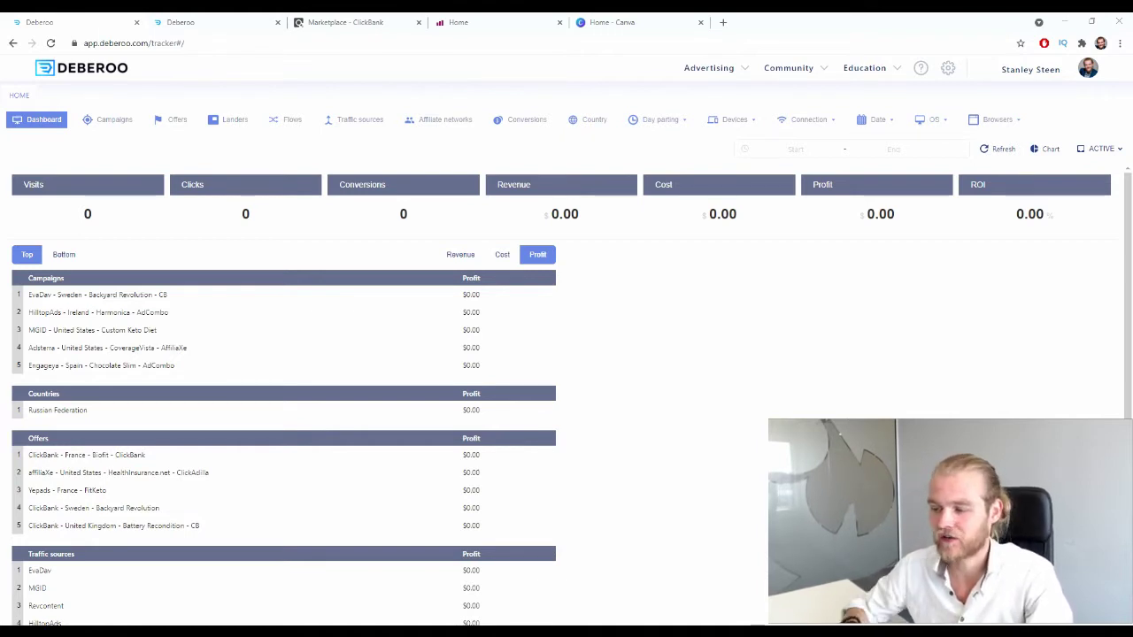
Open the New Battery Reconditioning Course offer from the ClickBank Green Products results and review its sales page
{"action": "left_click", "coordinate": [358, 22]}
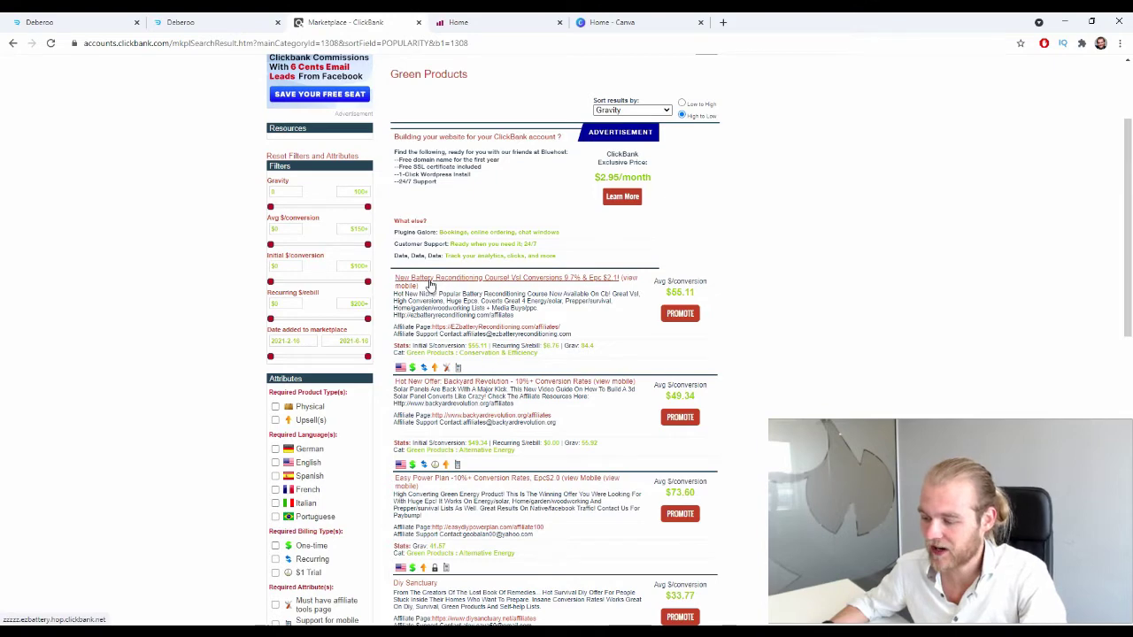
{"action": "left_click", "coordinate": [431, 284]}
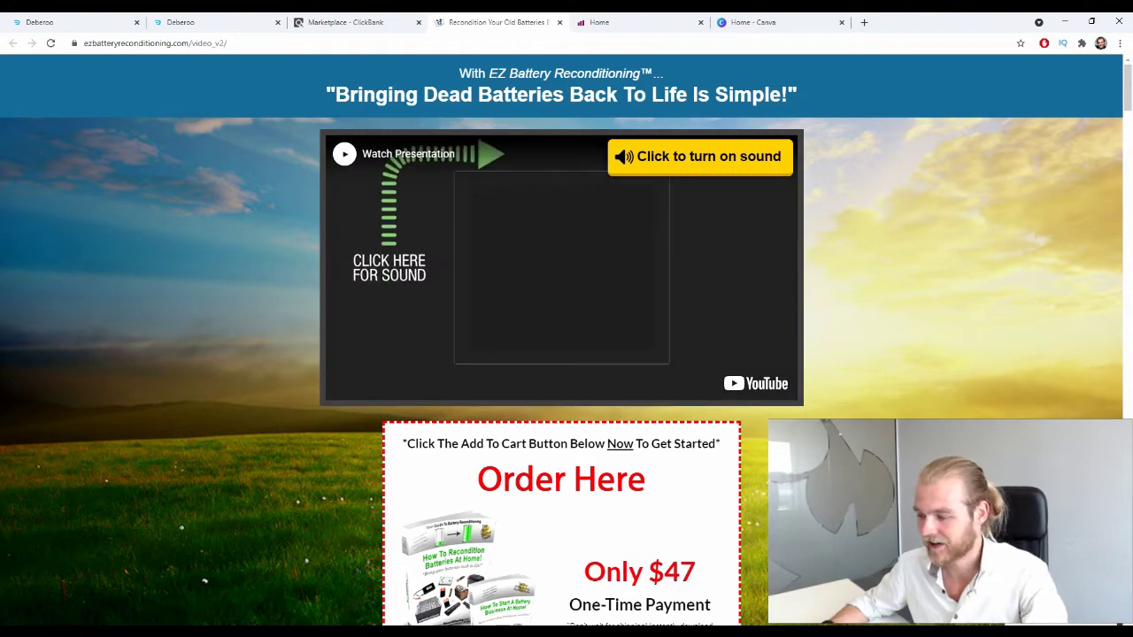
{"action": "scroll", "coordinate": [847, 375], "scroll_direction": "down", "scroll_amount": 7}
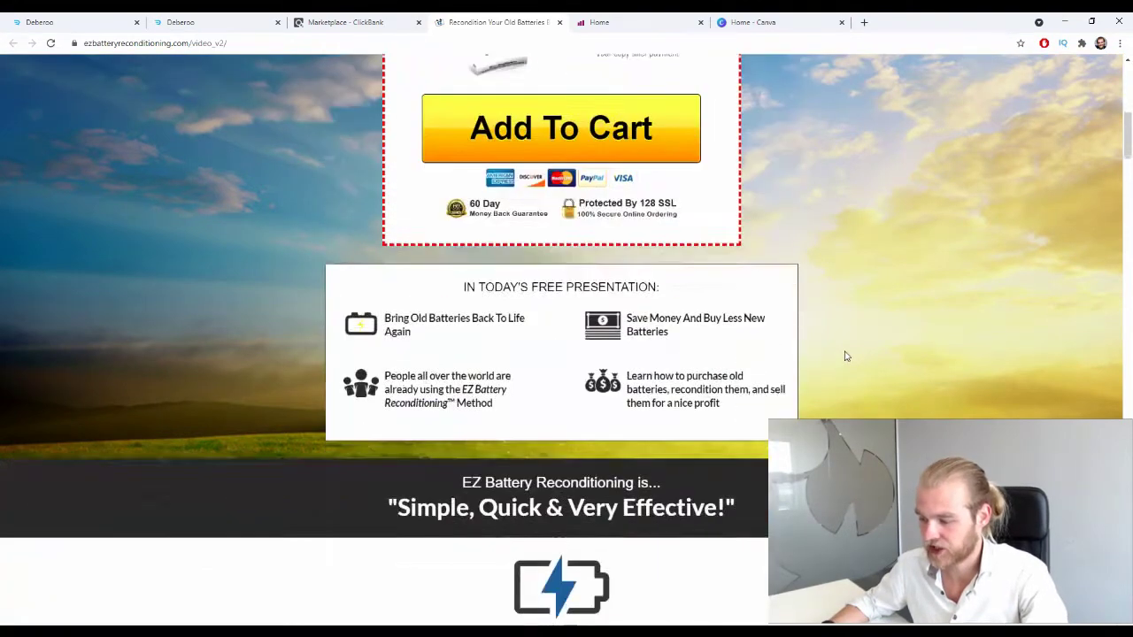
{"action": "scroll", "coordinate": [845, 356], "scroll_direction": "up", "scroll_amount": 7}
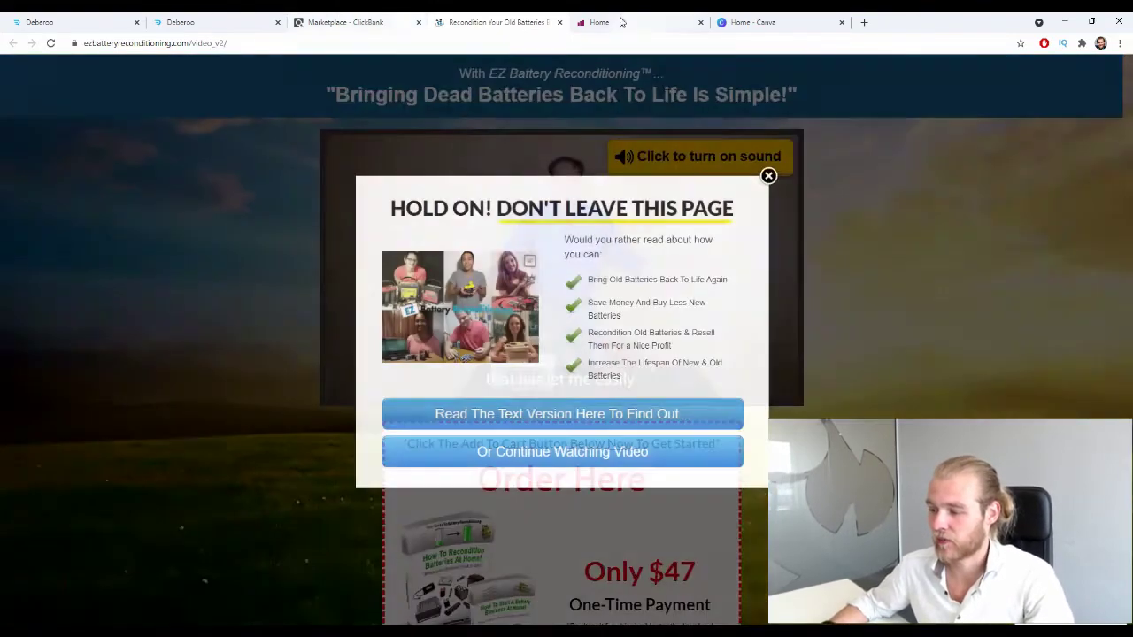
Review the battery reconditioning offer's affiliate page from its ClickBank listing, and close both the affiliate page and the sales page
{"action": "left_click", "coordinate": [354, 22]}
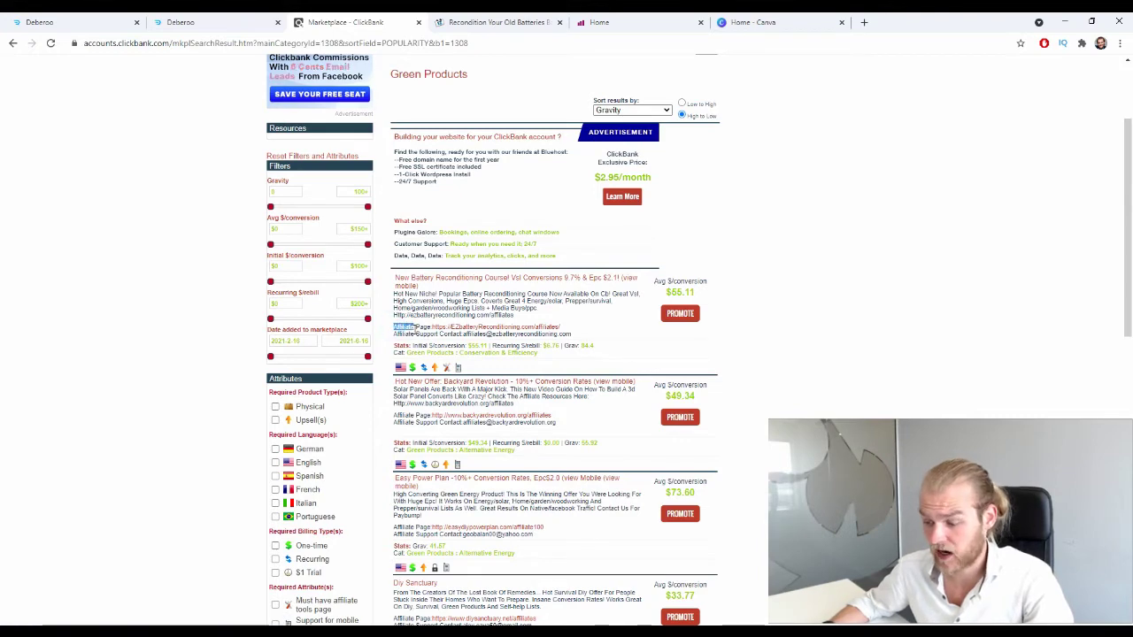
{"action": "left_click_drag", "start_coordinate": [395, 327], "coordinate": [430, 328]}
{"action": "left_click", "coordinate": [430, 329]}
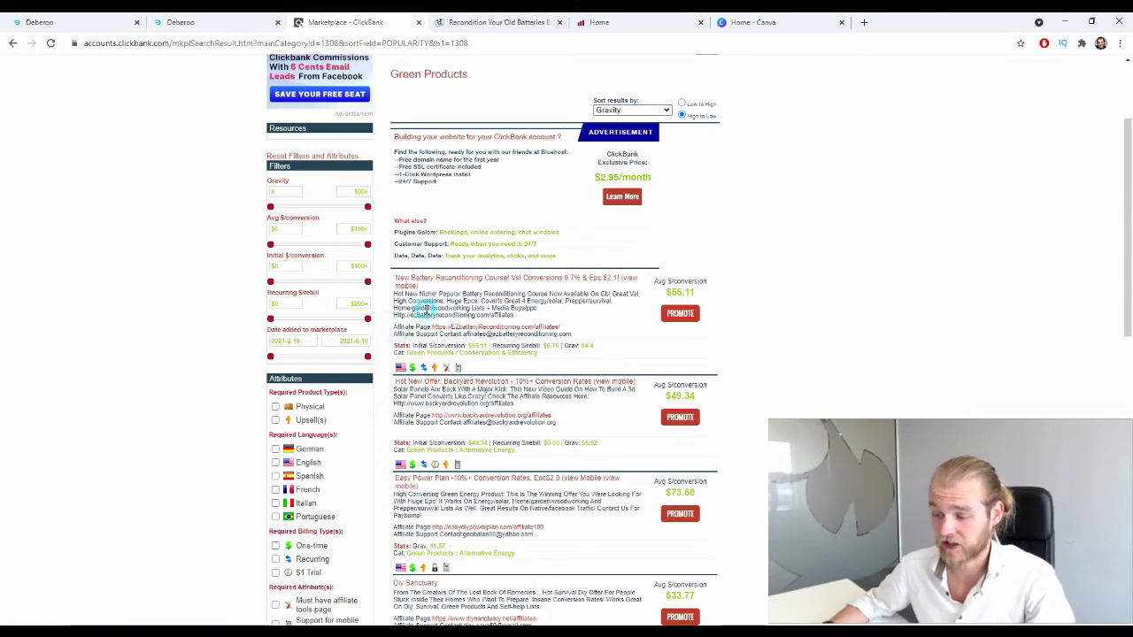
{"action": "scroll", "coordinate": [445, 350], "scroll_direction": "up", "scroll_amount": 1}
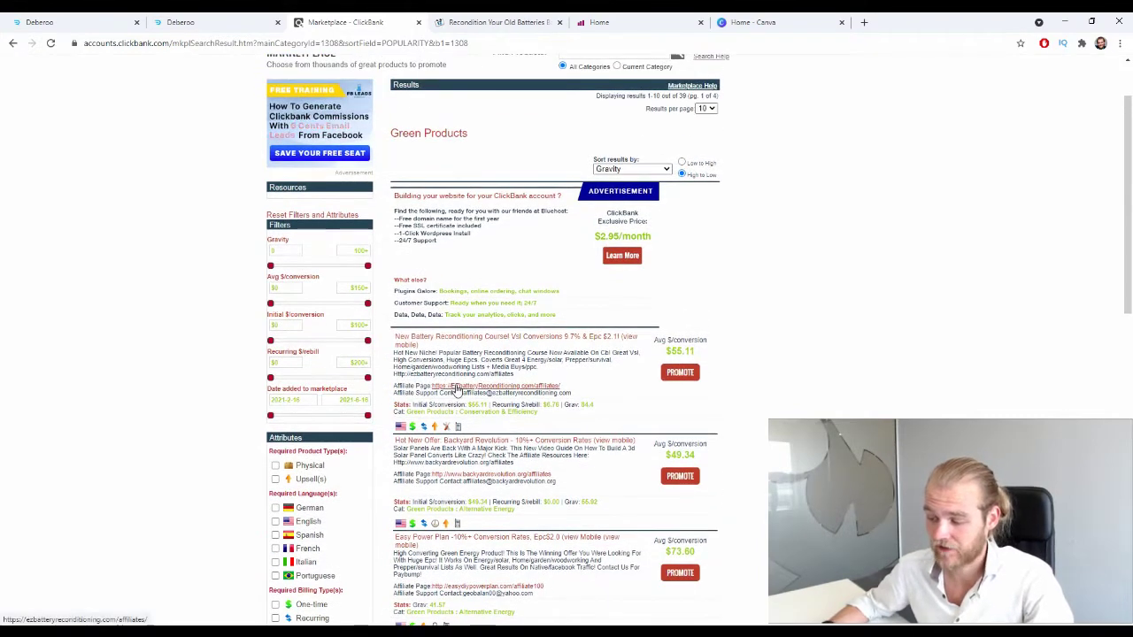
{"action": "middle_click", "coordinate": [455, 386]}
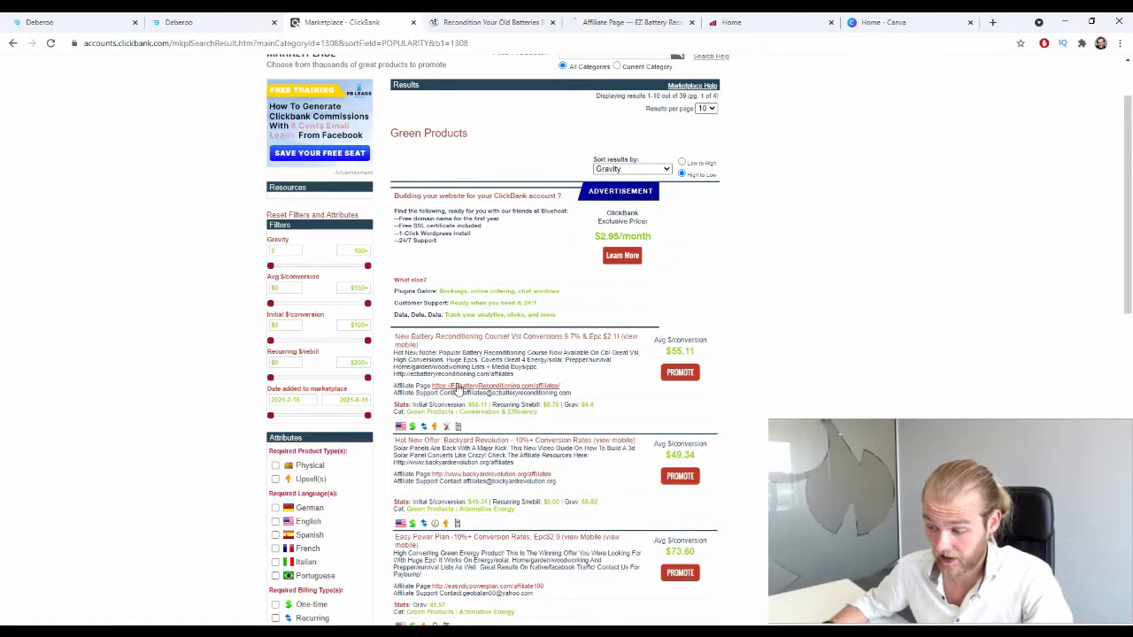
{"action": "left_click", "coordinate": [609, 21]}
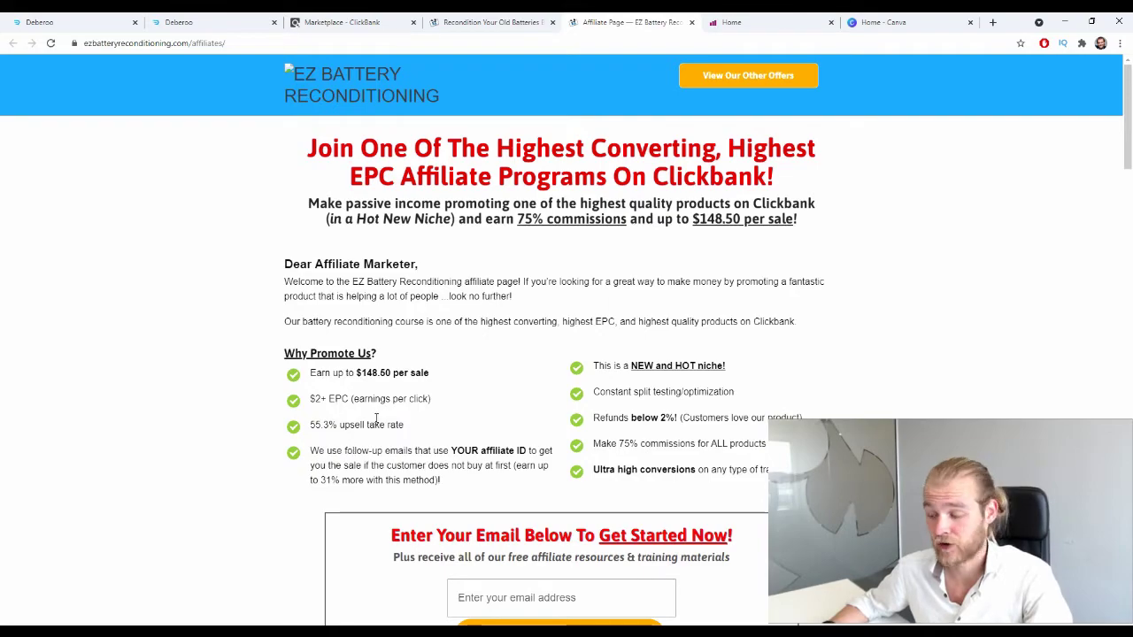
{"action": "scroll", "coordinate": [376, 418], "scroll_direction": "down", "scroll_amount": 8}
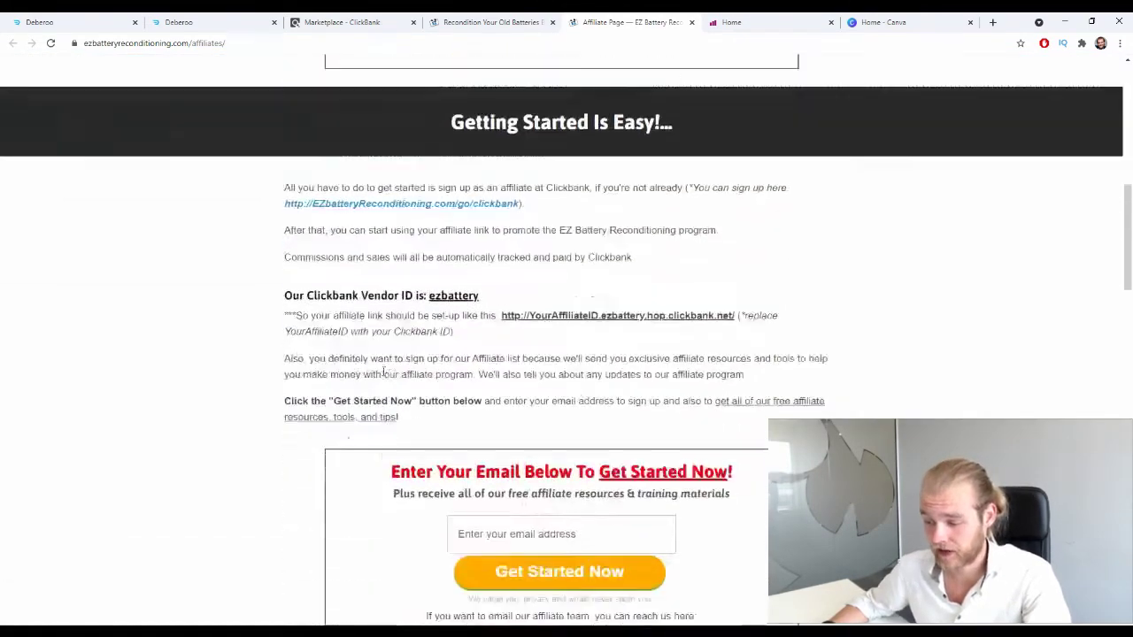
{"action": "scroll", "coordinate": [383, 371], "scroll_direction": "down", "scroll_amount": 10}
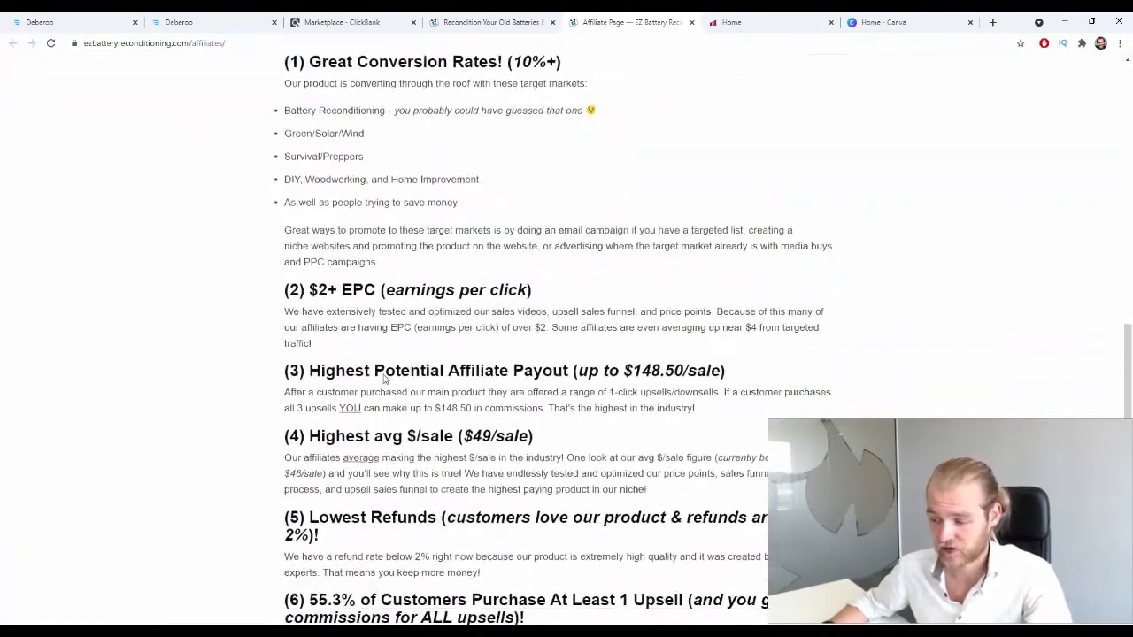
{"action": "scroll", "coordinate": [383, 378], "scroll_direction": "down", "scroll_amount": 13}
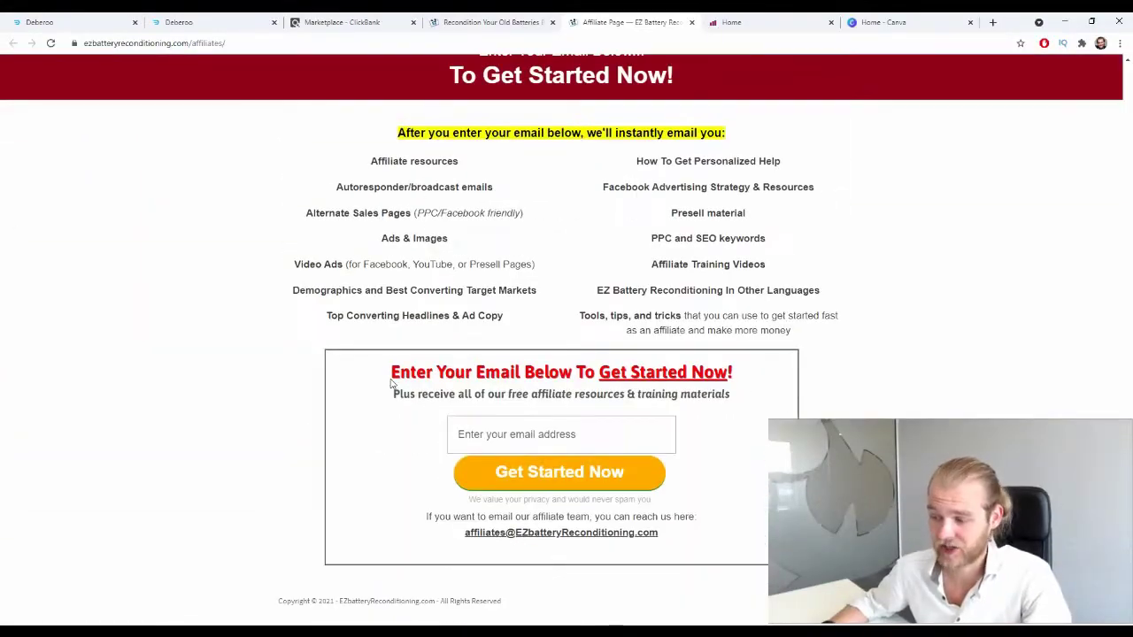
{"action": "scroll", "coordinate": [399, 381], "scroll_direction": "up", "scroll_amount": 15}
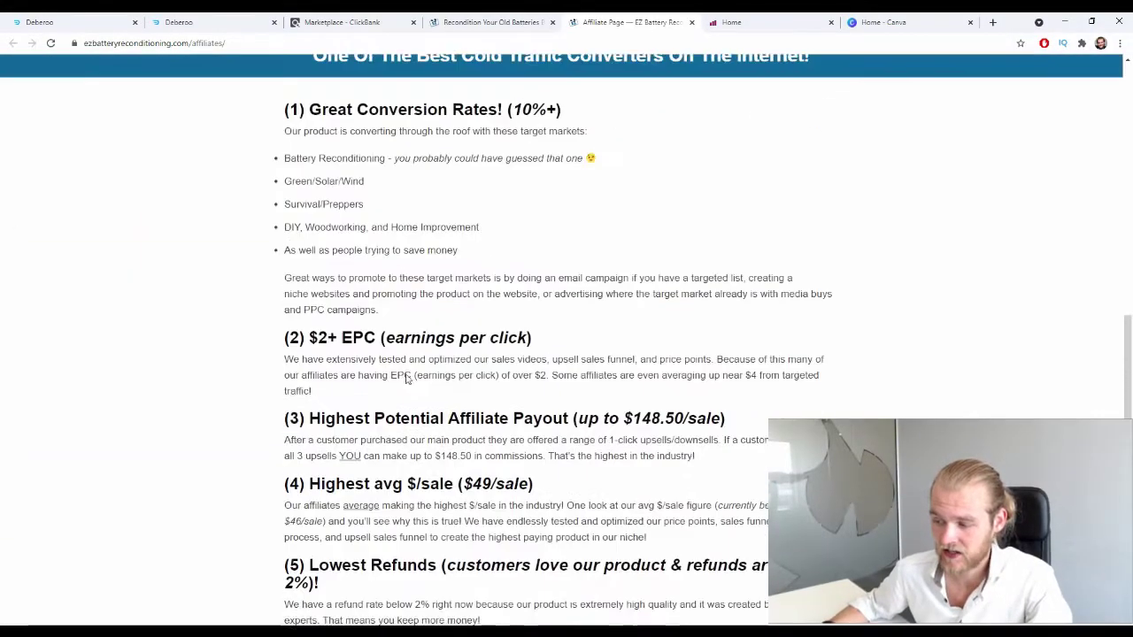
{"action": "scroll", "coordinate": [406, 378], "scroll_direction": "up", "scroll_amount": 20}
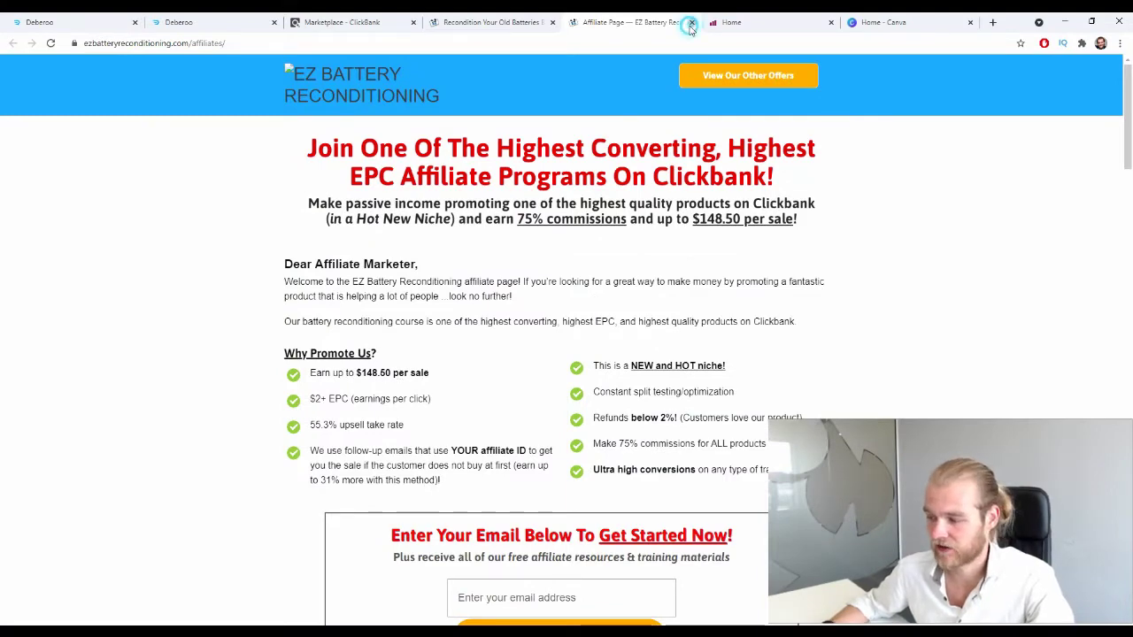
{"action": "left_click", "coordinate": [691, 22]}
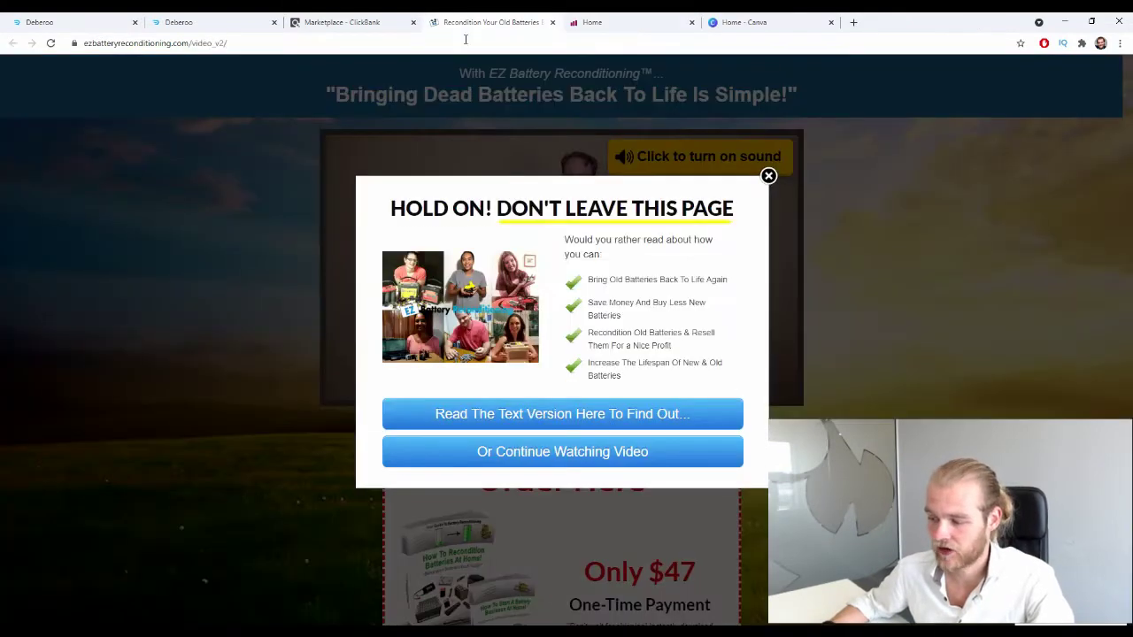
{"action": "left_click", "coordinate": [552, 23]}
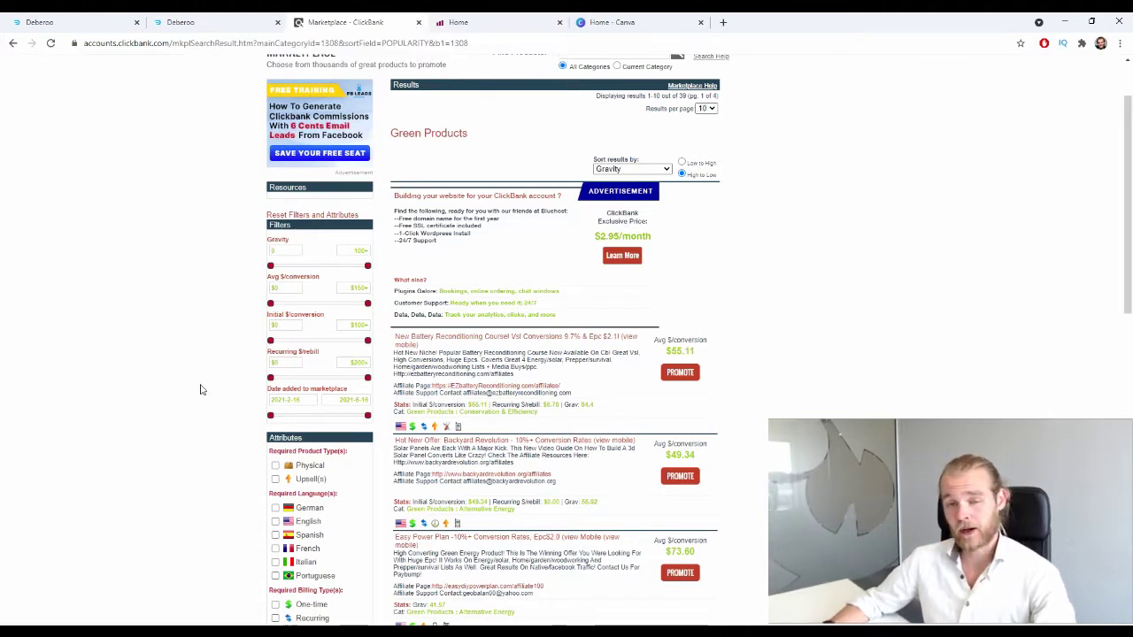
Switch to the Deberoo tracker and check its affiliate networks list for ClickBank
{"action": "left_click", "coordinate": [39, 21]}
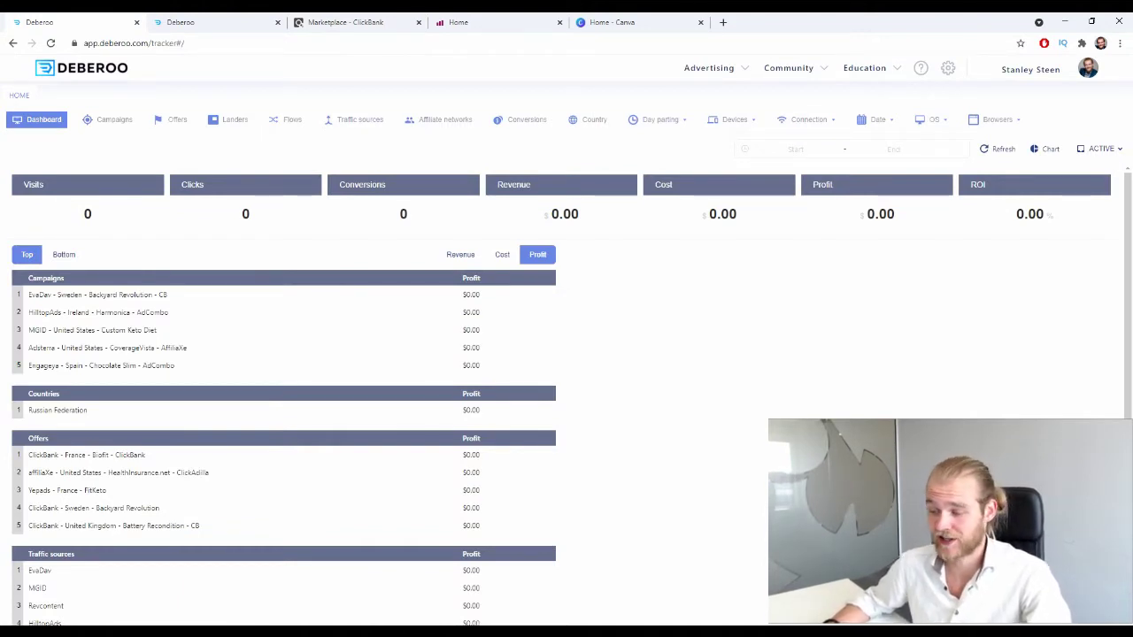
{"action": "left_click", "coordinate": [424, 119]}
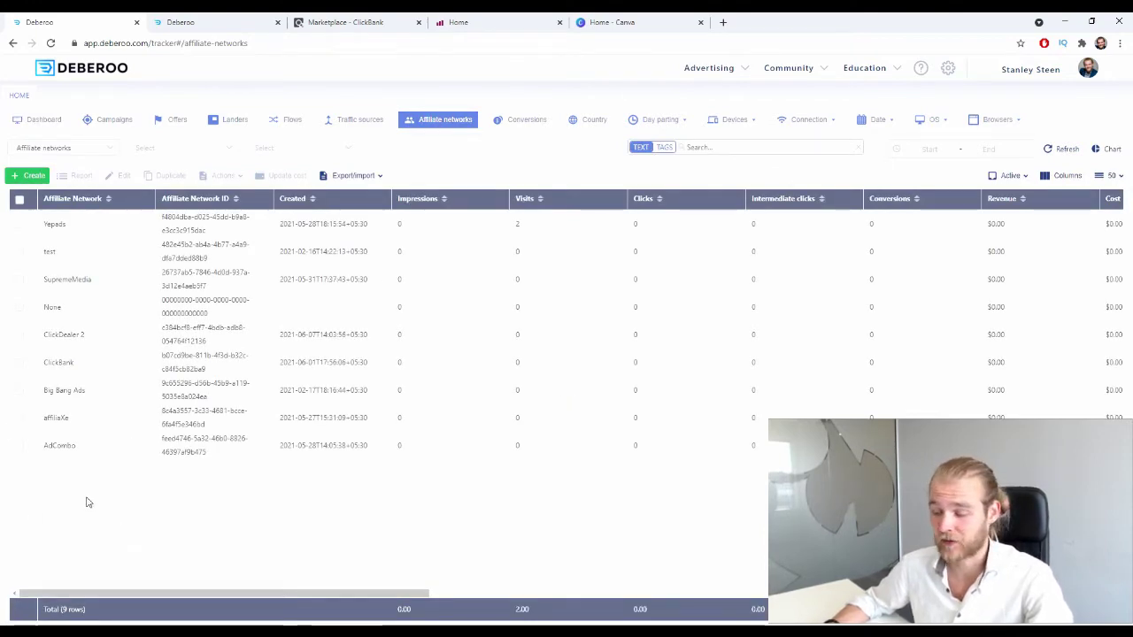
{"action": "double_click", "coordinate": [80, 362]}
{"action": "left_click", "coordinate": [172, 566]}
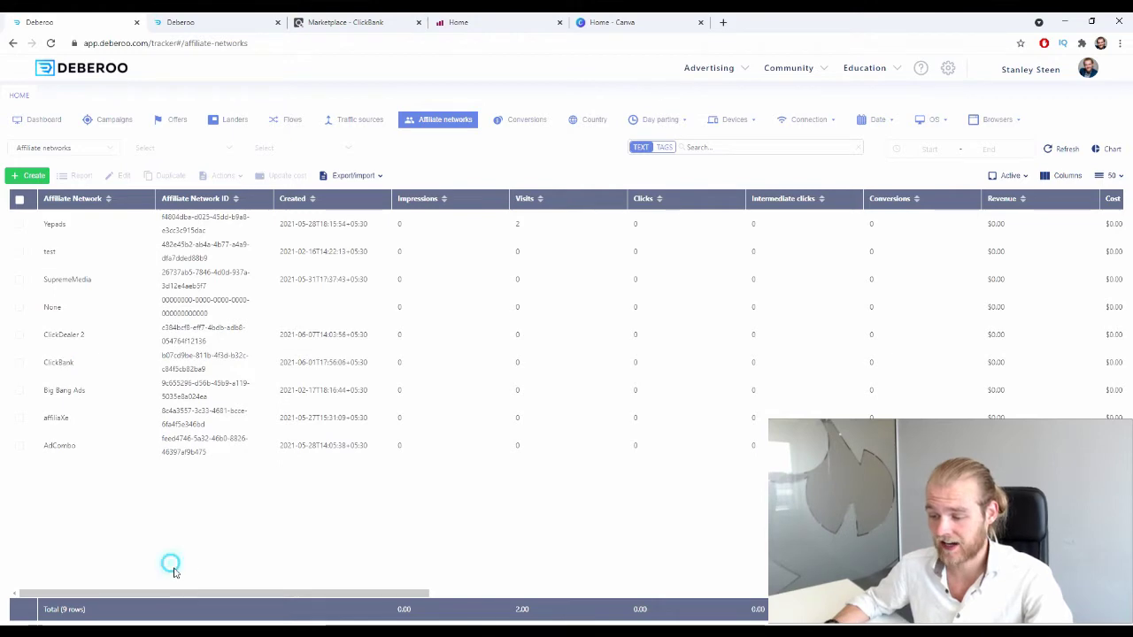
Fill in a new affiliate network from the ClickBank template with the Initial workspace, and close the form without saving
{"action": "left_click", "coordinate": [31, 175]}
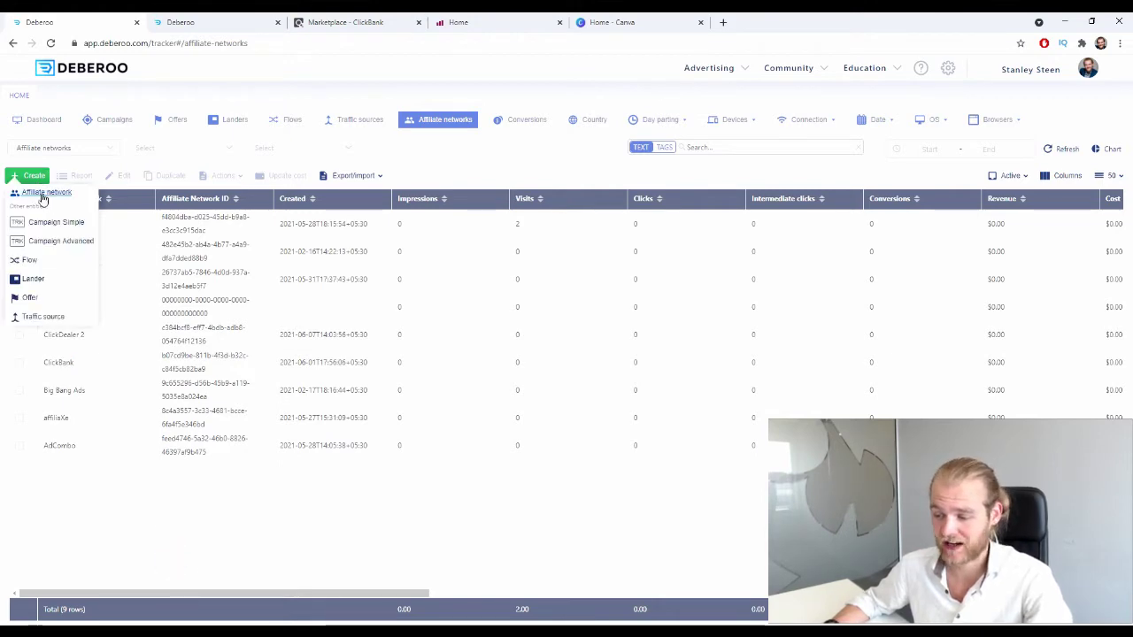
{"action": "left_click", "coordinate": [43, 193]}
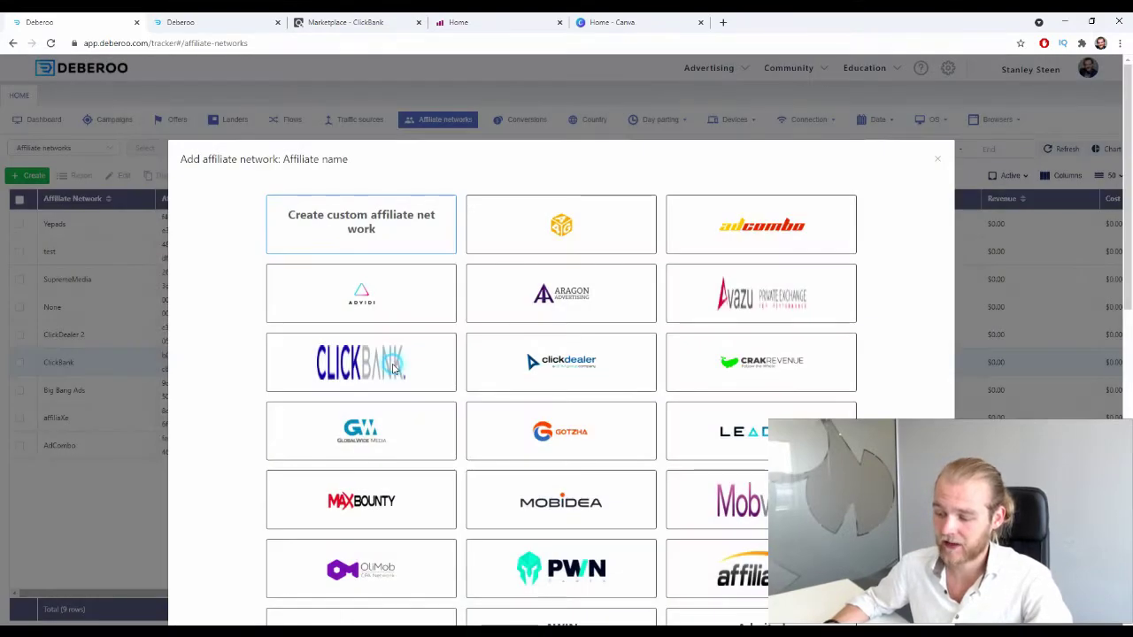
{"action": "left_click", "coordinate": [394, 371]}
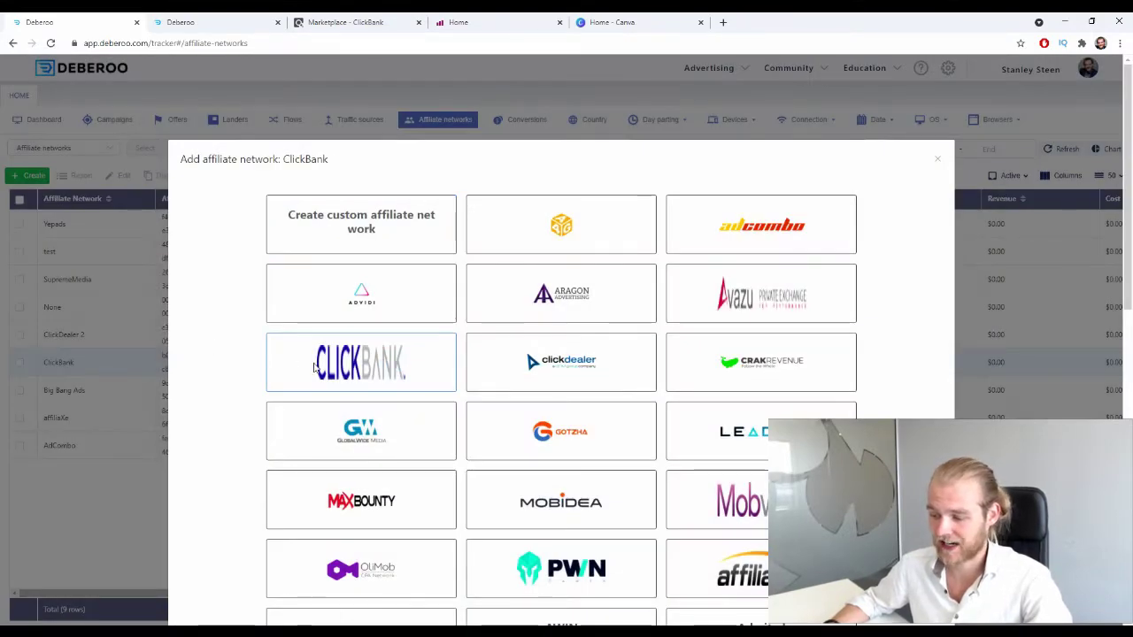
{"action": "scroll", "coordinate": [337, 375], "scroll_direction": "down", "scroll_amount": 10}
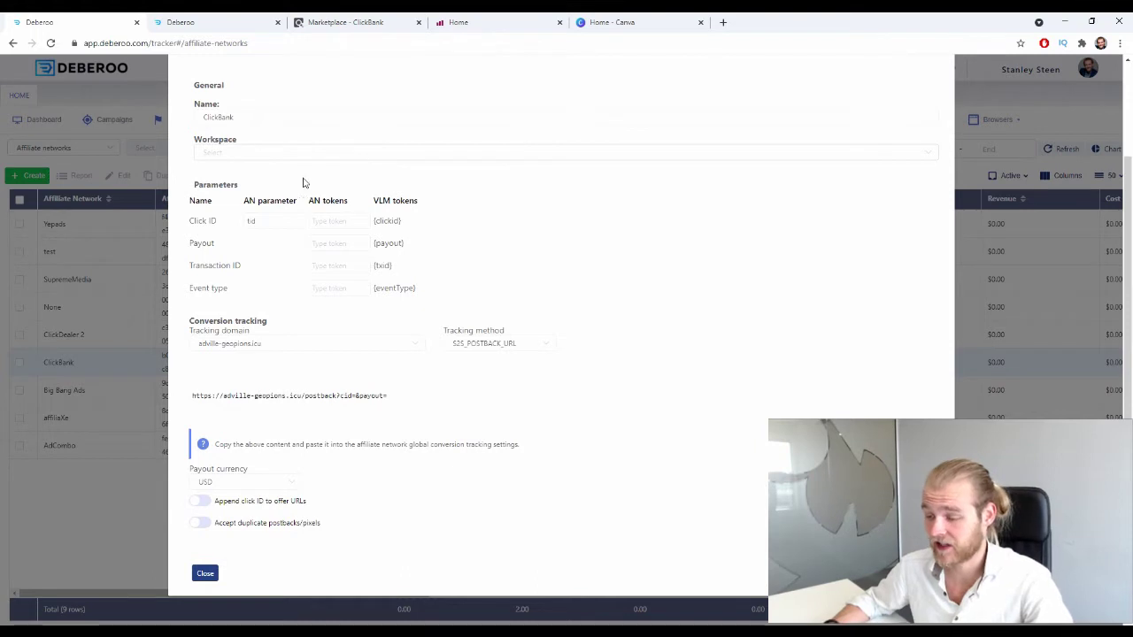
{"action": "left_click", "coordinate": [267, 147]}
{"action": "left_click", "coordinate": [252, 184]}
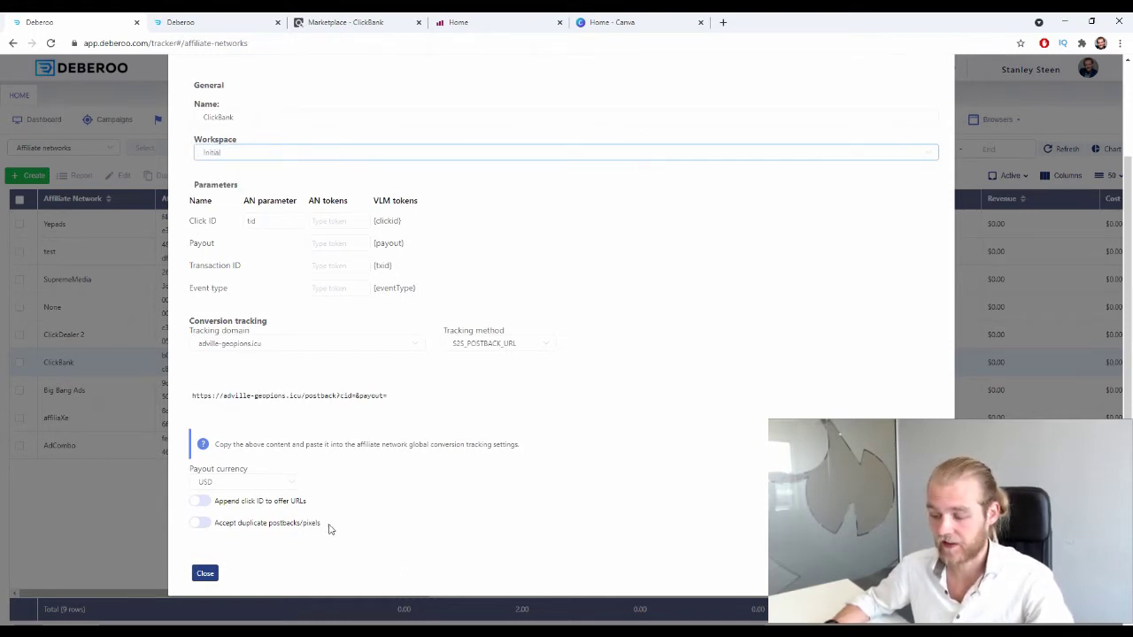
{"action": "left_click", "coordinate": [204, 574]}
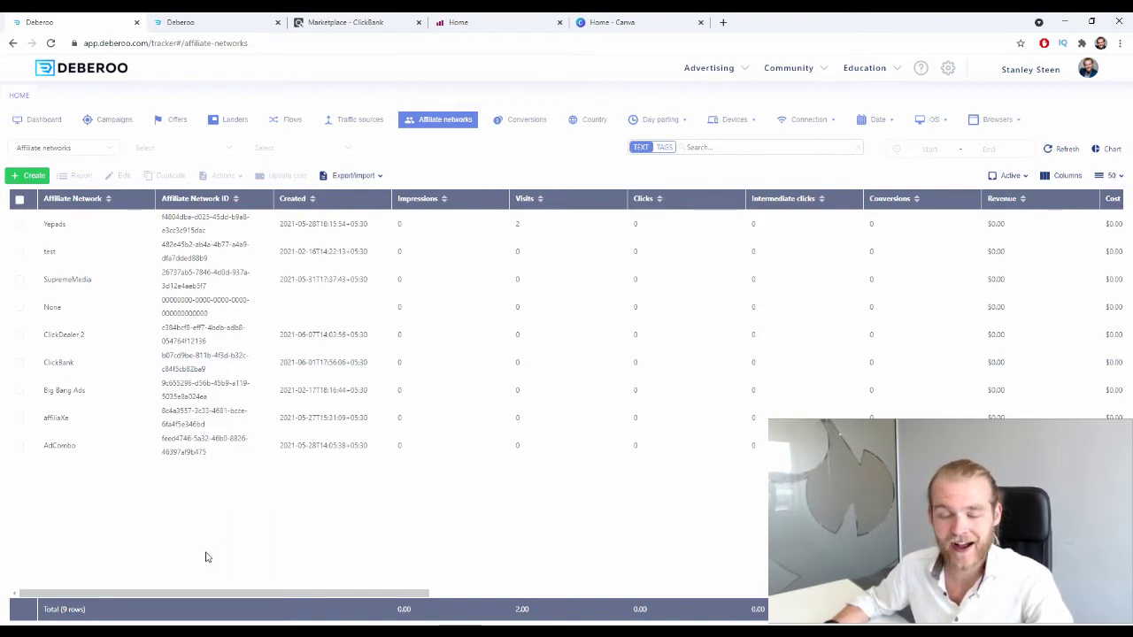
Check the tracker's traffic sources list for Adcash
{"action": "left_click", "coordinate": [361, 130]}
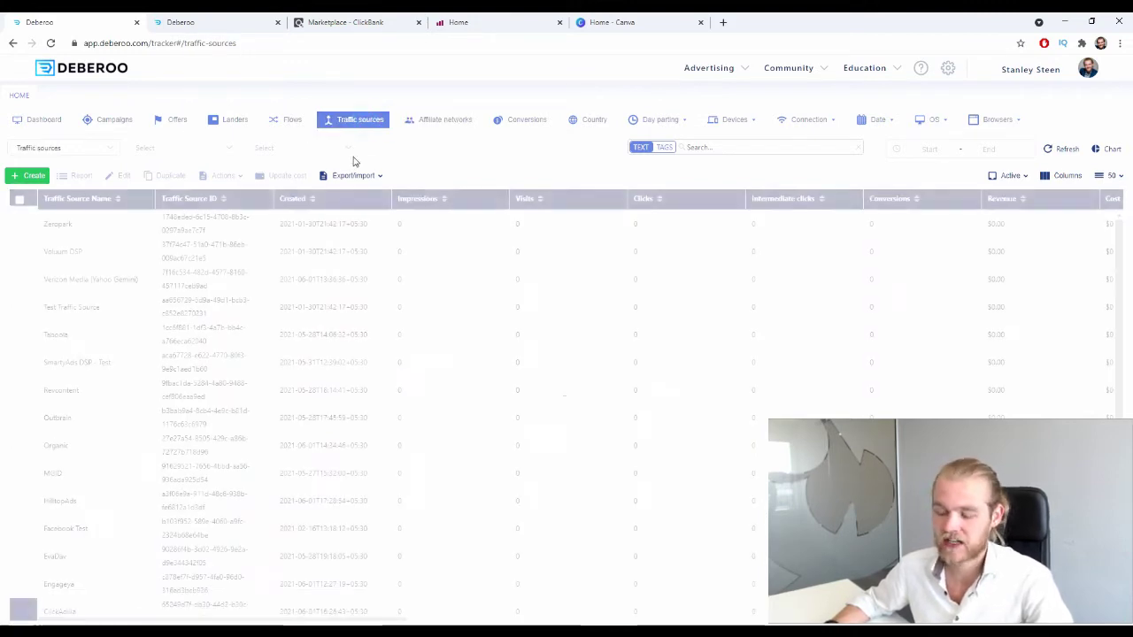
{"action": "scroll", "coordinate": [139, 460], "scroll_direction": "down", "scroll_amount": 5}
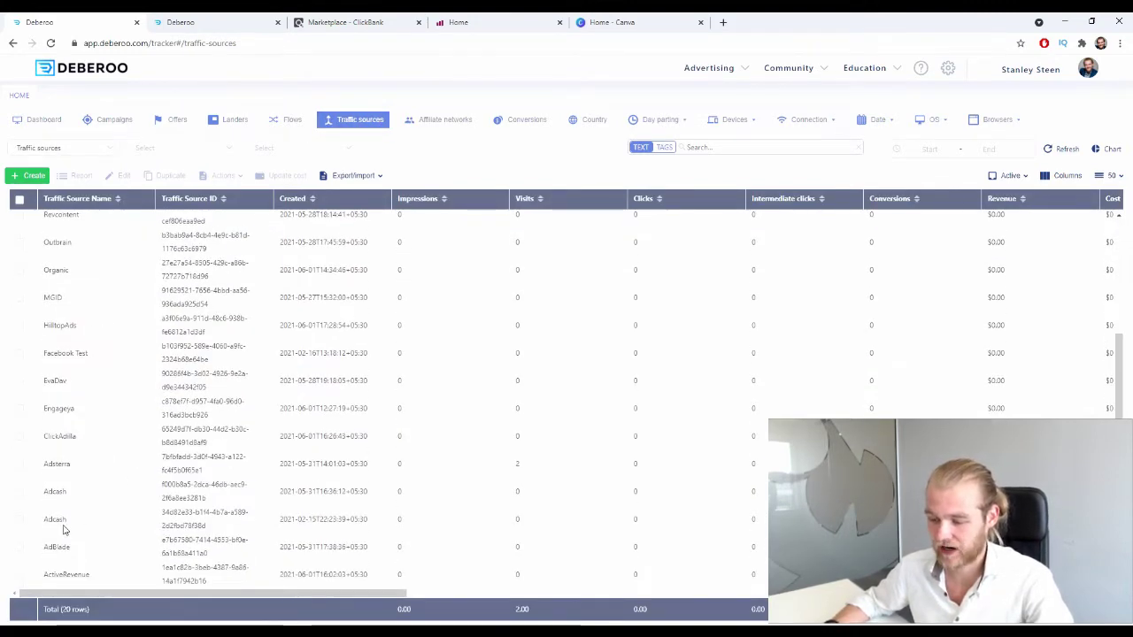
{"action": "double_click", "coordinate": [57, 520]}
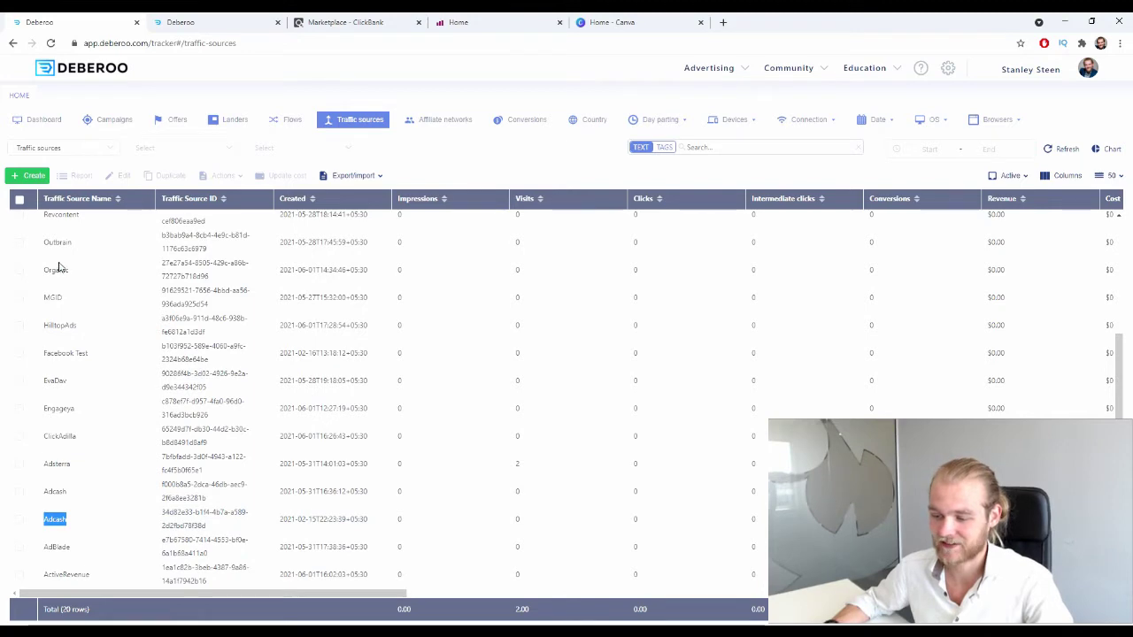
Fill in a new traffic source from the Adcash template, choose its workspace, and close the form without saving
{"action": "left_click", "coordinate": [32, 176]}
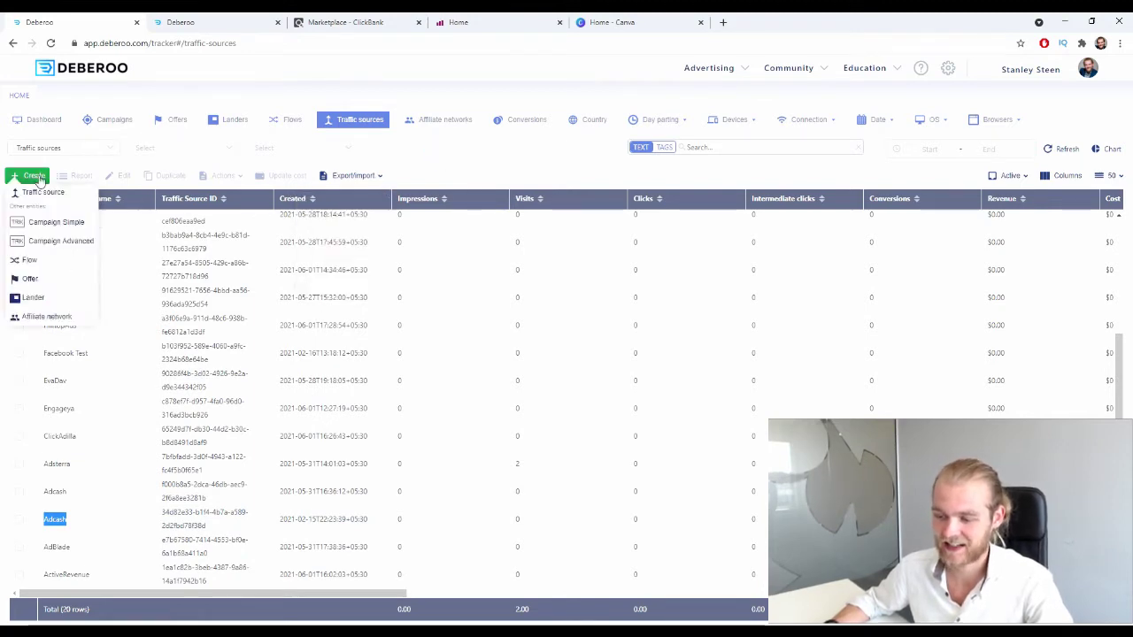
{"action": "left_click", "coordinate": [42, 192]}
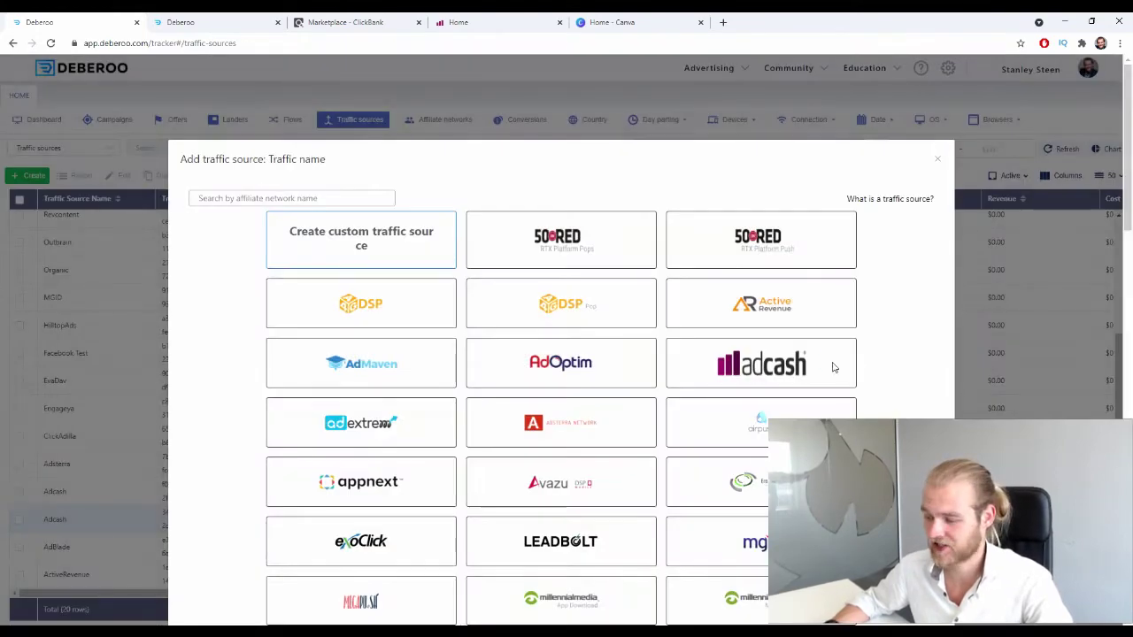
{"action": "left_click", "coordinate": [832, 363]}
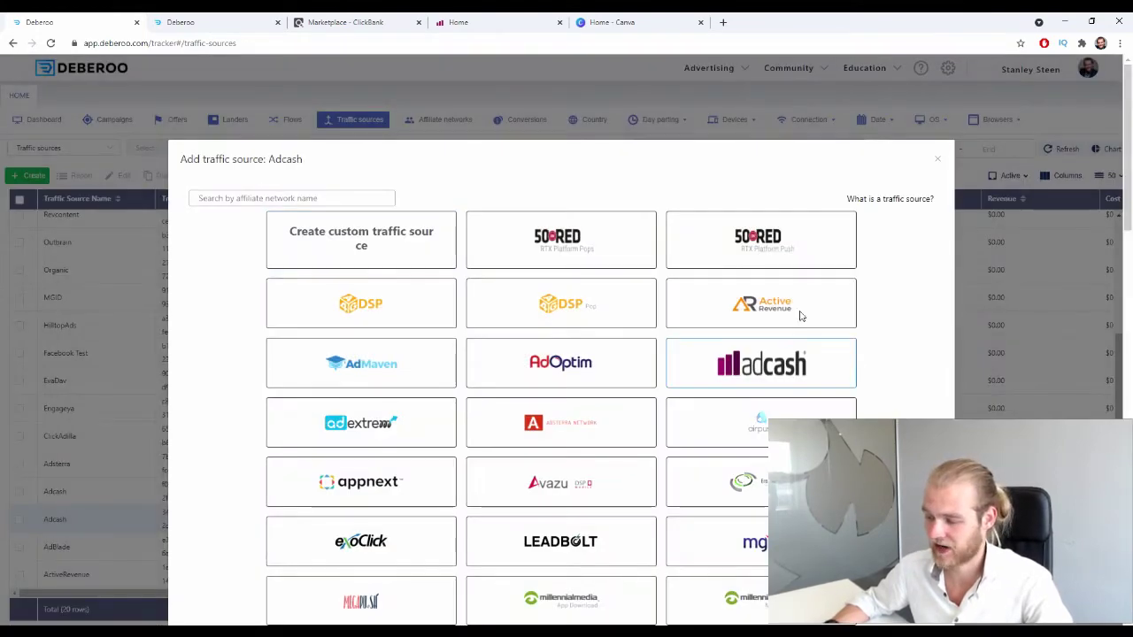
{"action": "scroll", "coordinate": [838, 380], "scroll_direction": "down", "scroll_amount": 10}
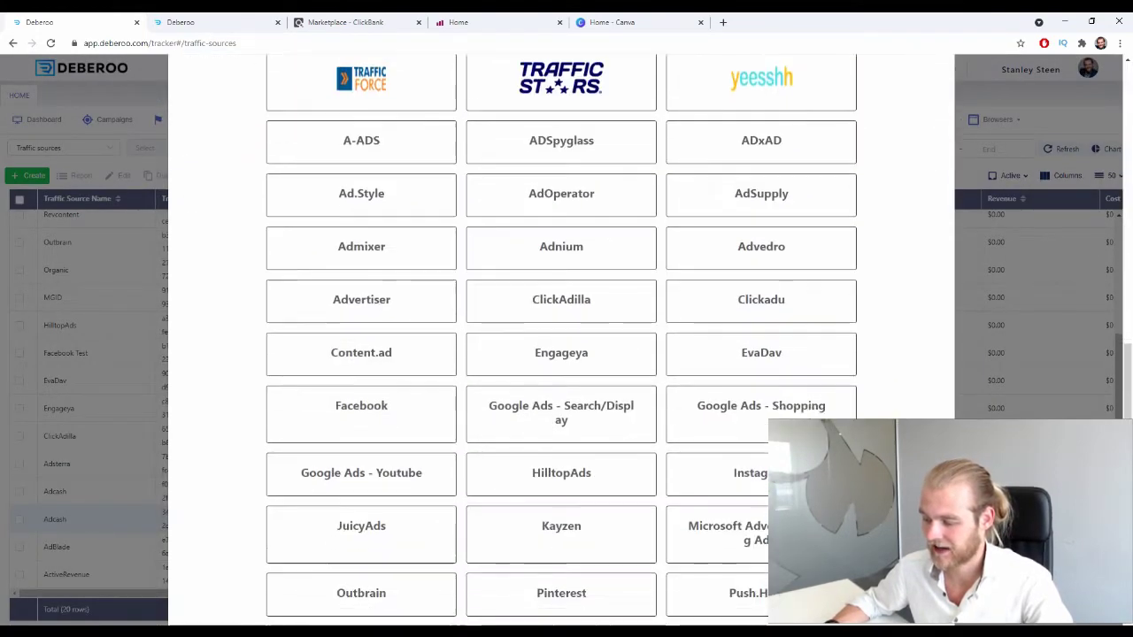
{"action": "scroll", "coordinate": [562, 336], "scroll_direction": "down", "scroll_amount": 4}
{"action": "scroll", "coordinate": [562, 337], "scroll_direction": "down", "scroll_amount": 5}
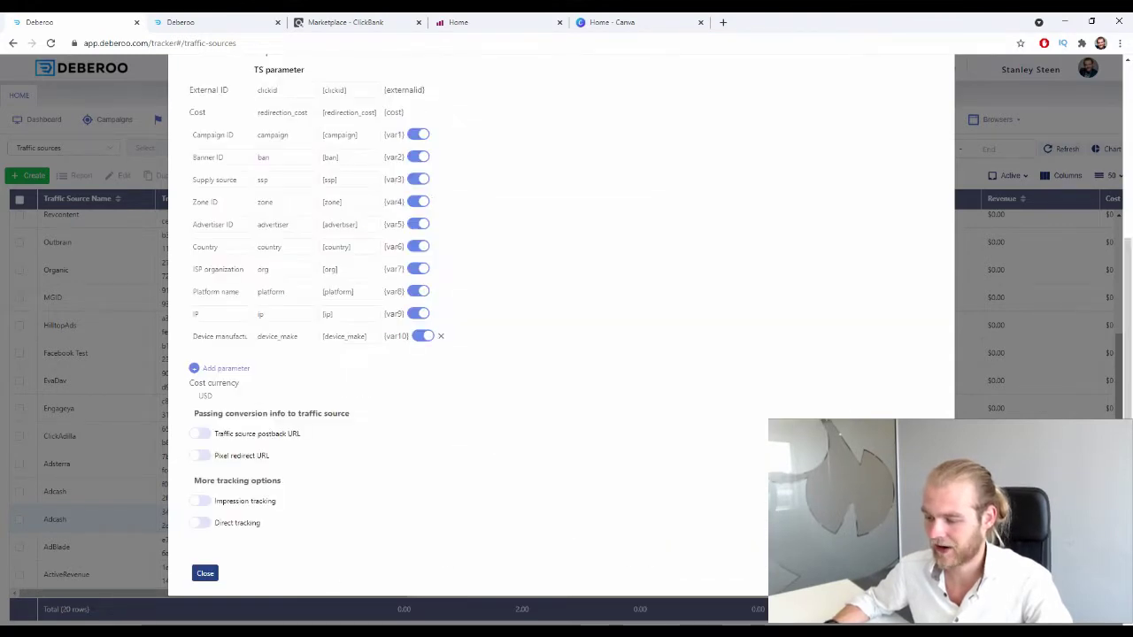
{"action": "scroll", "coordinate": [446, 422], "scroll_direction": "up", "scroll_amount": 3}
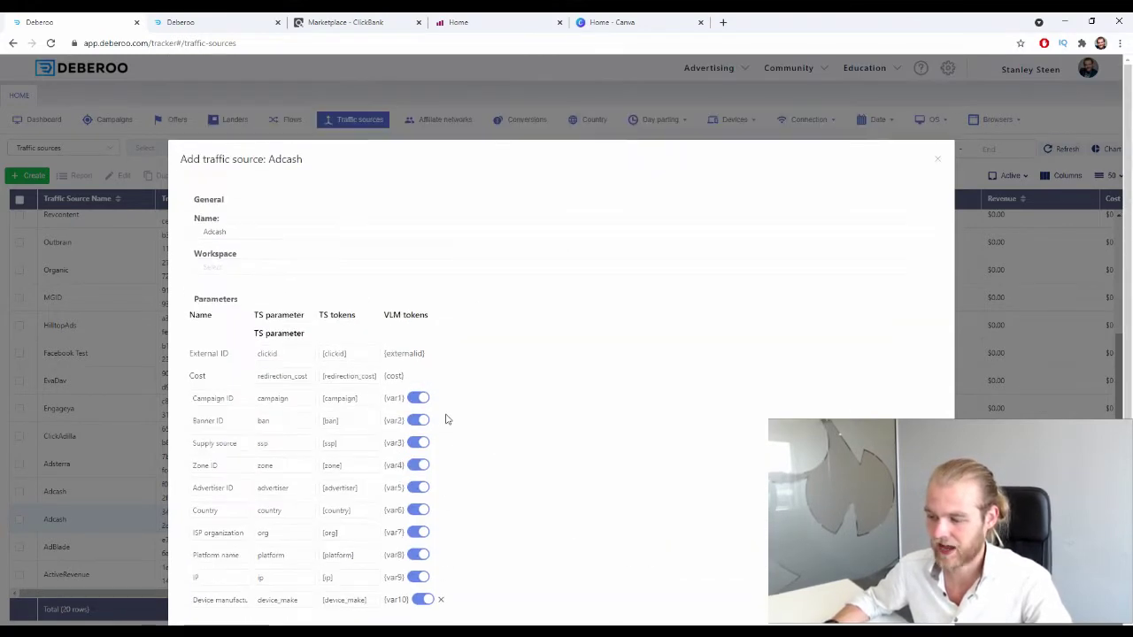
{"action": "left_click", "coordinate": [263, 266]}
{"action": "left_click", "coordinate": [227, 293]}
{"action": "scroll", "coordinate": [499, 422], "scroll_direction": "down", "scroll_amount": 3}
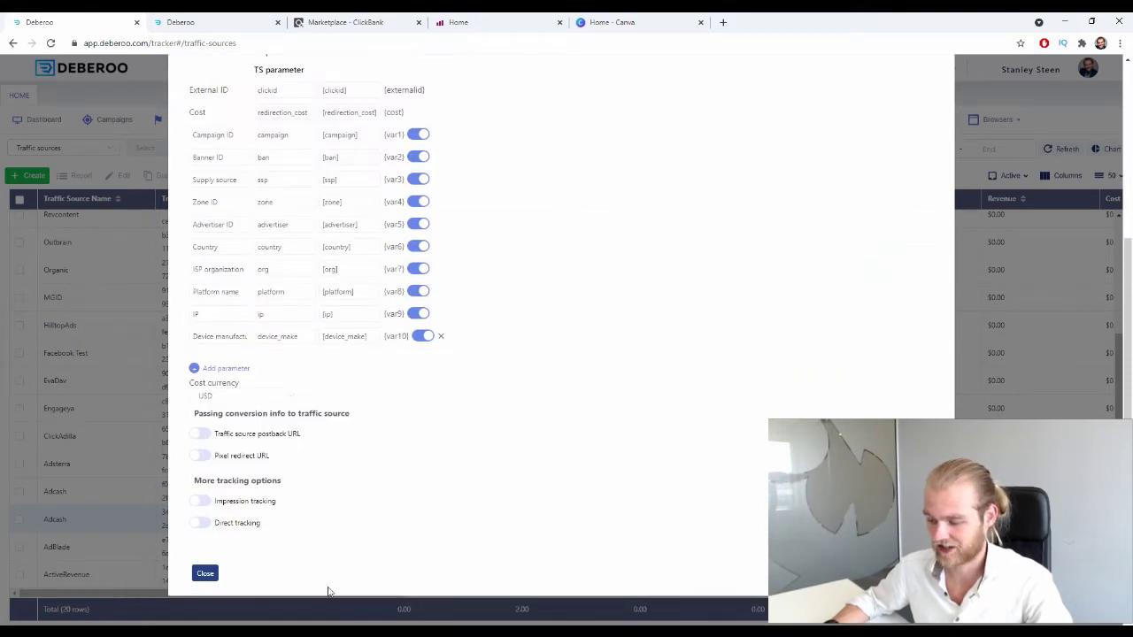
{"action": "left_click", "coordinate": [204, 573]}
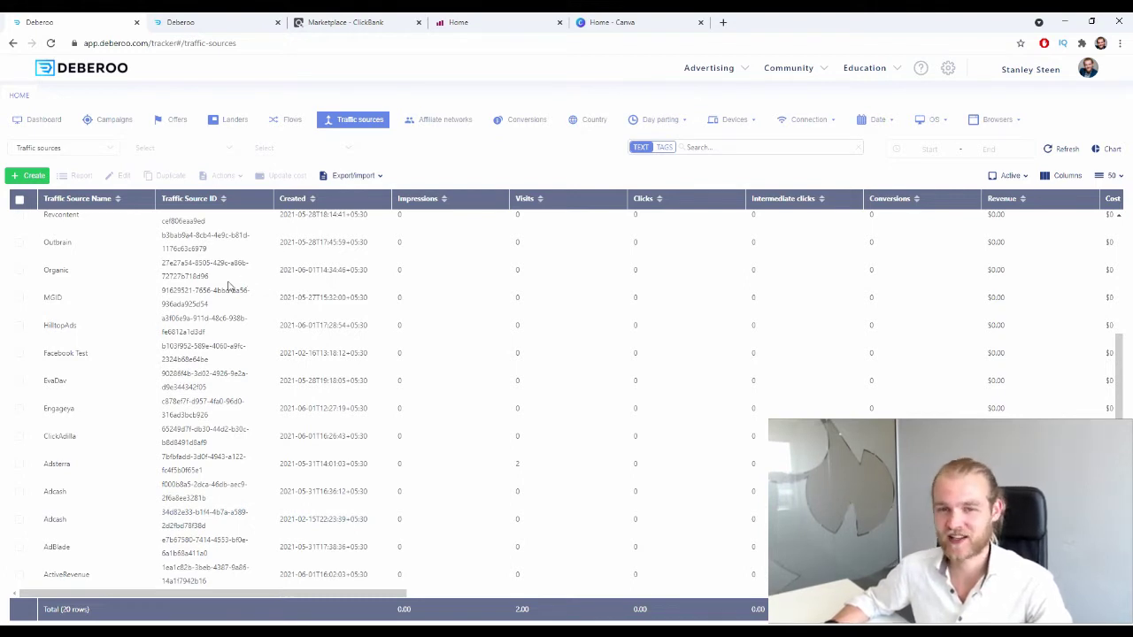
Start a new offer in the tracker and assign it to the Initial workspace
{"action": "left_click", "coordinate": [173, 119]}
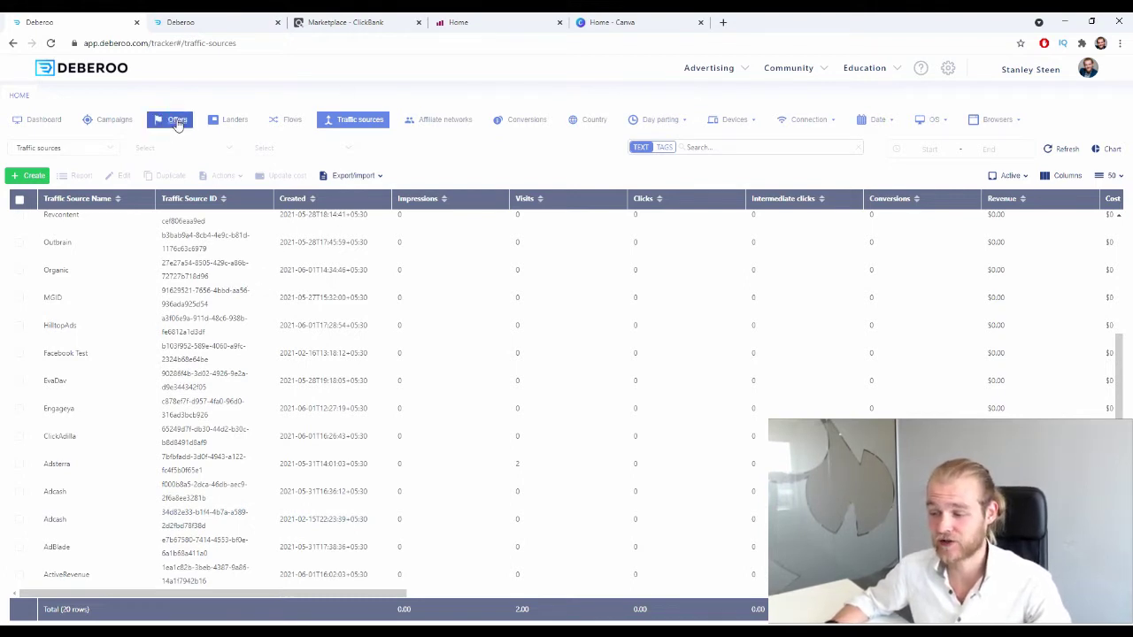
{"action": "left_click", "coordinate": [37, 182]}
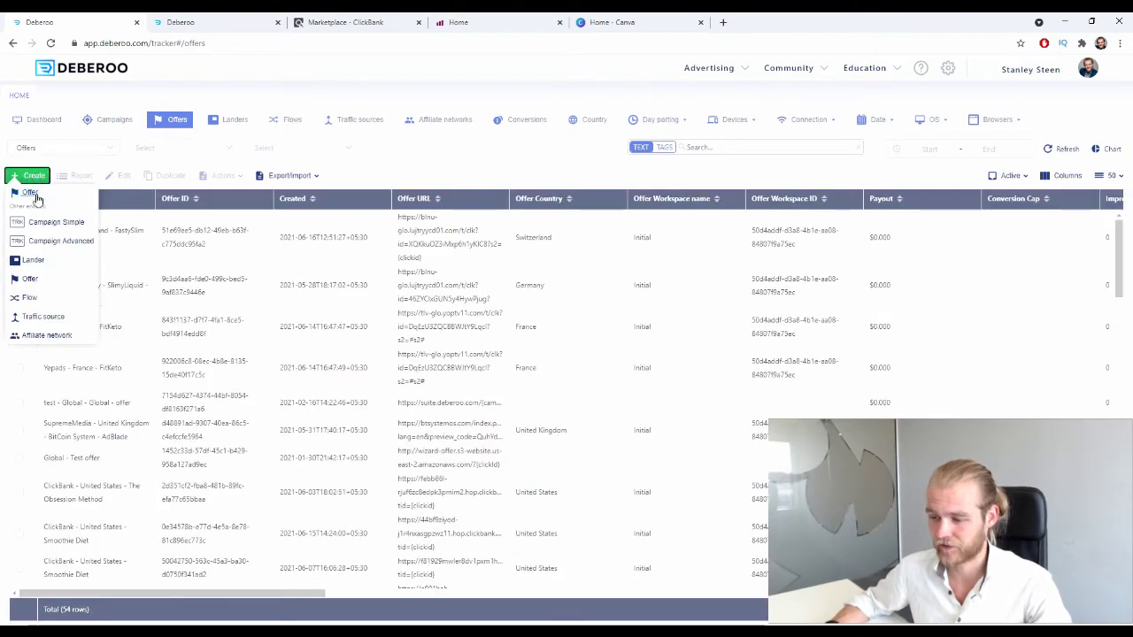
{"action": "left_click", "coordinate": [33, 255]}
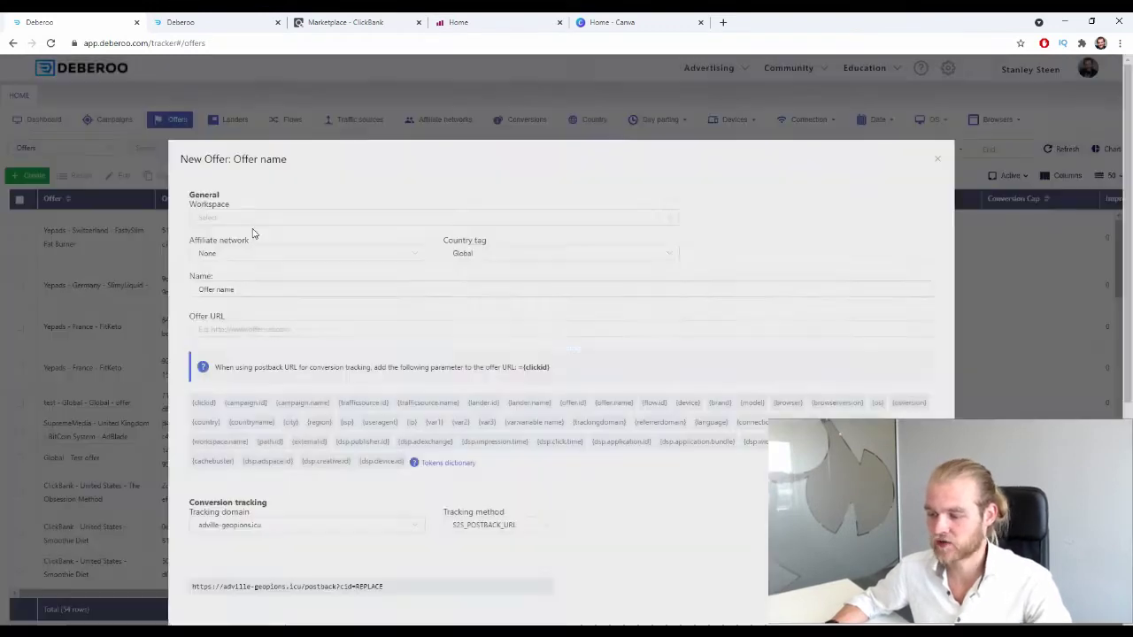
{"action": "left_click", "coordinate": [253, 220]}
{"action": "left_click", "coordinate": [225, 247]}
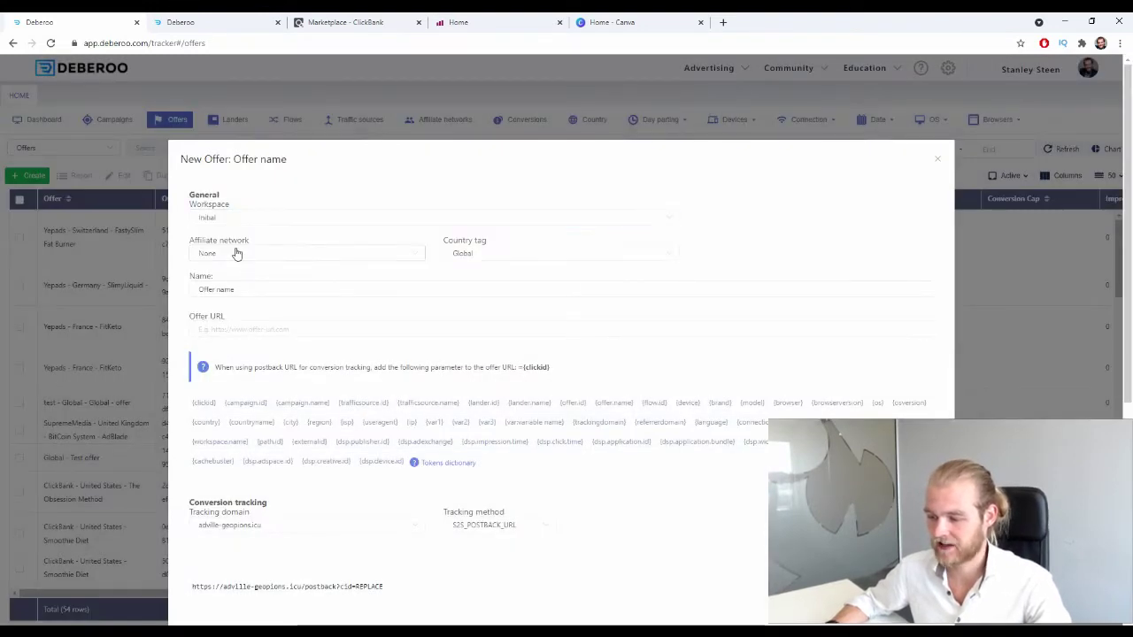
Set the new offer's affiliate network to ClickBank and its country tag to United States
{"action": "left_click", "coordinate": [237, 254]}
{"action": "left_click", "coordinate": [252, 344]}
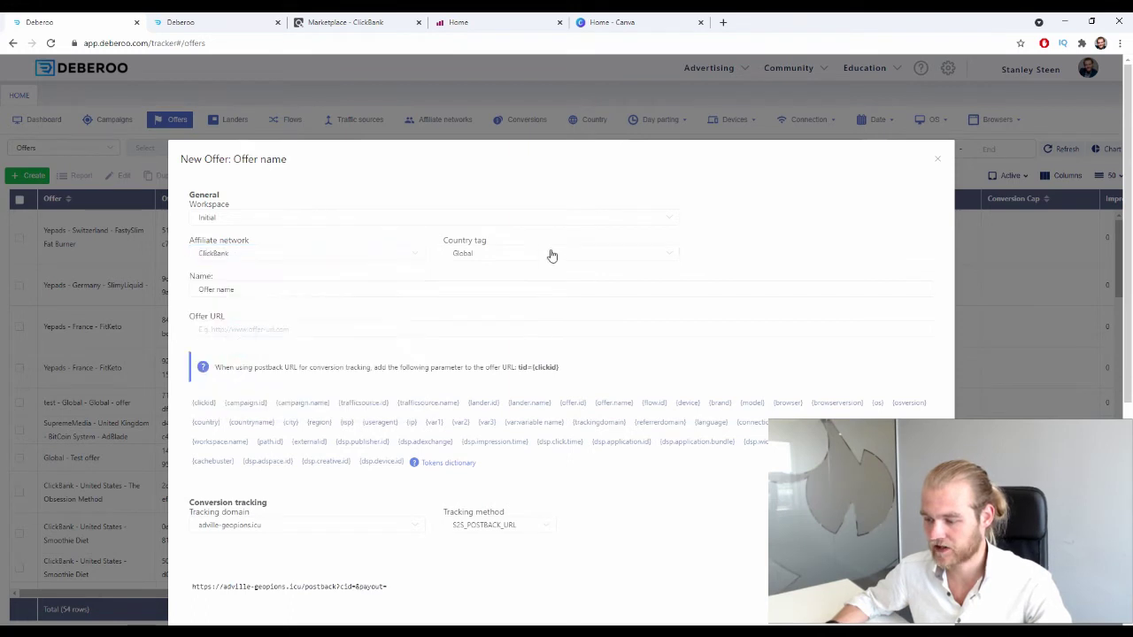
{"action": "left_click", "coordinate": [549, 255]}
{"action": "type", "text": "unit"}
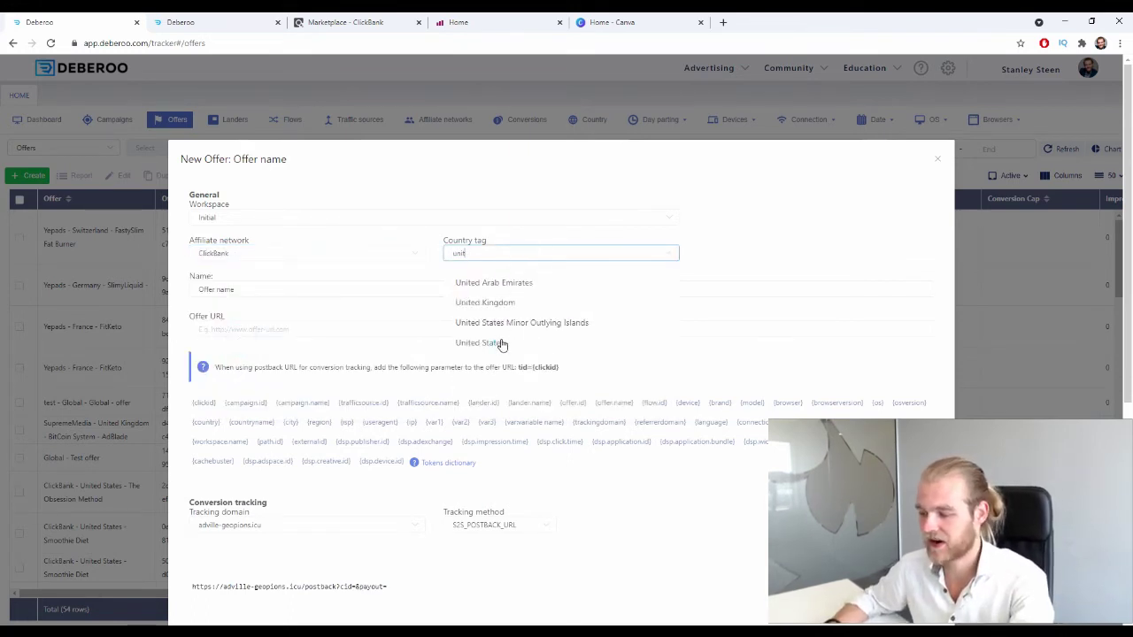
{"action": "left_click", "coordinate": [500, 343]}
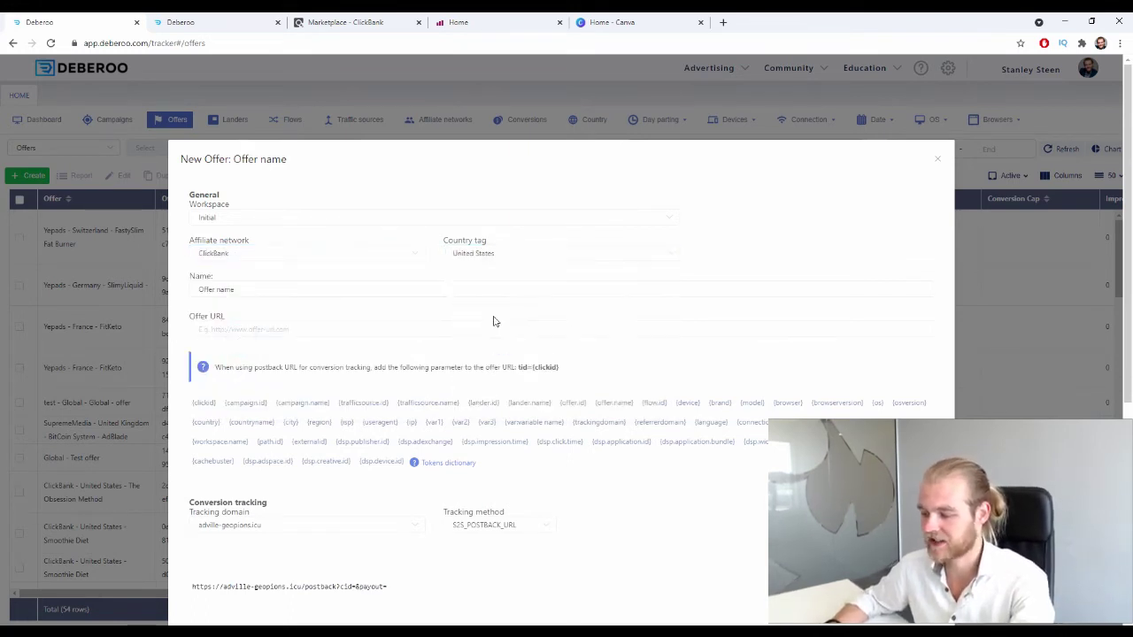
Name the offer New Battery Reconditioning Course, copying the title from its listing in the ClickBank marketplace
{"action": "triple_click", "coordinate": [248, 289]}
{"action": "key", "text": "Escape"}
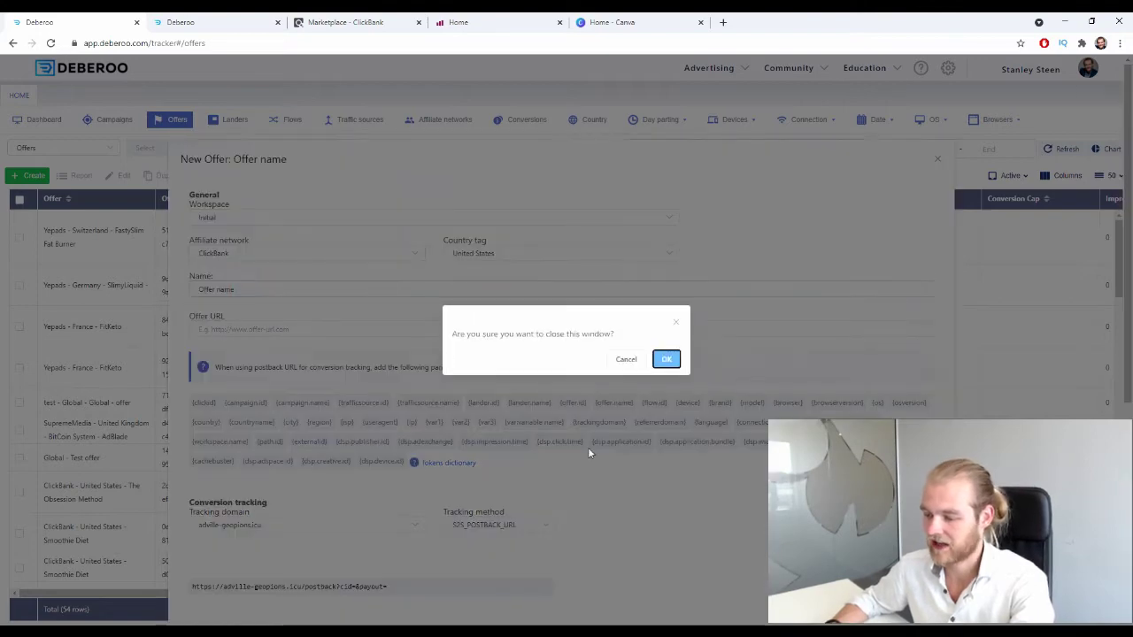
{"action": "left_click", "coordinate": [675, 324]}
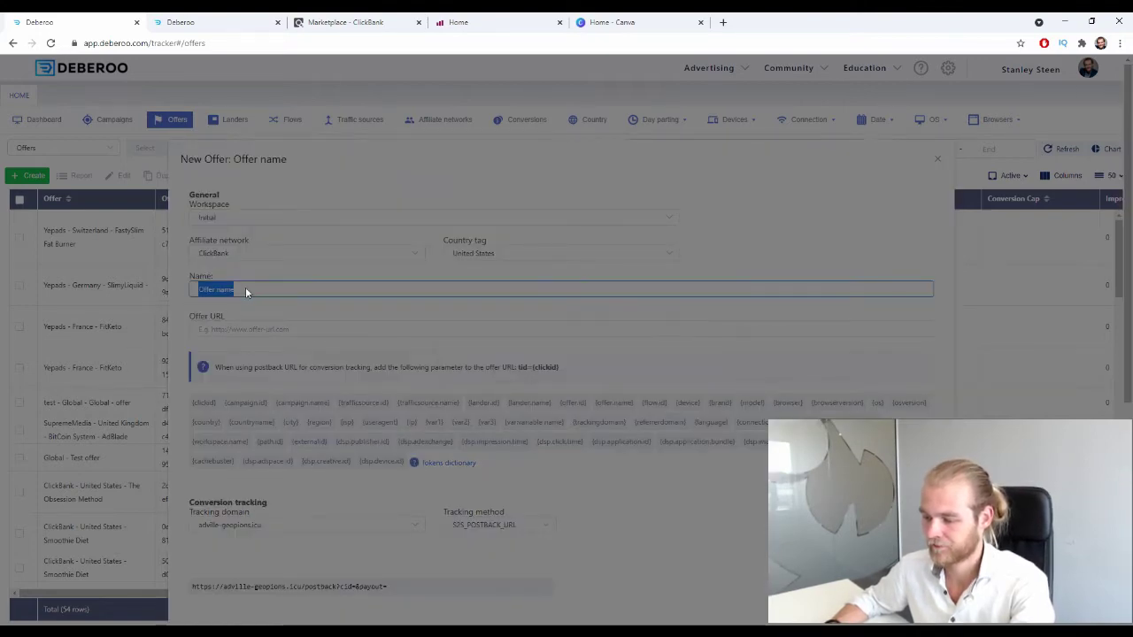
{"action": "left_click", "coordinate": [351, 22]}
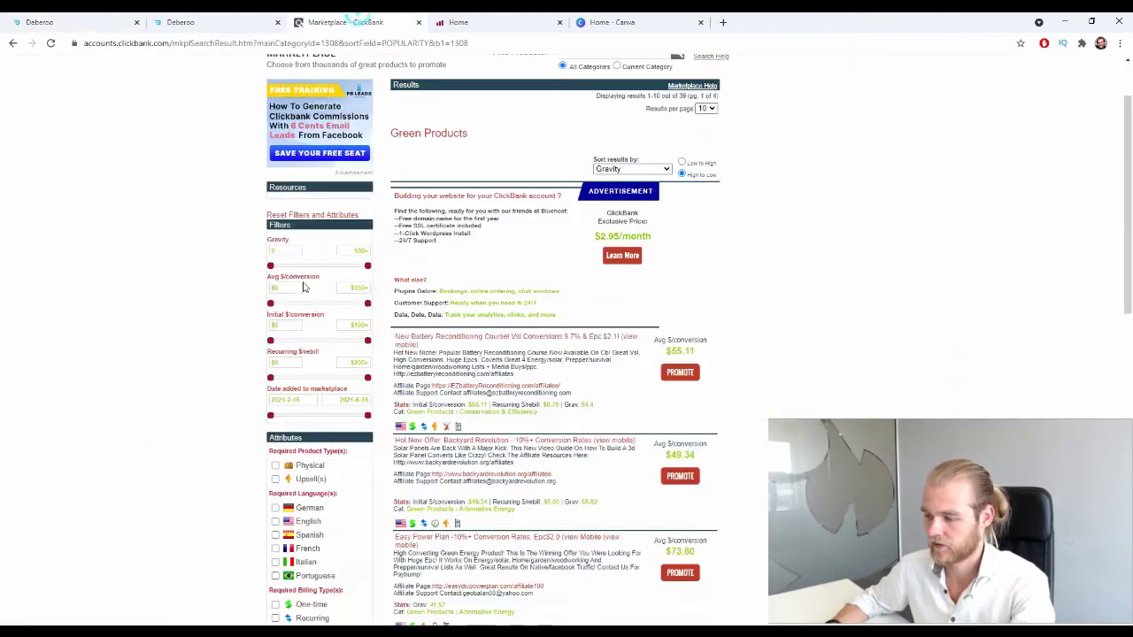
{"action": "left_click_drag", "start_coordinate": [390, 339], "coordinate": [511, 336]}
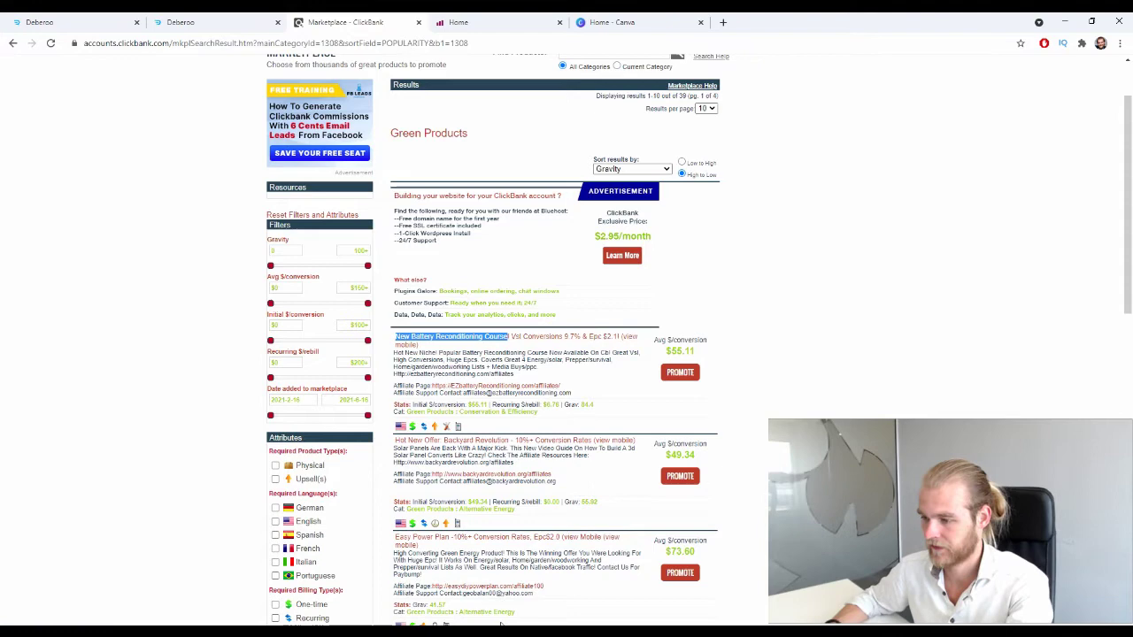
{"action": "left_click", "coordinate": [192, 14]}
{"action": "scroll", "coordinate": [305, 304], "scroll_direction": "down", "scroll_amount": 5}
{"action": "scroll", "coordinate": [295, 304], "scroll_direction": "up", "scroll_amount": 5}
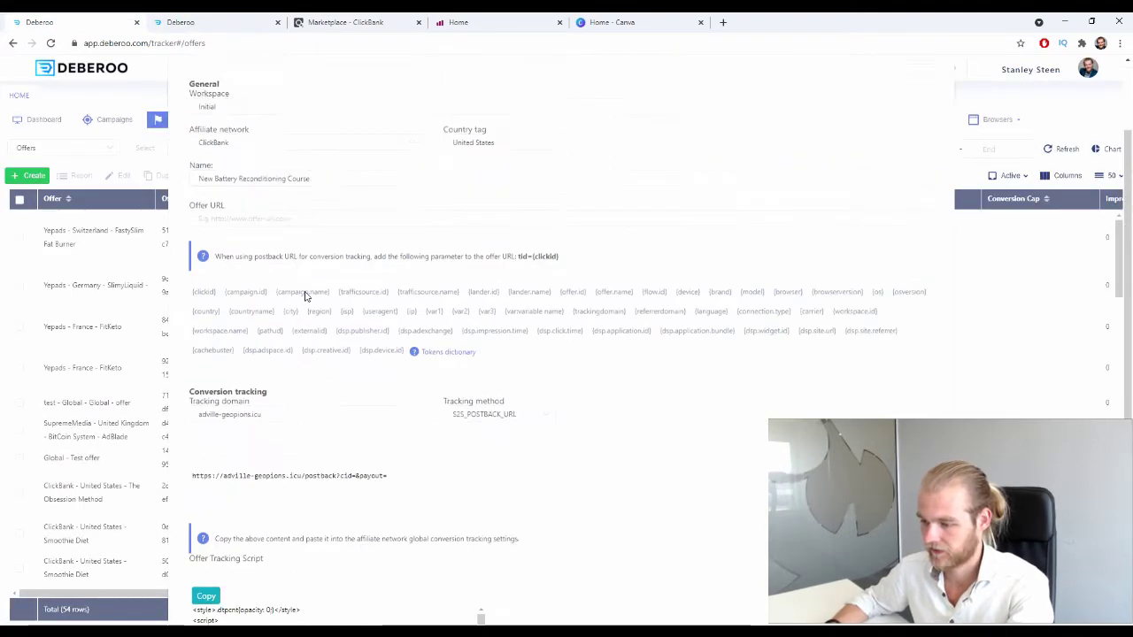
Switch to the ClickBank marketplace, open the HopLink generator for the battery reconditioning course, and review its commission text
{"action": "left_click", "coordinate": [303, 326]}
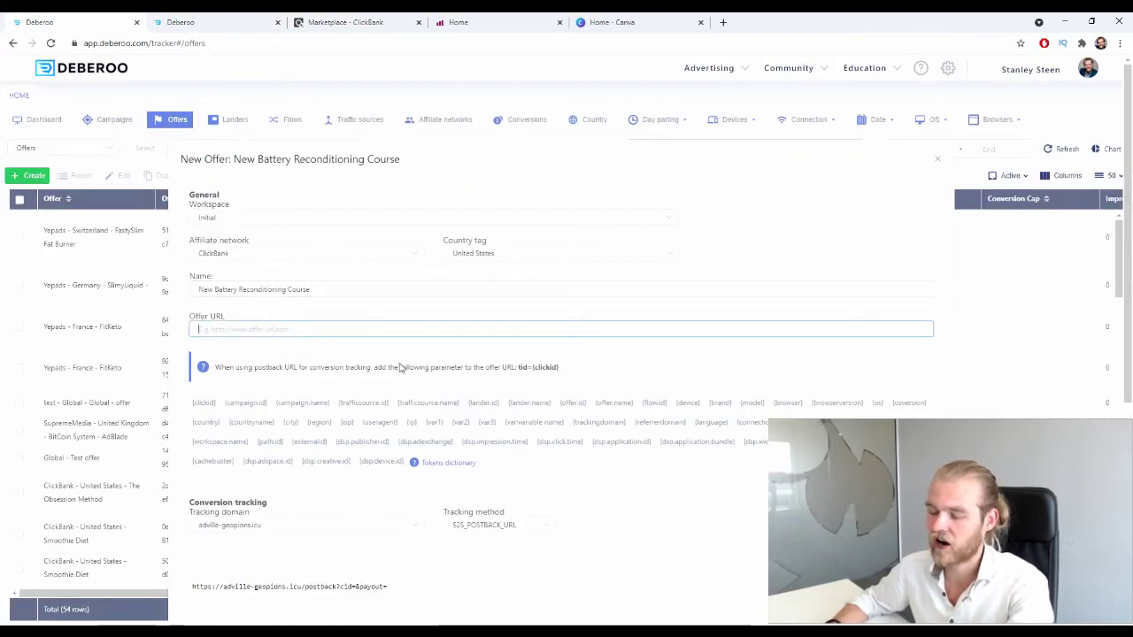
{"action": "left_click", "coordinate": [252, 16]}
{"action": "left_click", "coordinate": [368, 18]}
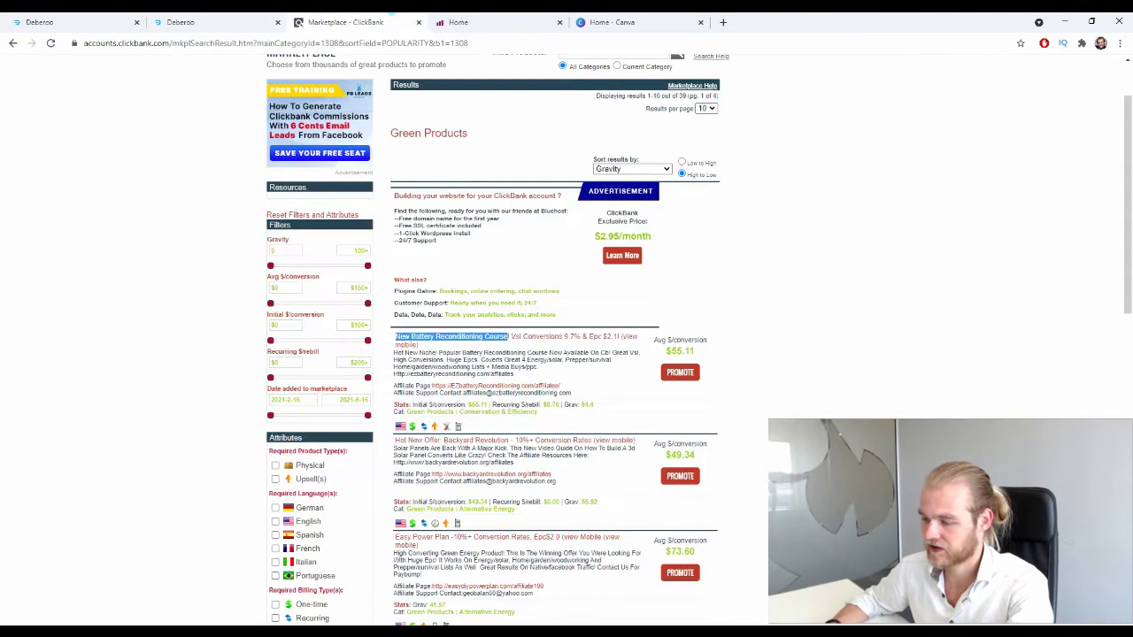
{"action": "left_click", "coordinate": [938, 402]}
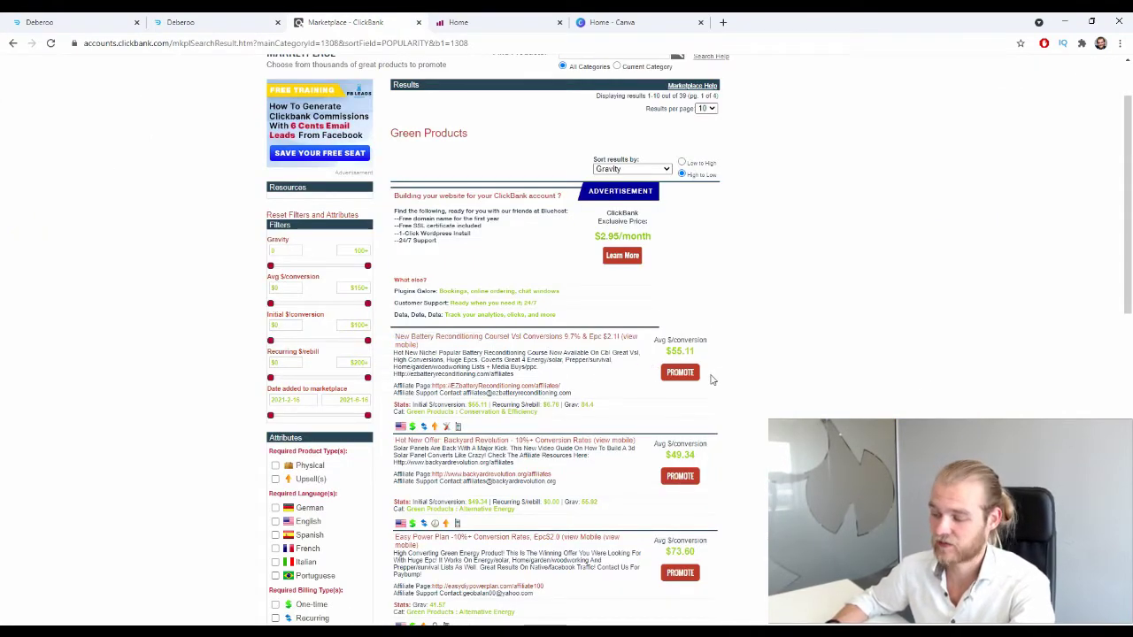
{"action": "left_click", "coordinate": [693, 373]}
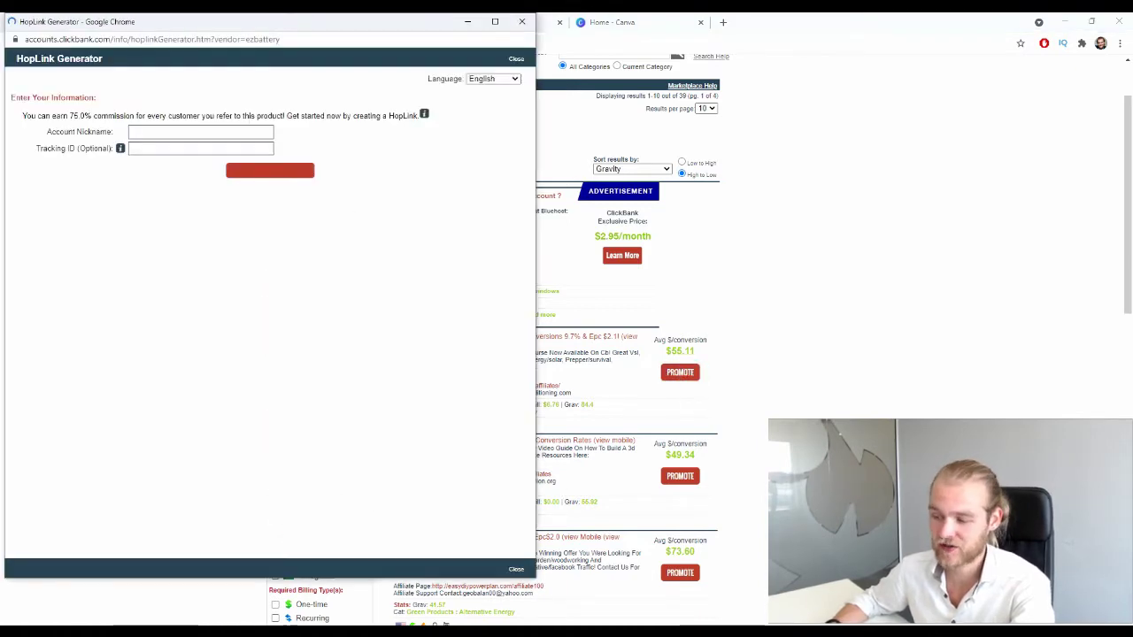
{"action": "left_click_drag", "start_coordinate": [106, 23], "coordinate": [298, 82]}
{"action": "left_click_drag", "start_coordinate": [349, 161], "coordinate": [318, 186]}
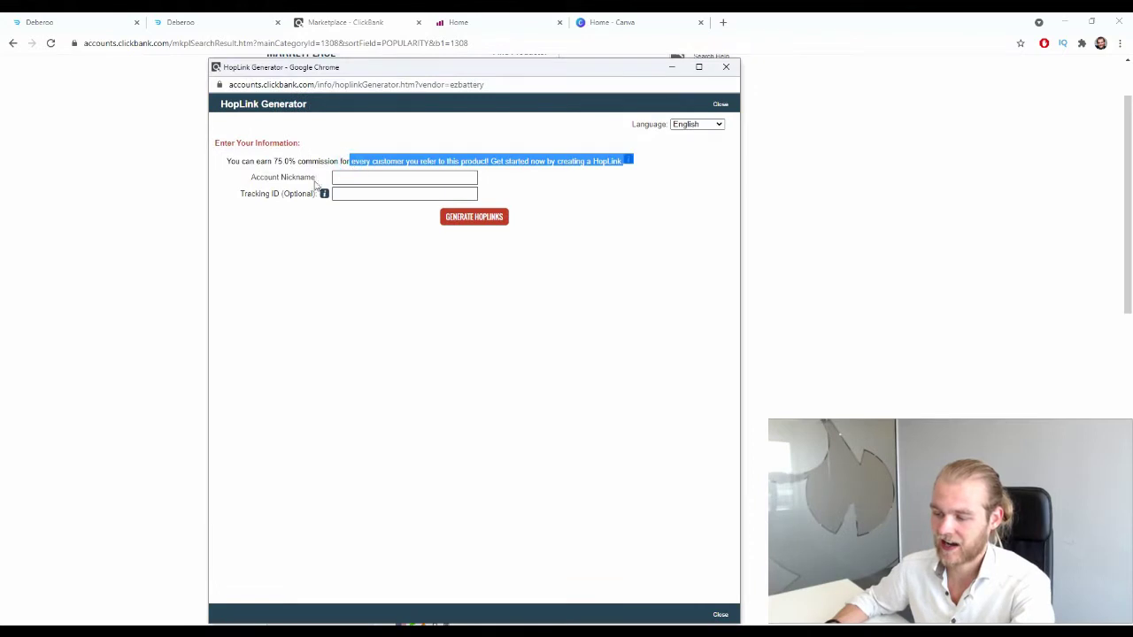
{"action": "left_click", "coordinate": [264, 169]}
Generate a HopLink for the account nickname Deberoo, copy it, and paste it as the offer URL in the Deberoo tracker
{"action": "left_click", "coordinate": [349, 178]}
{"action": "left_click", "coordinate": [354, 200]}
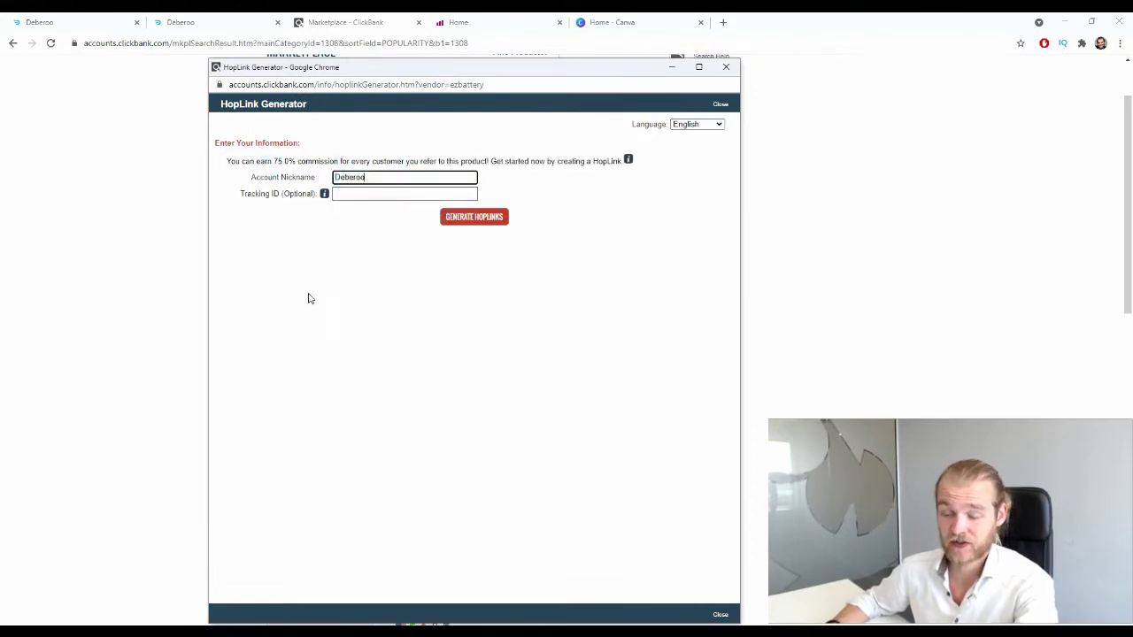
{"action": "left_click", "coordinate": [467, 218]}
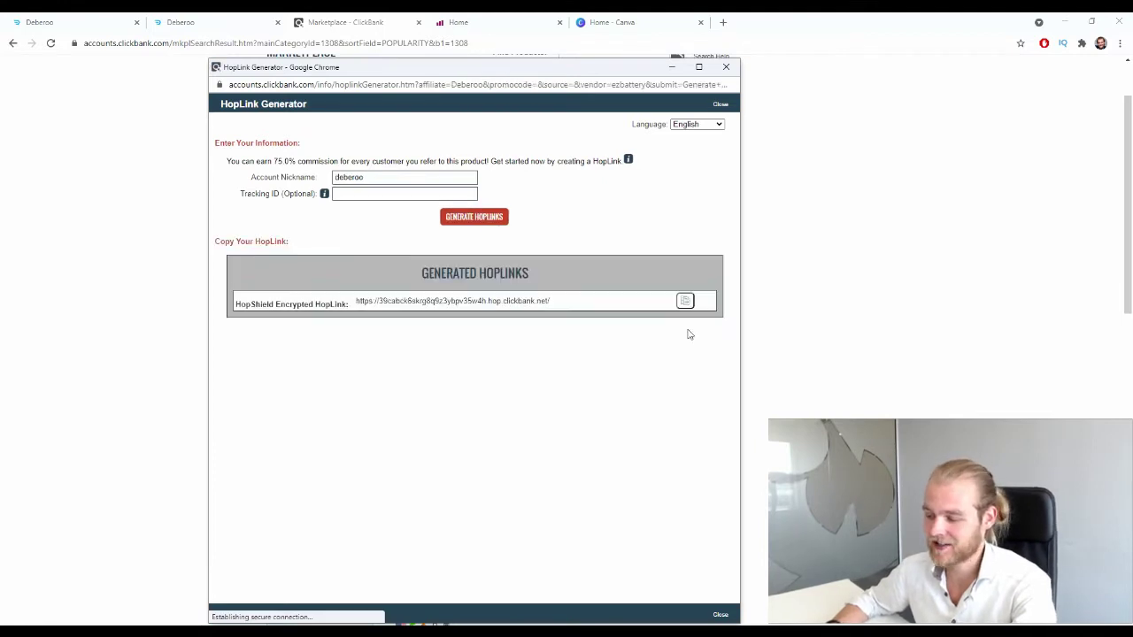
{"action": "left_click", "coordinate": [687, 301]}
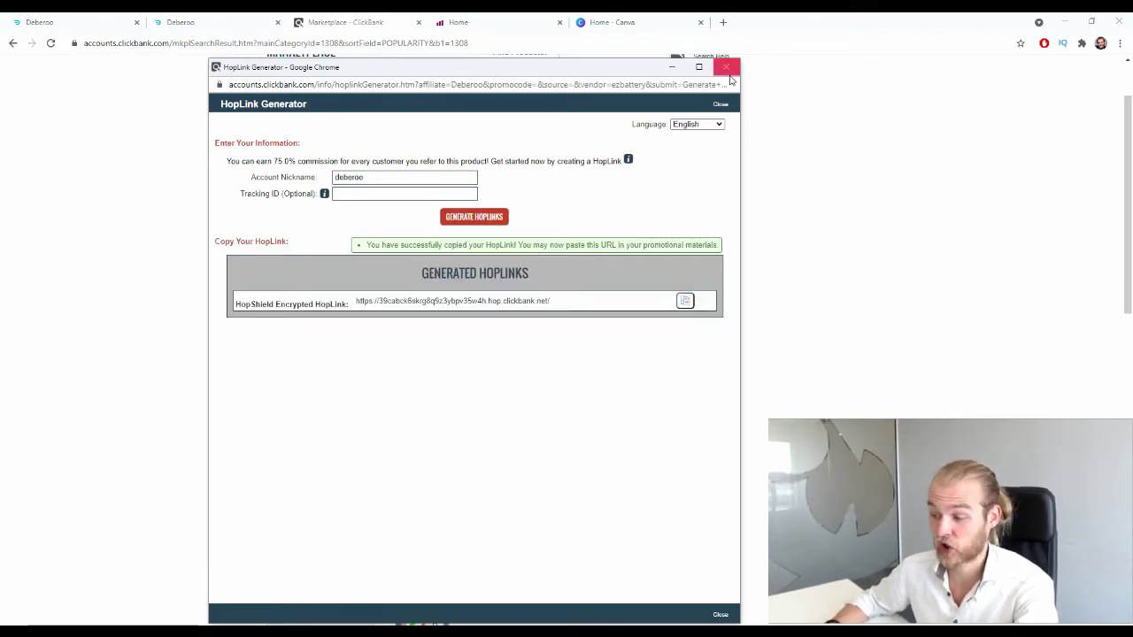
{"action": "left_click", "coordinate": [726, 66]}
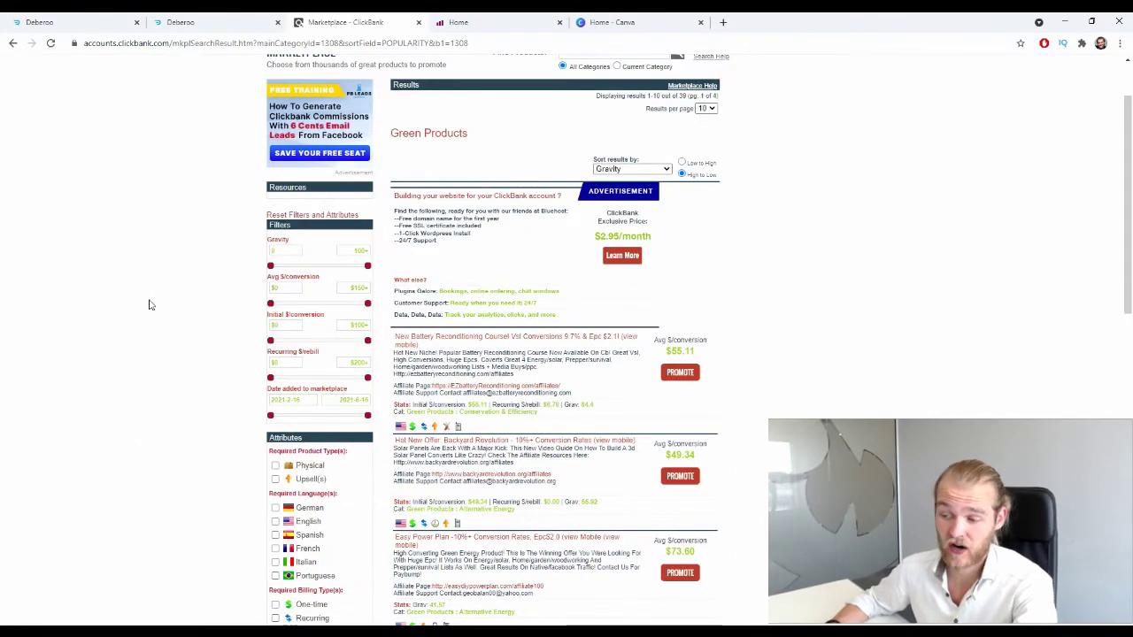
{"action": "left_click", "coordinate": [106, 22]}
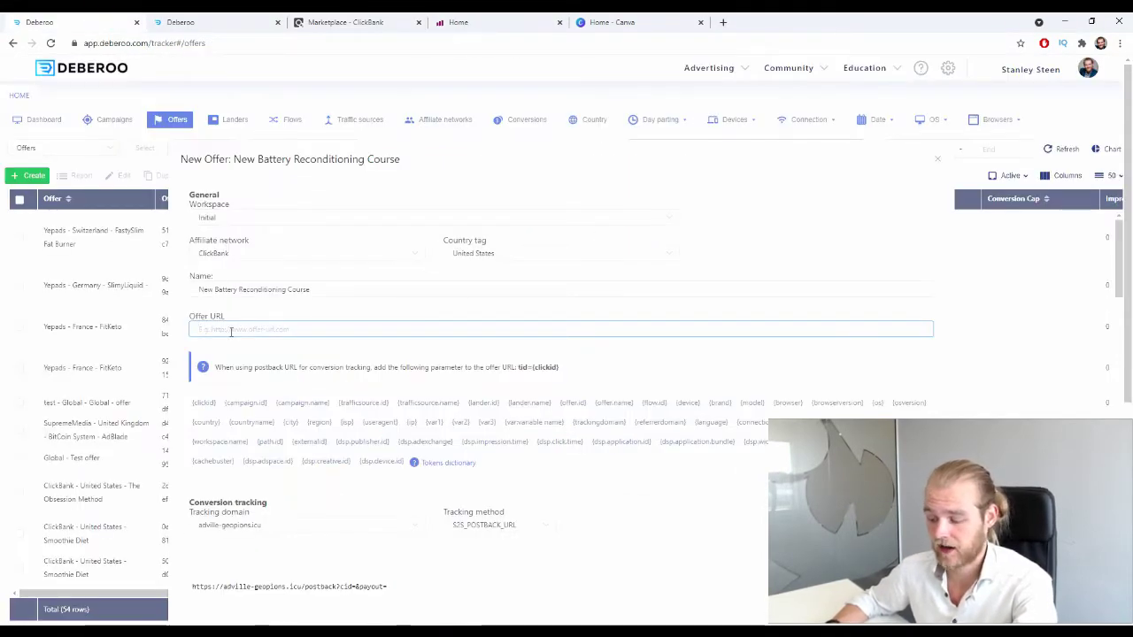
{"action": "key", "text": "ctrl+v"}
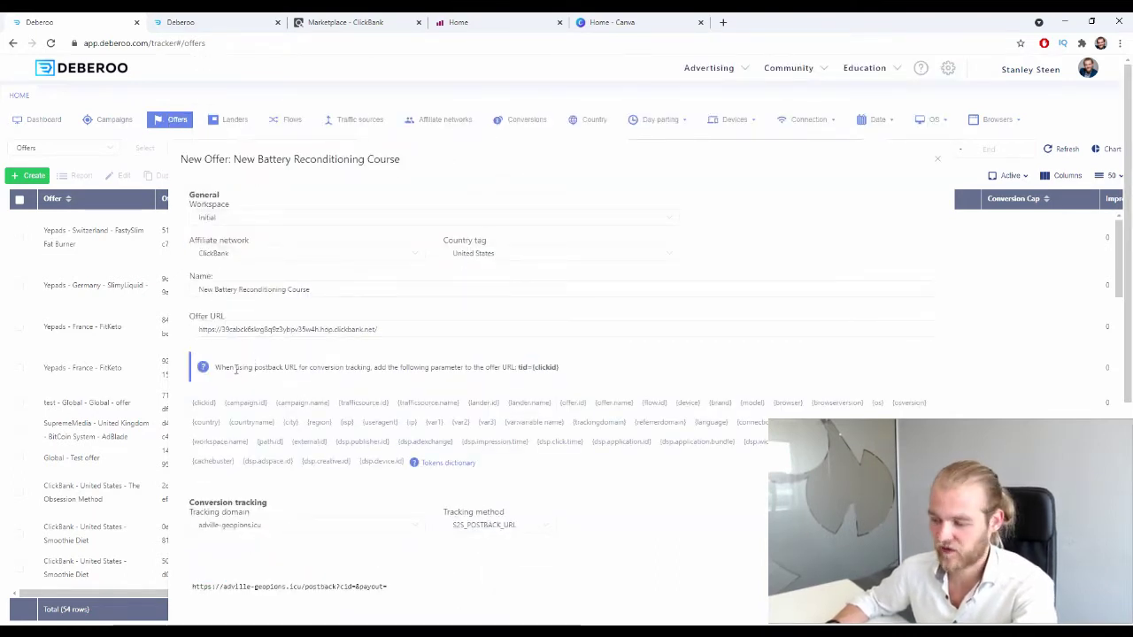
Append ?tid={clickid} to the offer URL, copying the parameter from the postback tracking hint
{"action": "left_click_drag", "start_coordinate": [235, 370], "coordinate": [428, 383]}
{"action": "left_click", "coordinate": [461, 372]}
{"action": "left_click_drag", "start_coordinate": [567, 368], "coordinate": [521, 382]}
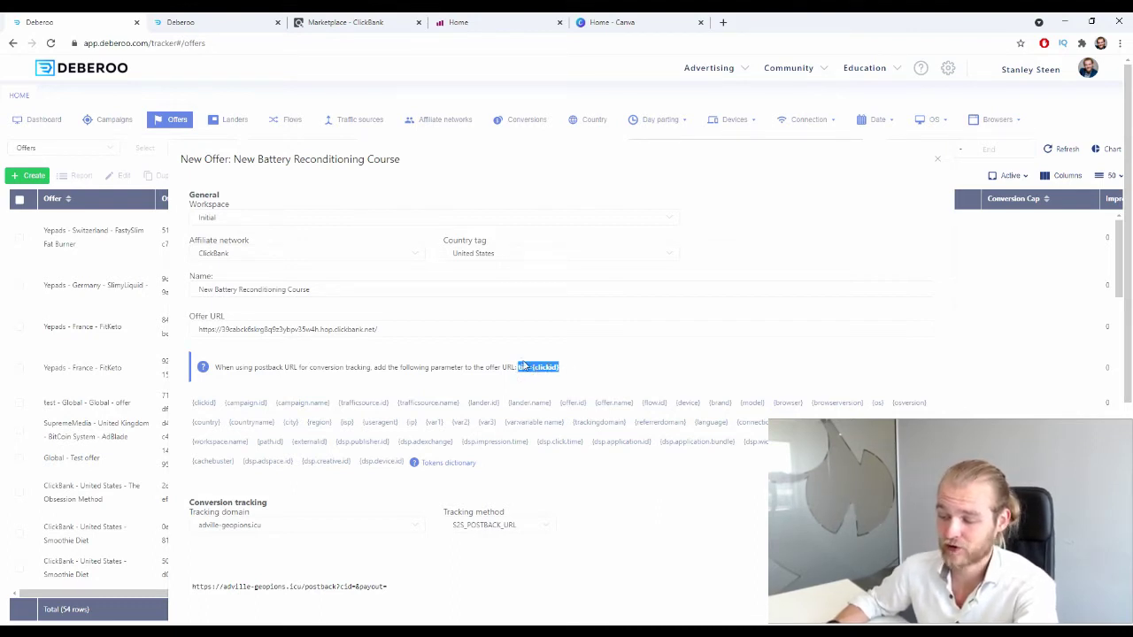
{"action": "left_click", "coordinate": [397, 329]}
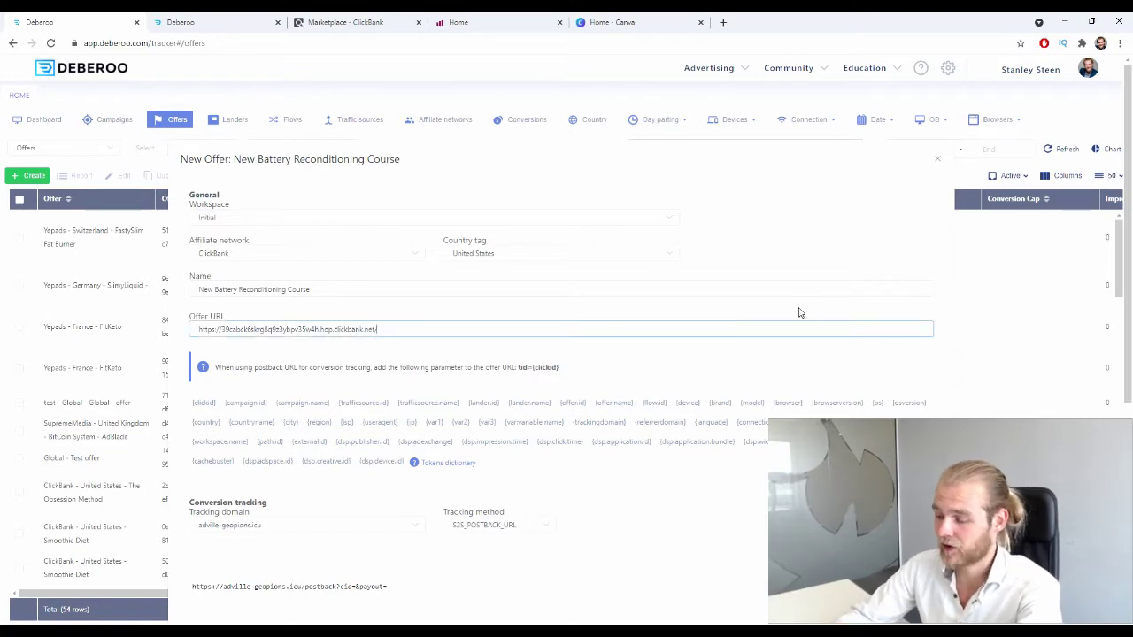
{"action": "scroll", "coordinate": [799, 312], "scroll_direction": "down", "scroll_amount": 3}
{"action": "scroll", "coordinate": [891, 298], "scroll_direction": "up", "scroll_amount": 3}
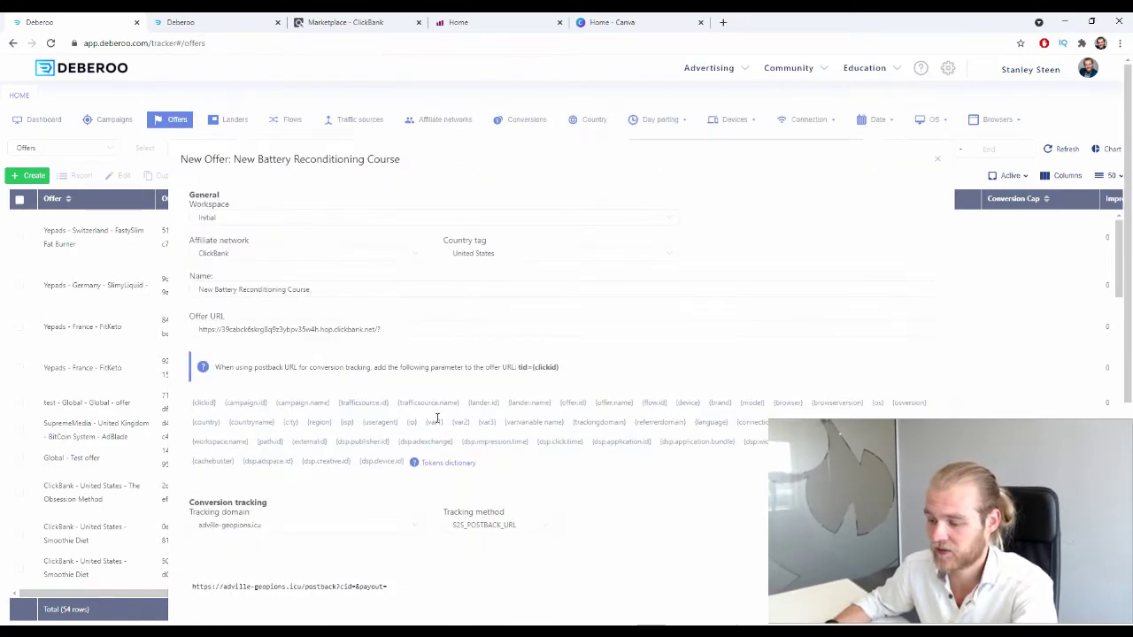
{"action": "type", "text": "?"}
{"action": "left_click", "coordinate": [402, 329]}
{"action": "key", "text": "ctrl+v"}
{"action": "scroll", "coordinate": [400, 329], "scroll_direction": "down", "scroll_amount": 3}
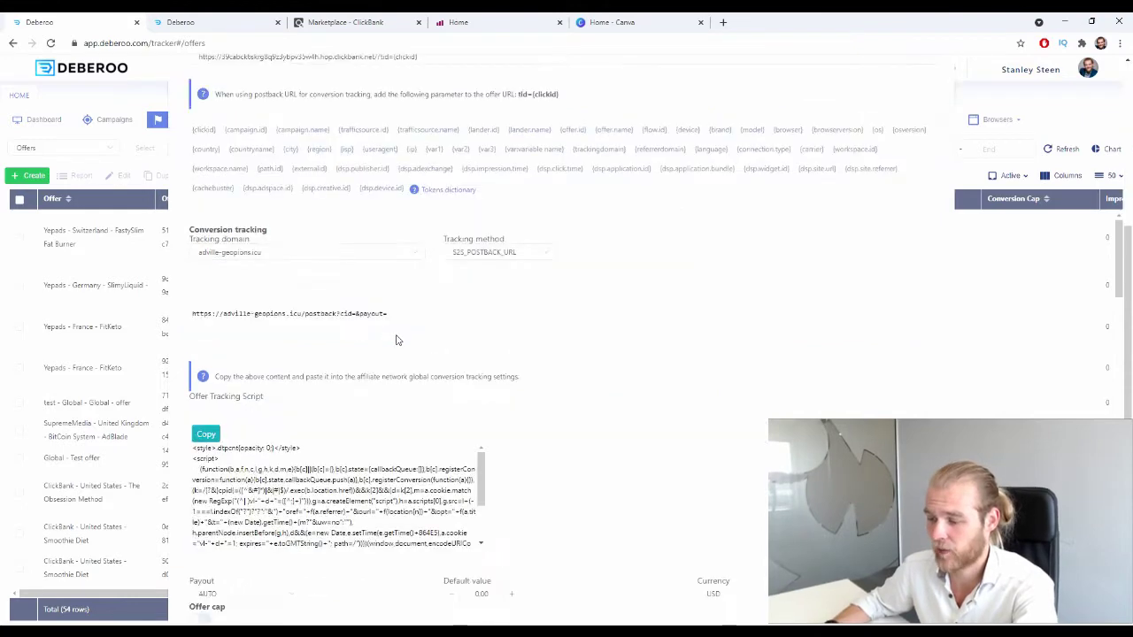
Check the new offer's URL and conversion tracking settings, and save the offer to the tracker's offers list
{"action": "scroll", "coordinate": [698, 346], "scroll_direction": "up", "scroll_amount": 3}
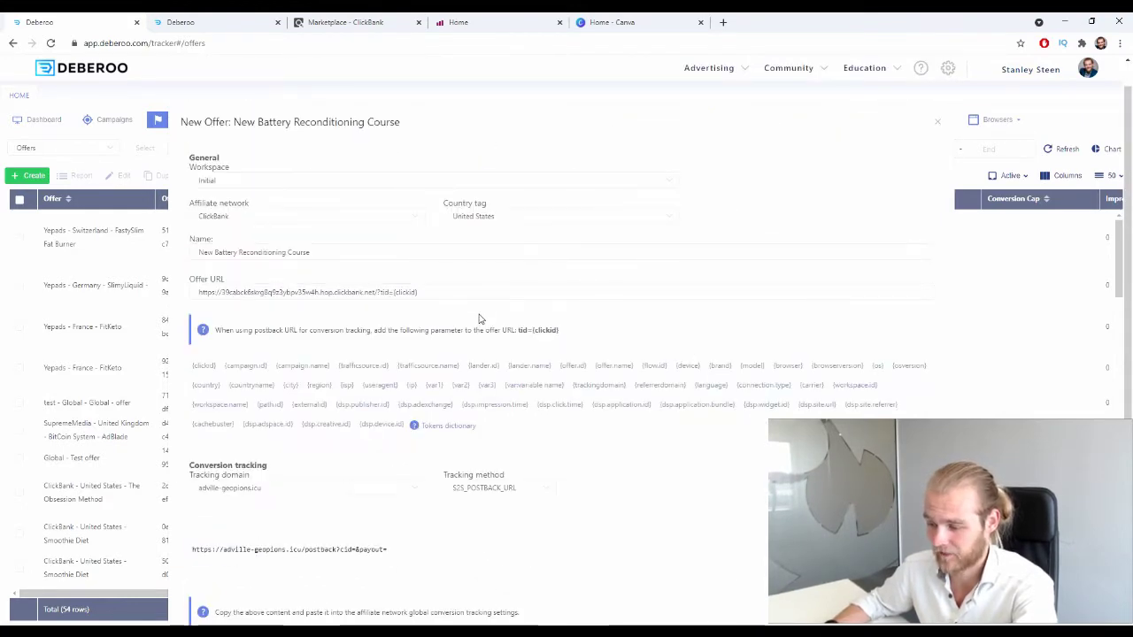
{"action": "scroll", "coordinate": [475, 300], "scroll_direction": "down", "scroll_amount": 5}
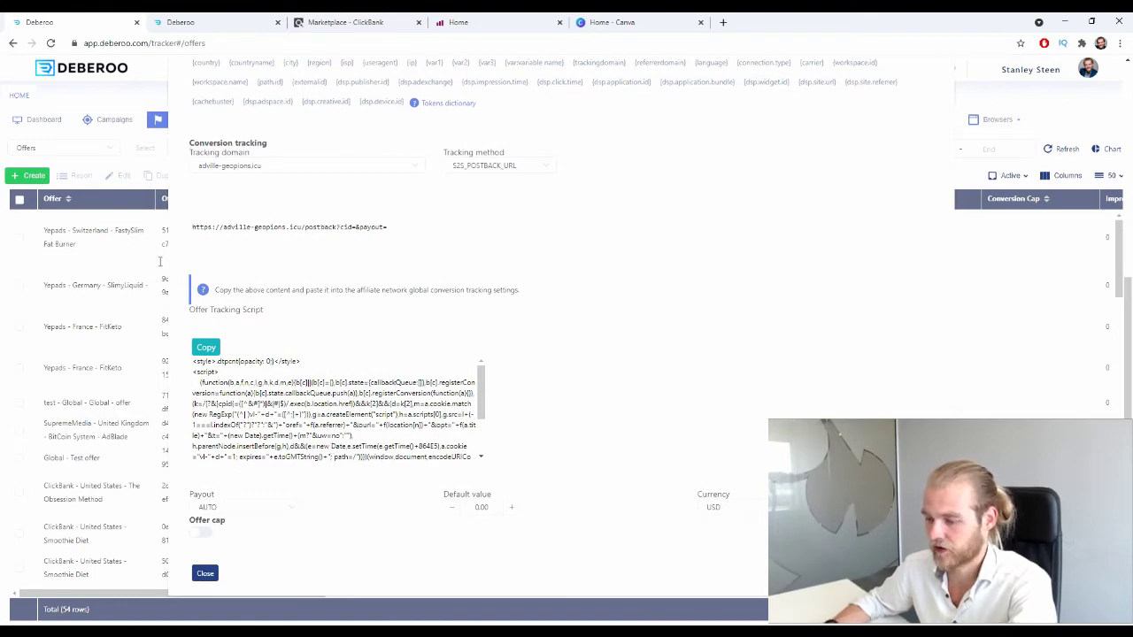
{"action": "left_click", "coordinate": [151, 189]}
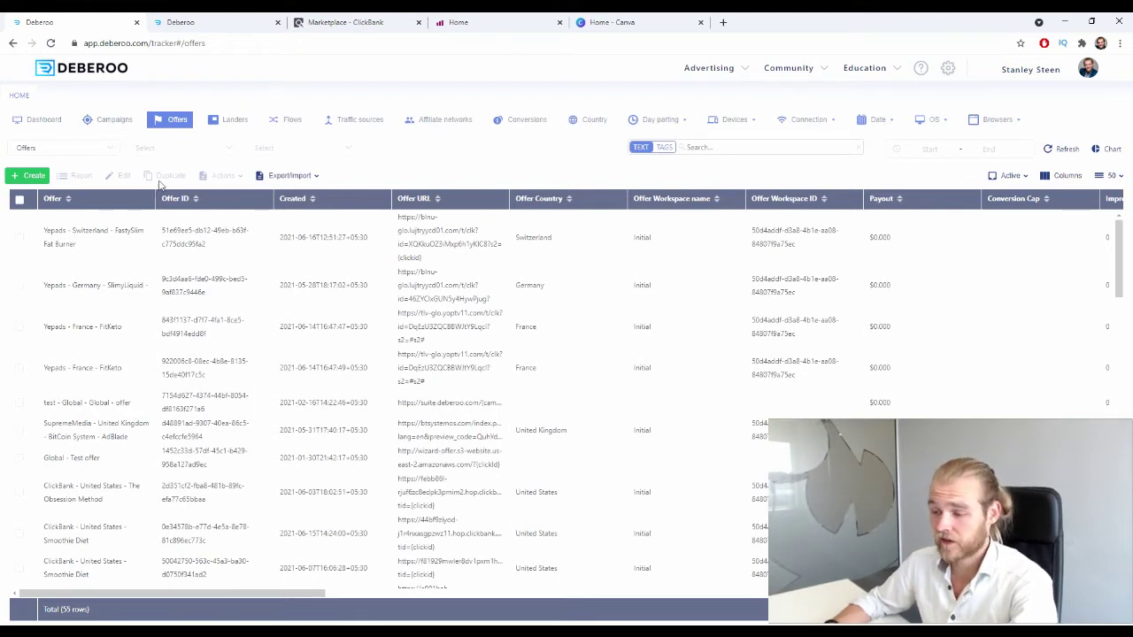
Switch to the landing page builder, open the landing page templates, and look through the available vertical filters
{"action": "left_click", "coordinate": [213, 25]}
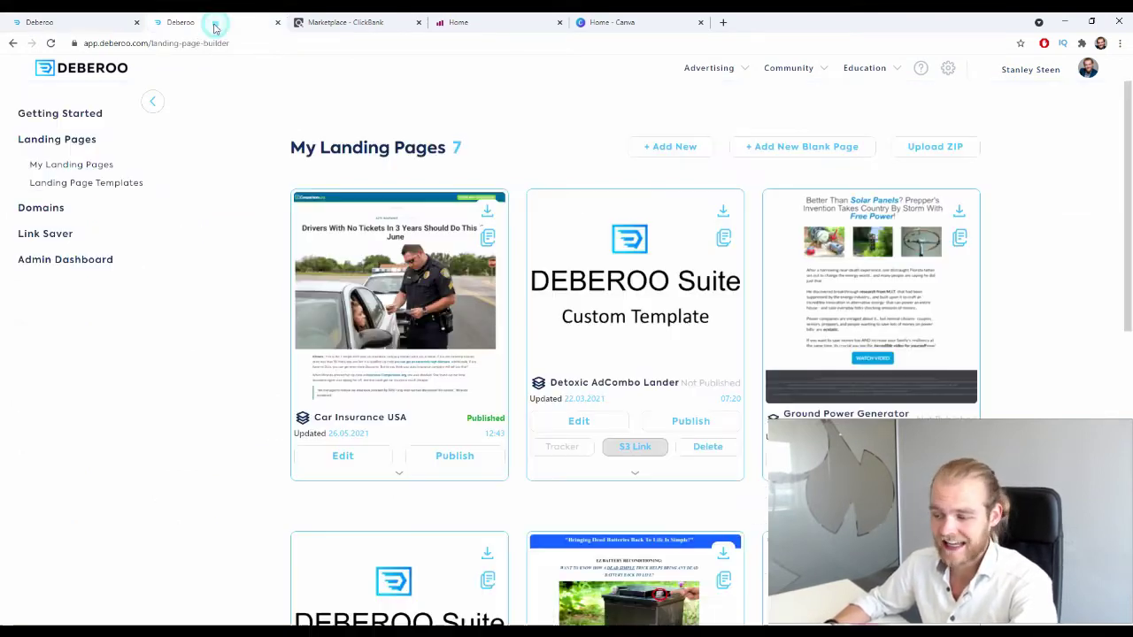
{"action": "left_click", "coordinate": [131, 182]}
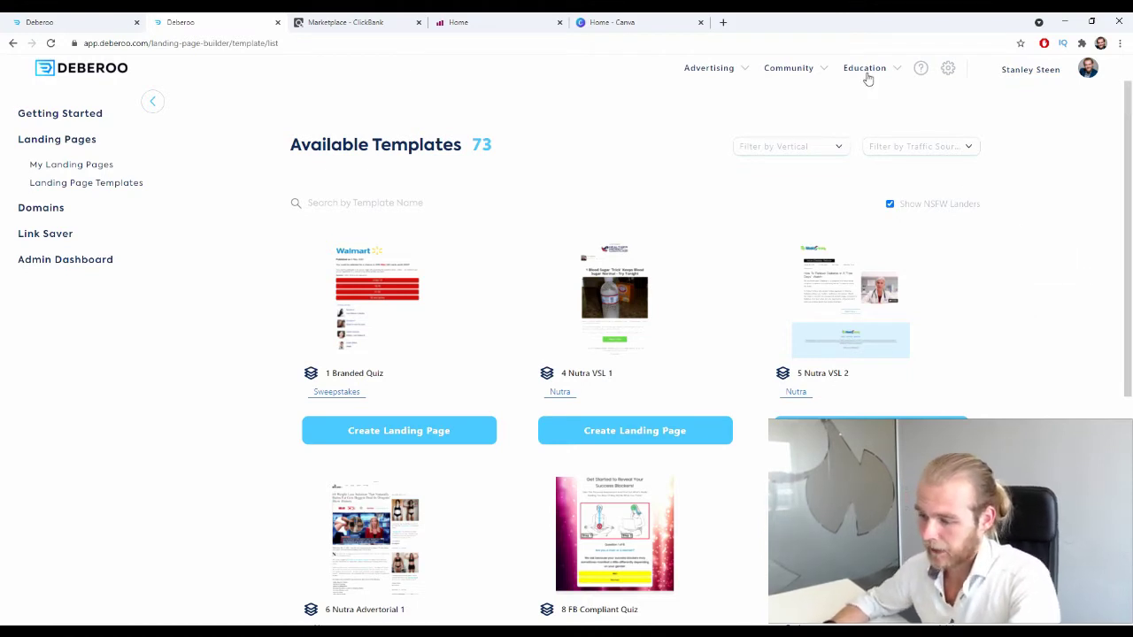
{"action": "left_click", "coordinate": [832, 147]}
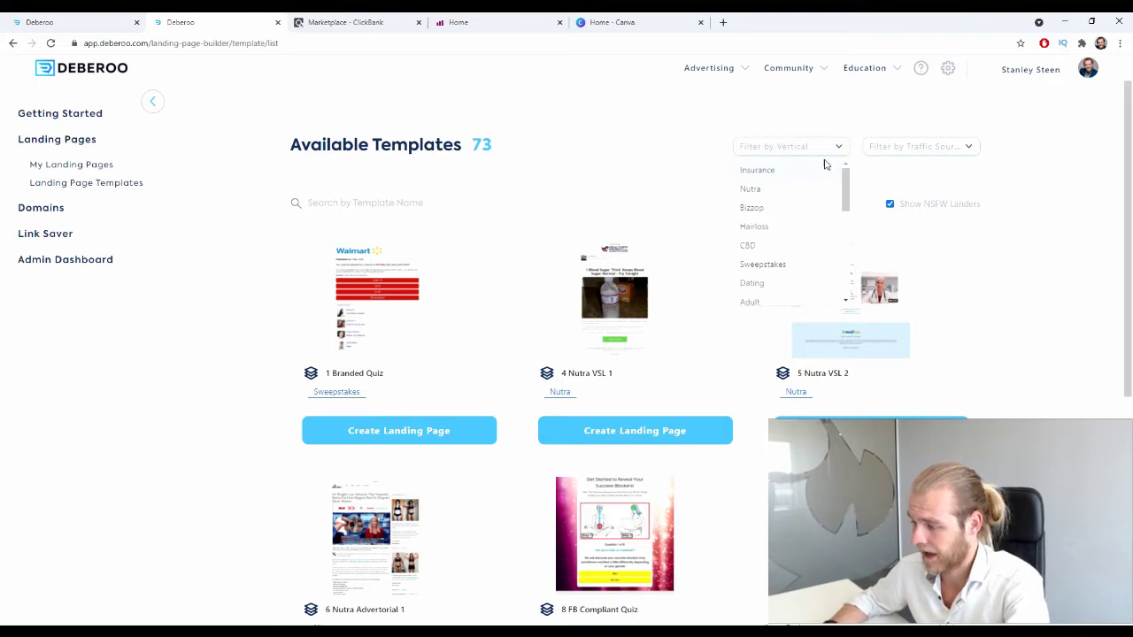
{"action": "scroll", "coordinate": [792, 188], "scroll_direction": "down", "scroll_amount": 5}
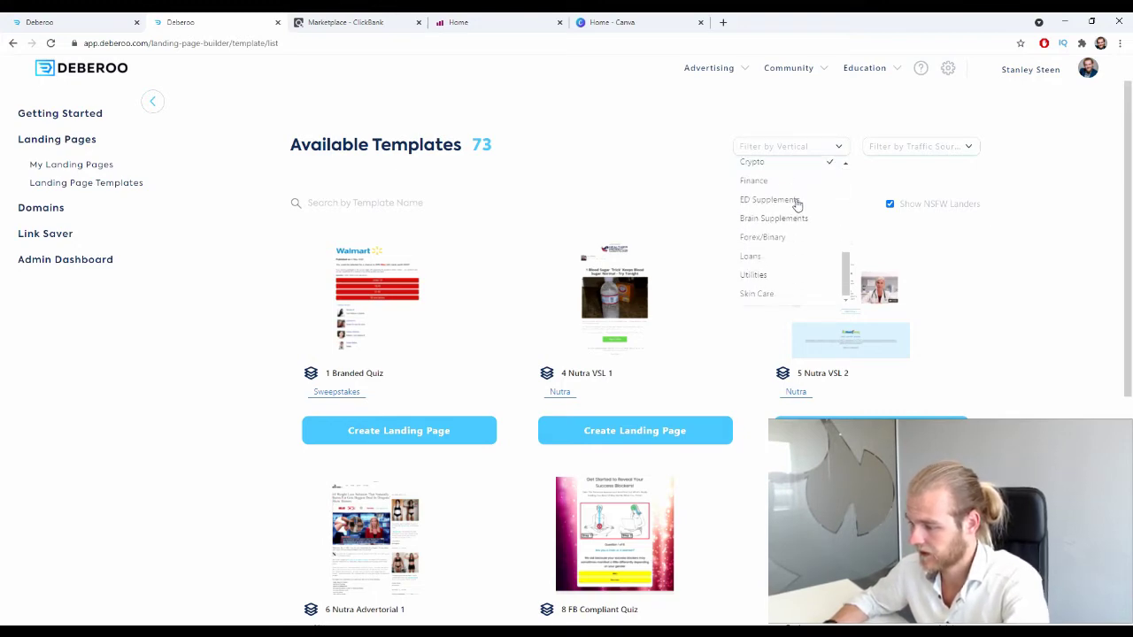
{"action": "left_click", "coordinate": [212, 317]}
Browse the landing page templates page by page through page 7 for one that suits the battery reconditioning offer
{"action": "scroll", "coordinate": [212, 319], "scroll_direction": "down", "scroll_amount": 4}
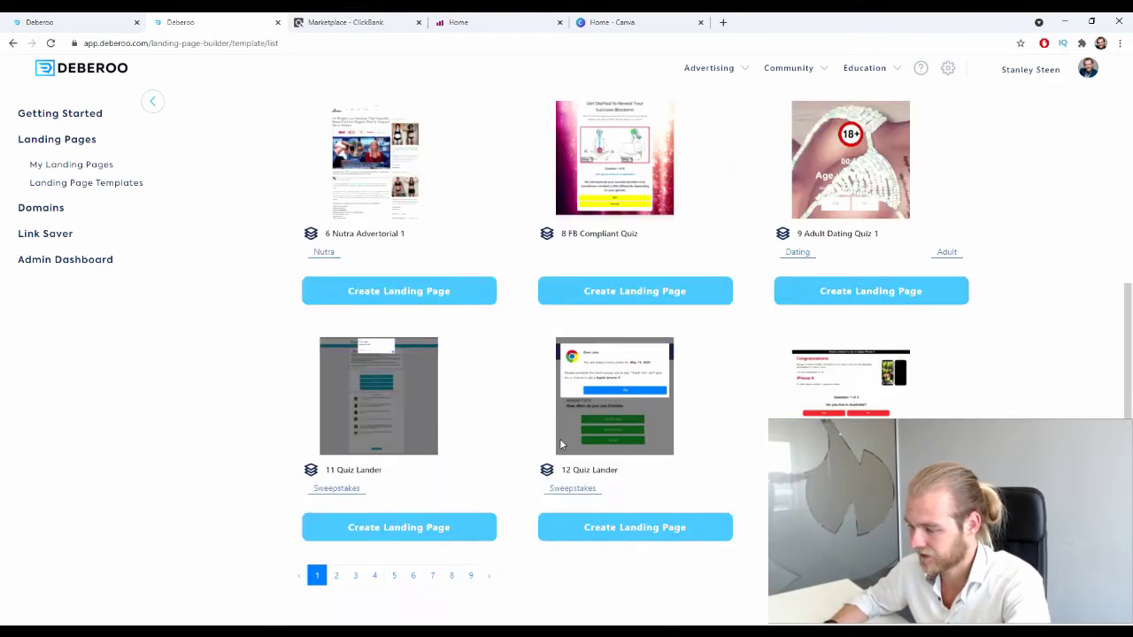
{"action": "left_click", "coordinate": [337, 576]}
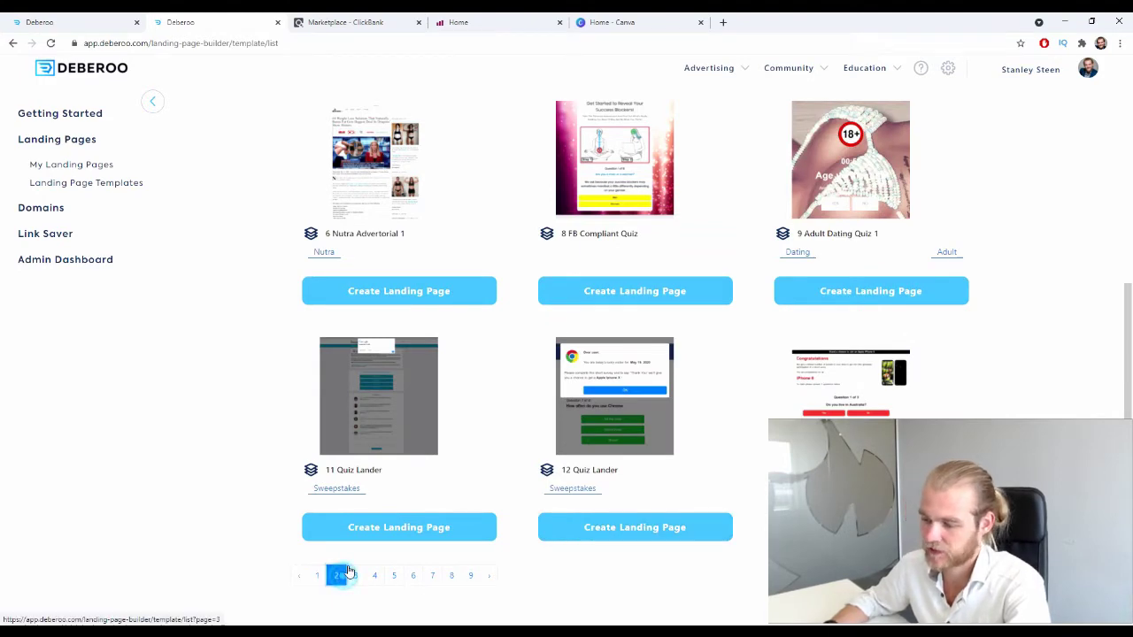
{"action": "scroll", "coordinate": [354, 345], "scroll_direction": "down", "scroll_amount": 3}
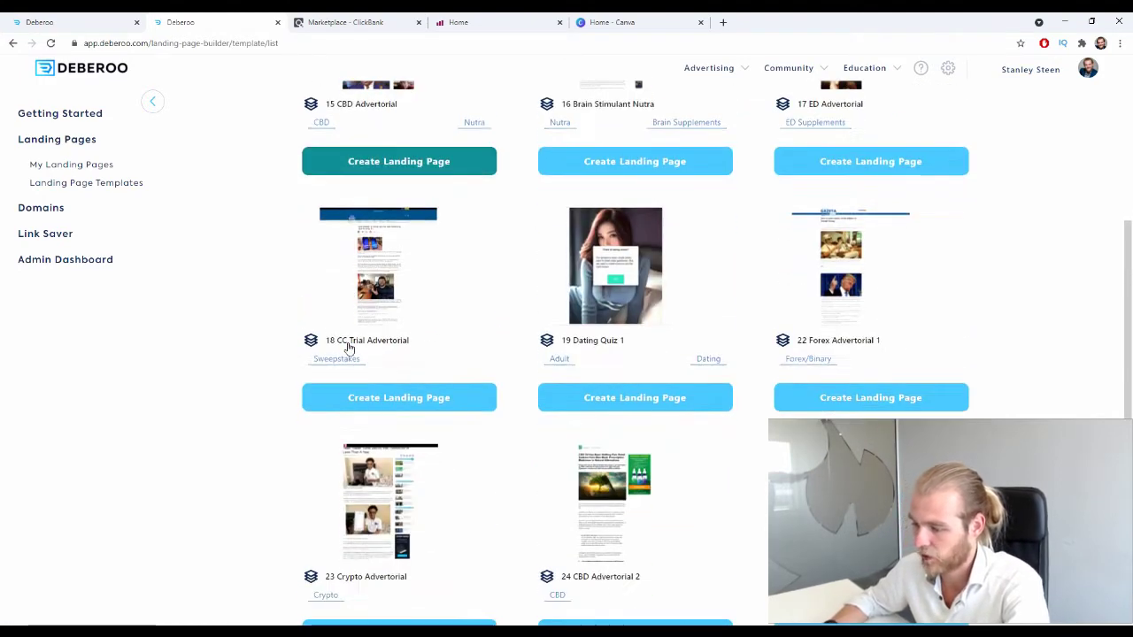
{"action": "scroll", "coordinate": [358, 354], "scroll_direction": "down", "scroll_amount": 1}
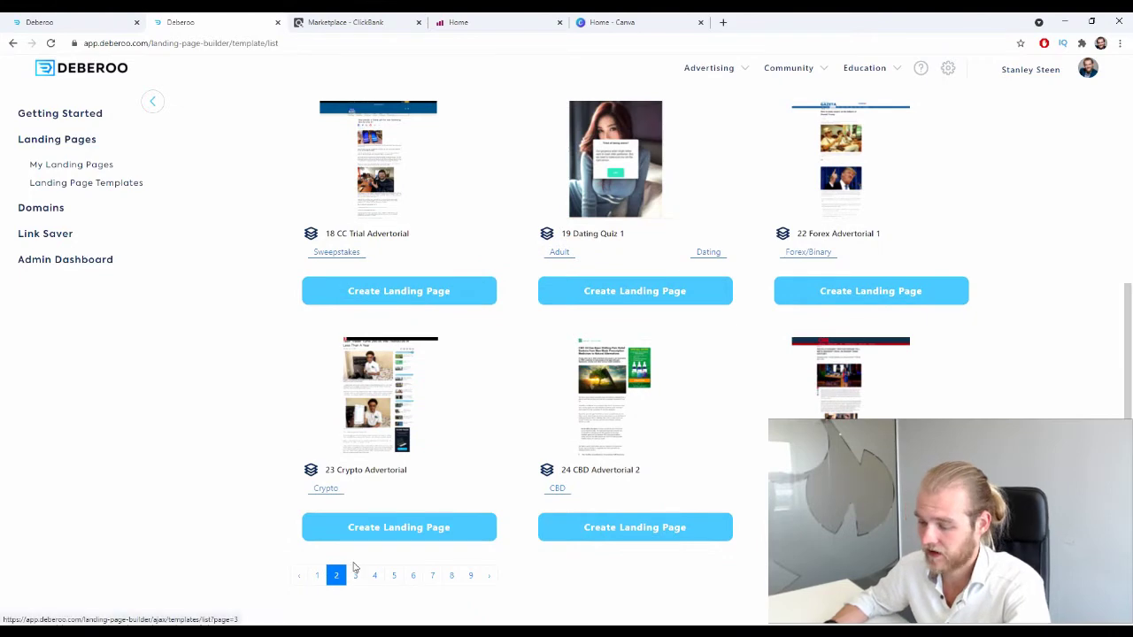
{"action": "left_click", "coordinate": [355, 576]}
{"action": "scroll", "coordinate": [288, 428], "scroll_direction": "down", "scroll_amount": 4}
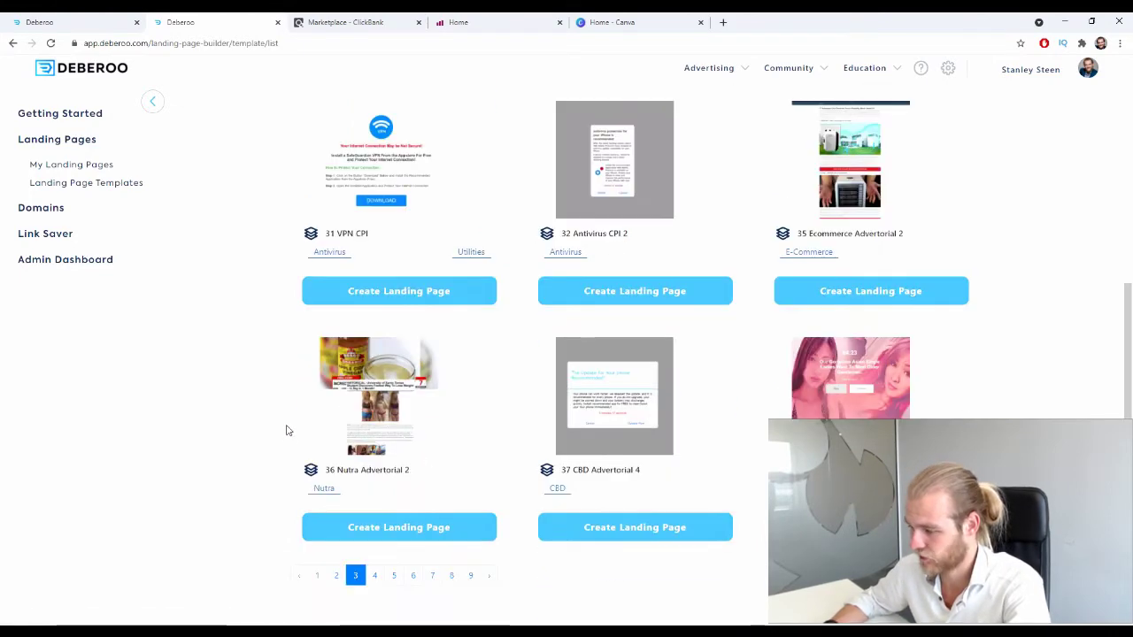
{"action": "left_click", "coordinate": [376, 576]}
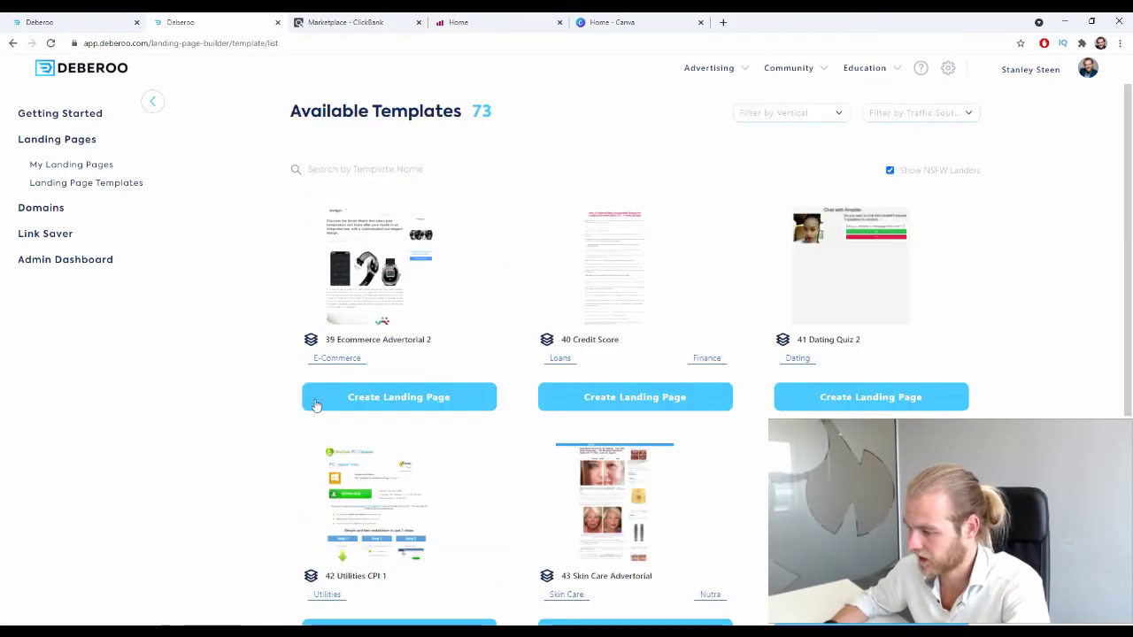
{"action": "scroll", "coordinate": [284, 398], "scroll_direction": "down", "scroll_amount": 2}
{"action": "scroll", "coordinate": [286, 395], "scroll_direction": "down", "scroll_amount": 2}
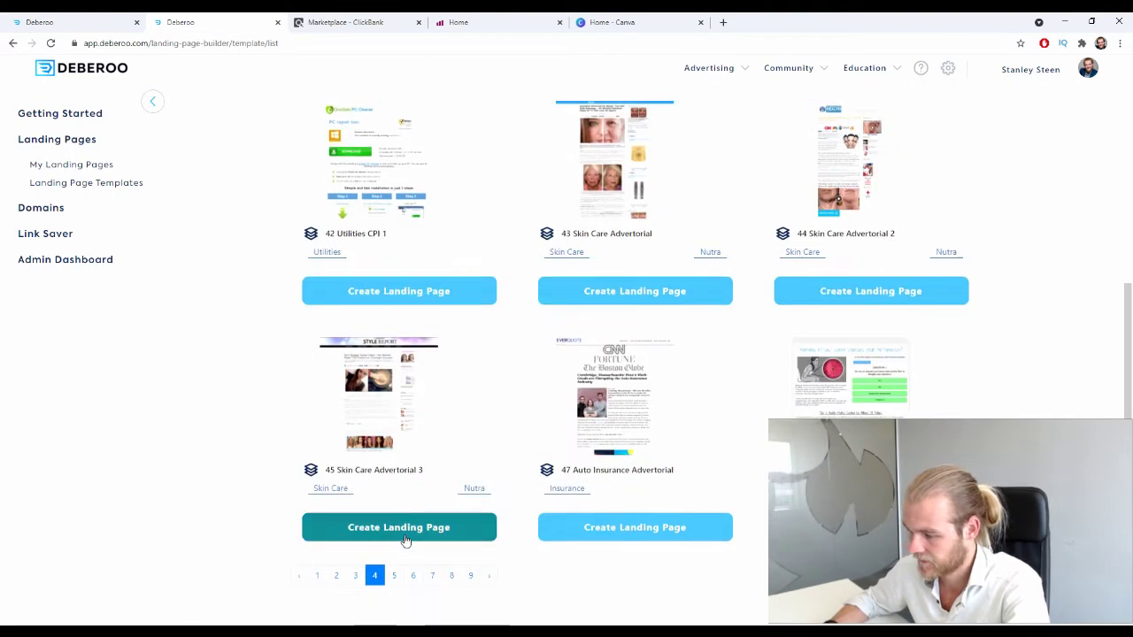
{"action": "left_click", "coordinate": [386, 576]}
{"action": "scroll", "coordinate": [314, 350], "scroll_direction": "down", "scroll_amount": 1}
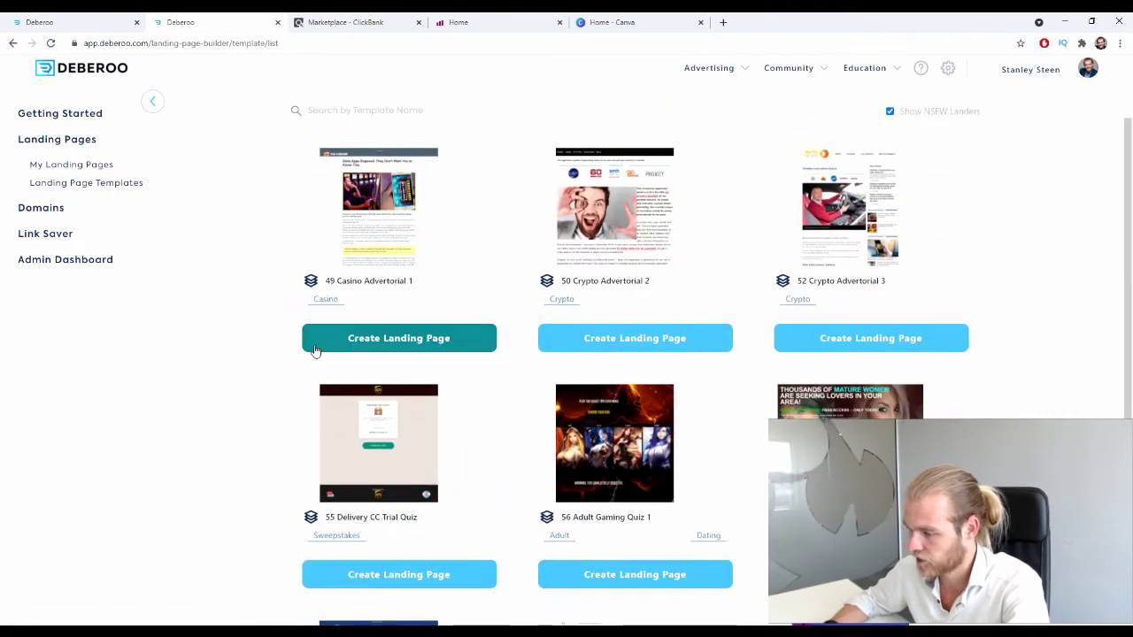
{"action": "scroll", "coordinate": [314, 349], "scroll_direction": "down", "scroll_amount": 3}
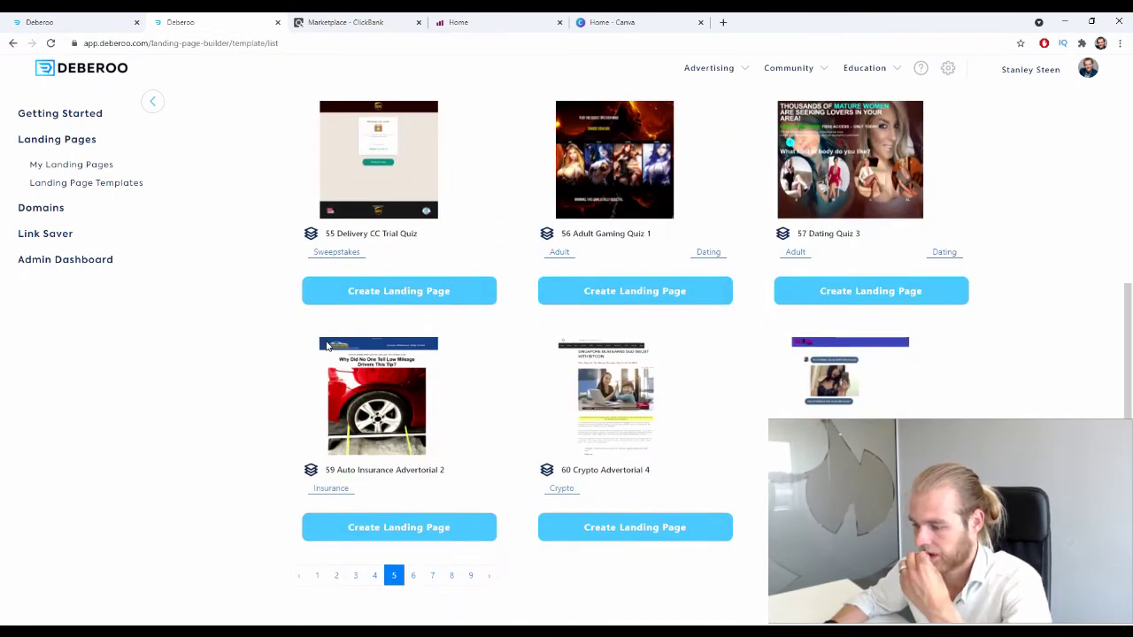
{"action": "left_click", "coordinate": [414, 576]}
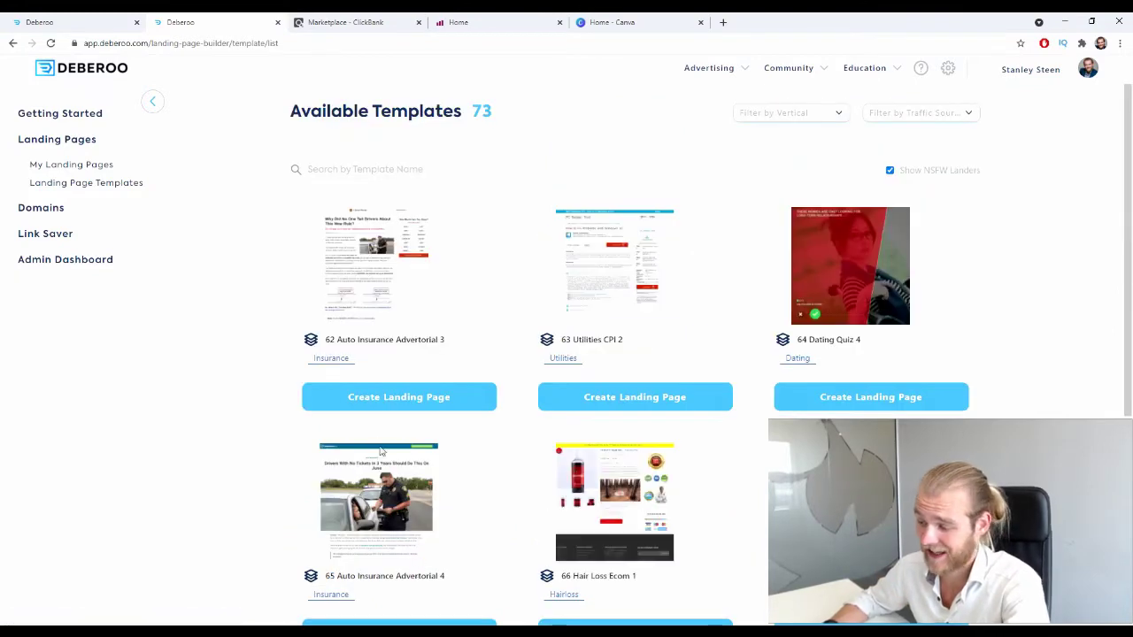
{"action": "scroll", "coordinate": [372, 421], "scroll_direction": "down", "scroll_amount": 4}
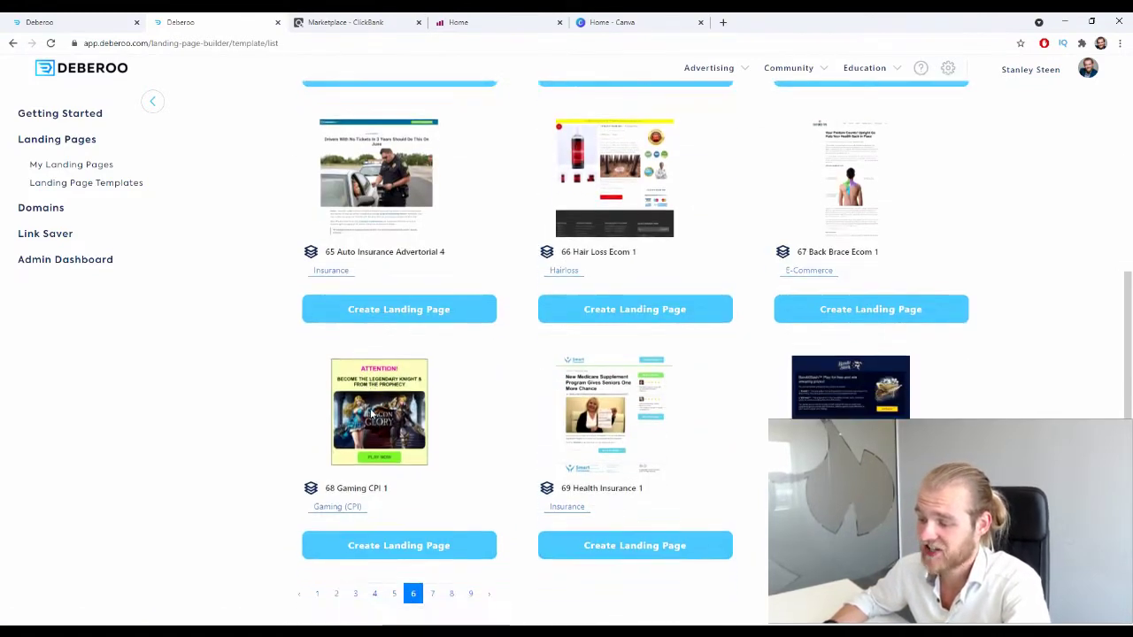
{"action": "left_click", "coordinate": [433, 591]}
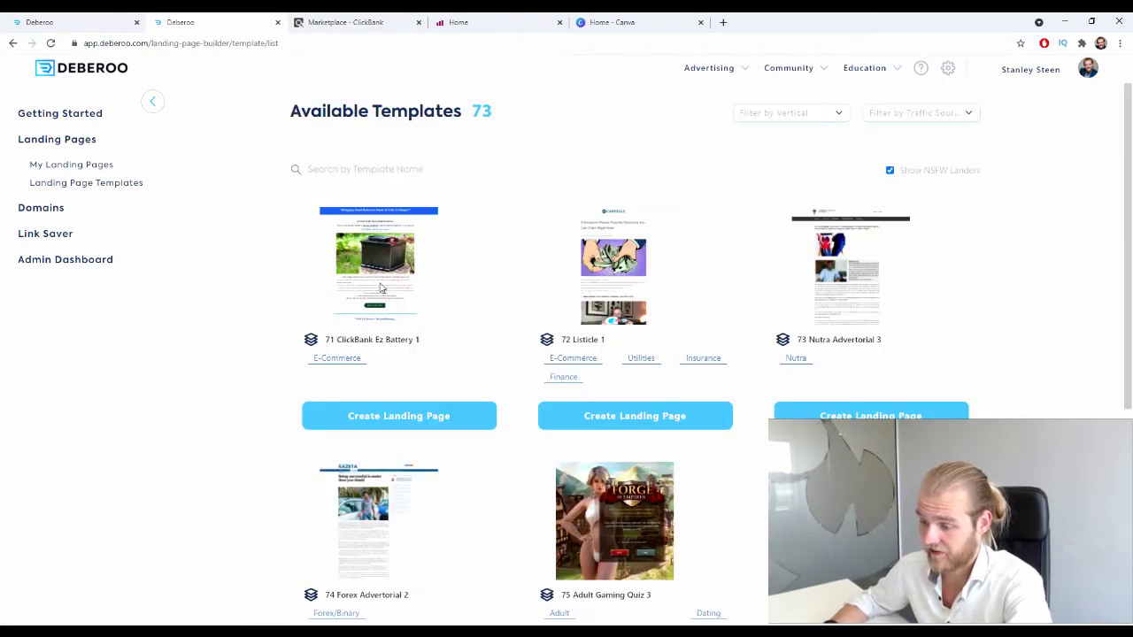
Create a landing page from the 71 ClickBank Ez Battery 1 template and name it USA - EZ Batt - CB
{"action": "left_click", "coordinate": [361, 420]}
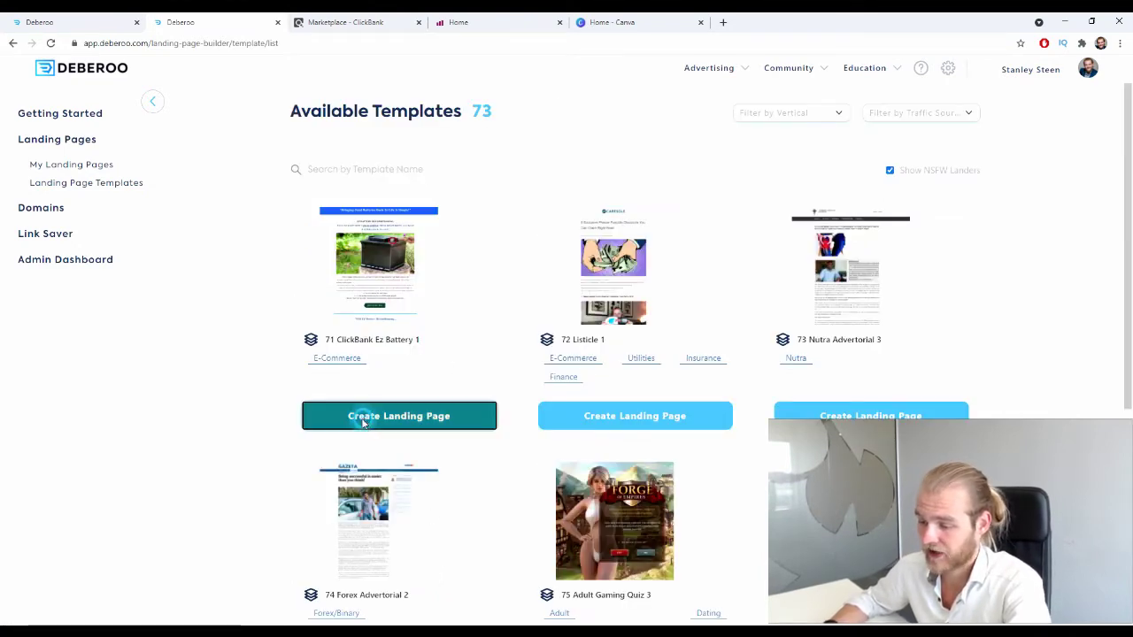
{"action": "left_click", "coordinate": [519, 343]}
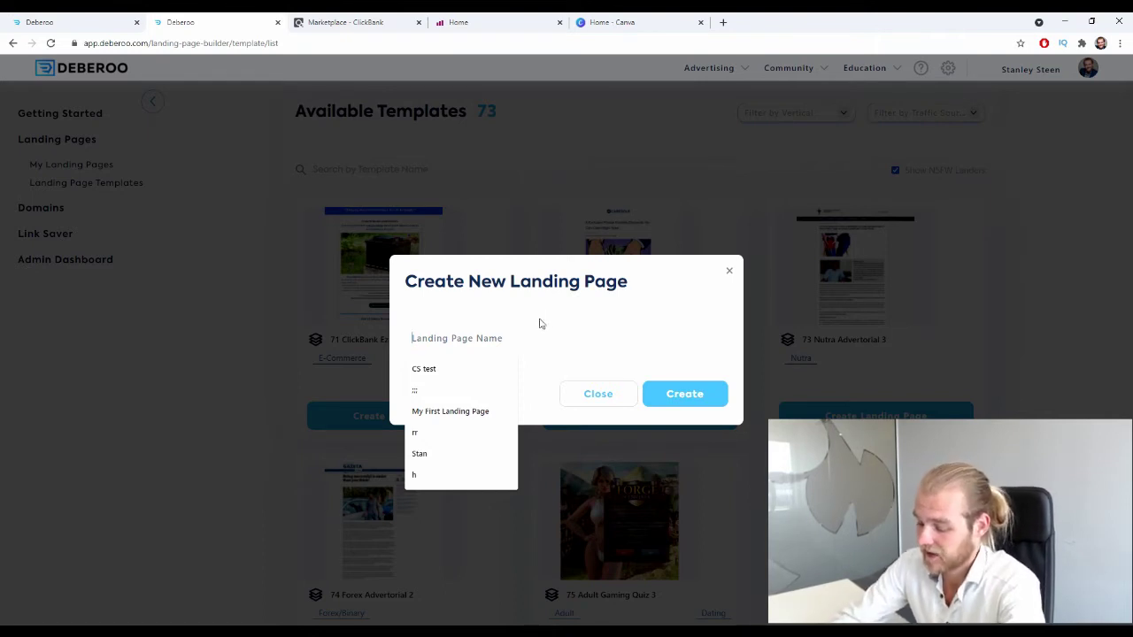
{"action": "type", "text": "USA "}
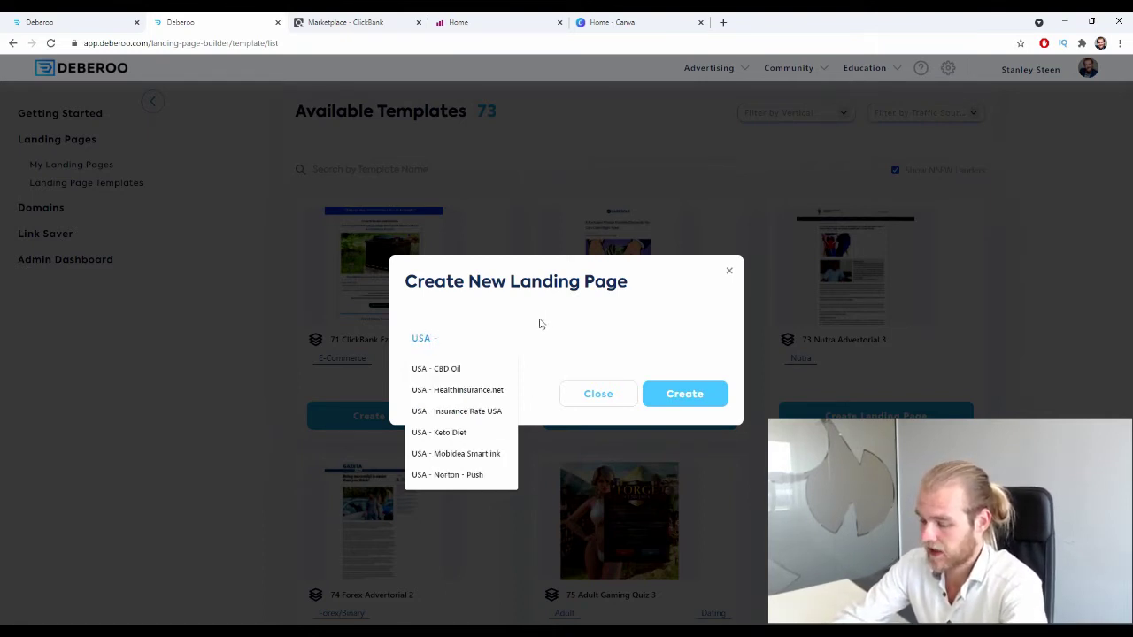
{"action": "type", "text": "- EZ Batt - CB"}
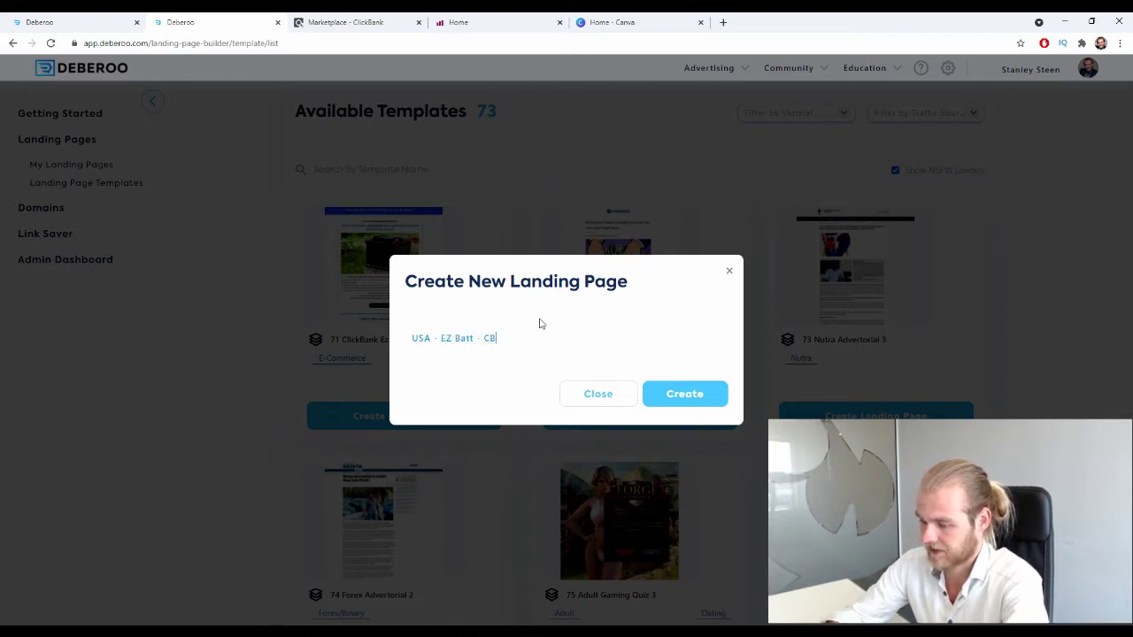
{"action": "left_click", "coordinate": [652, 405]}
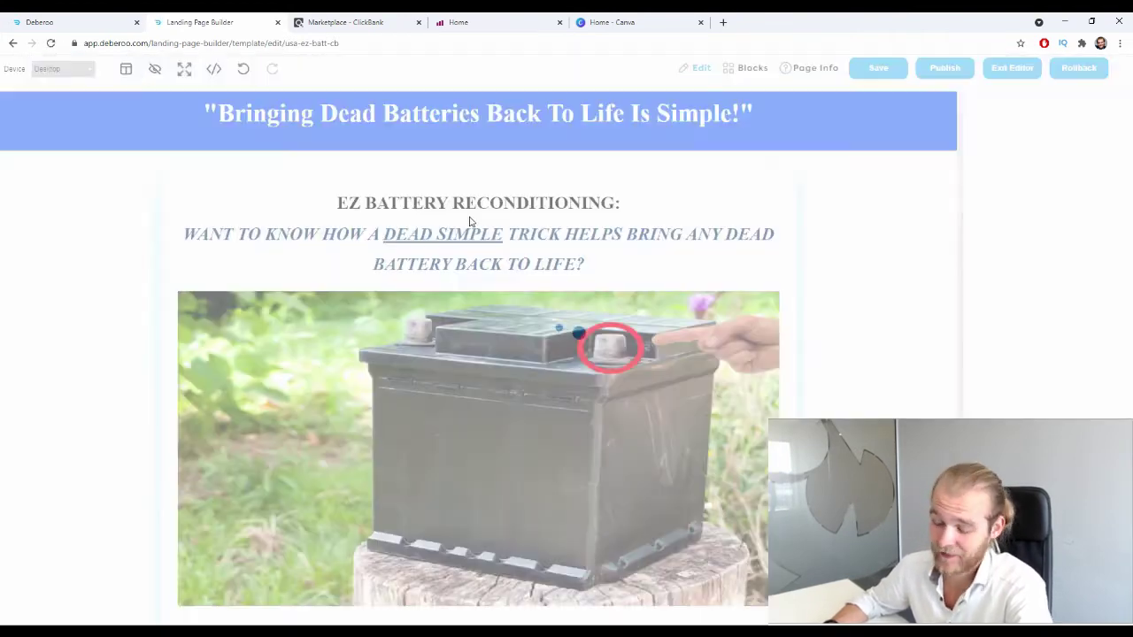
Review the landing page's headline, main battery image, body copy, battery types and testimonials in the editor
{"action": "scroll", "coordinate": [535, 292], "scroll_direction": "down", "scroll_amount": 20}
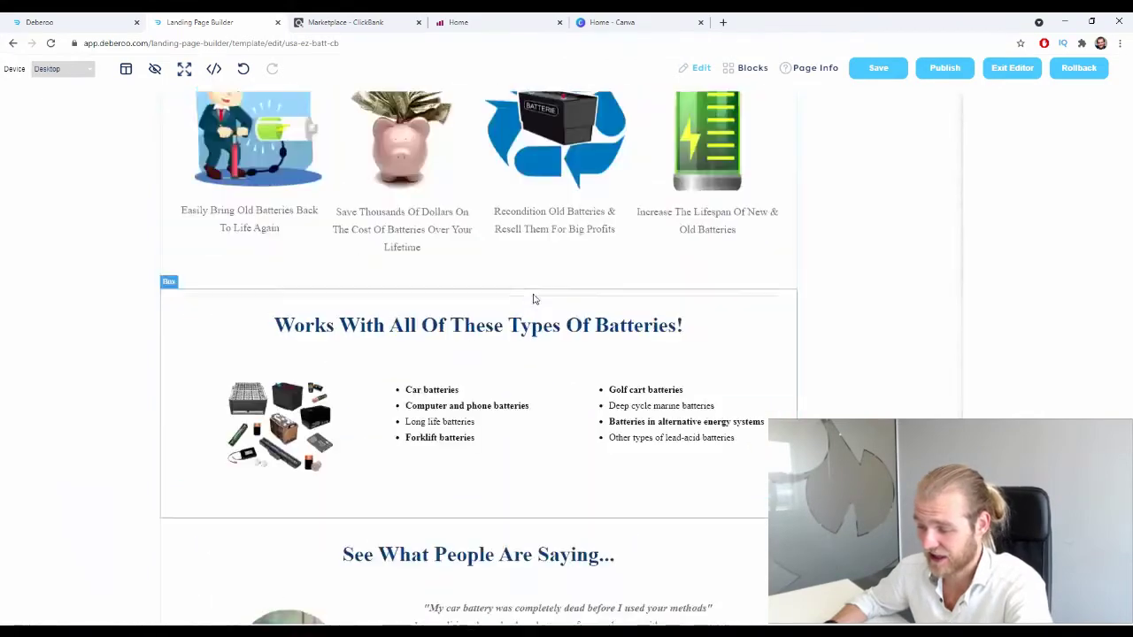
{"action": "scroll", "coordinate": [581, 387], "scroll_direction": "up", "scroll_amount": 20}
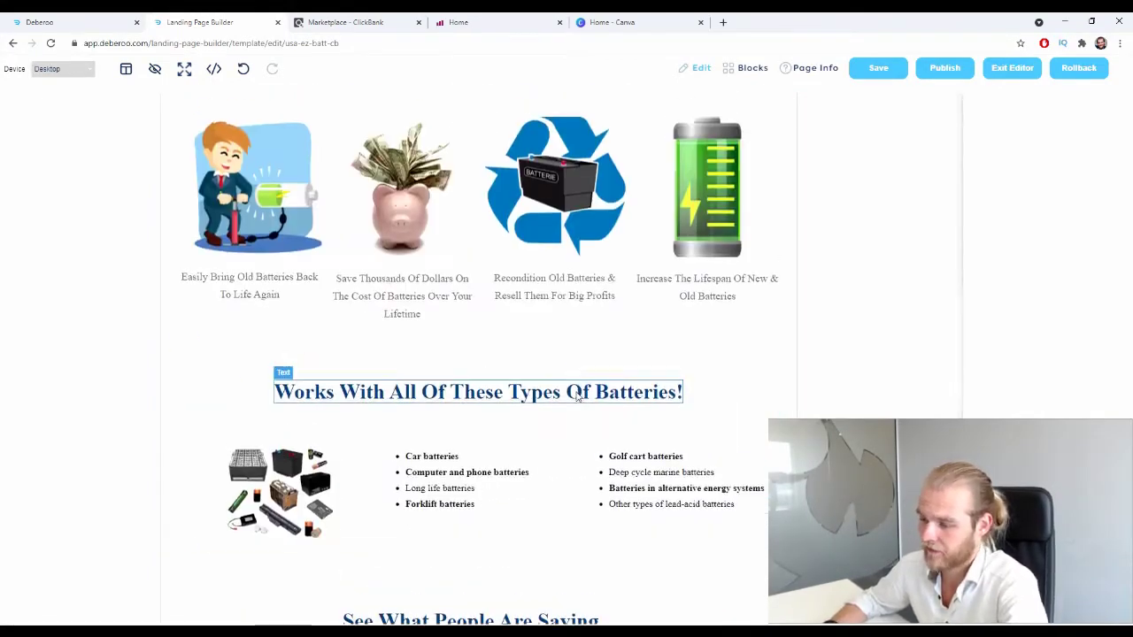
{"action": "scroll", "coordinate": [576, 402], "scroll_direction": "up", "scroll_amount": 5}
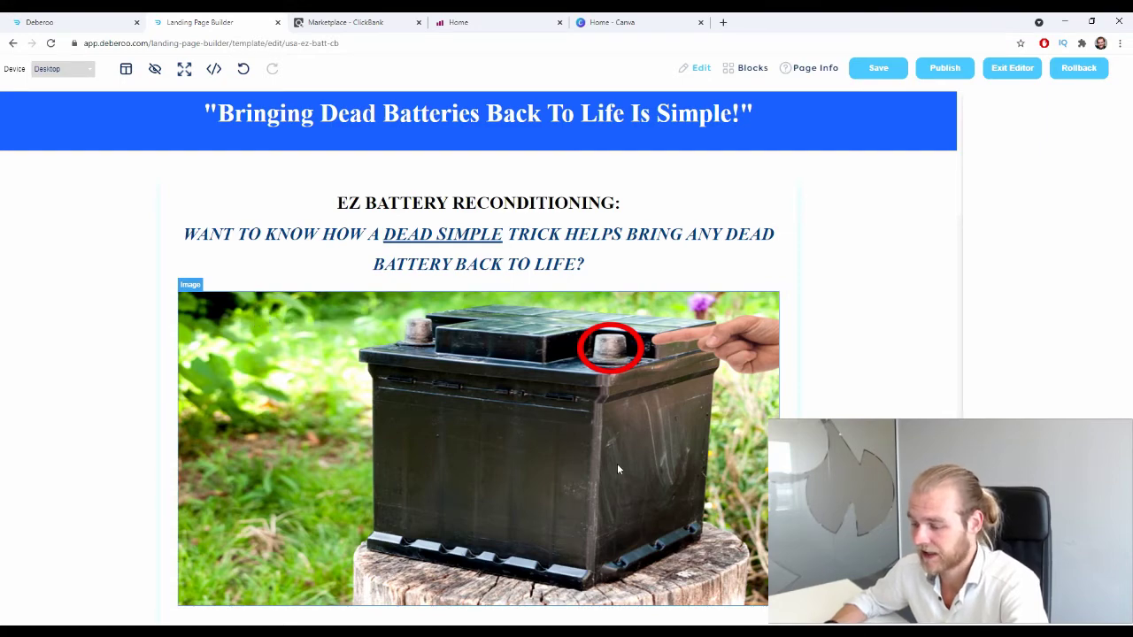
{"action": "double_click", "coordinate": [403, 493]}
{"action": "left_click", "coordinate": [17, 322]}
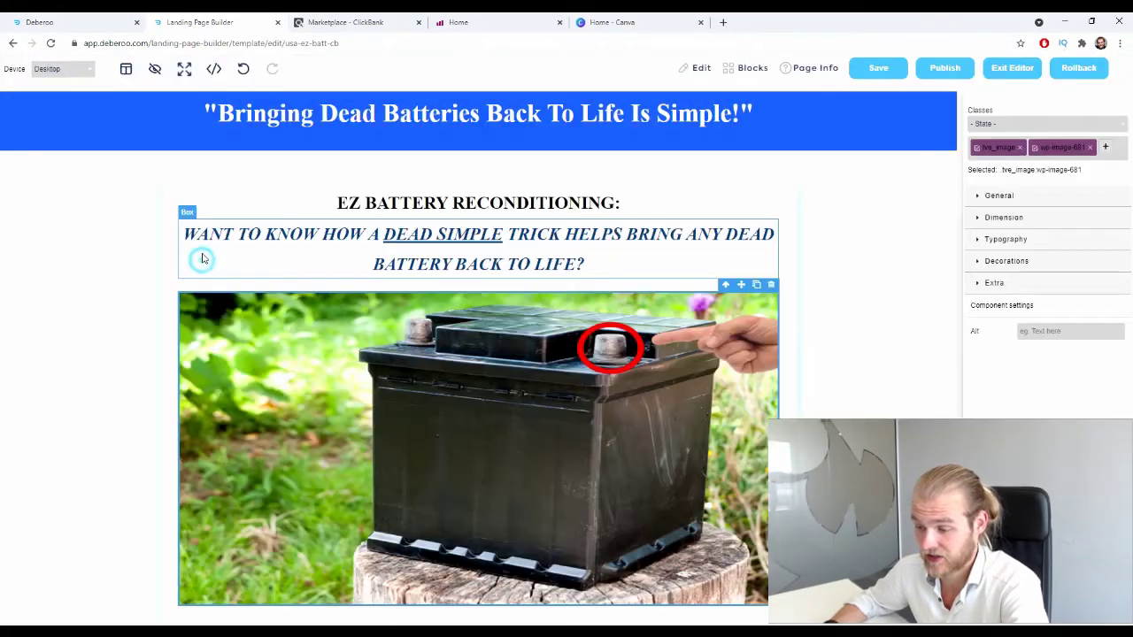
{"action": "scroll", "coordinate": [457, 177], "scroll_direction": "down", "scroll_amount": 20}
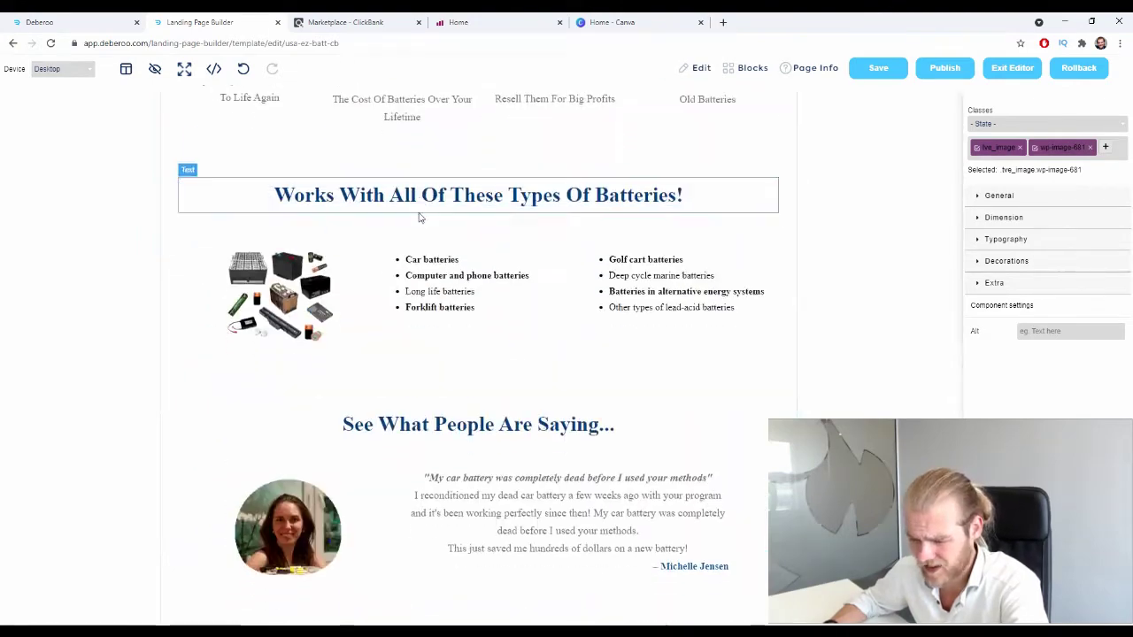
{"action": "scroll", "coordinate": [505, 217], "scroll_direction": "up", "scroll_amount": 20}
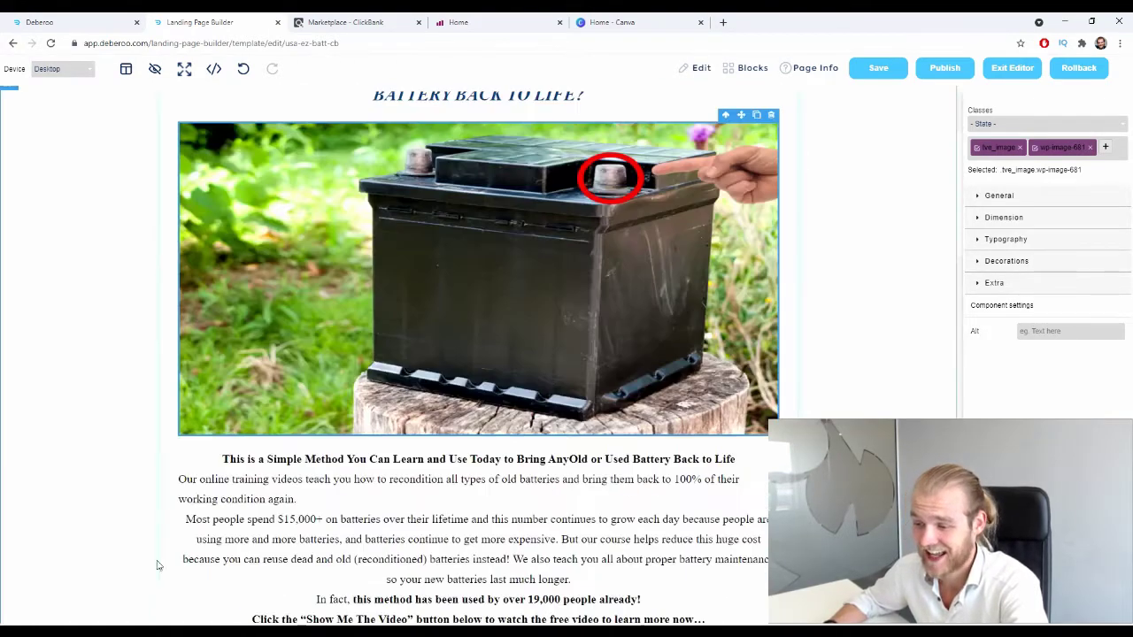
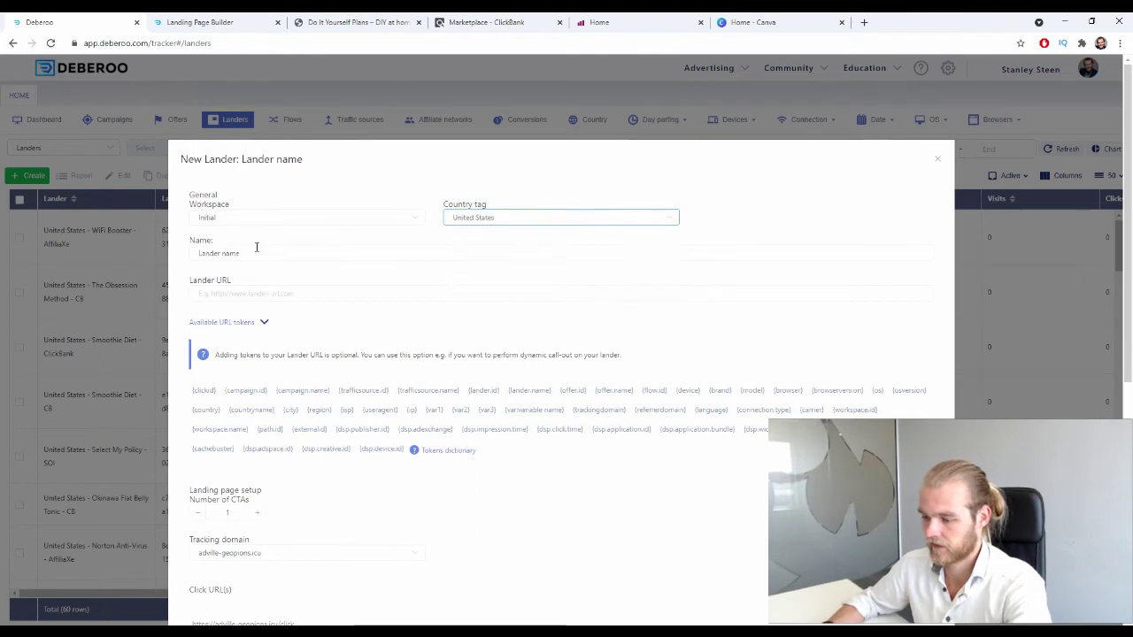
Name the new United States lander EZ Batt - ClickBank in the tracker, replacing the placeholder name
{"action": "triple_click", "coordinate": [256, 253]}
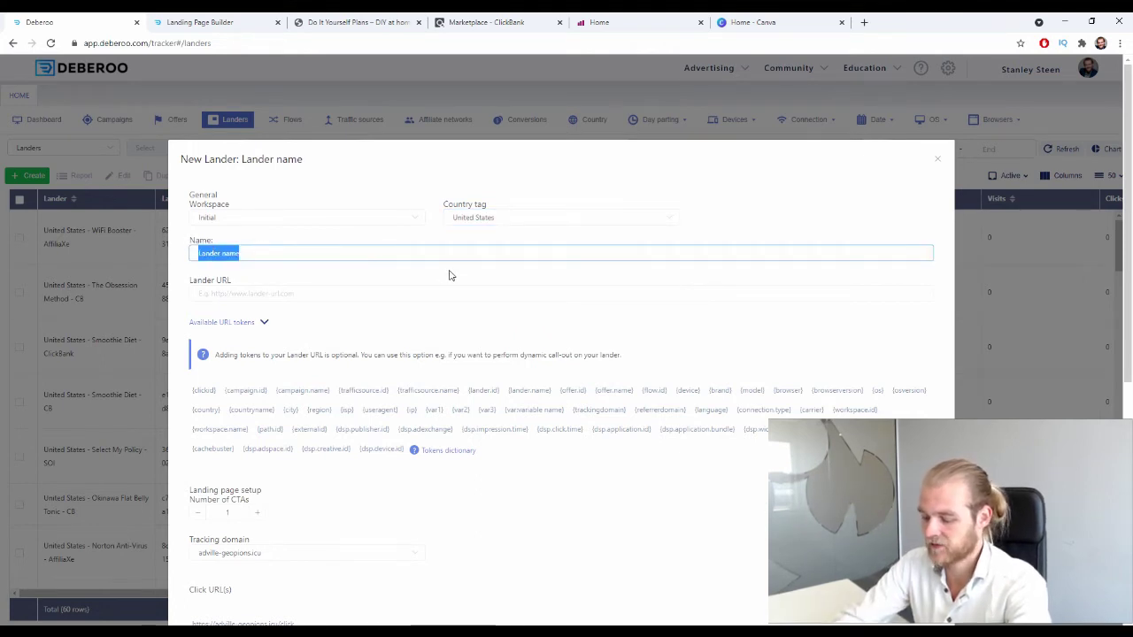
{"action": "type", "text": "E"}
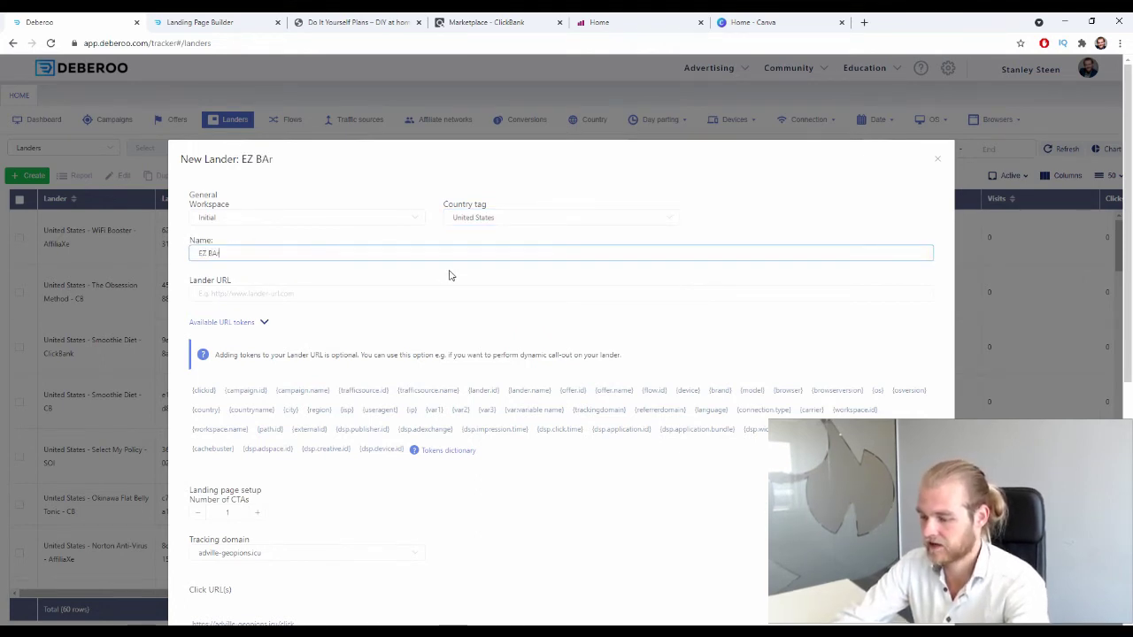
{"action": "type", "text": "Z Batt -"}
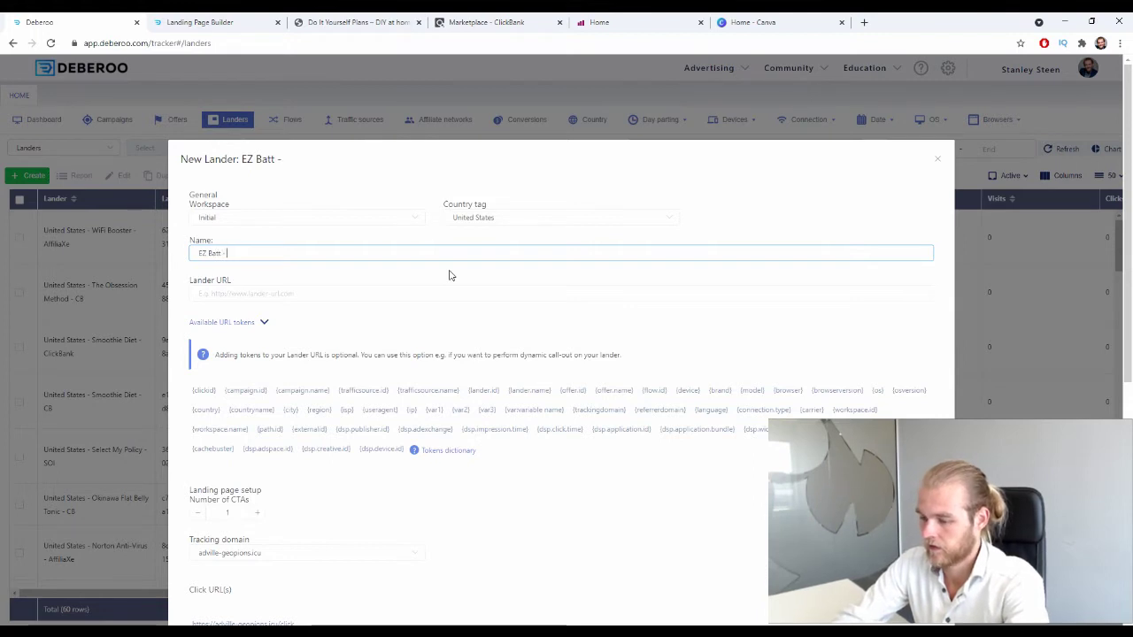
{"action": "type", "text": " ClickBank"}
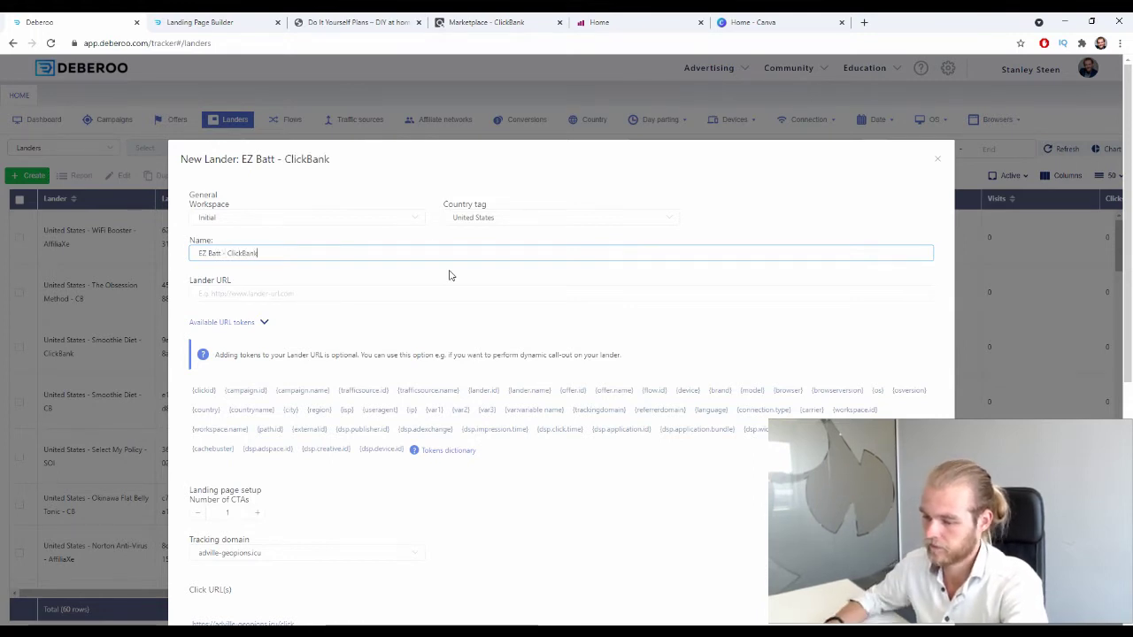
{"action": "left_click", "coordinate": [274, 295]}
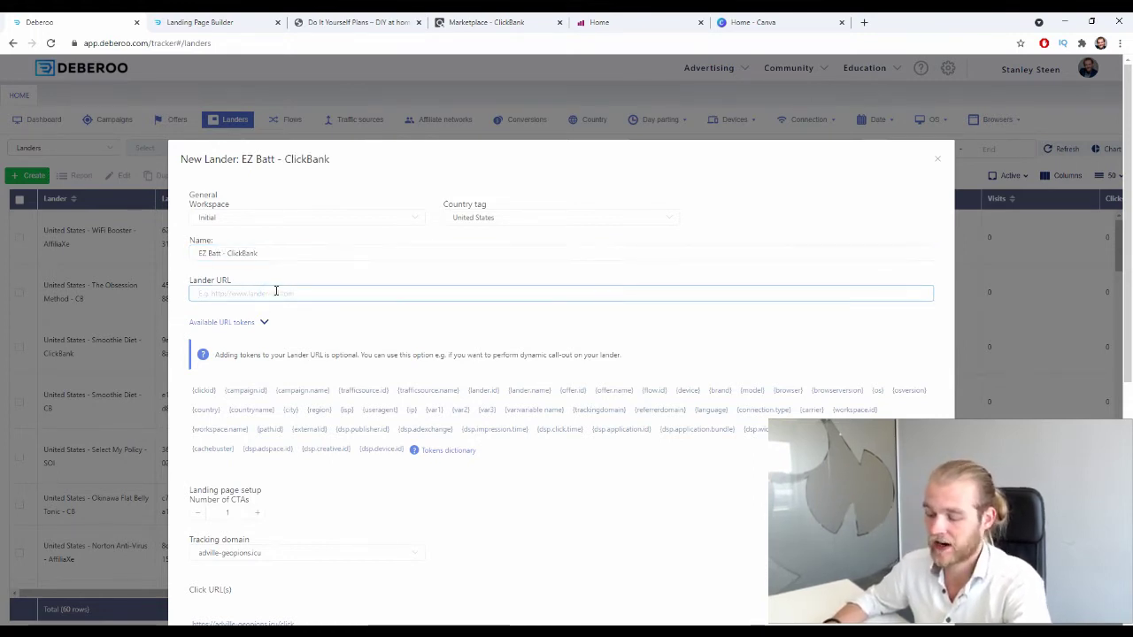
{"action": "type", "text": "https://imakeshmoney.com.s3.us-east-1.amazonaws.com/usa-ez-batt-cb/index.html"}
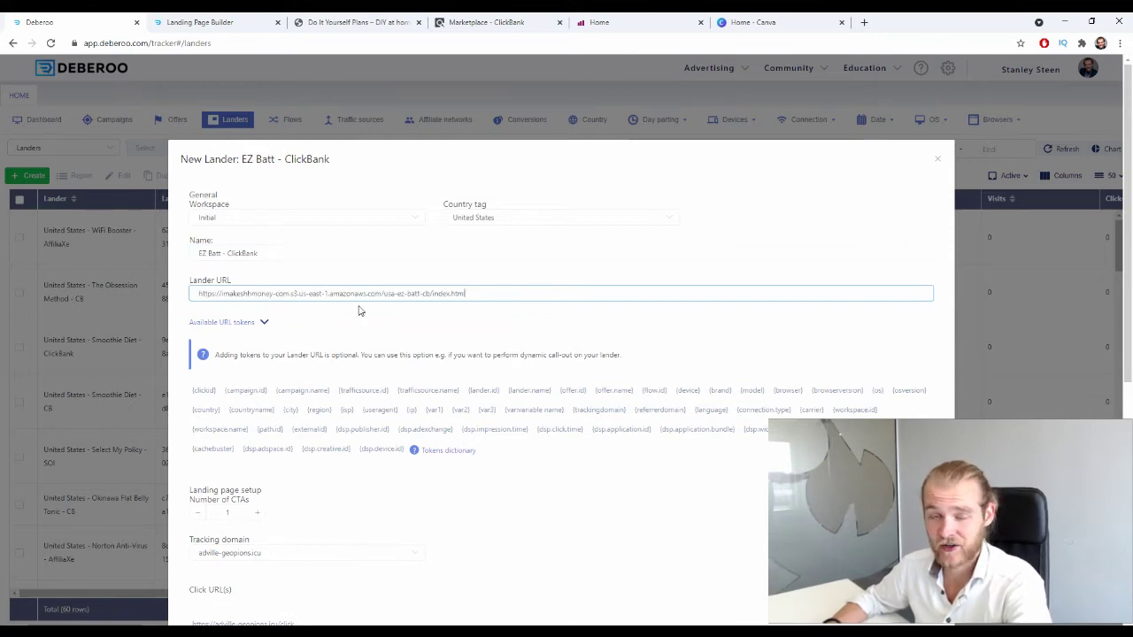
{"action": "scroll", "coordinate": [396, 276], "scroll_direction": "down", "scroll_amount": 5}
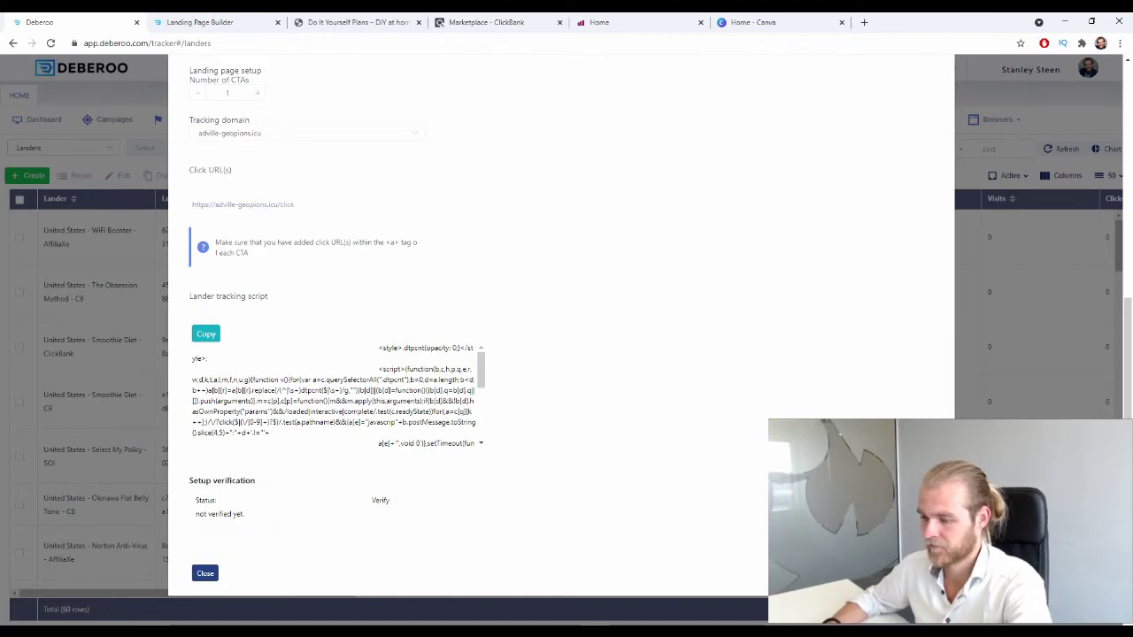
{"action": "key", "text": "Escape"}
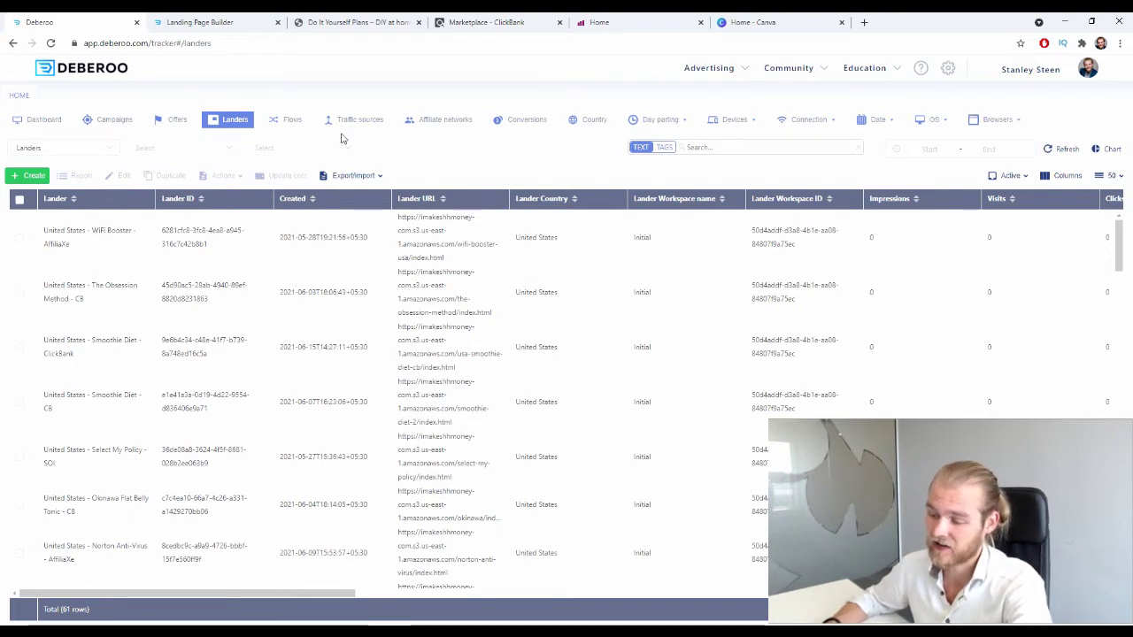
Start a new tracker campaign in the Initial workspace with Adcash as its traffic source
{"action": "left_click", "coordinate": [111, 119]}
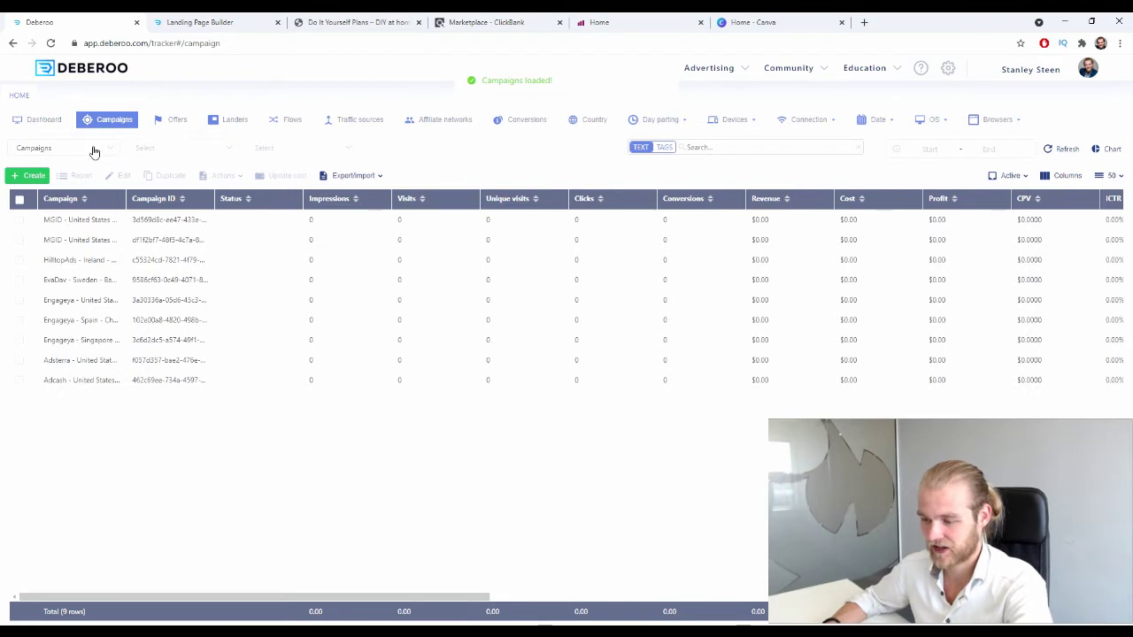
{"action": "left_click", "coordinate": [29, 175]}
{"action": "left_click", "coordinate": [48, 193]}
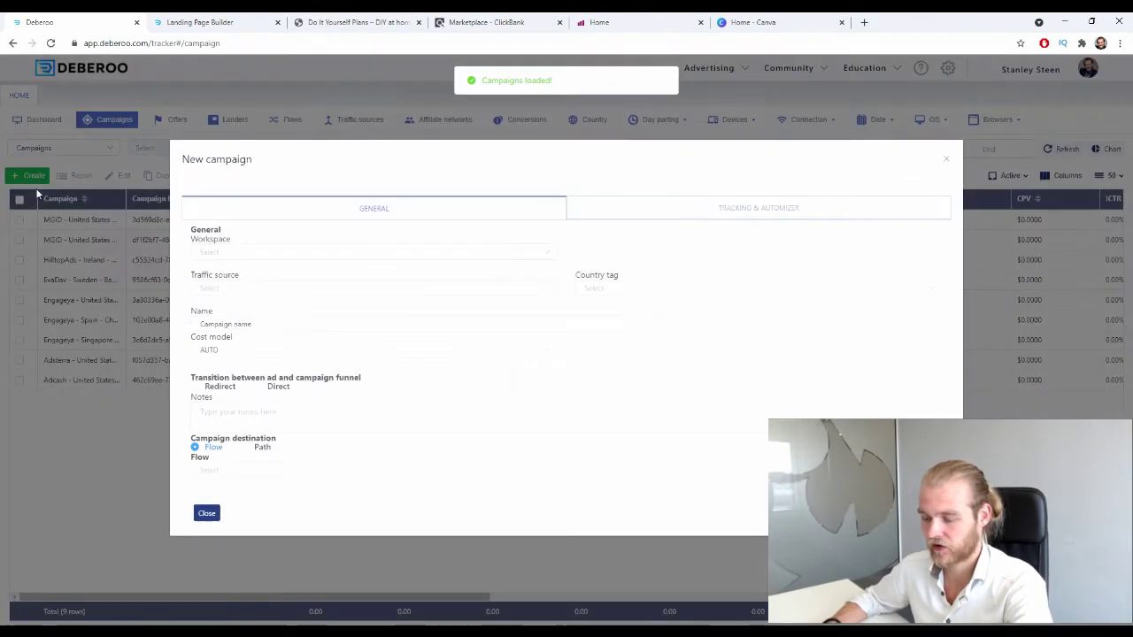
{"action": "left_click", "coordinate": [267, 251]}
{"action": "left_click", "coordinate": [244, 285]}
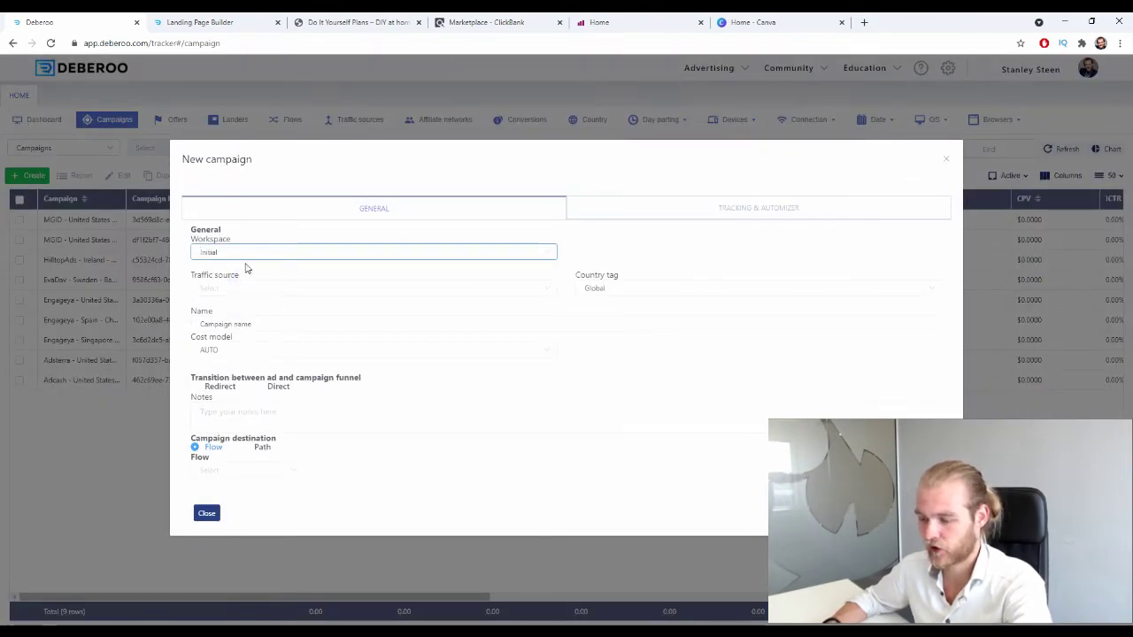
{"action": "left_click", "coordinate": [235, 289]}
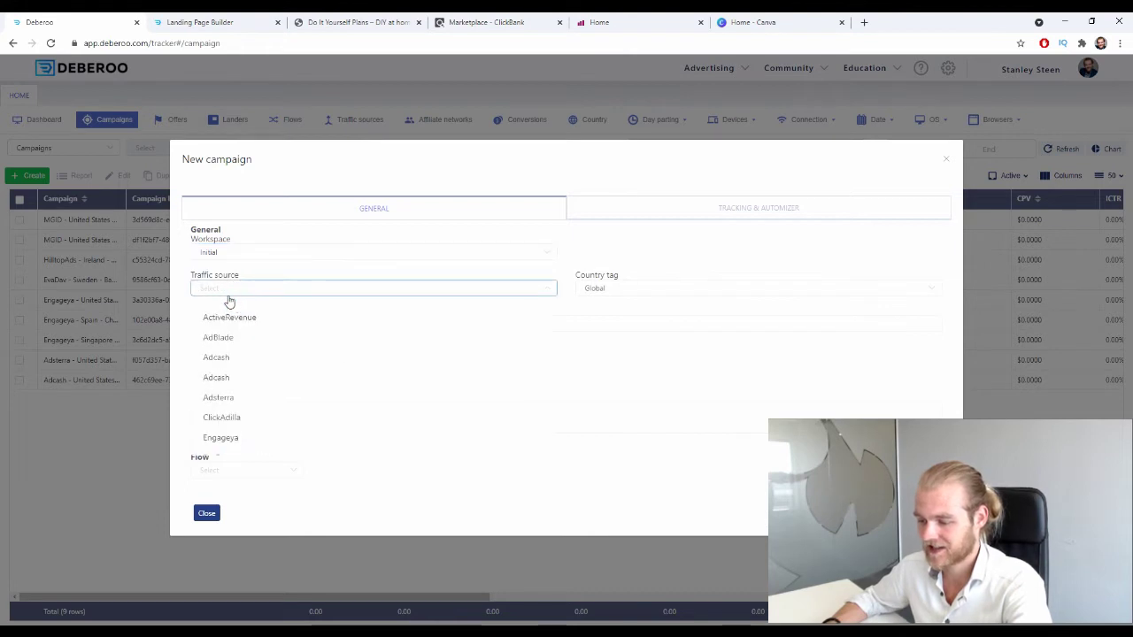
{"action": "left_click", "coordinate": [234, 359]}
Tag the new campaign with the country United States and name it EZ Batt - CB
{"action": "left_click", "coordinate": [675, 288]}
{"action": "type", "text": "uni"}
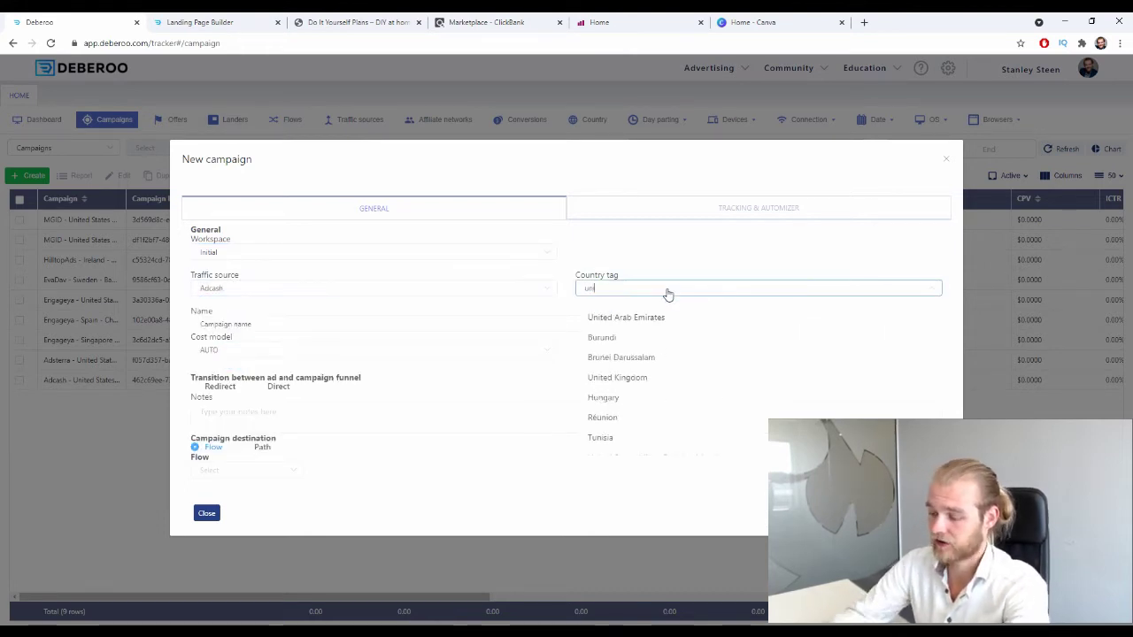
{"action": "type", "text": "t"}
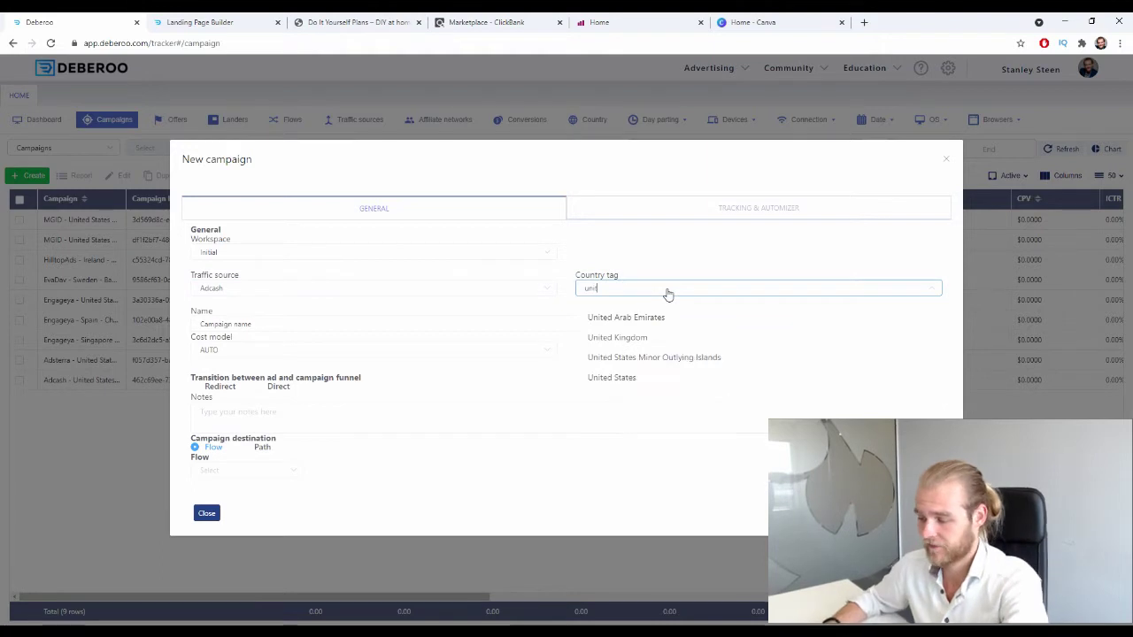
{"action": "left_click", "coordinate": [641, 383]}
{"action": "triple_click", "coordinate": [278, 321]}
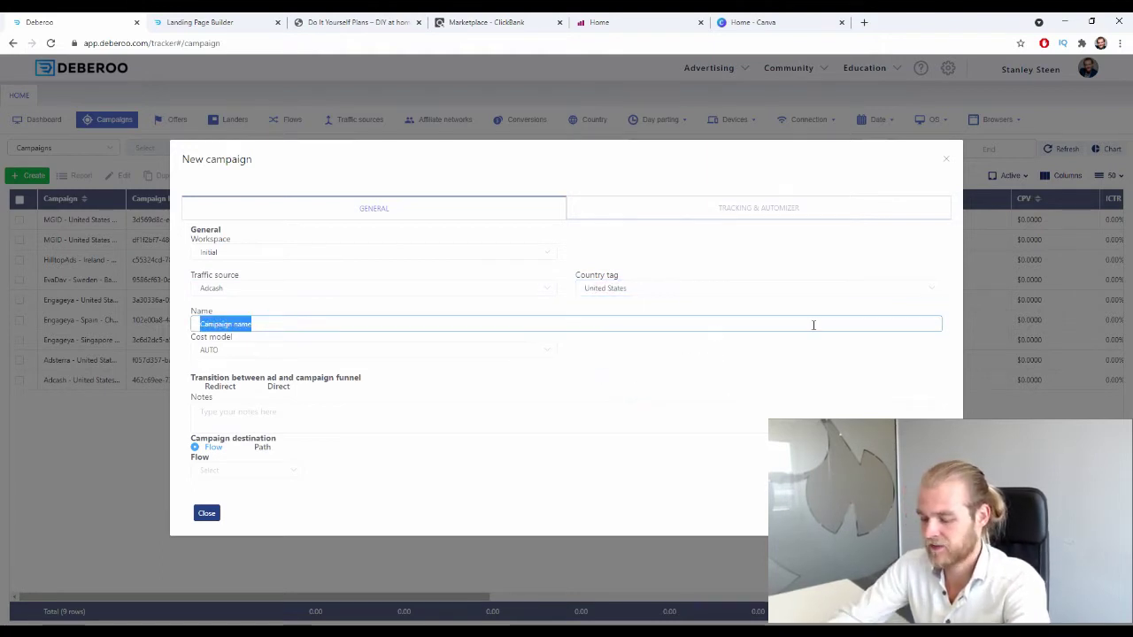
{"action": "type", "text": "Ad Batt"}
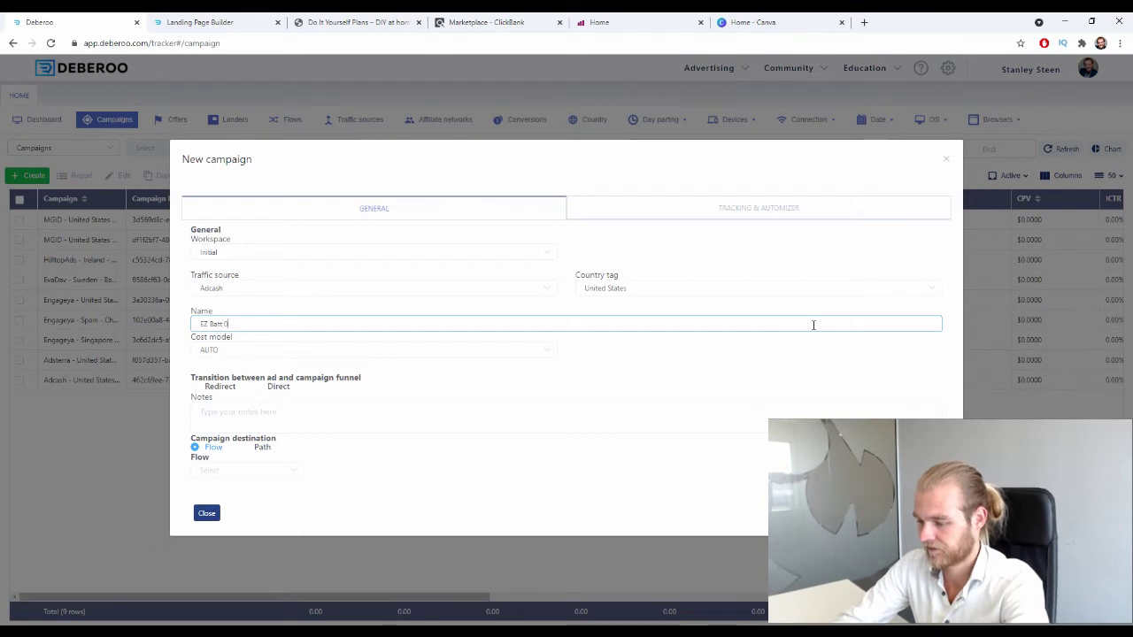
{"action": "type", "text": " - CB"}
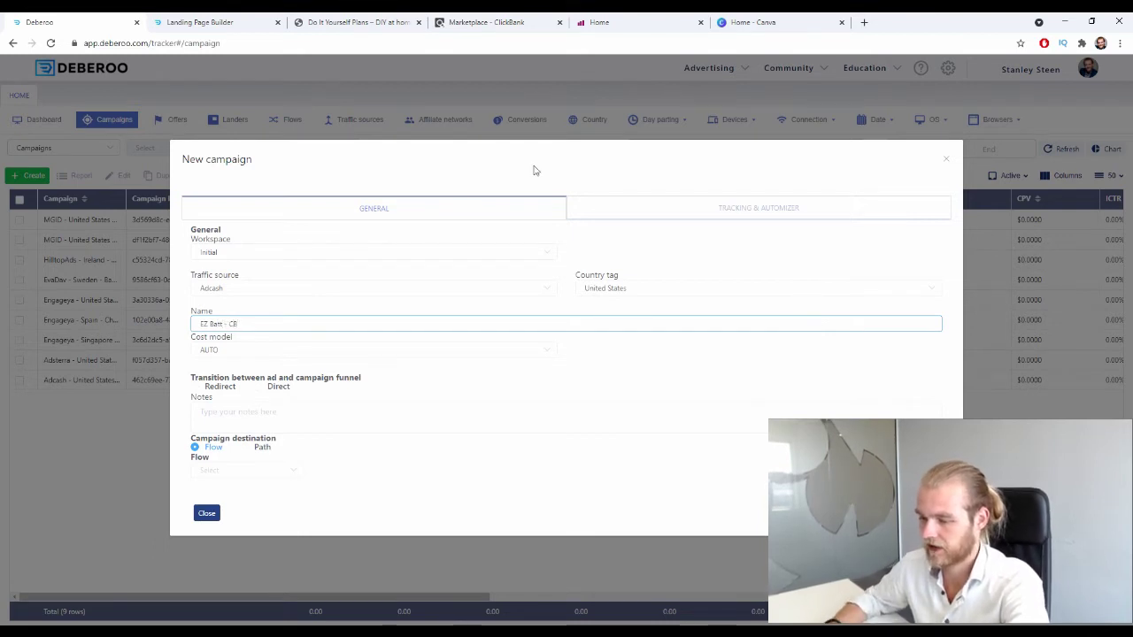
Set the ad-to-funnel transition to Redirect and the campaign destination to a Landers & Offers path with a 302 transition to the offer
{"action": "left_click_drag", "start_coordinate": [200, 377], "coordinate": [265, 386]}
{"action": "left_click", "coordinate": [275, 387]}
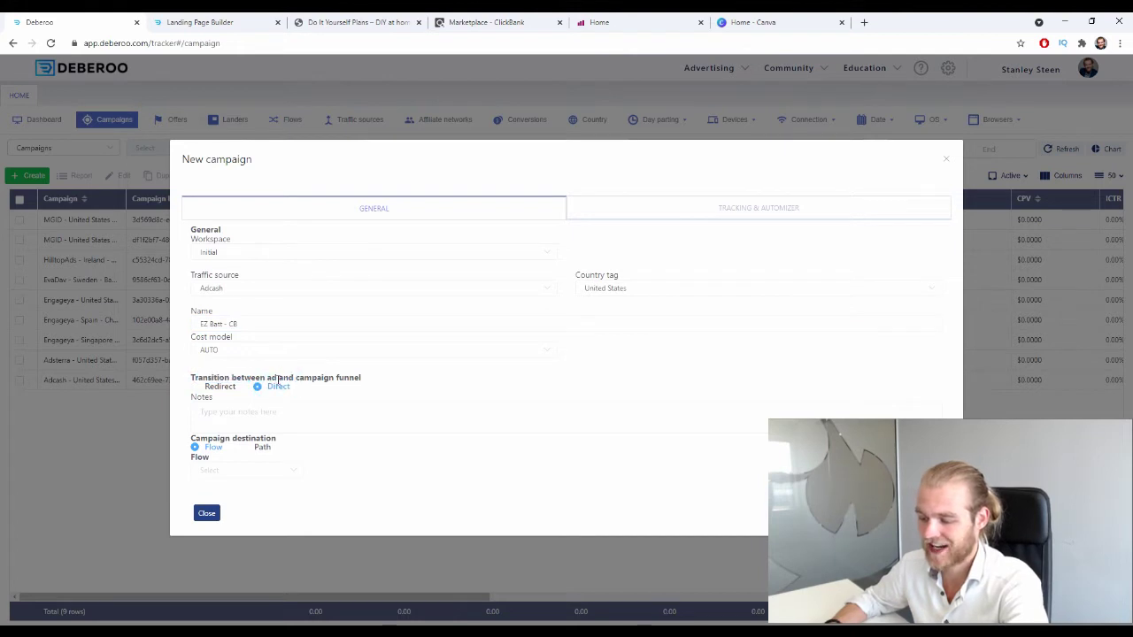
{"action": "left_click", "coordinate": [205, 387]}
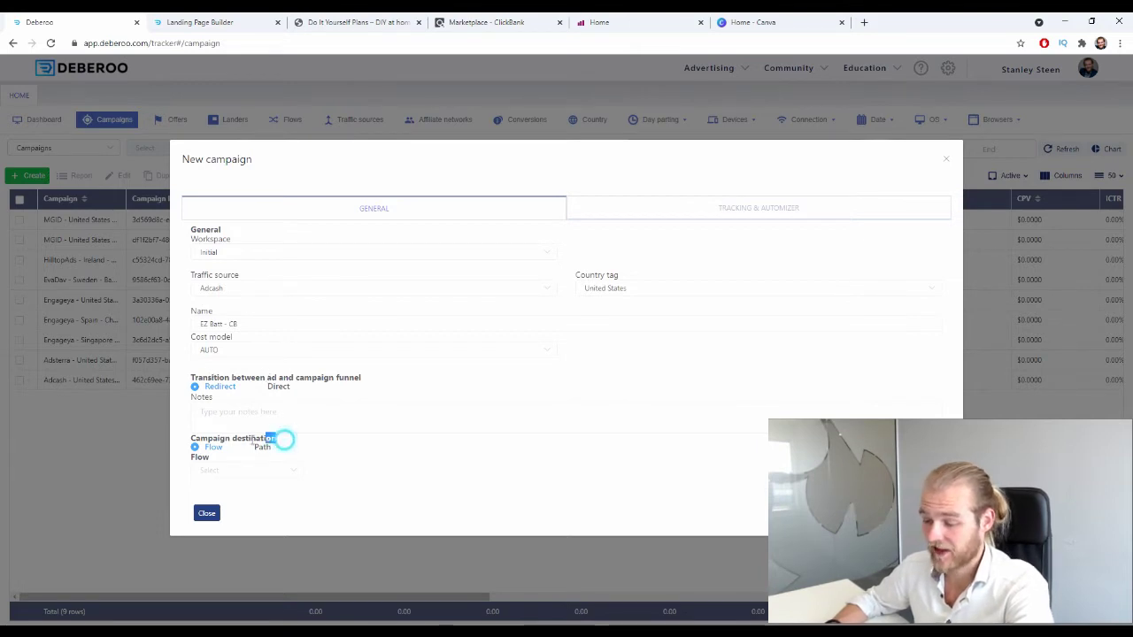
{"action": "left_click_drag", "start_coordinate": [282, 437], "coordinate": [192, 439]}
{"action": "left_click", "coordinate": [383, 511]}
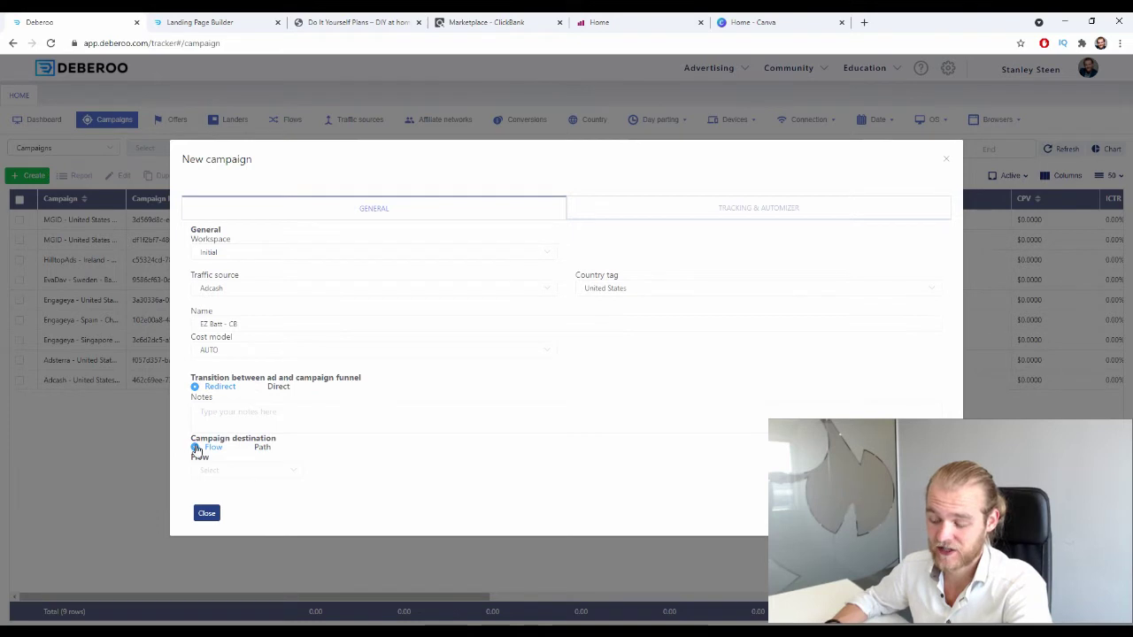
{"action": "left_click", "coordinate": [257, 448]}
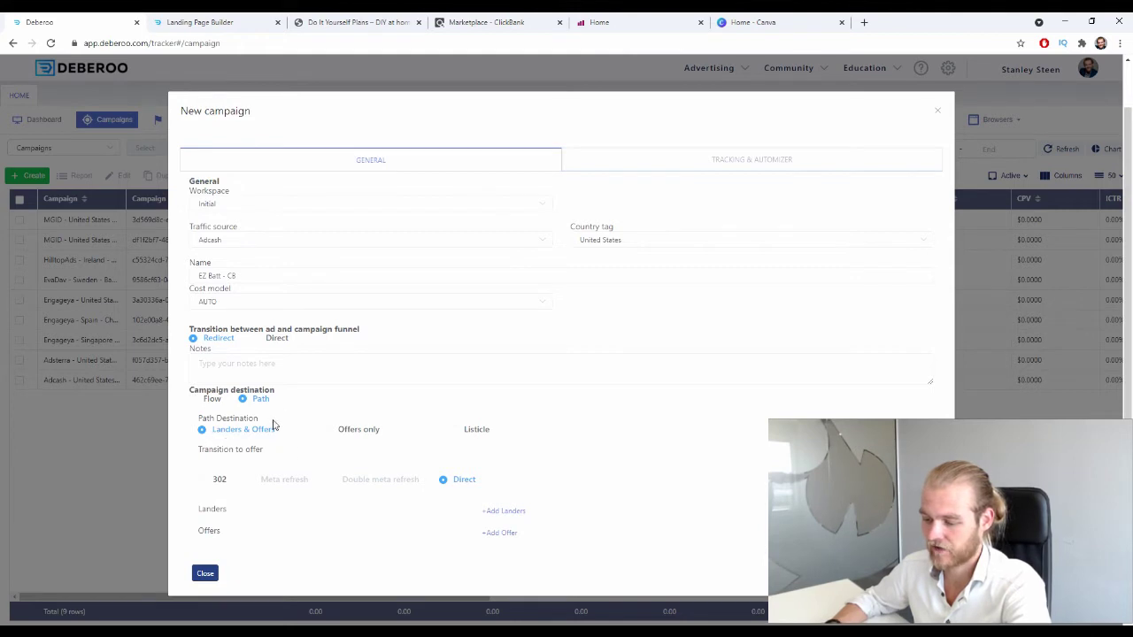
{"action": "left_click", "coordinate": [217, 479]}
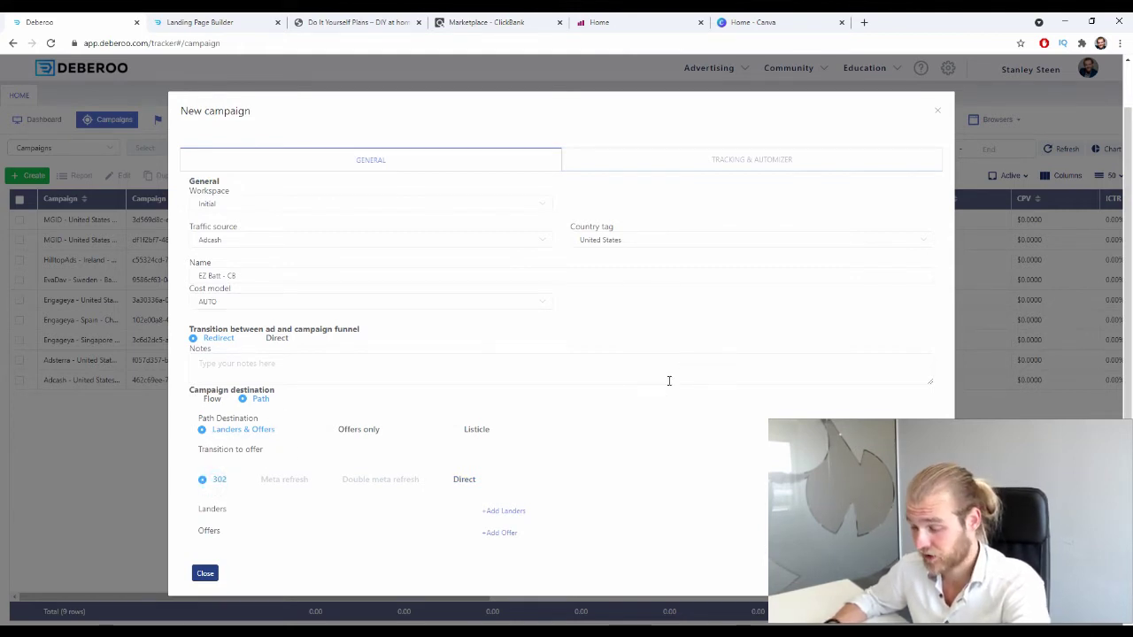
Add one lander and one offer entry to the path, choosing the United States EZ Batt - ClickBank lander
{"action": "left_click", "coordinate": [507, 511]}
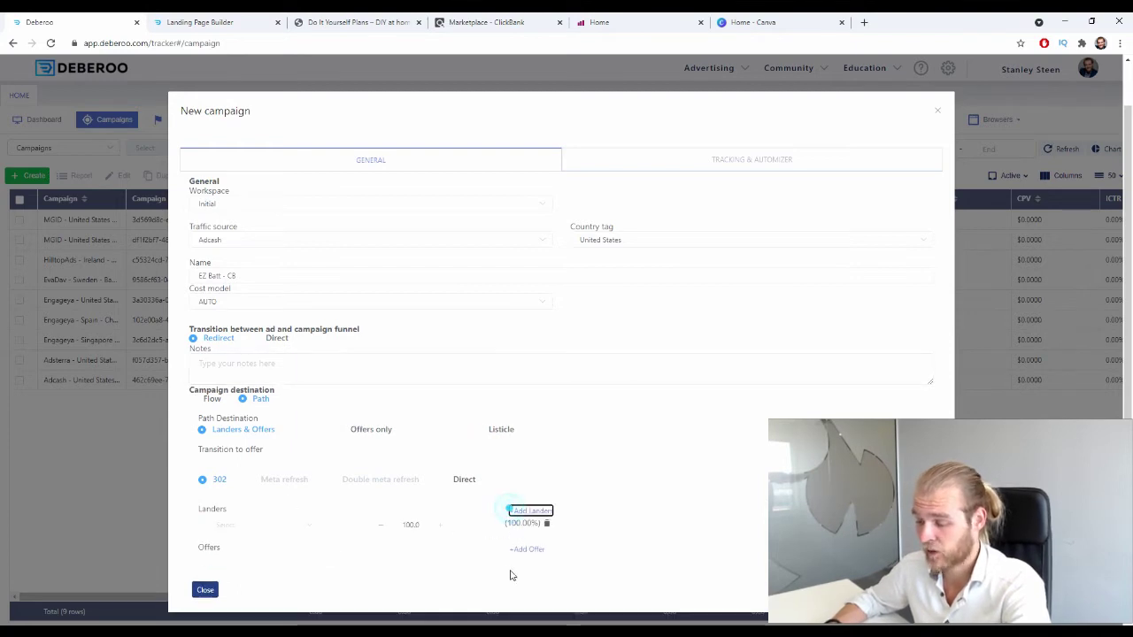
{"action": "left_click", "coordinate": [522, 549]}
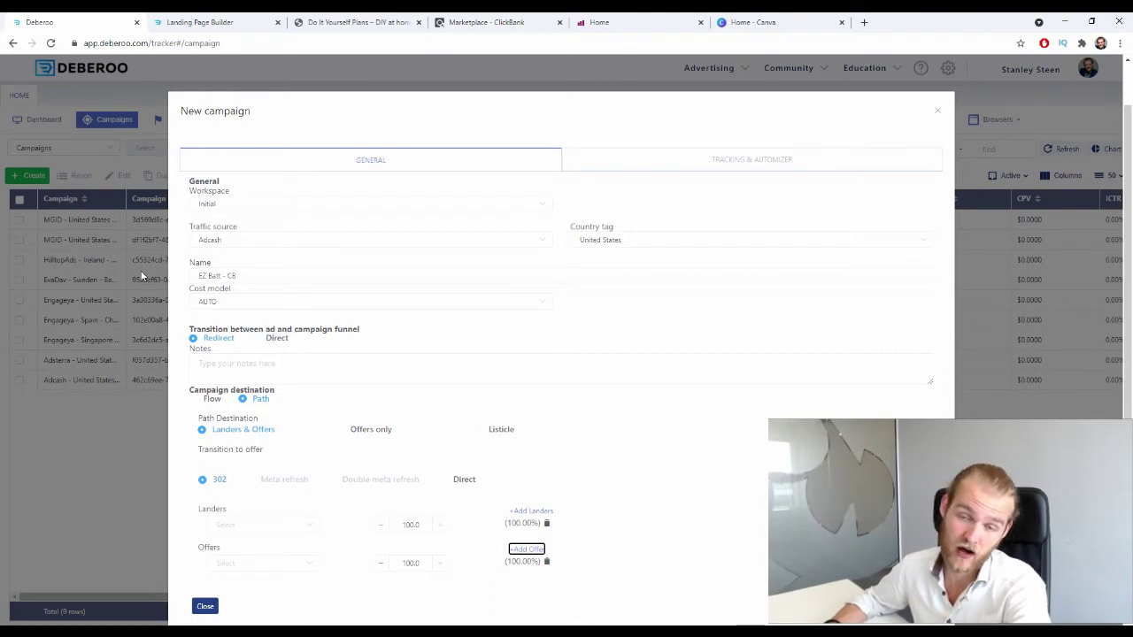
{"action": "left_click", "coordinate": [308, 524]}
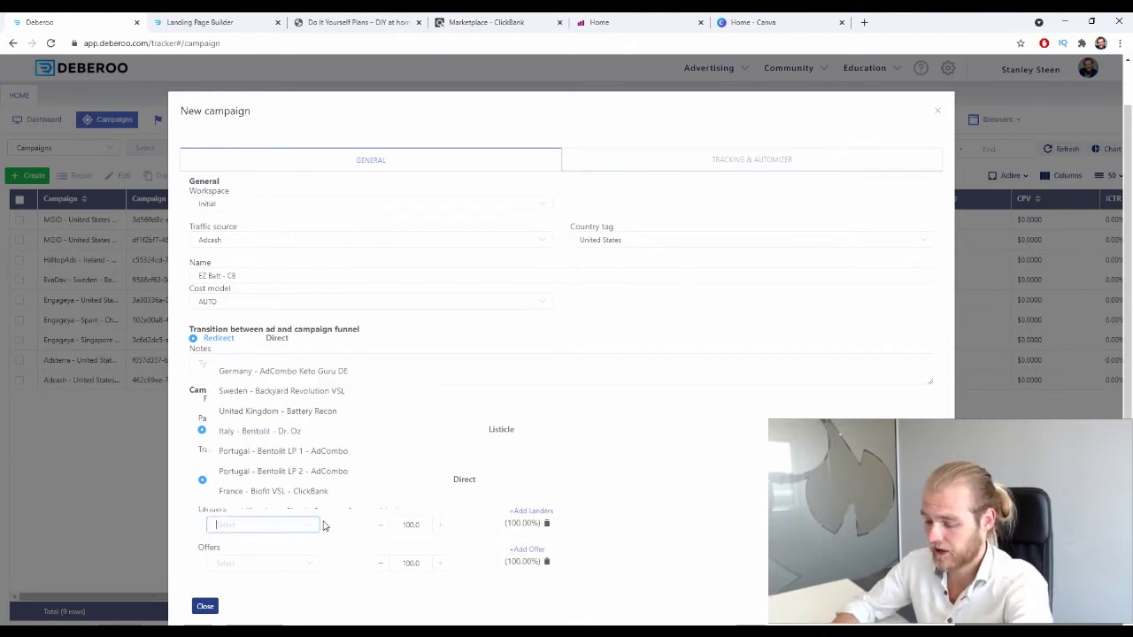
{"action": "type", "text": "ez"}
{"action": "left_click", "coordinate": [297, 558]}
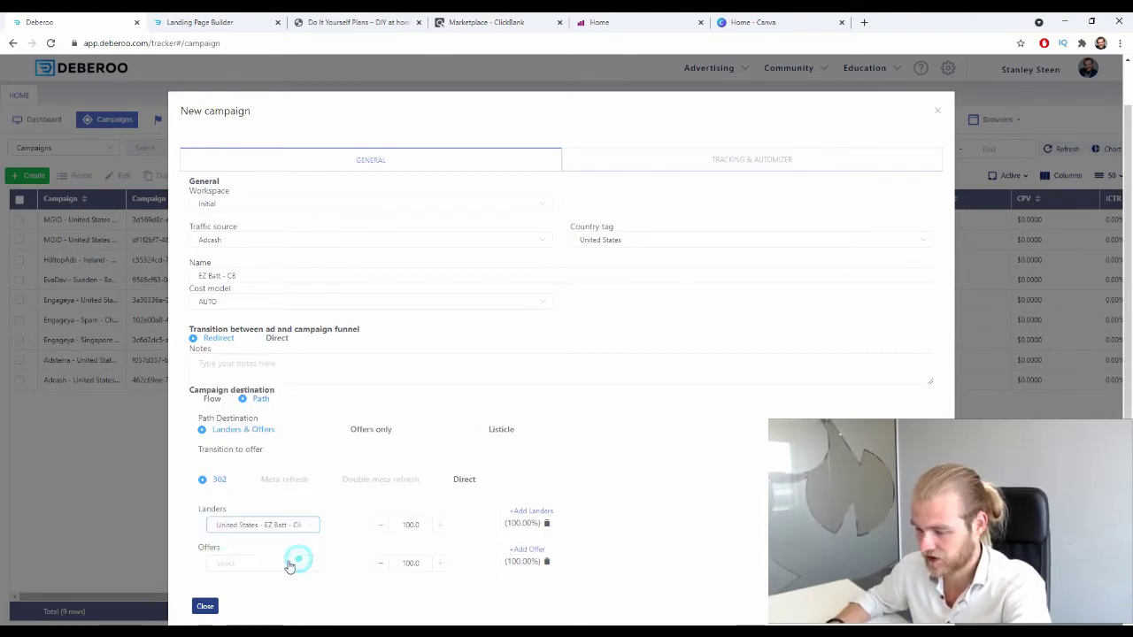
Choose the ClickBank - United States - New Battery Reconditioning Course offer as the path's offer
{"action": "left_click", "coordinate": [292, 563]}
{"action": "type", "text": "ez"}
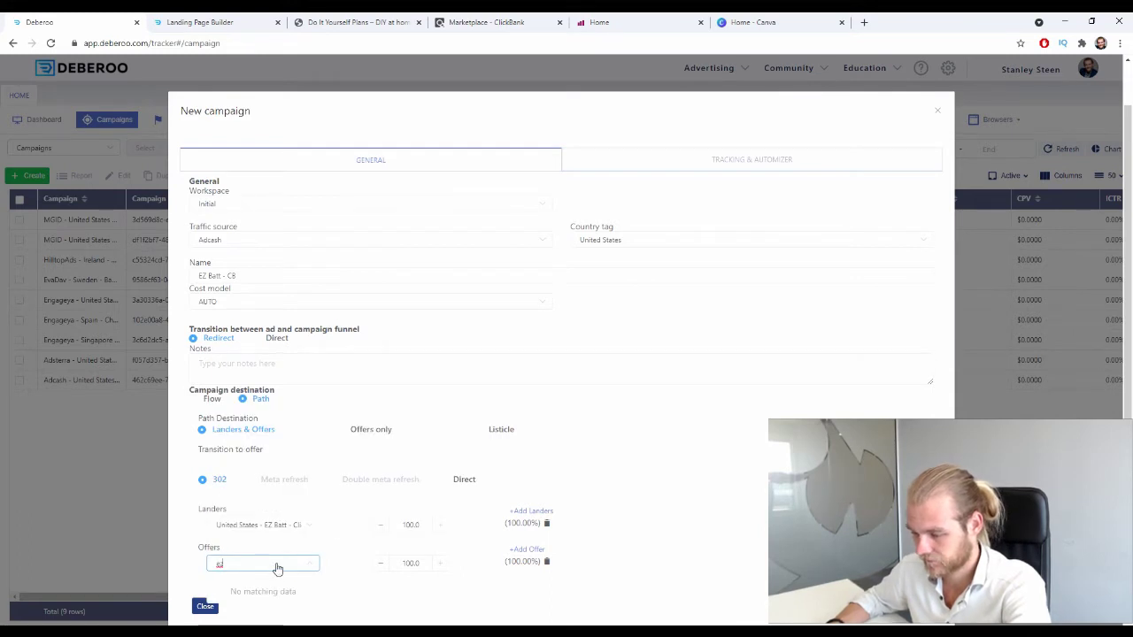
{"action": "key", "text": "BackSpace"}
{"action": "type", "text": "z"}
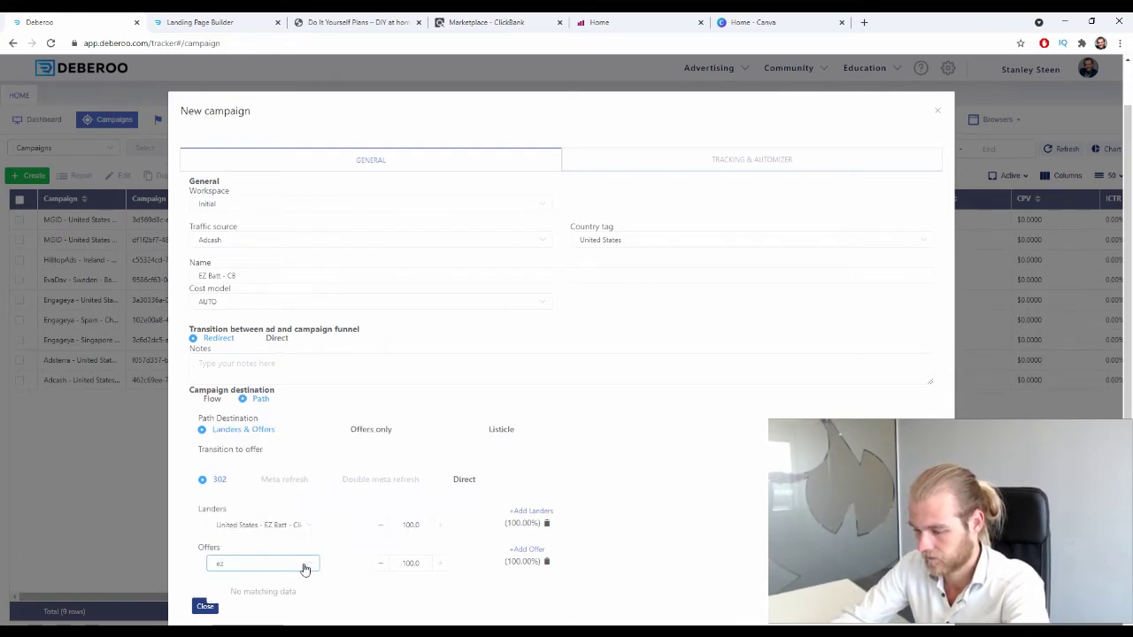
{"action": "key", "text": "BackSpace"}
{"action": "key", "text": "BackSpace"}
{"action": "type", "text": "clickbank"}
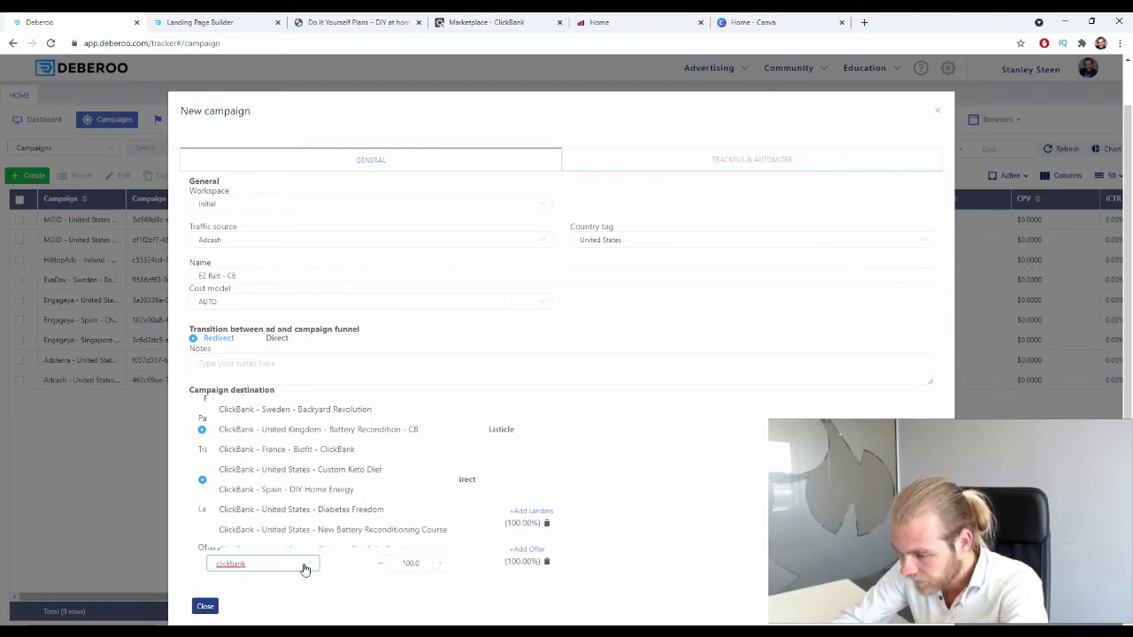
{"action": "scroll", "coordinate": [357, 529], "scroll_direction": "down", "scroll_amount": 3}
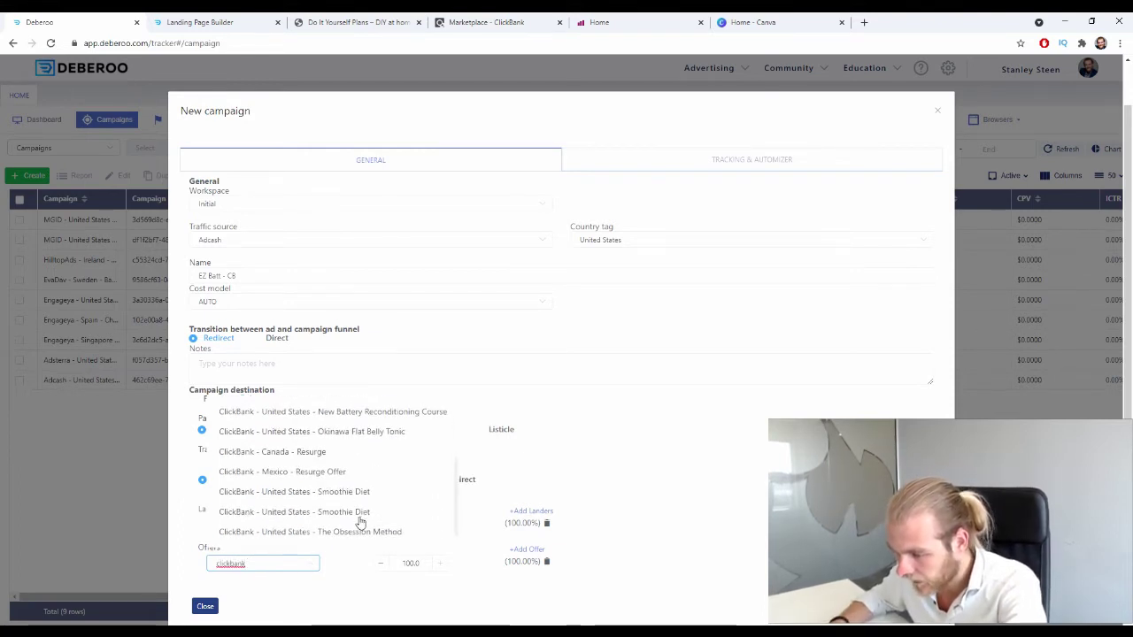
{"action": "left_click", "coordinate": [357, 430]}
Save the tracker campaign and copy its campaign URL
{"action": "scroll", "coordinate": [331, 476], "scroll_direction": "down", "scroll_amount": 2}
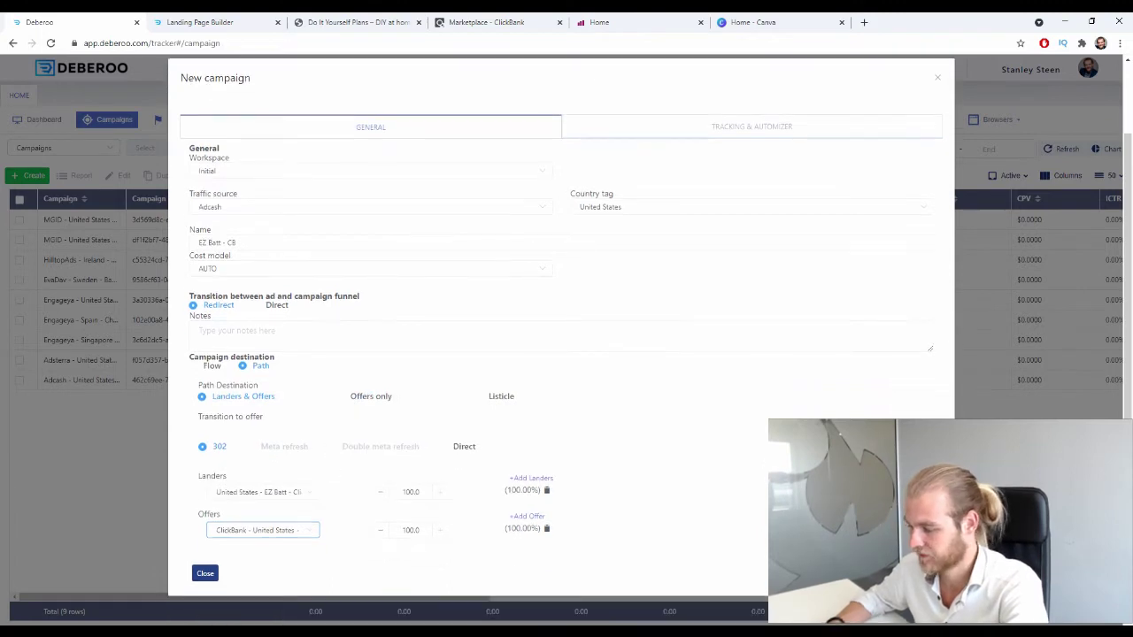
{"action": "left_click", "coordinate": [921, 573]}
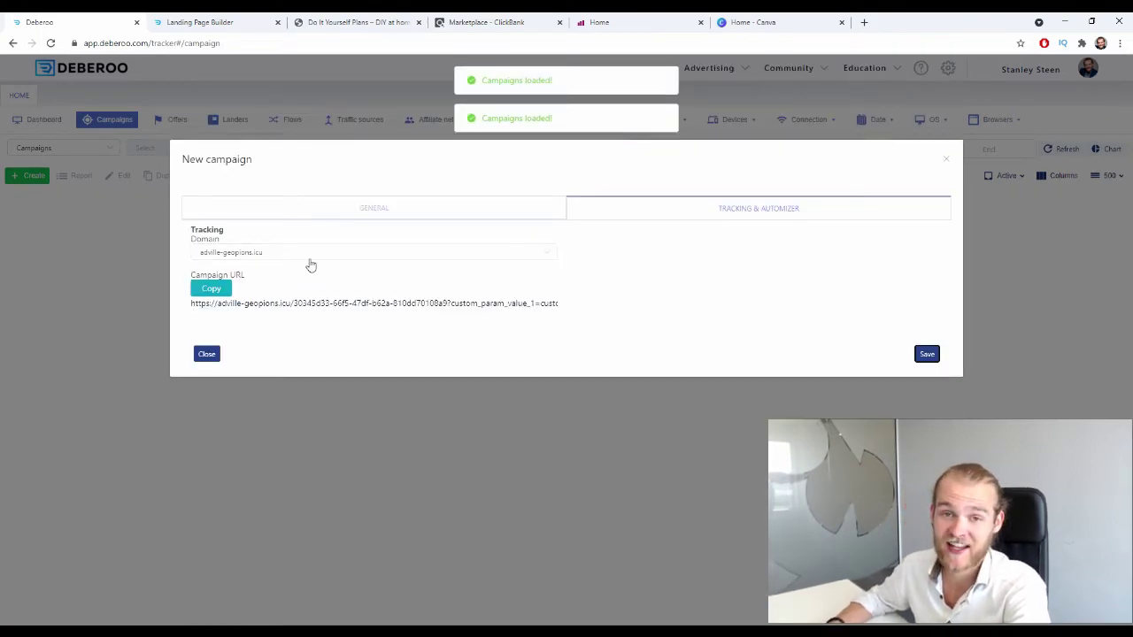
{"action": "left_click", "coordinate": [207, 289]}
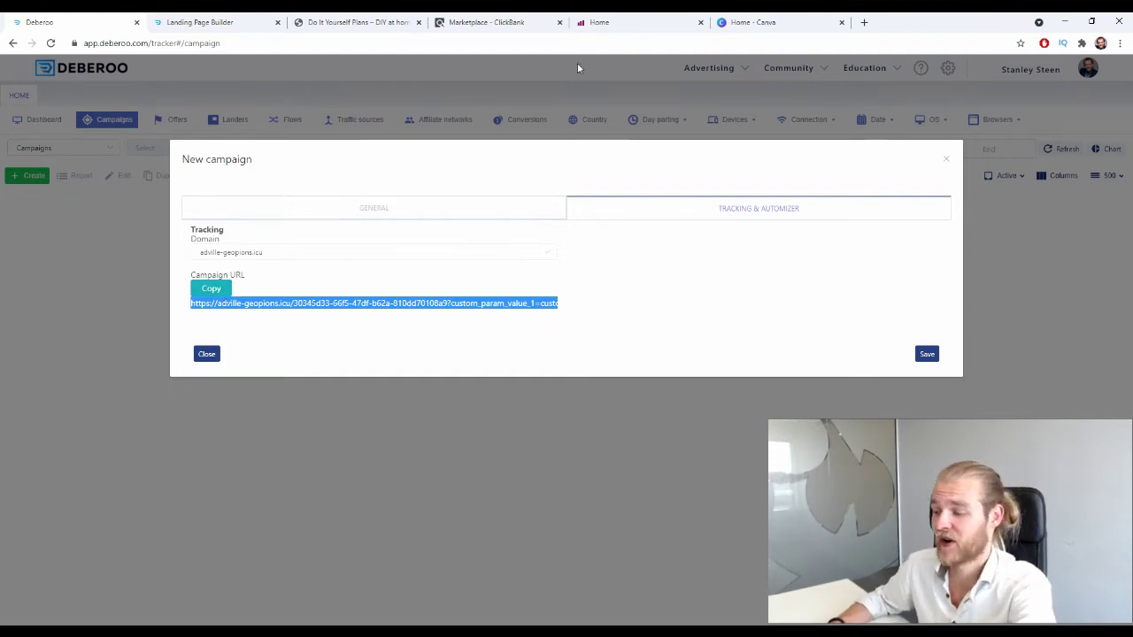
Switch to Adcash and create an Advanced campaign named USA - EZ Batt - ClickBank
{"action": "left_click", "coordinate": [601, 22]}
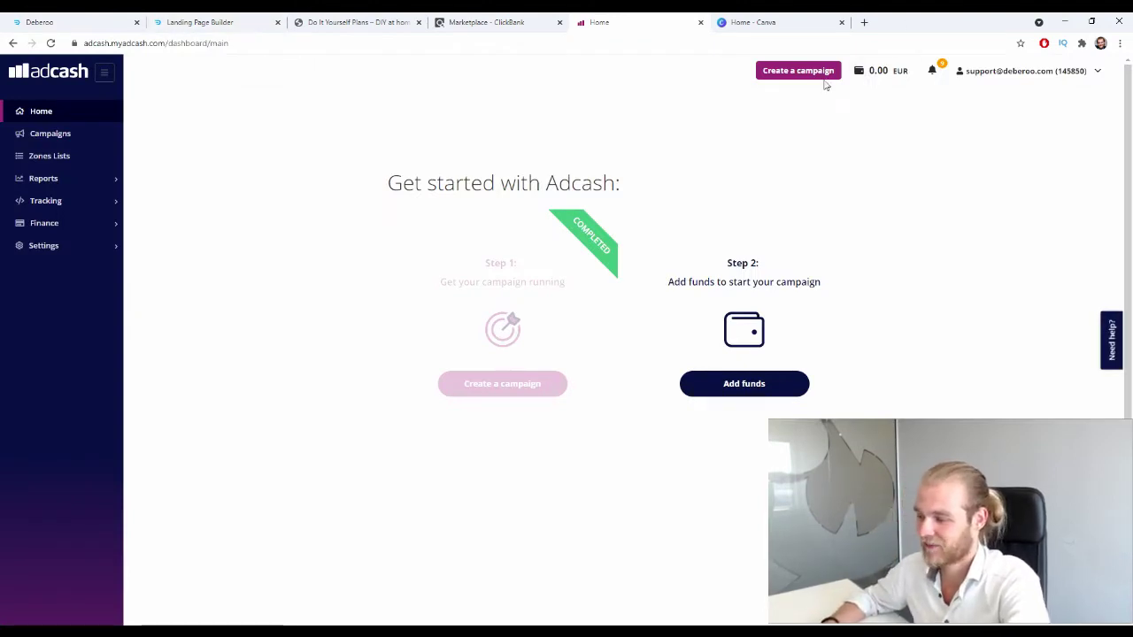
{"action": "left_click", "coordinate": [797, 72]}
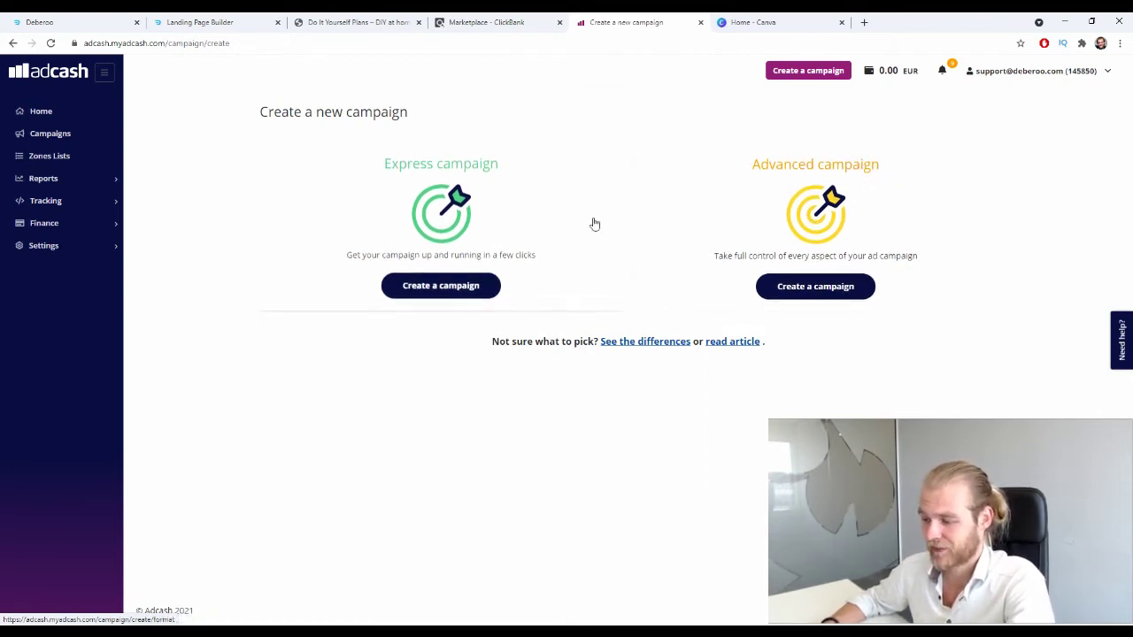
{"action": "left_click", "coordinate": [810, 285]}
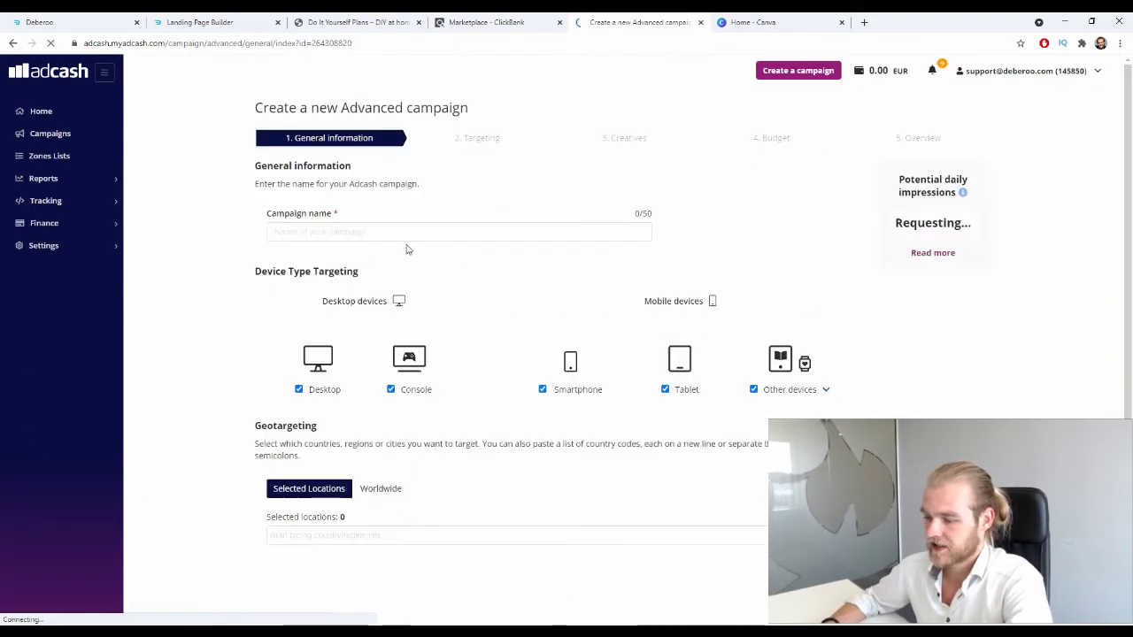
{"action": "left_click", "coordinate": [399, 231]}
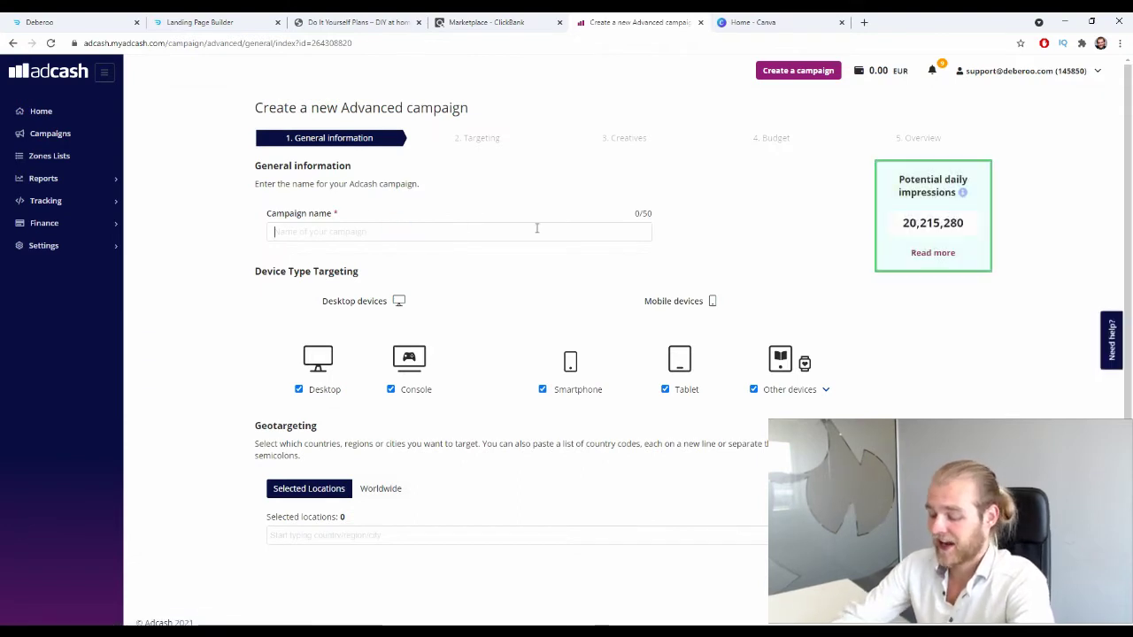
{"action": "type", "text": "US"}
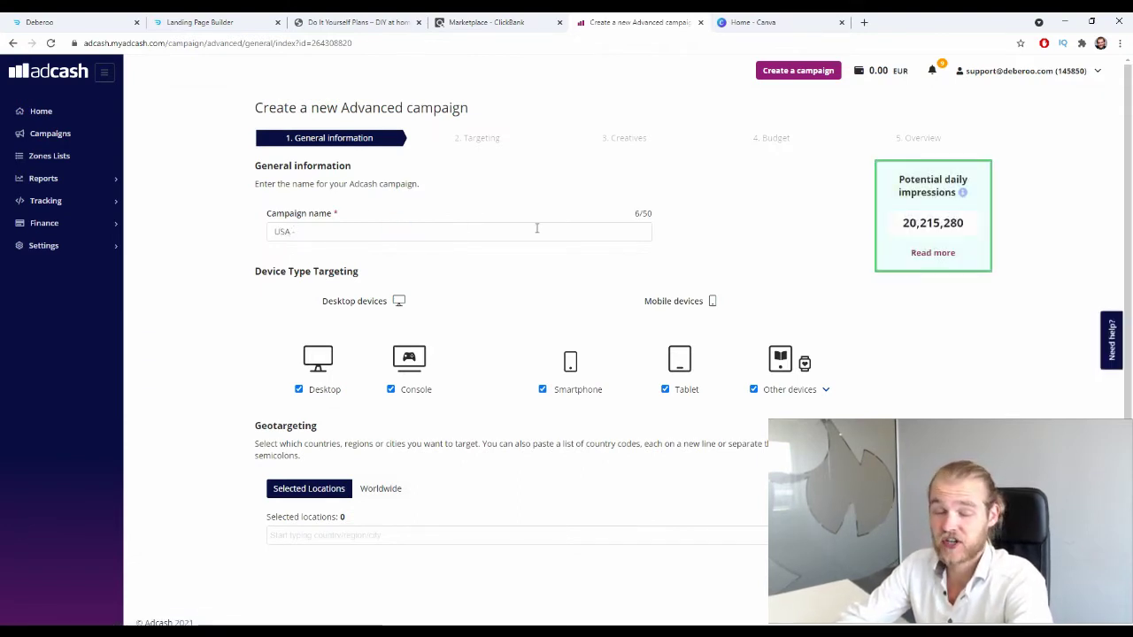
{"action": "type", "text": "A - EZ Batt - ClickBank"}
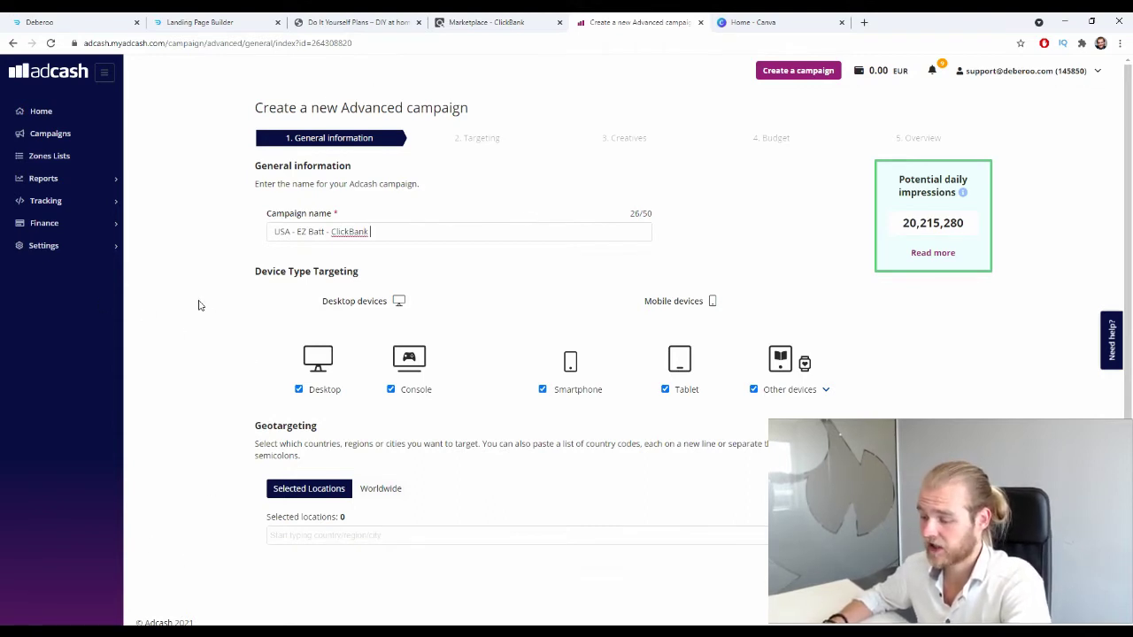
Exclude the Desktop, Console and Tablet device types from the campaign's device targeting
{"action": "left_click", "coordinate": [301, 390]}
{"action": "left_click", "coordinate": [390, 389]}
{"action": "left_click", "coordinate": [665, 391]}
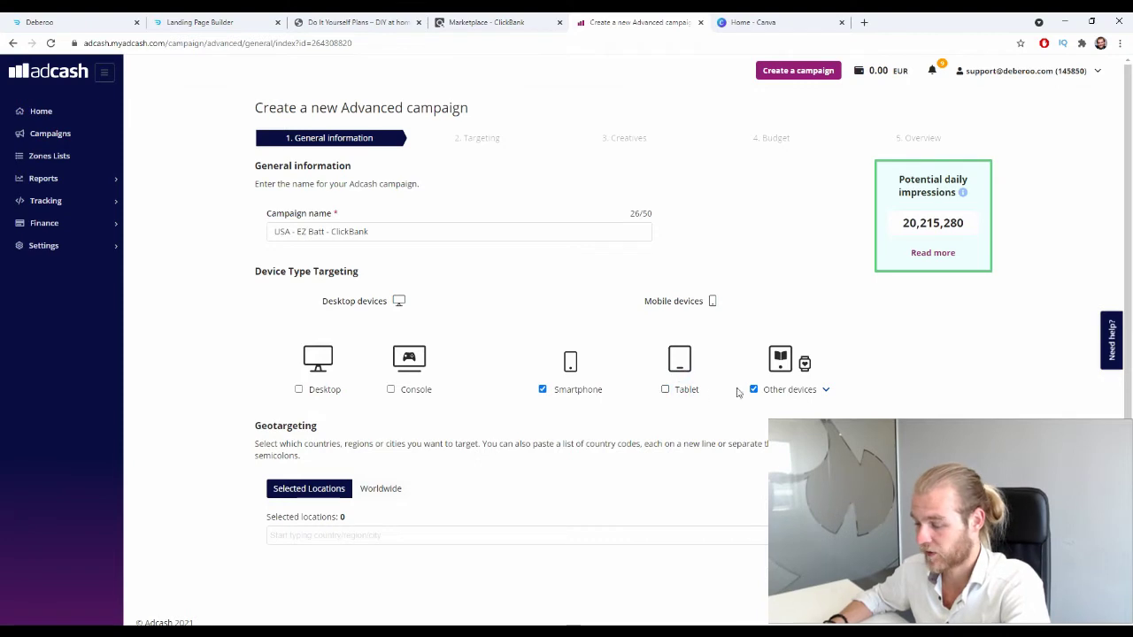
{"action": "left_click", "coordinate": [753, 390]}
Set the campaign's geotargeting to the United States (US)
{"action": "scroll", "coordinate": [437, 352], "scroll_direction": "down", "scroll_amount": 1}
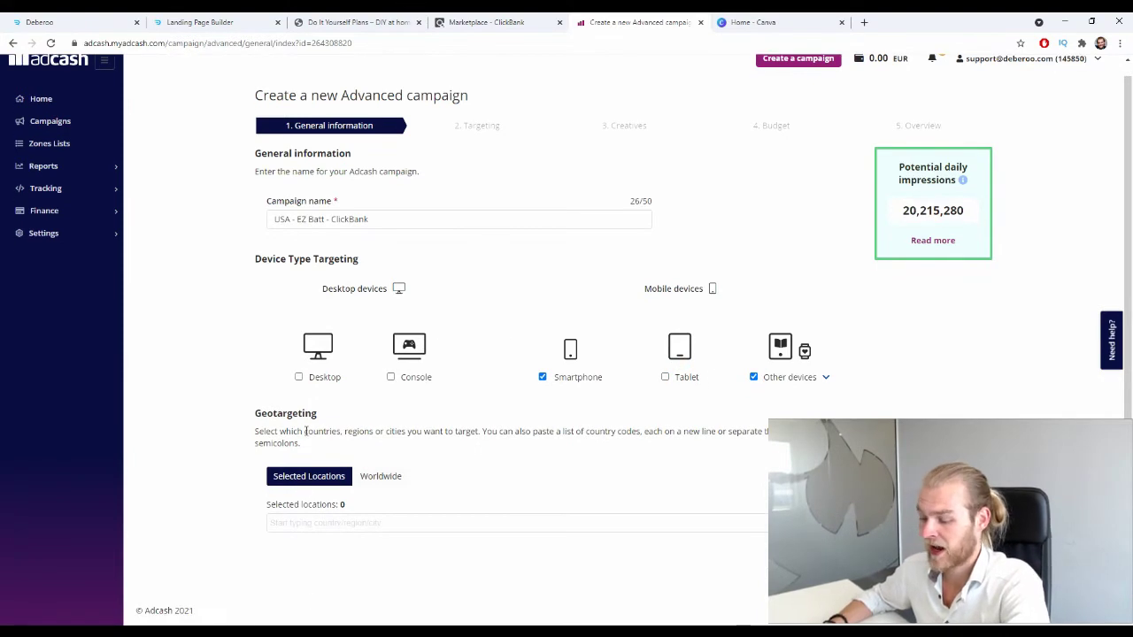
{"action": "left_click", "coordinate": [402, 521]}
{"action": "type", "text": "united s"}
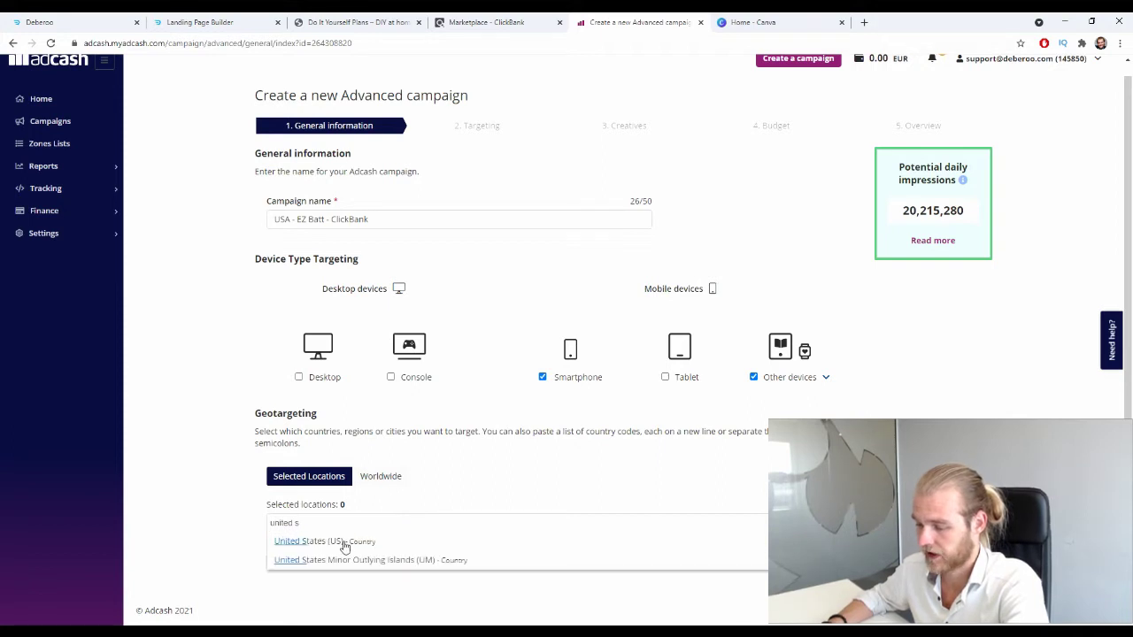
{"action": "left_click", "coordinate": [344, 544]}
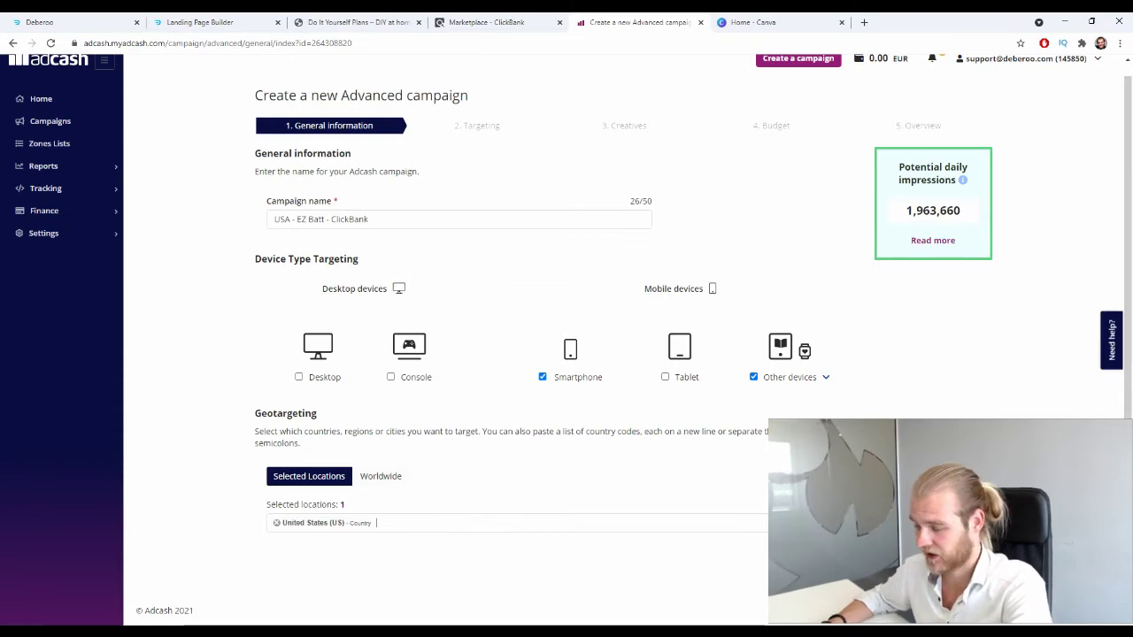
Exclude Other devices in the campaign's general information and continue to the Targeting stage
{"action": "key", "text": "Return"}
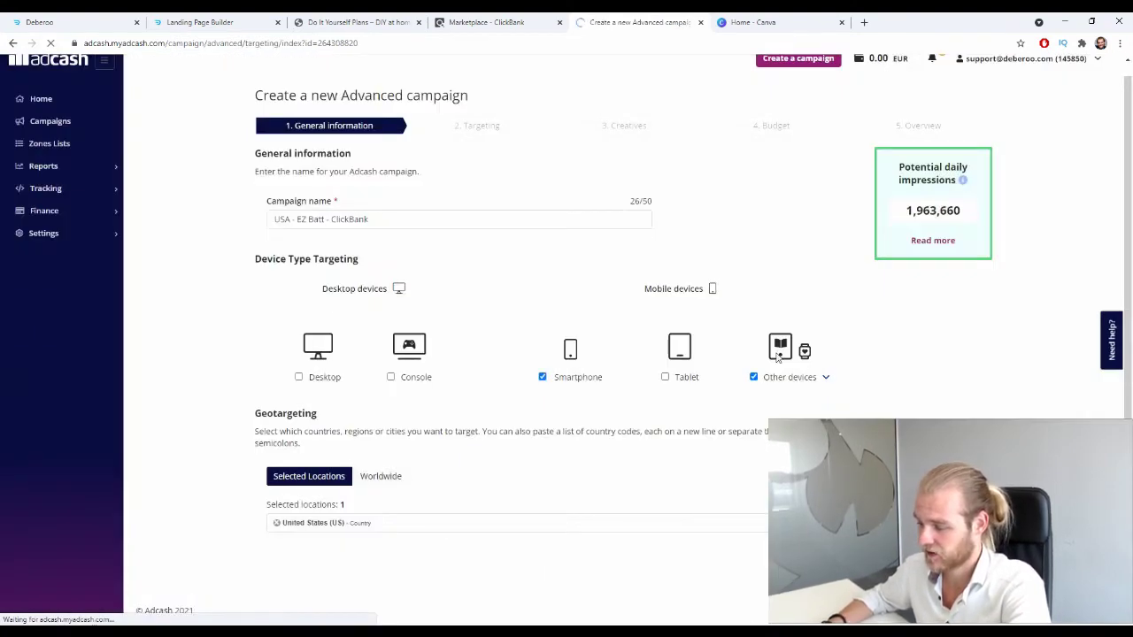
{"action": "left_click", "coordinate": [345, 137]}
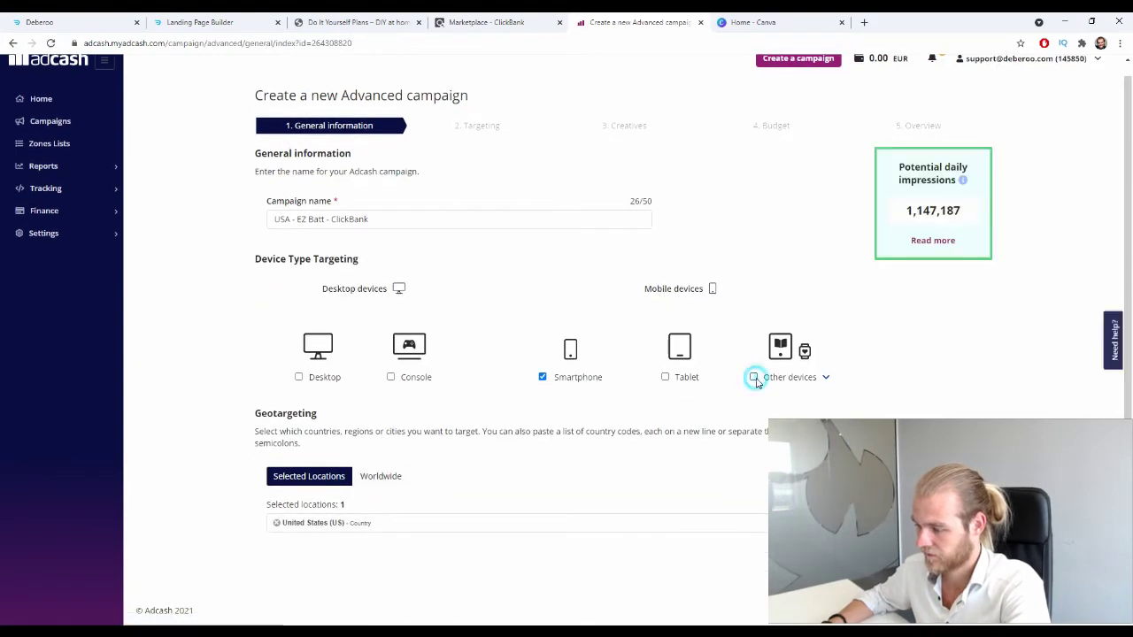
{"action": "key", "text": "Return"}
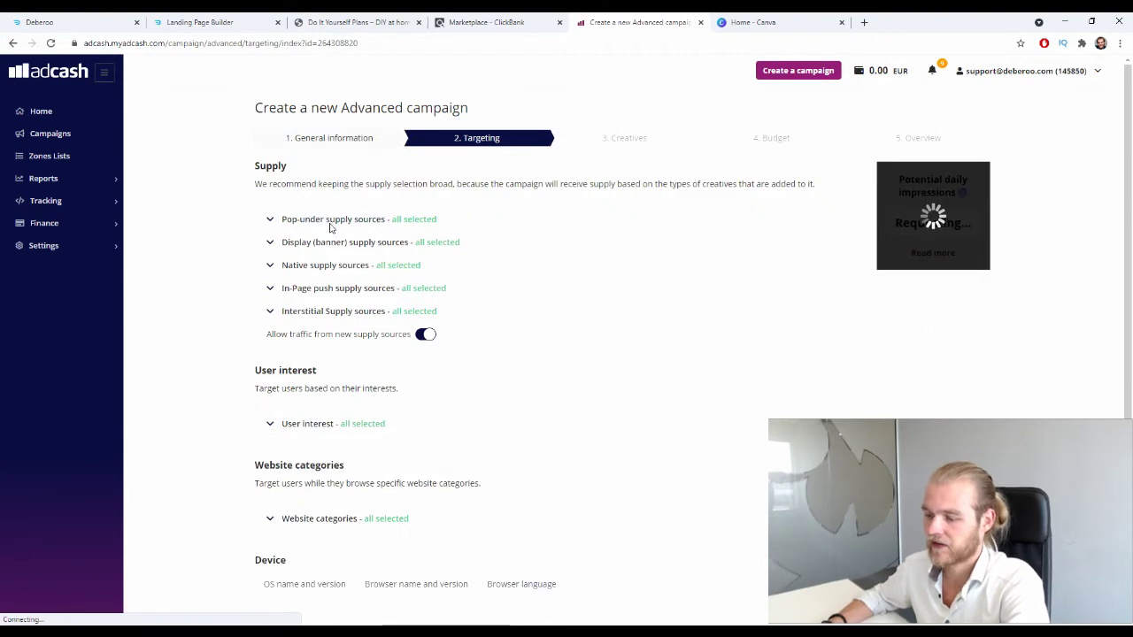
Deselect all pop-under and all display (banner) supply sources
{"action": "left_click", "coordinate": [268, 219]}
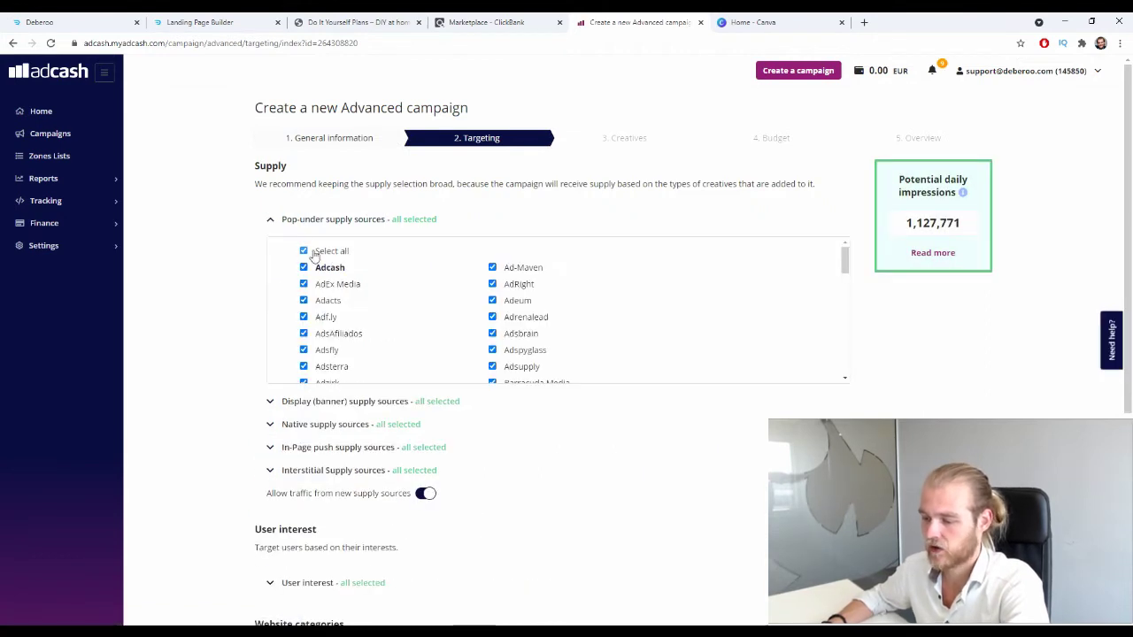
{"action": "left_click", "coordinate": [304, 248]}
{"action": "left_click", "coordinate": [271, 219]}
{"action": "left_click", "coordinate": [270, 242]}
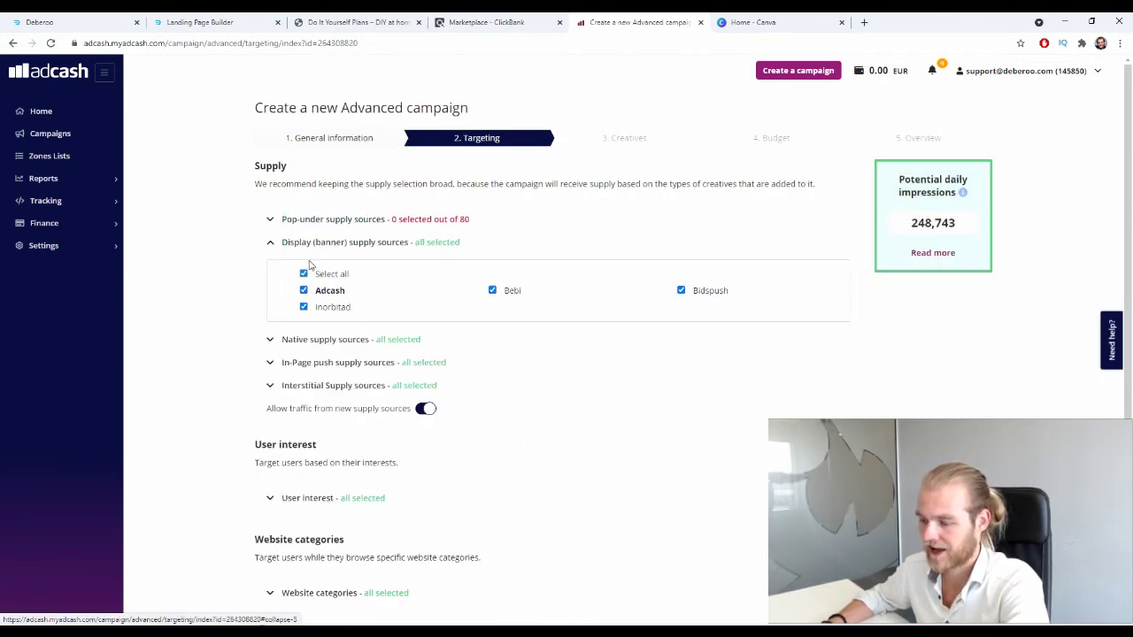
{"action": "left_click", "coordinate": [304, 273]}
{"action": "left_click", "coordinate": [271, 242]}
Deselect all In-Page push and all interstitial supply sources, keeping only the native sources
{"action": "left_click", "coordinate": [271, 287]}
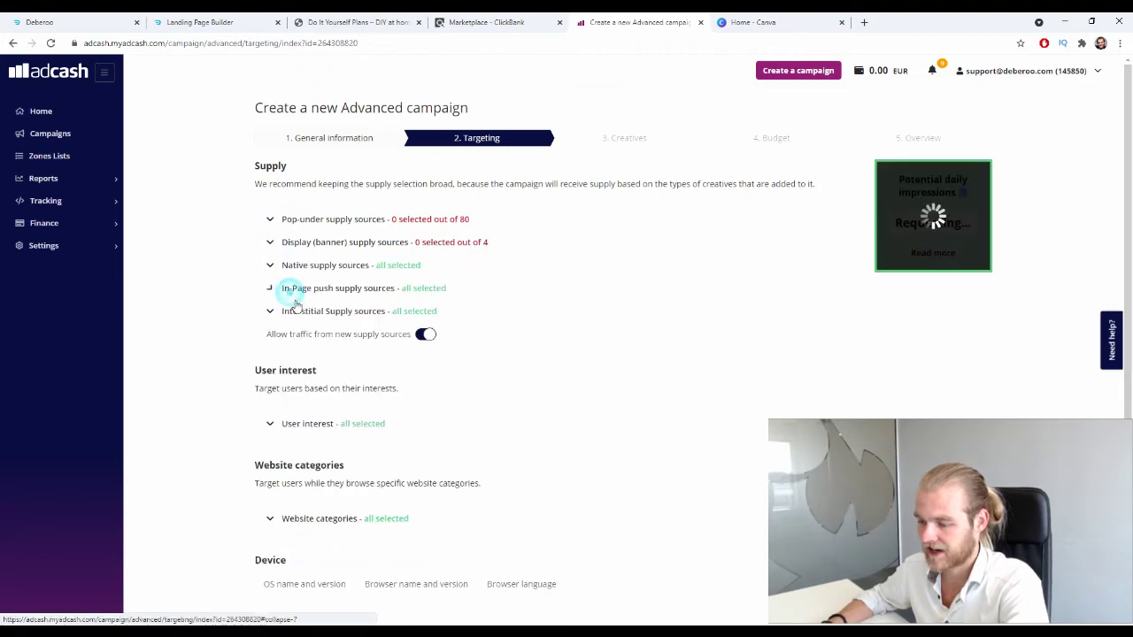
{"action": "left_click", "coordinate": [280, 289]}
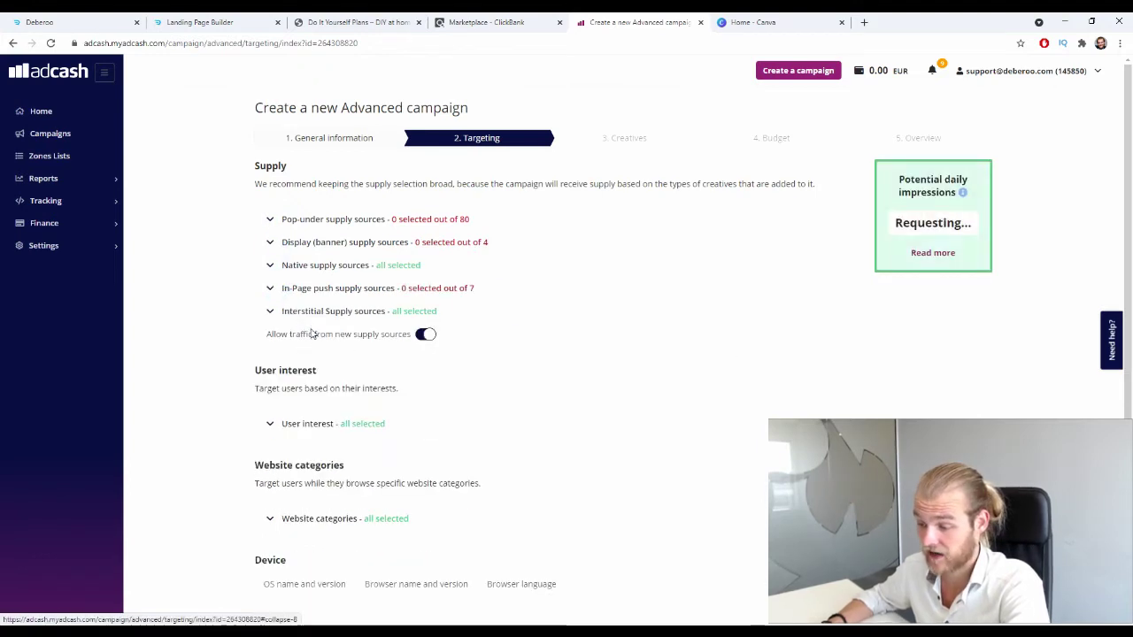
{"action": "left_click", "coordinate": [299, 311]}
{"action": "left_click", "coordinate": [311, 342]}
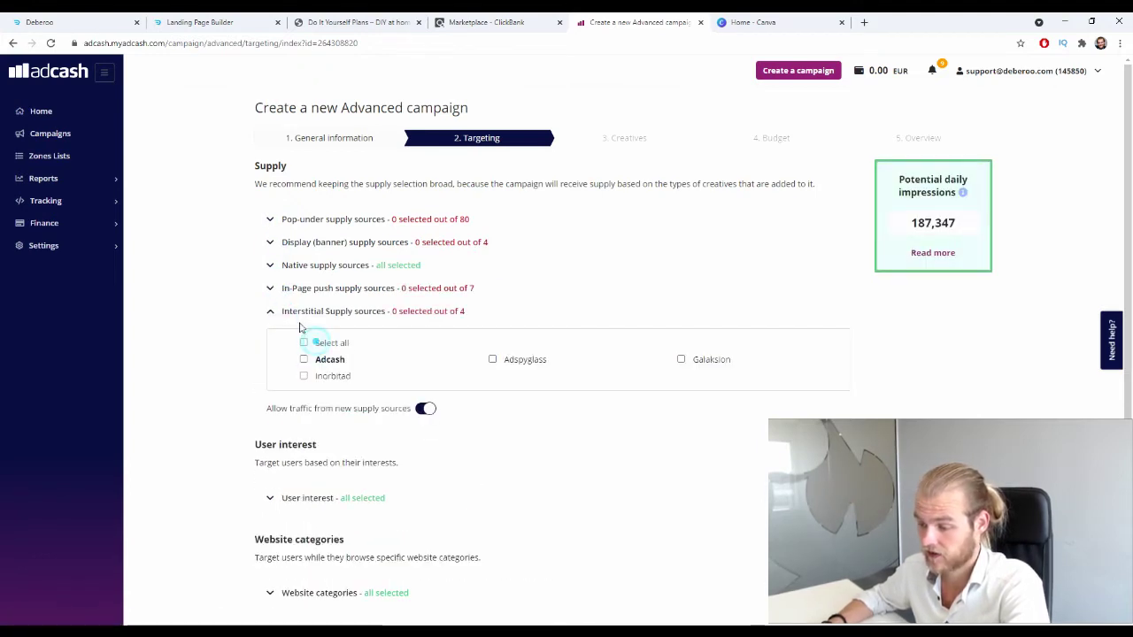
{"action": "left_click", "coordinate": [273, 311]}
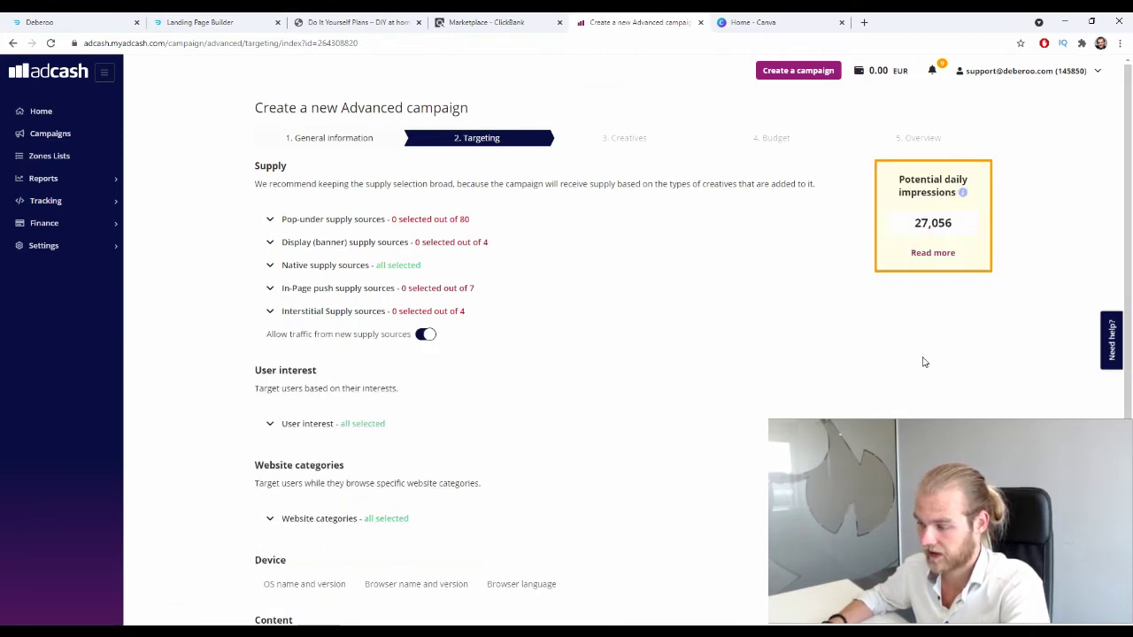
Reselect all interstitial supply sources to compare the potential daily impressions, and deselect them all again
{"action": "scroll", "coordinate": [823, 261], "scroll_direction": "down", "scroll_amount": 3}
{"action": "scroll", "coordinate": [496, 361], "scroll_direction": "up", "scroll_amount": 1}
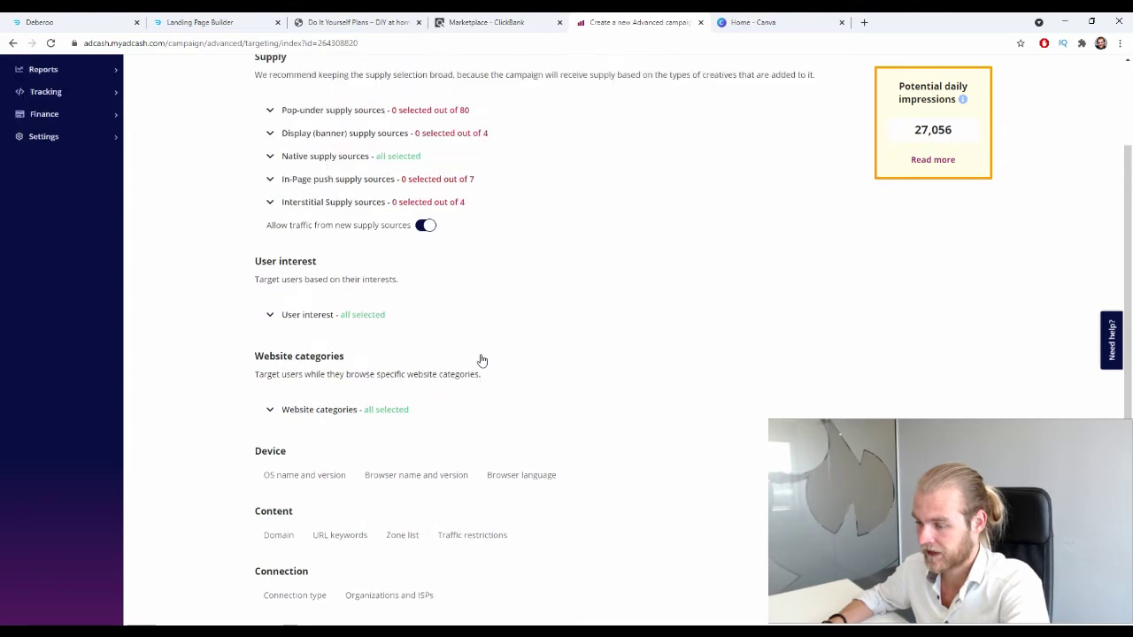
{"action": "scroll", "coordinate": [481, 361], "scroll_direction": "up", "scroll_amount": 1}
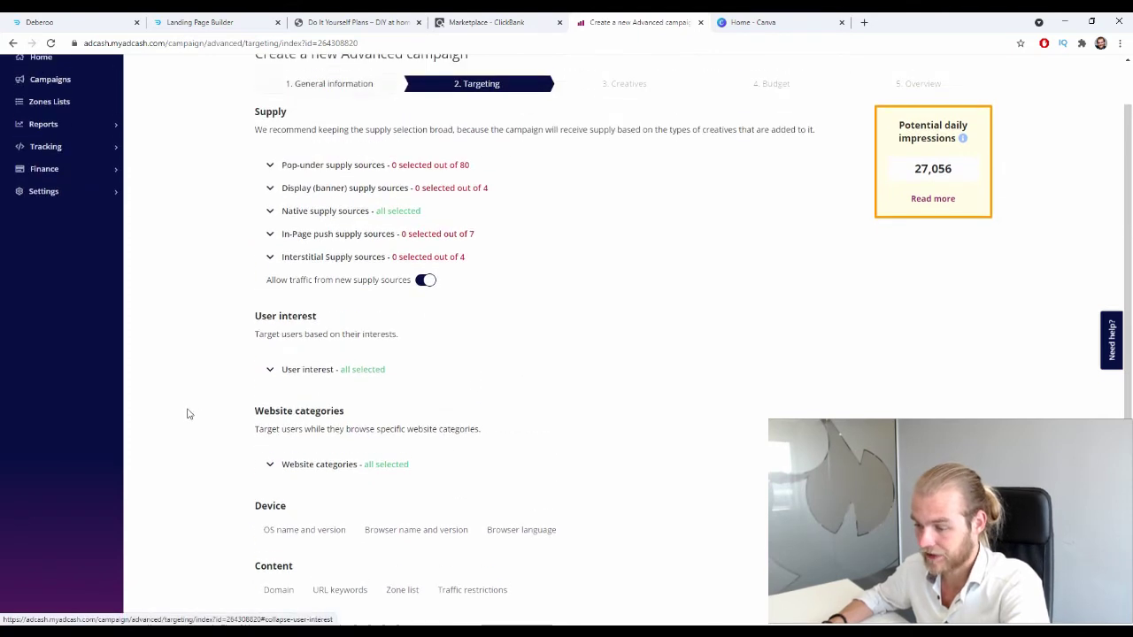
{"action": "left_click", "coordinate": [272, 262]}
{"action": "left_click", "coordinate": [302, 288]}
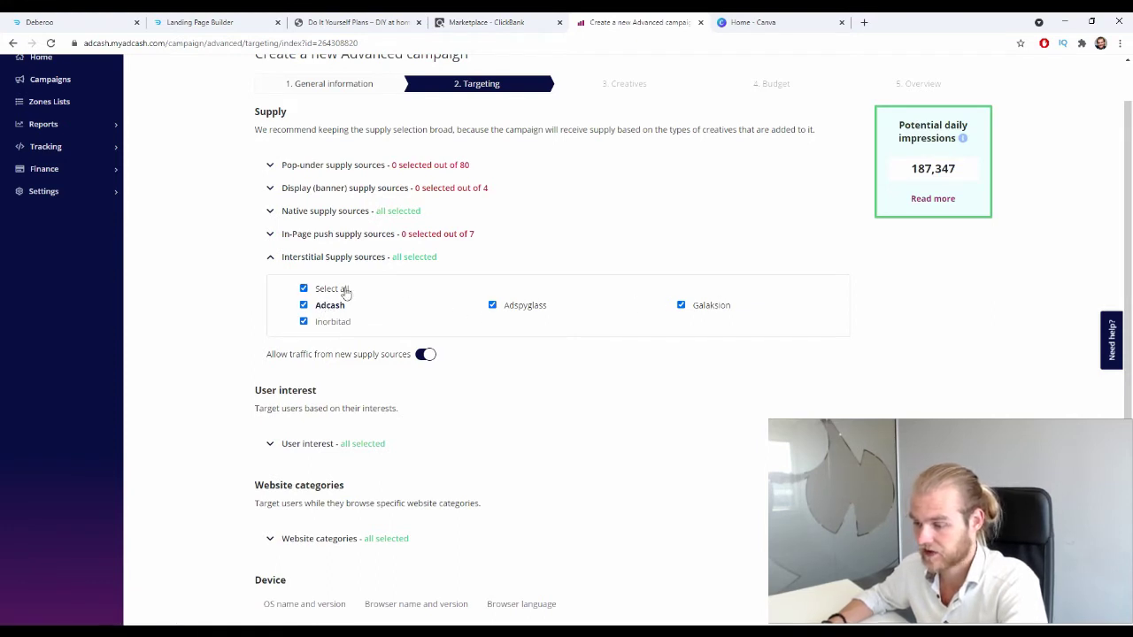
{"action": "scroll", "coordinate": [263, 268], "scroll_direction": "up", "scroll_amount": 1}
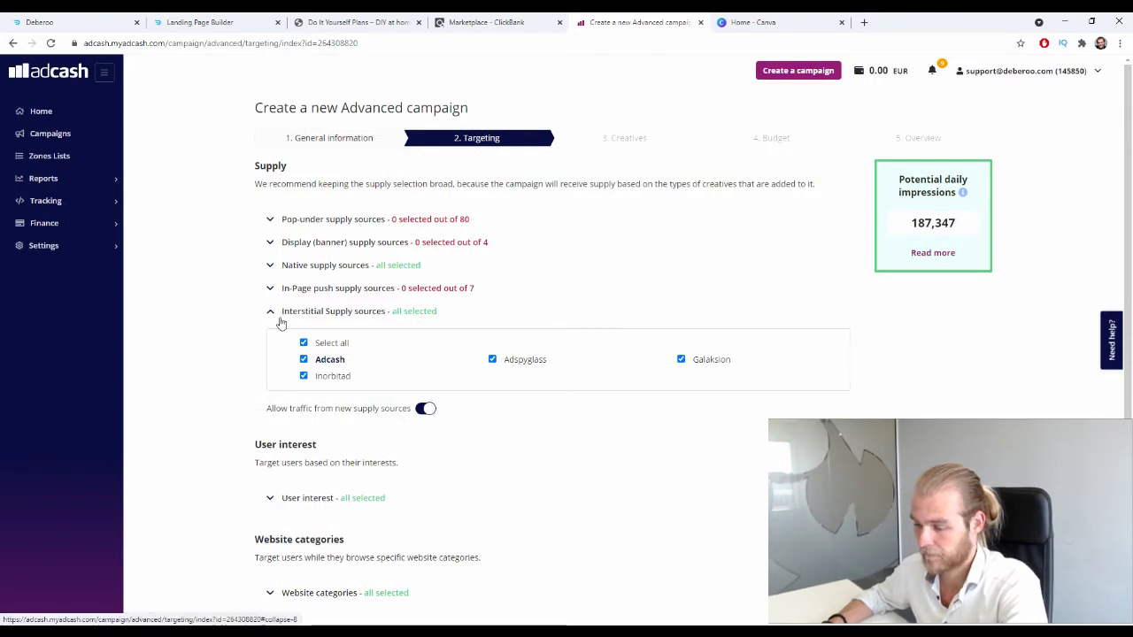
{"action": "left_click", "coordinate": [275, 315]}
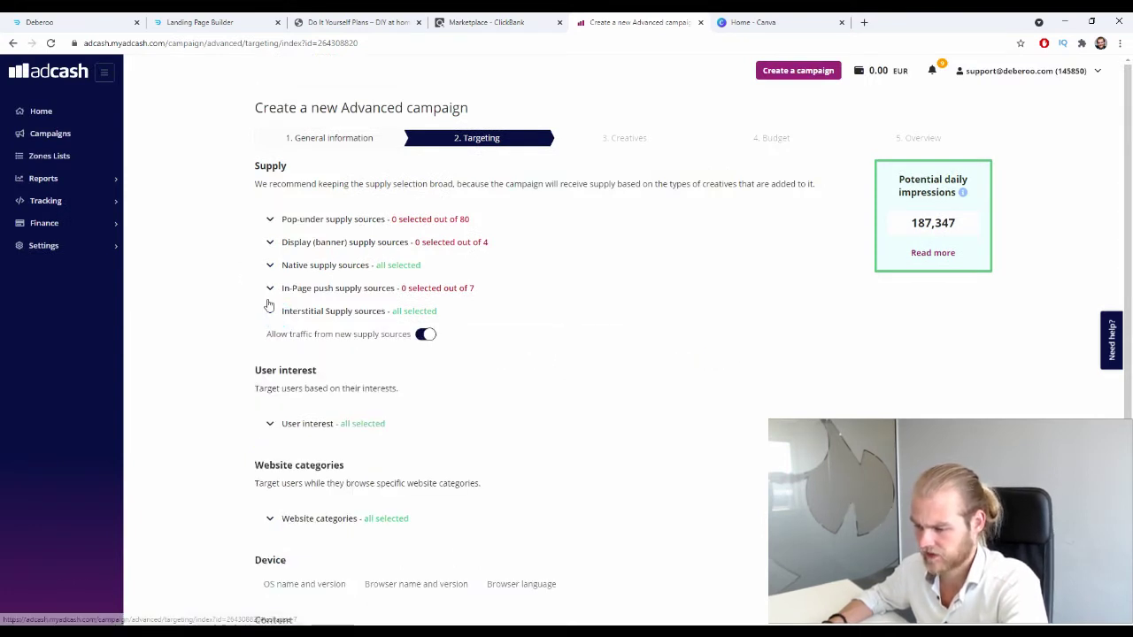
{"action": "left_click", "coordinate": [271, 311]}
{"action": "left_click", "coordinate": [304, 343]}
{"action": "left_click", "coordinate": [271, 311]}
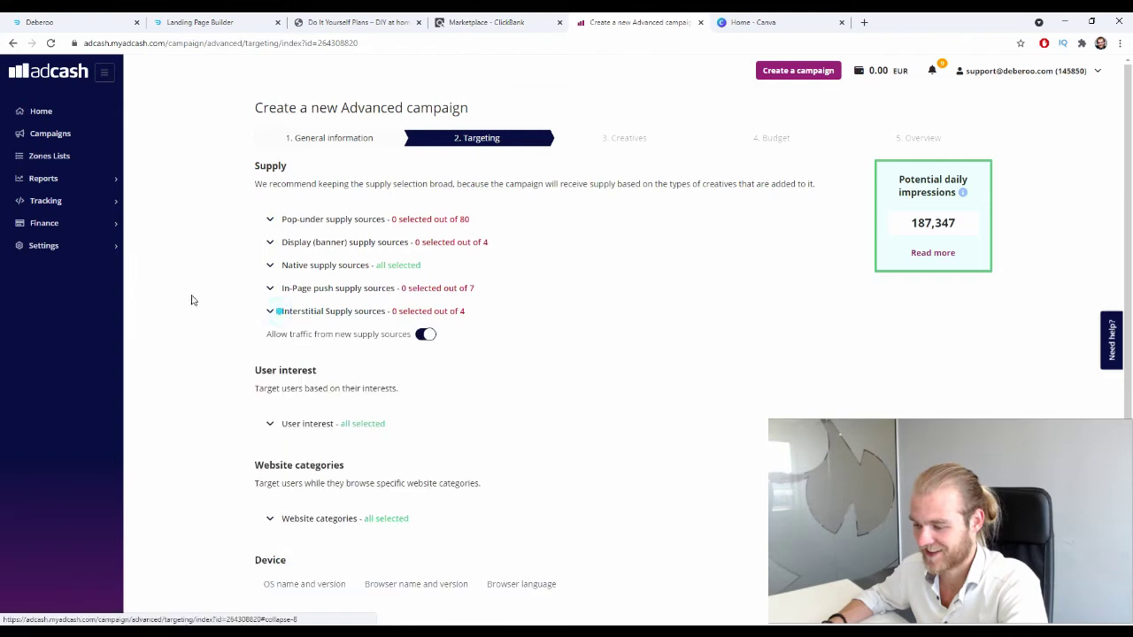
Examine the list of User interest categories available for targeting and collapse it
{"action": "scroll", "coordinate": [189, 292], "scroll_direction": "down", "scroll_amount": 3}
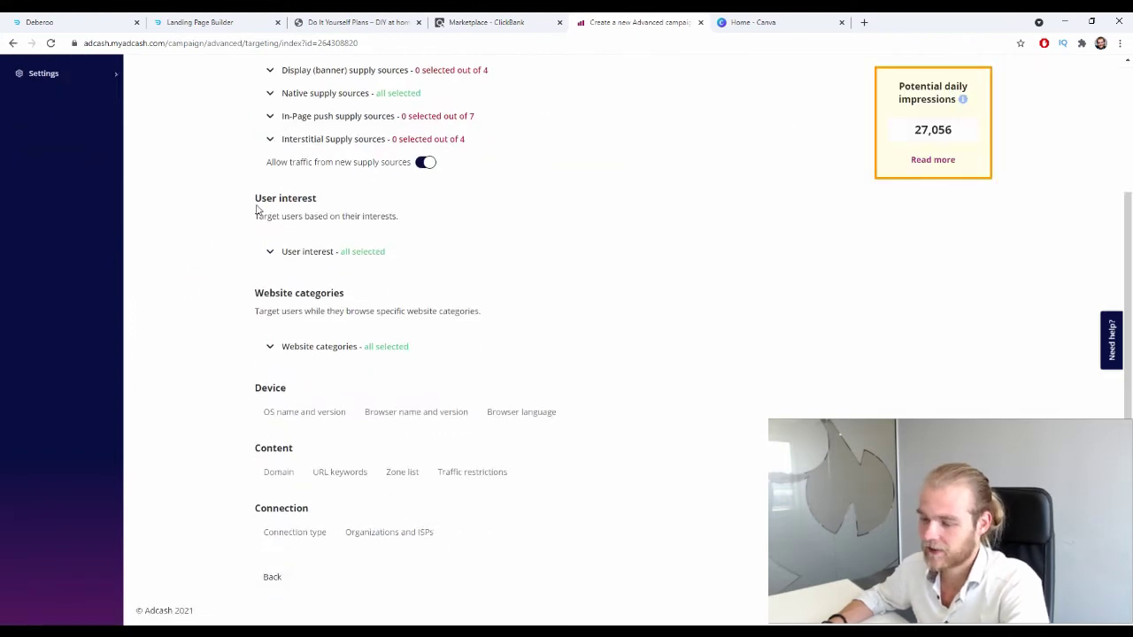
{"action": "left_click", "coordinate": [302, 257]}
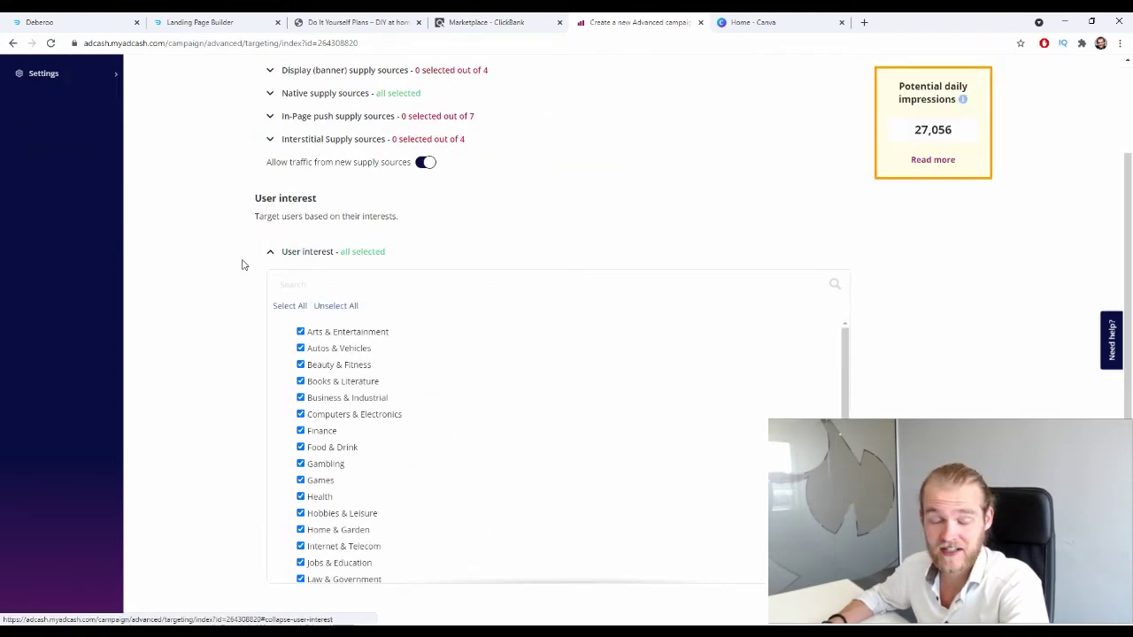
{"action": "scroll", "coordinate": [243, 270], "scroll_direction": "down", "scroll_amount": 3}
{"action": "scroll", "coordinate": [374, 286], "scroll_direction": "up", "scroll_amount": 4}
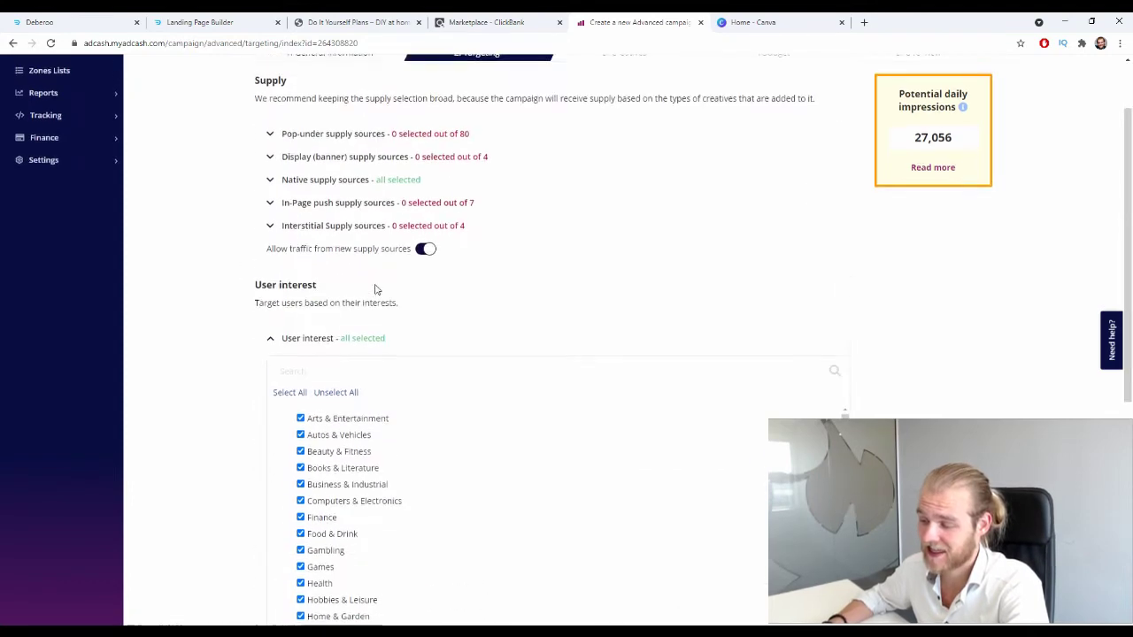
{"action": "scroll", "coordinate": [375, 292], "scroll_direction": "down", "scroll_amount": 3}
{"action": "scroll", "coordinate": [374, 297], "scroll_direction": "down", "scroll_amount": 1}
{"action": "scroll", "coordinate": [374, 295], "scroll_direction": "up", "scroll_amount": 2}
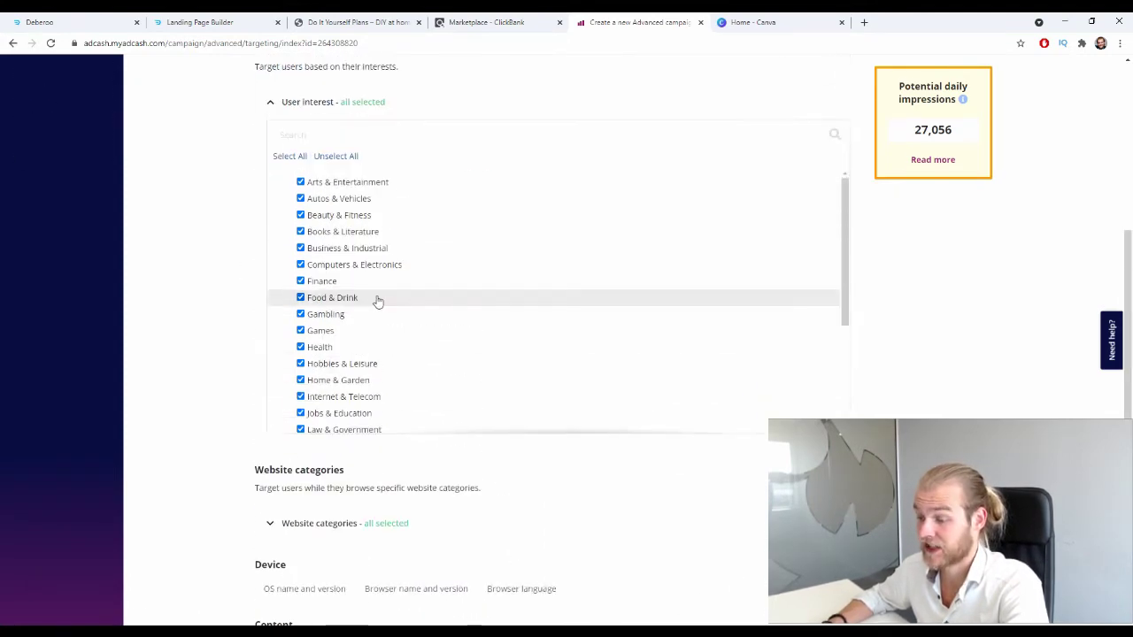
{"action": "scroll", "coordinate": [374, 298], "scroll_direction": "down", "scroll_amount": 2}
{"action": "scroll", "coordinate": [370, 291], "scroll_direction": "down", "scroll_amount": 2}
{"action": "scroll", "coordinate": [359, 286], "scroll_direction": "down", "scroll_amount": 2}
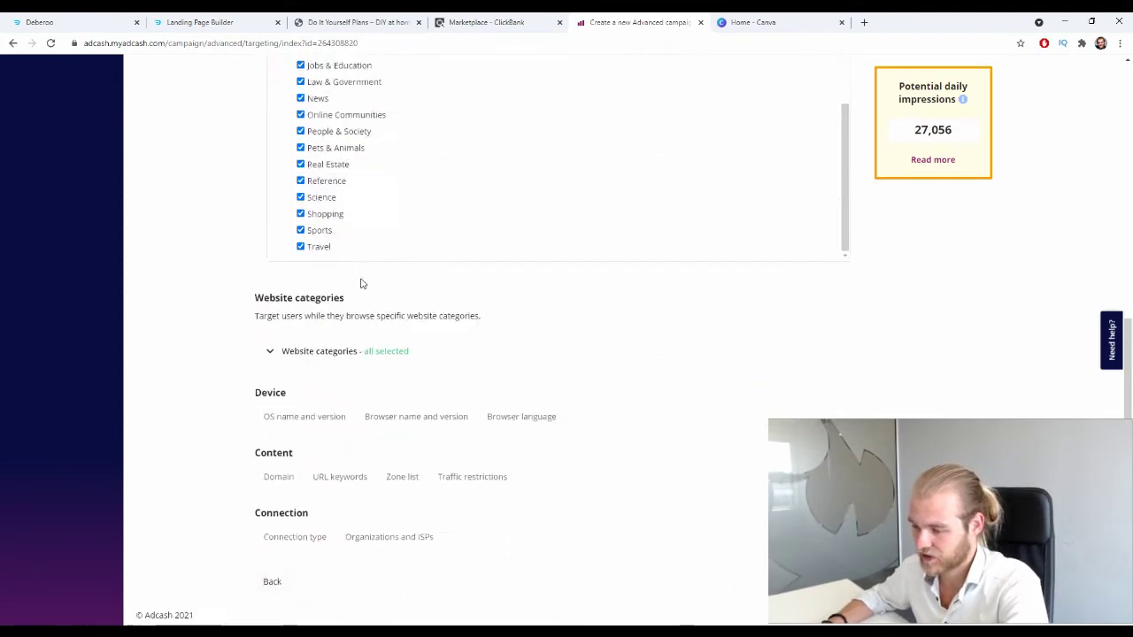
{"action": "scroll", "coordinate": [362, 283], "scroll_direction": "up", "scroll_amount": 4}
{"action": "left_click", "coordinate": [278, 227]}
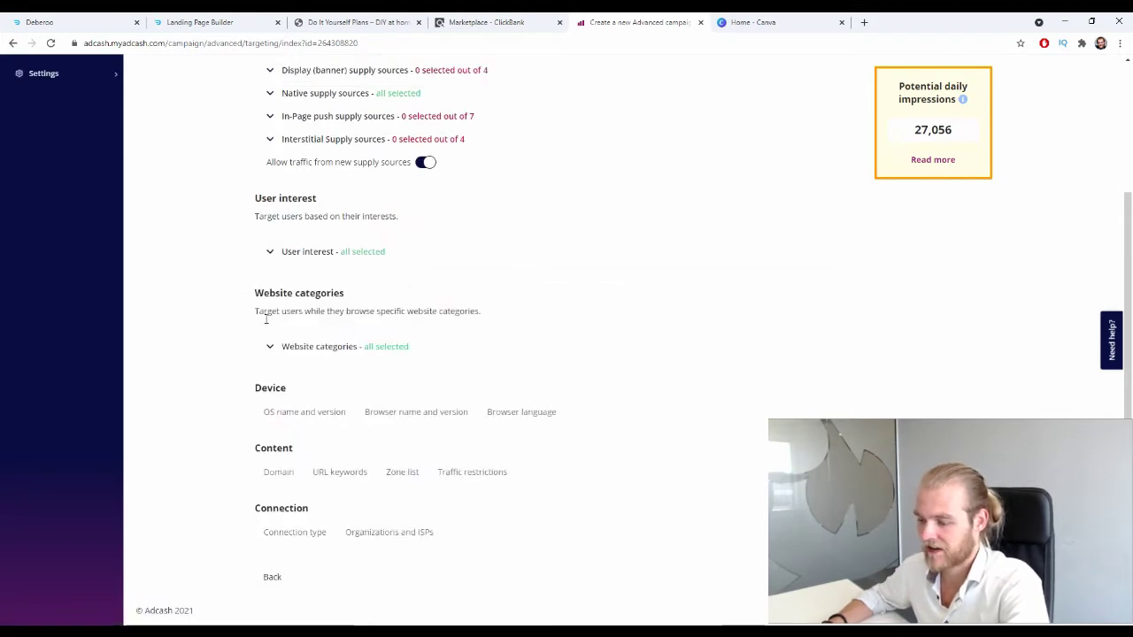
Examine the Website categories available for targeting and collapse the list
{"action": "left_click", "coordinate": [272, 346]}
{"action": "scroll", "coordinate": [222, 310], "scroll_direction": "down", "scroll_amount": 2}
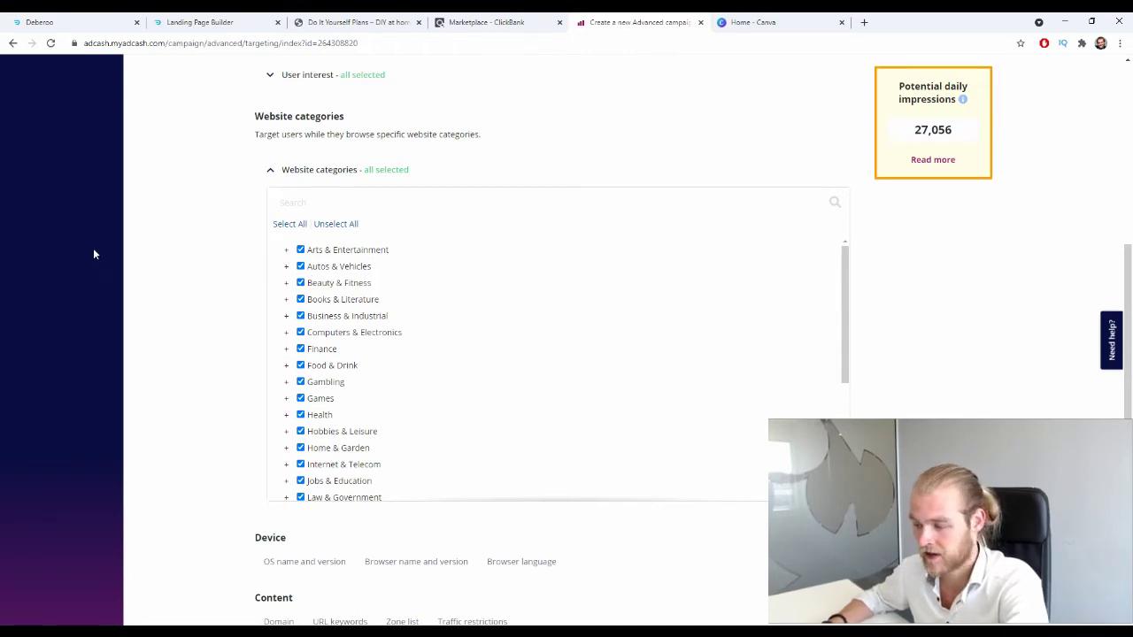
{"action": "scroll", "coordinate": [94, 254], "scroll_direction": "down", "scroll_amount": 2}
{"action": "scroll", "coordinate": [227, 133], "scroll_direction": "up", "scroll_amount": 2}
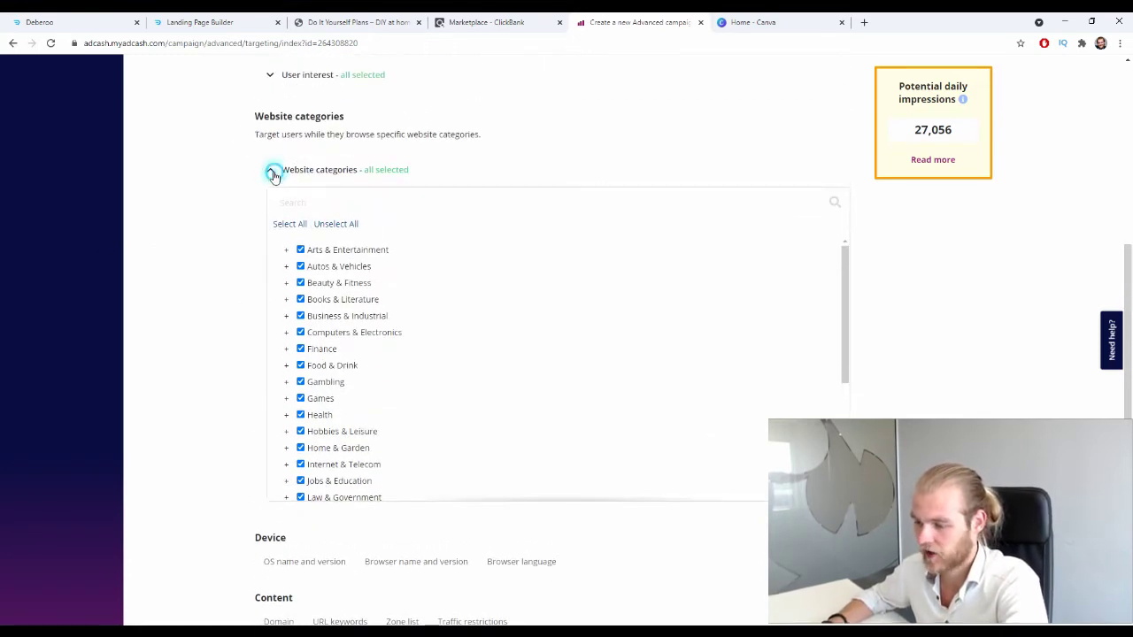
{"action": "left_click", "coordinate": [273, 172]}
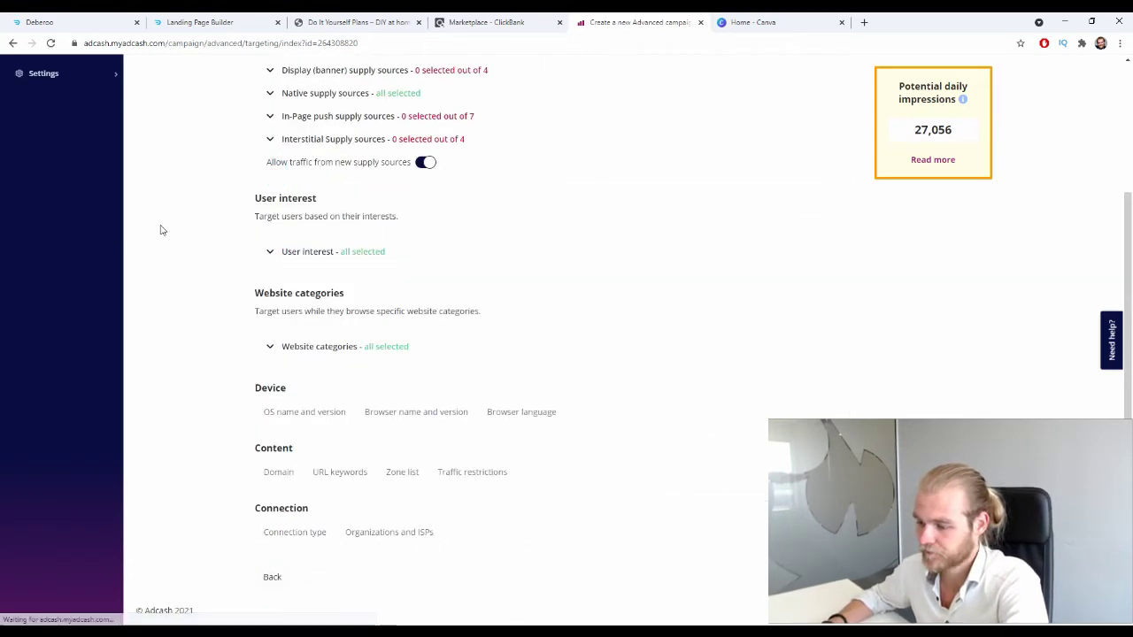
Examine the OS name and version targeting, comparing Exclude with Target only and searching for "and", without adding a rule
{"action": "left_click_drag", "start_coordinate": [253, 387], "coordinate": [298, 389]}
{"action": "left_click", "coordinate": [280, 387]}
{"action": "left_click", "coordinate": [303, 420]}
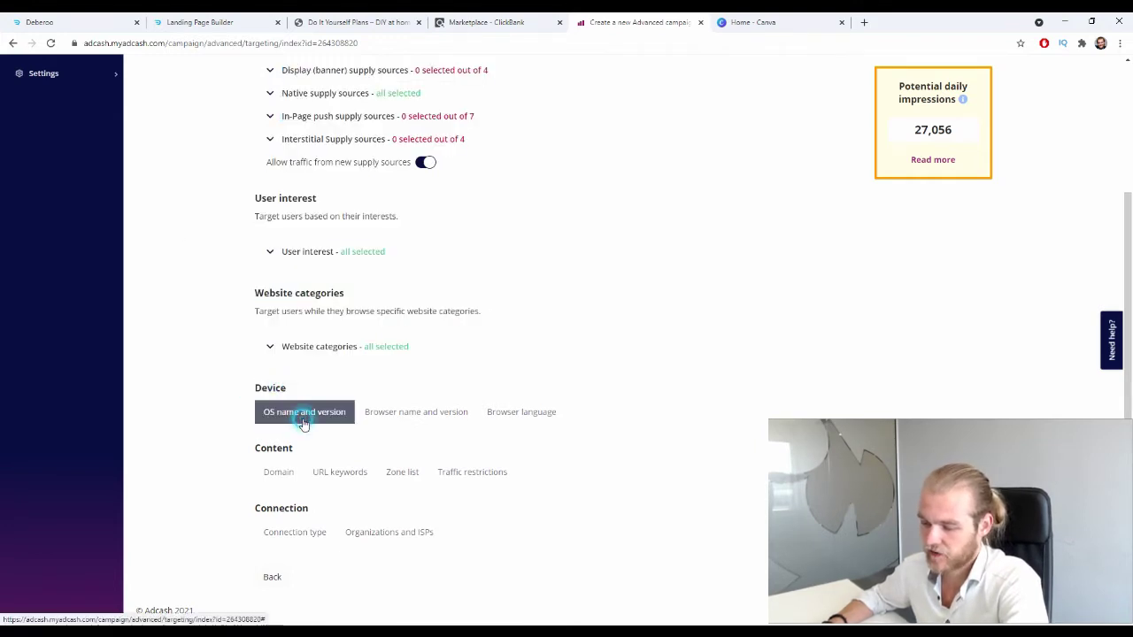
{"action": "scroll", "coordinate": [302, 422], "scroll_direction": "down", "scroll_amount": 3}
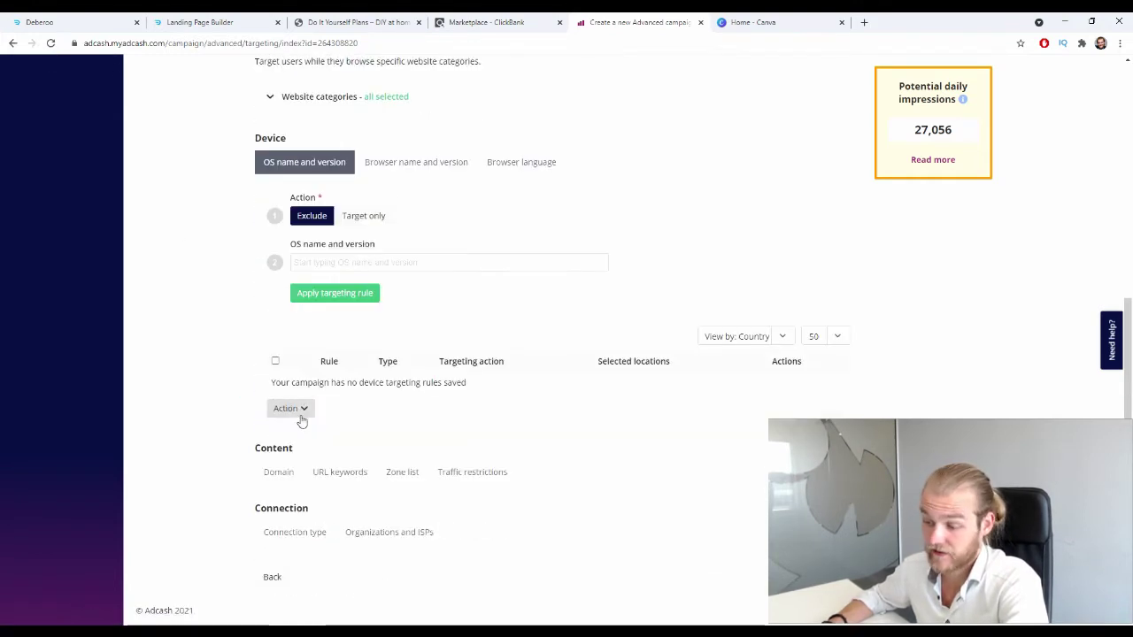
{"action": "left_click", "coordinate": [364, 219]}
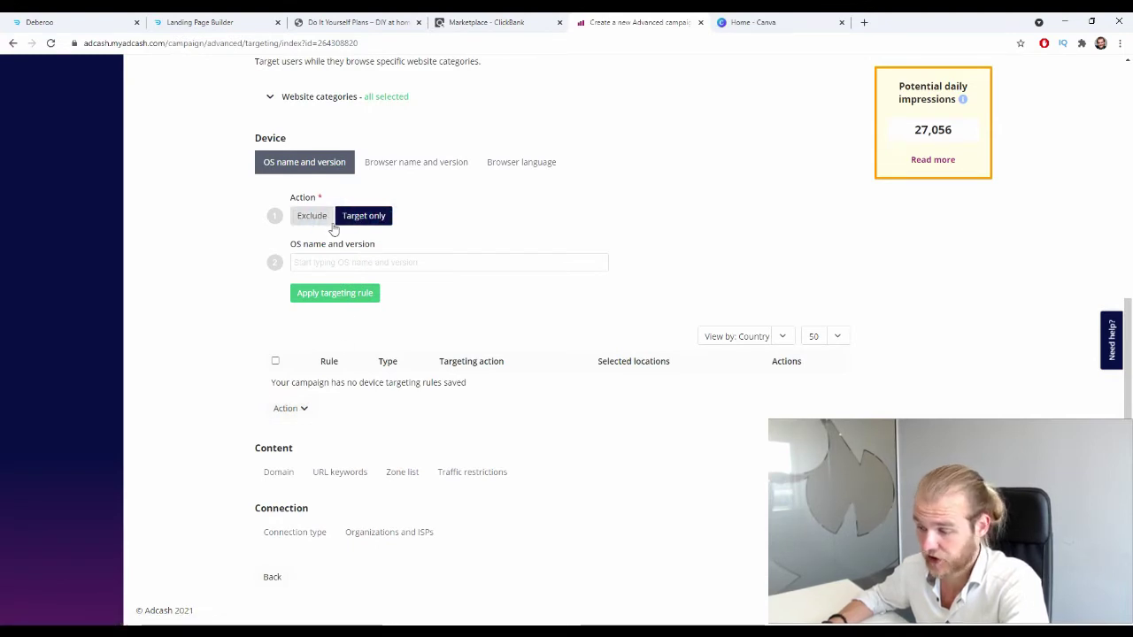
{"action": "left_click", "coordinate": [327, 220]}
{"action": "left_click", "coordinate": [346, 263]}
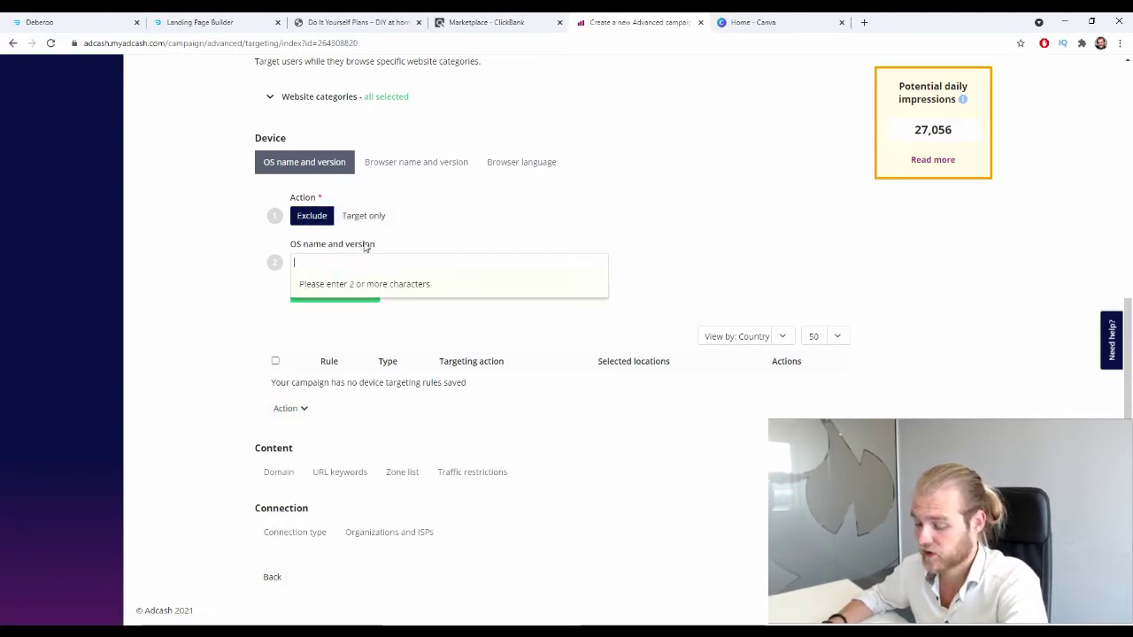
{"action": "type", "text": "and"}
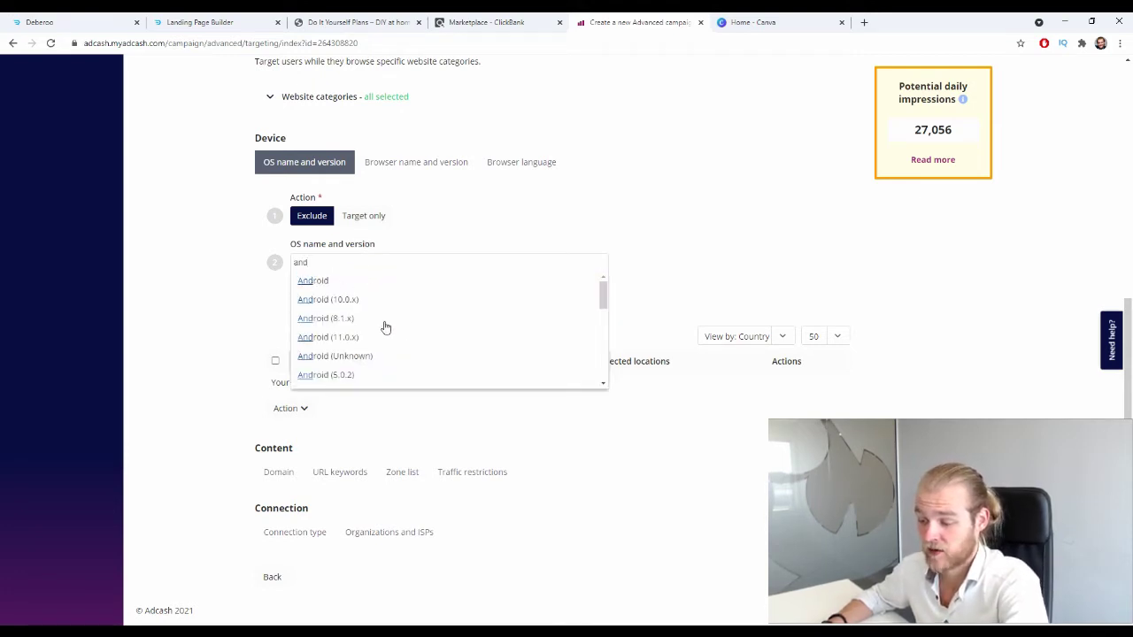
{"action": "scroll", "coordinate": [356, 363], "scroll_direction": "down", "scroll_amount": 5}
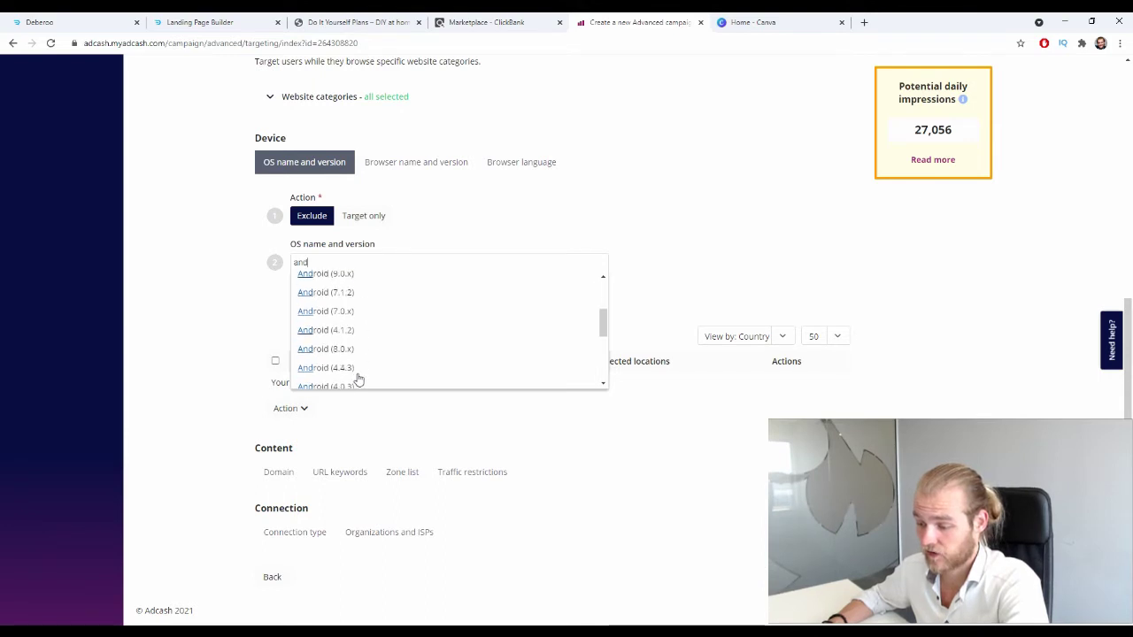
{"action": "scroll", "coordinate": [354, 378], "scroll_direction": "down", "scroll_amount": 1}
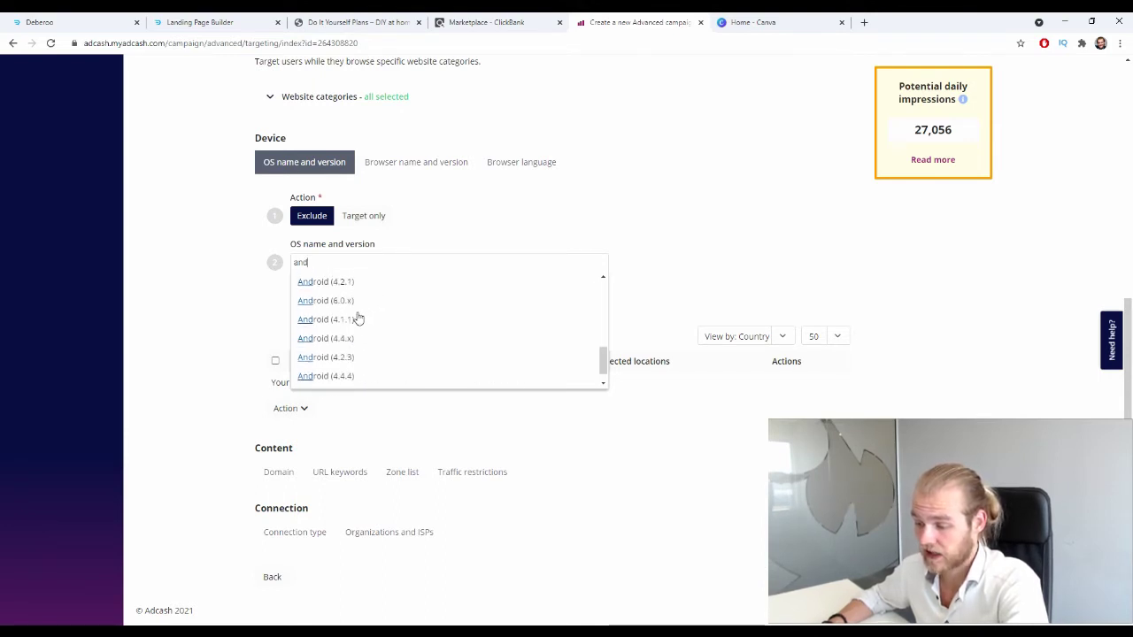
{"action": "left_click", "coordinate": [184, 294]}
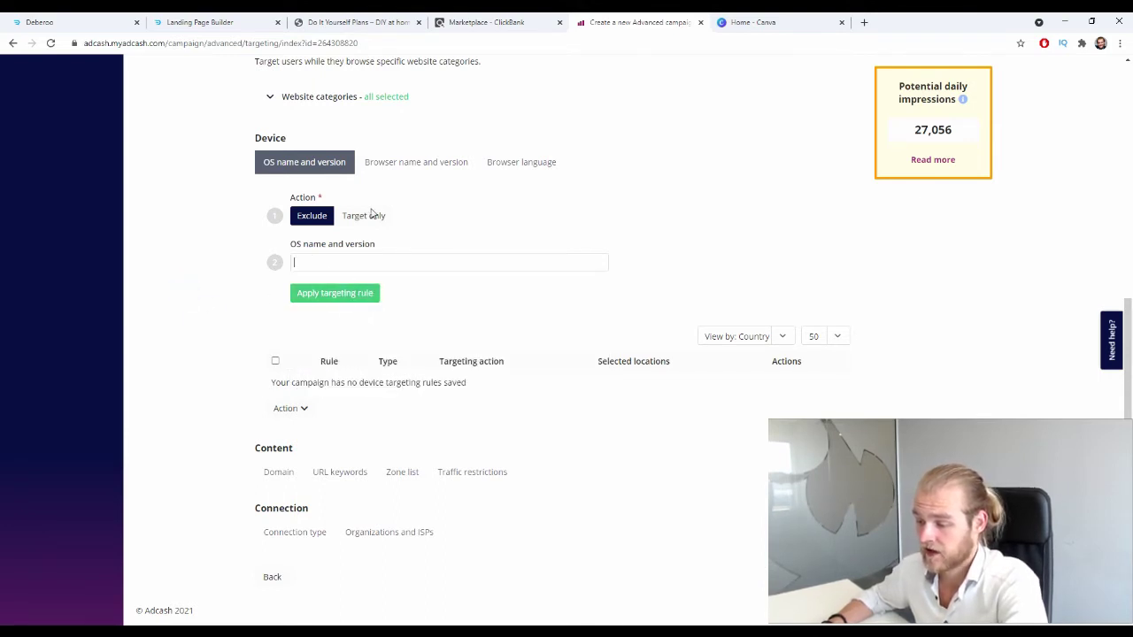
Search the Browser name and version targeting for "fire" and look through the available browsers without choosing one
{"action": "left_click", "coordinate": [425, 162]}
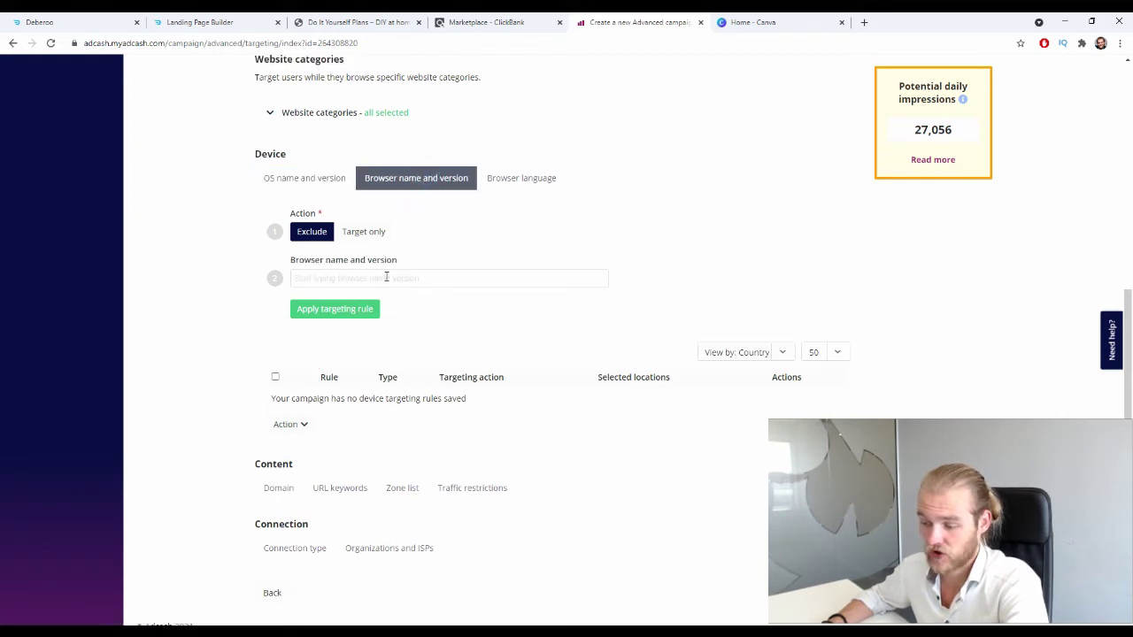
{"action": "left_click", "coordinate": [407, 280]}
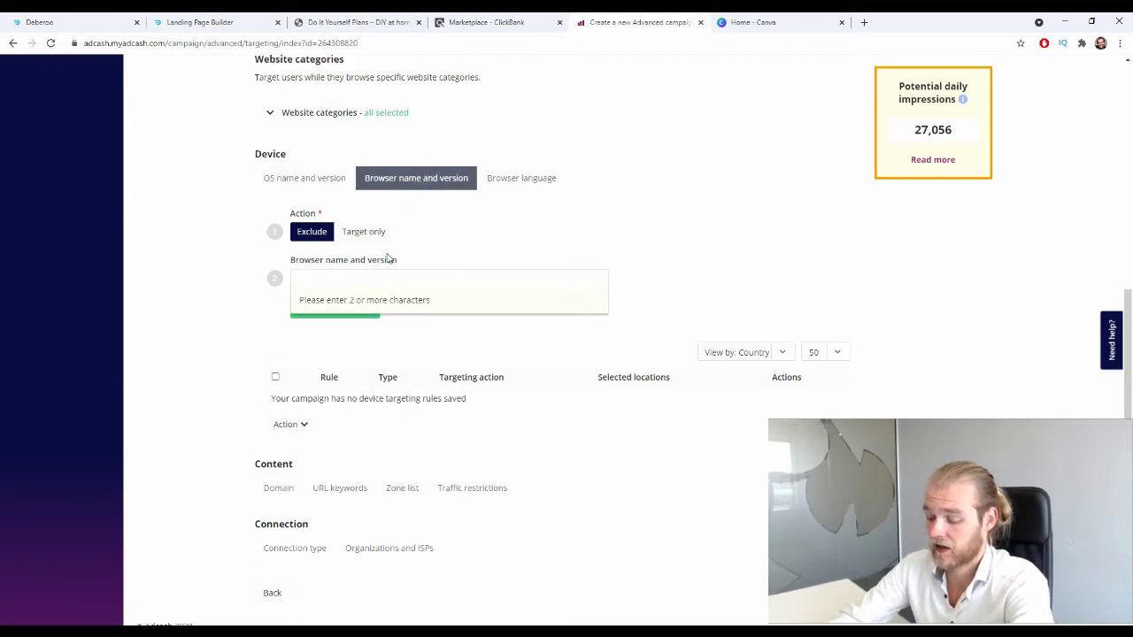
{"action": "type", "text": "fire"}
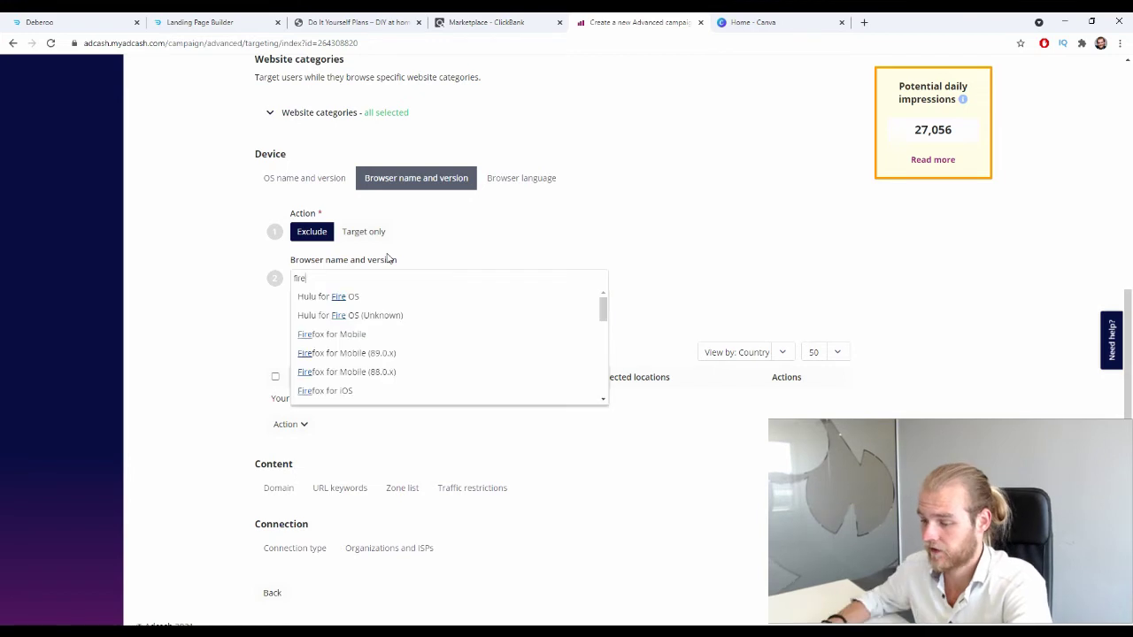
{"action": "scroll", "coordinate": [390, 328], "scroll_direction": "down", "scroll_amount": 5}
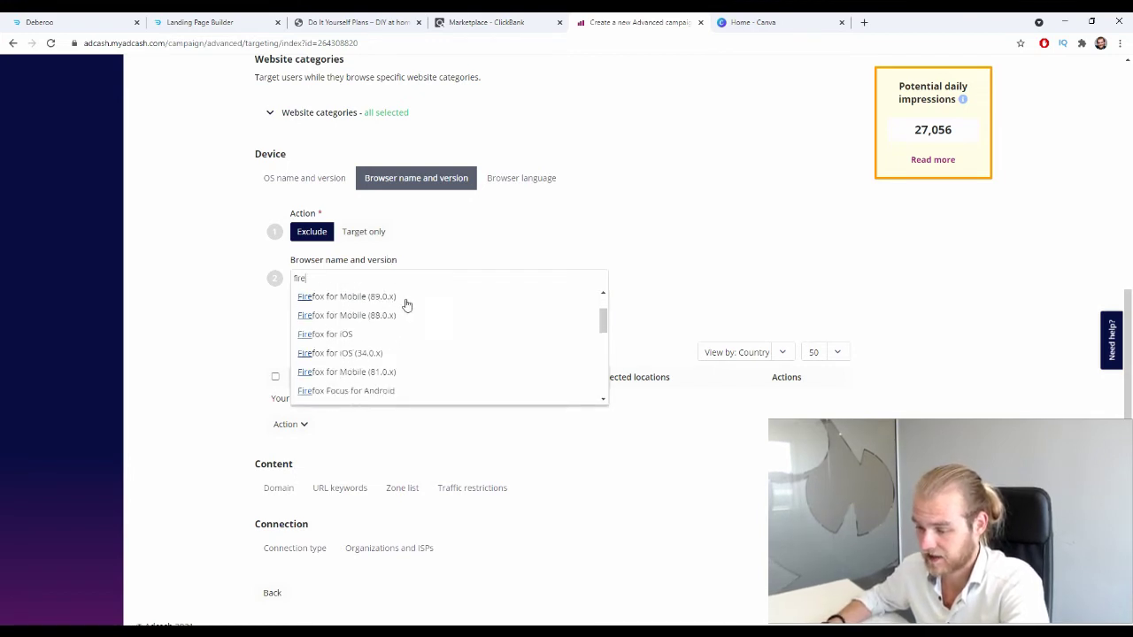
{"action": "scroll", "coordinate": [407, 319], "scroll_direction": "down", "scroll_amount": 5}
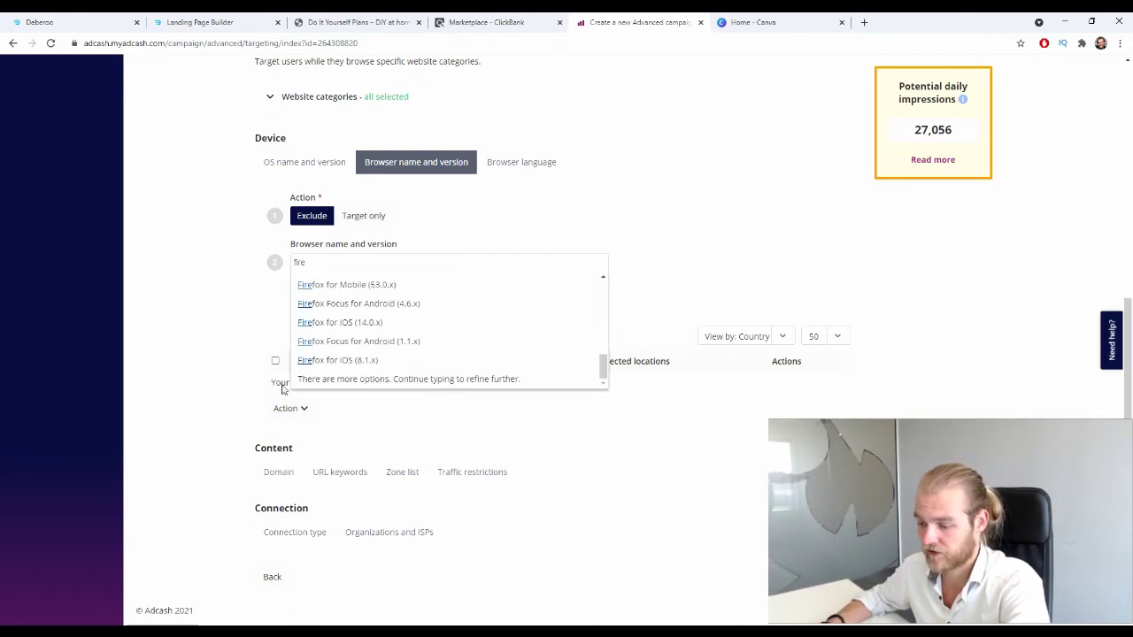
{"action": "left_click", "coordinate": [206, 305]}
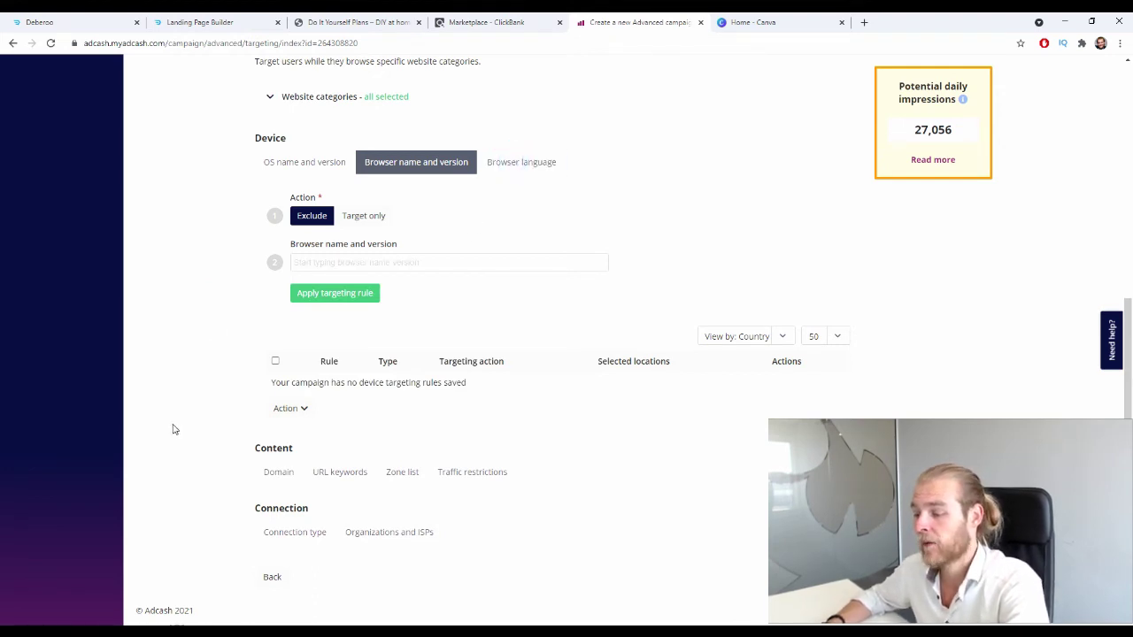
Apply a device targeting rule that targets only the browser language English (EN)
{"action": "left_click", "coordinate": [518, 163]}
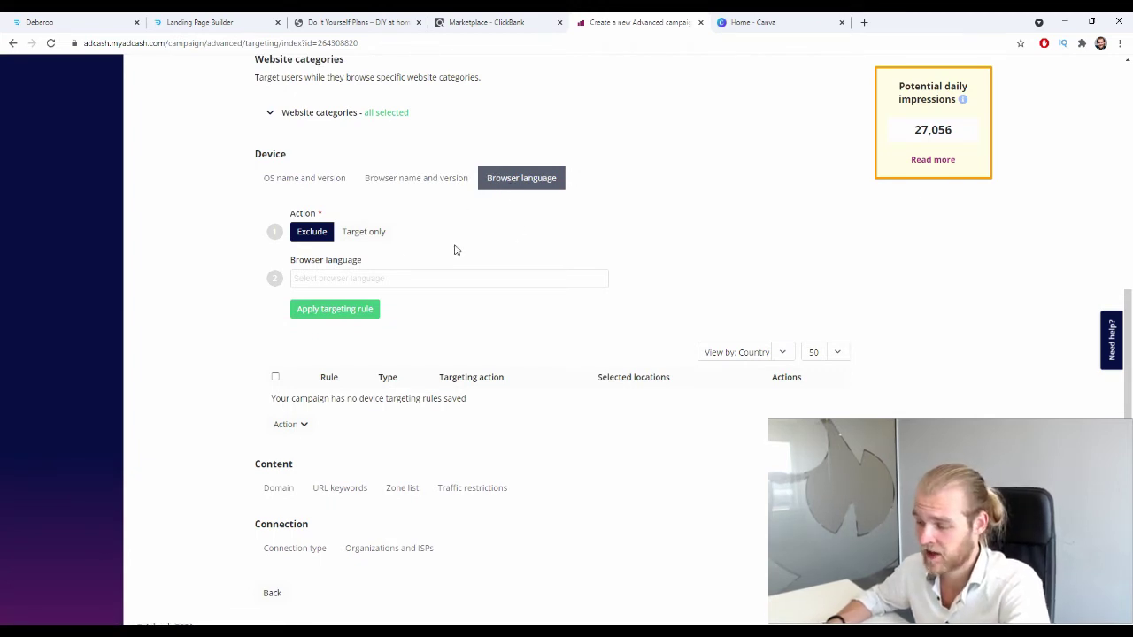
{"action": "left_click", "coordinate": [390, 231]}
{"action": "left_click", "coordinate": [384, 278]}
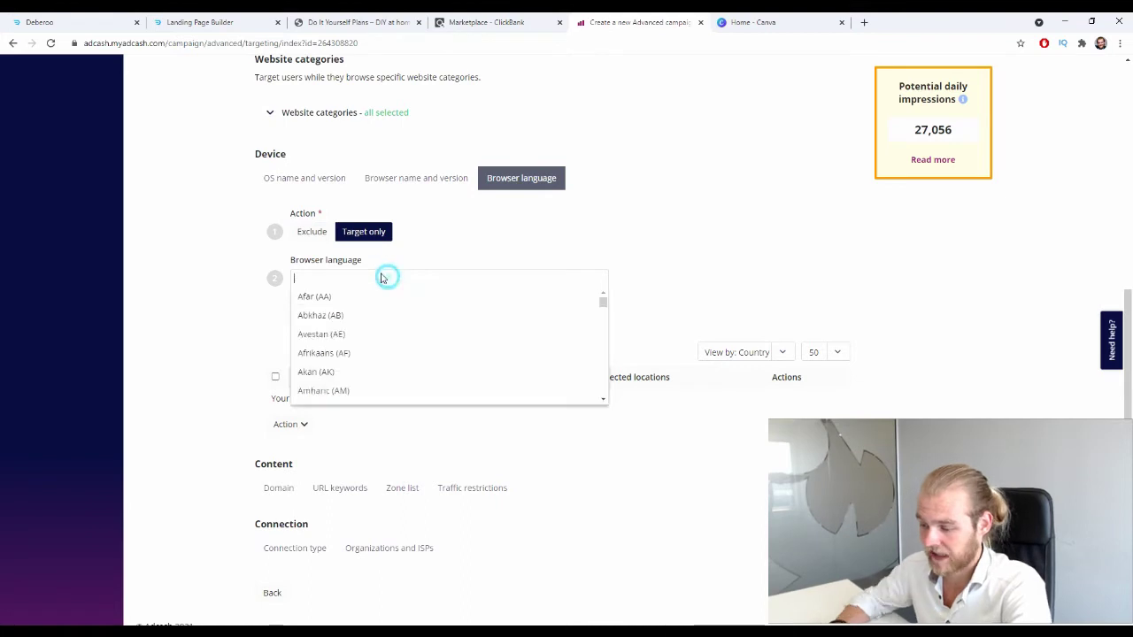
{"action": "type", "text": "eng"}
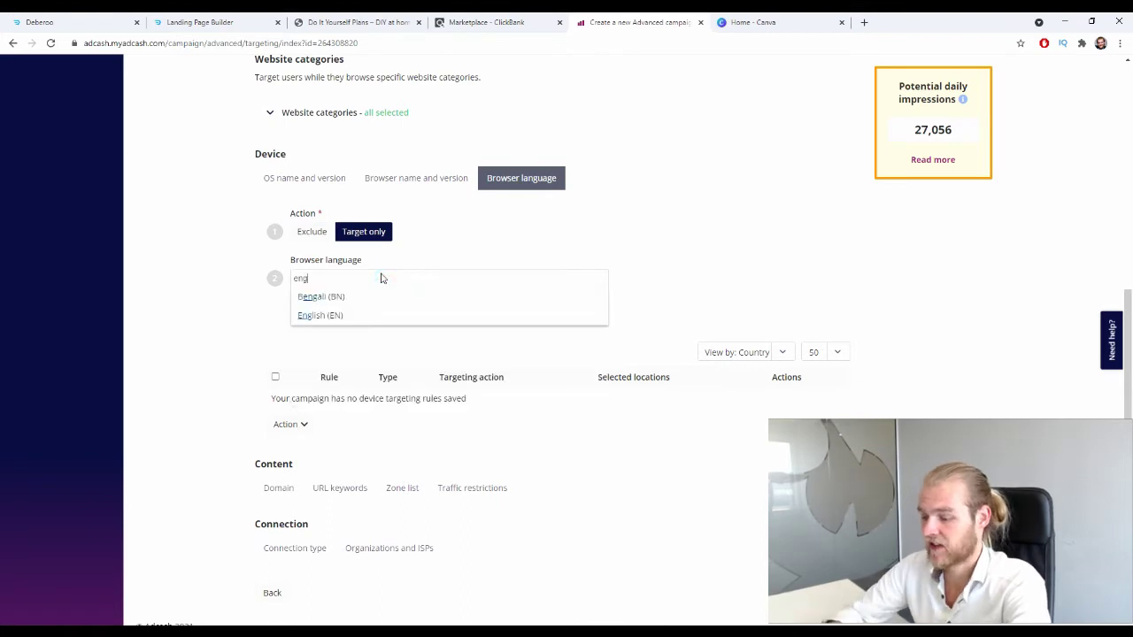
{"action": "left_click", "coordinate": [331, 316]}
{"action": "left_click", "coordinate": [344, 311]}
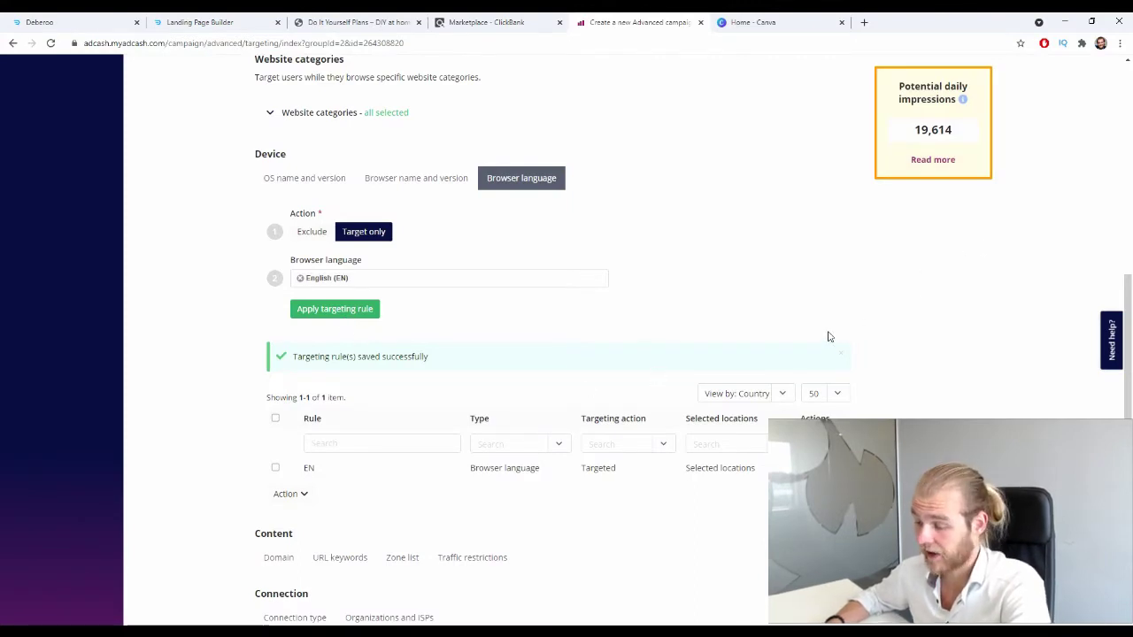
Examine the Domain targeting under Content, comparing the Exclude and Target only actions
{"action": "scroll", "coordinate": [571, 256], "scroll_direction": "down", "scroll_amount": 1}
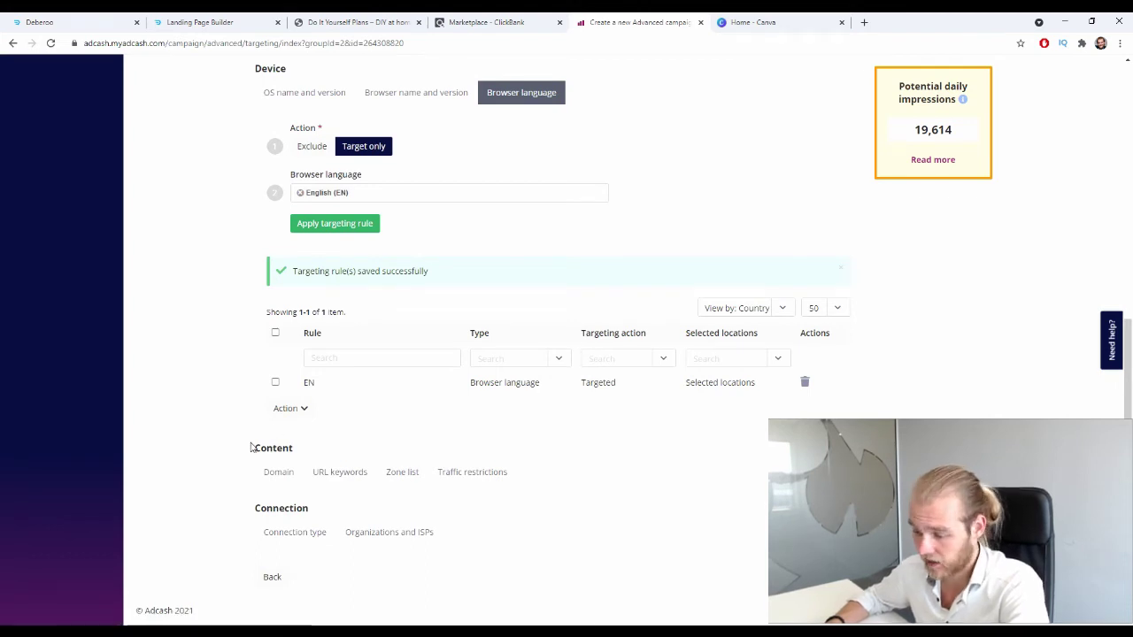
{"action": "left_click", "coordinate": [266, 472]}
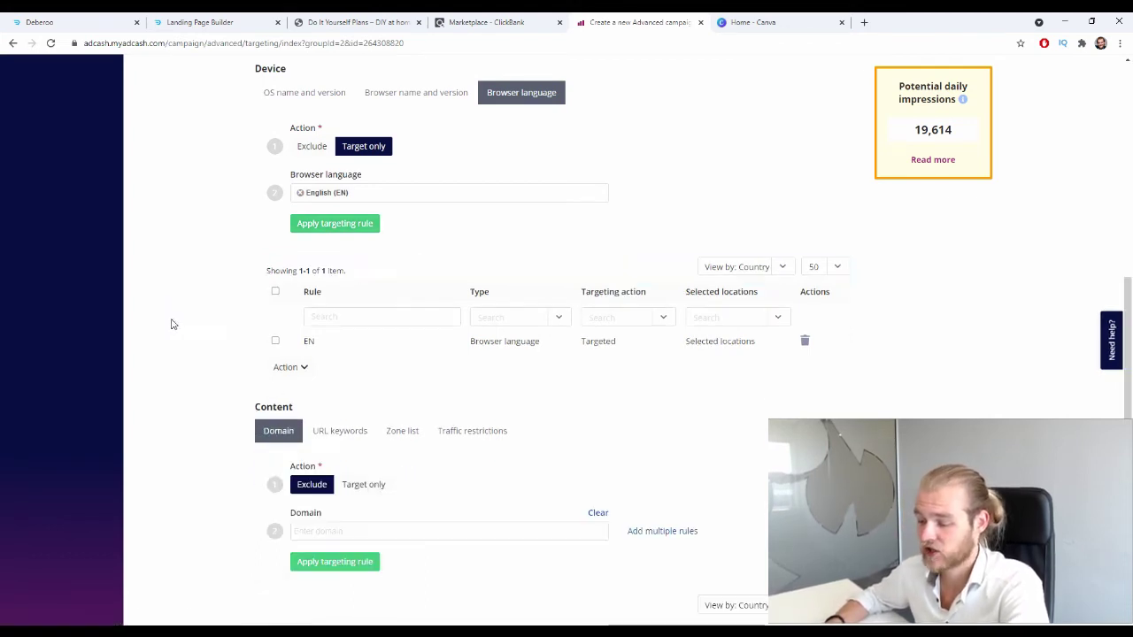
{"action": "scroll", "coordinate": [177, 323], "scroll_direction": "down", "scroll_amount": 2}
{"action": "left_click", "coordinate": [363, 275]}
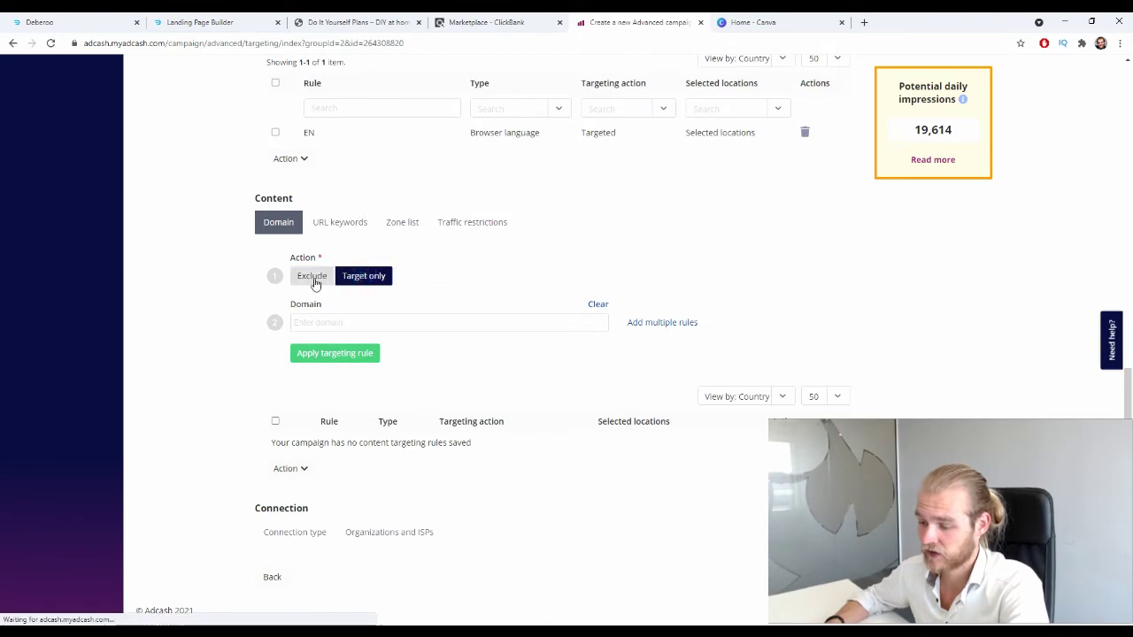
{"action": "left_click", "coordinate": [312, 278]}
{"action": "left_click", "coordinate": [376, 278]}
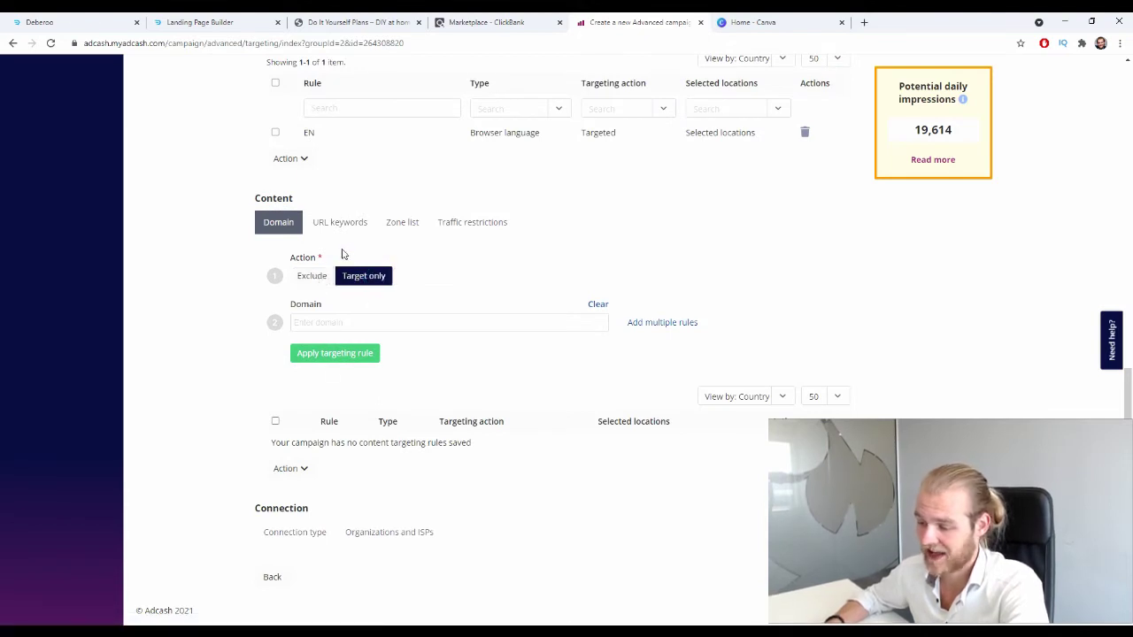
Review the URL keywords, Zone list and Traffic restrictions settings under Content
{"action": "left_click", "coordinate": [359, 226]}
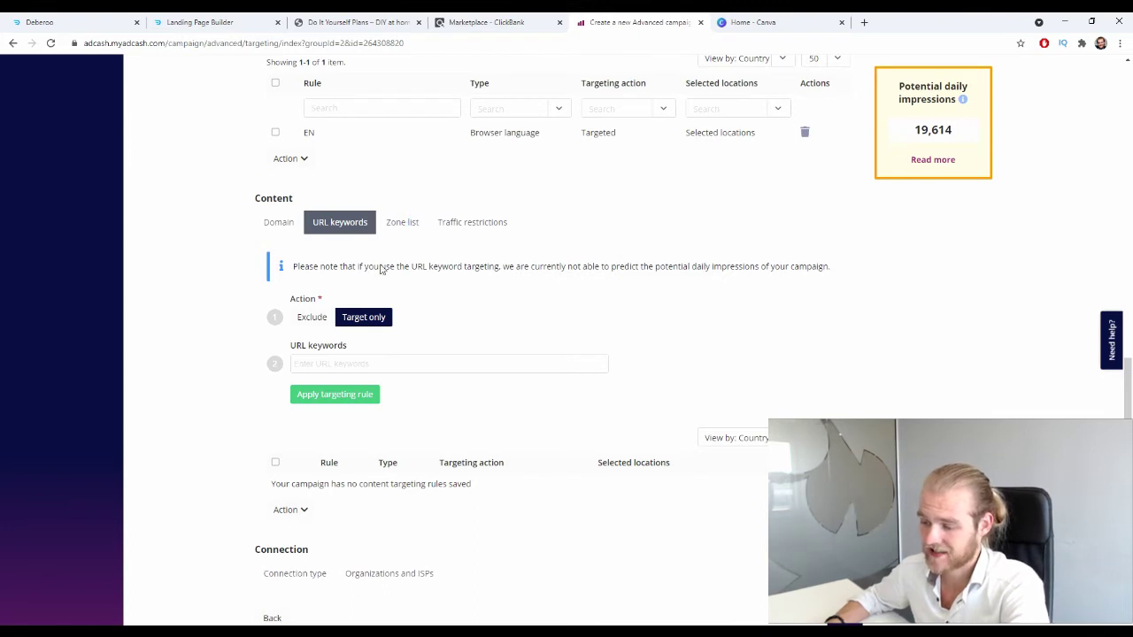
{"action": "left_click", "coordinate": [400, 222]}
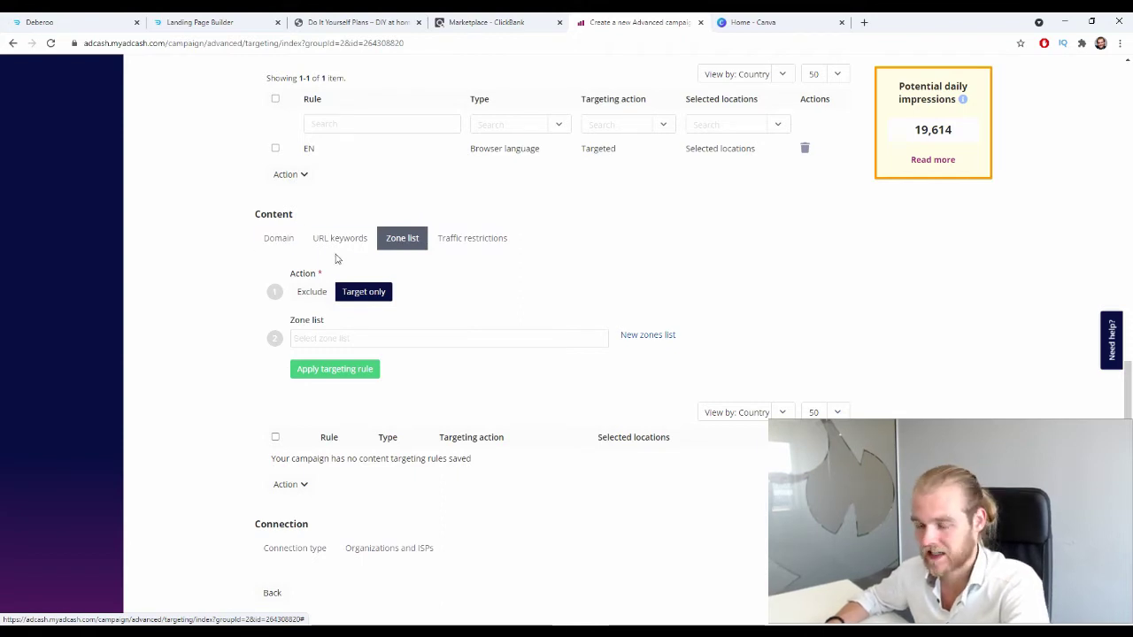
{"action": "left_click", "coordinate": [501, 246]}
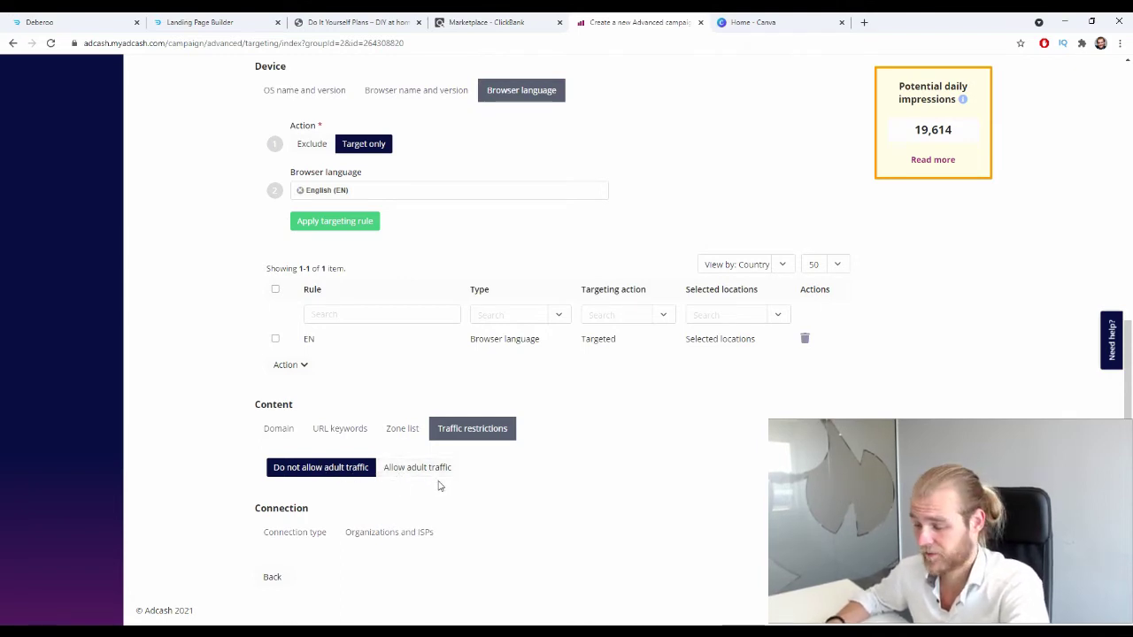
Examine the connection types available for targeting under Connection and leave the action on Exclude without adding a rule
{"action": "double_click", "coordinate": [258, 508]}
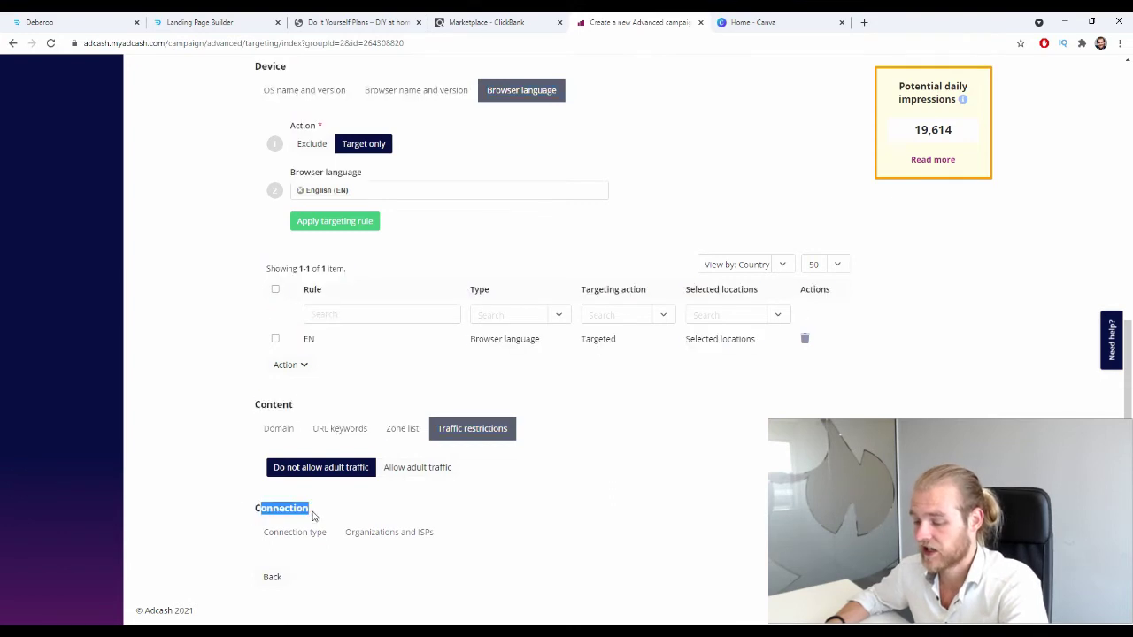
{"action": "left_click", "coordinate": [374, 506]}
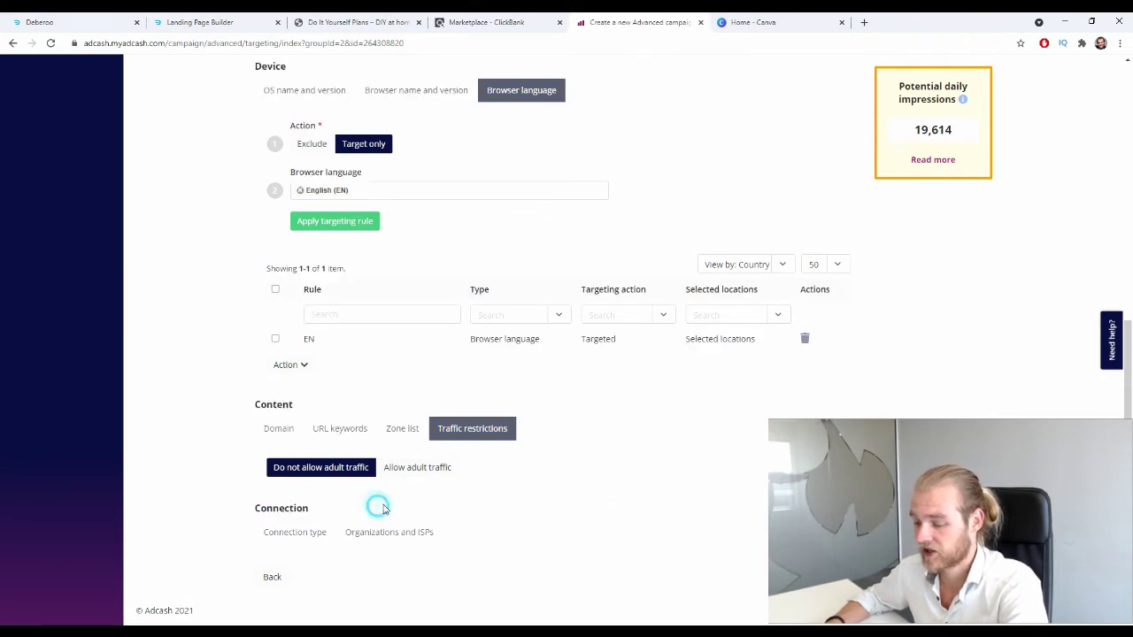
{"action": "left_click", "coordinate": [283, 535]}
{"action": "scroll", "coordinate": [462, 377], "scroll_direction": "down", "scroll_amount": 3}
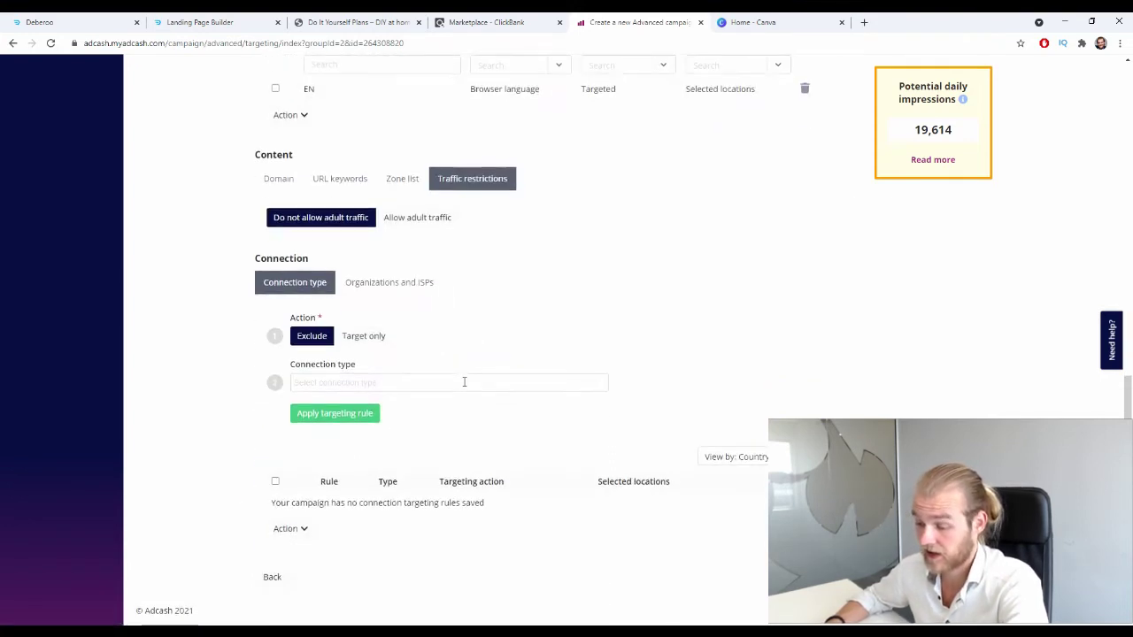
{"action": "left_click", "coordinate": [364, 335]}
{"action": "left_click", "coordinate": [348, 384]}
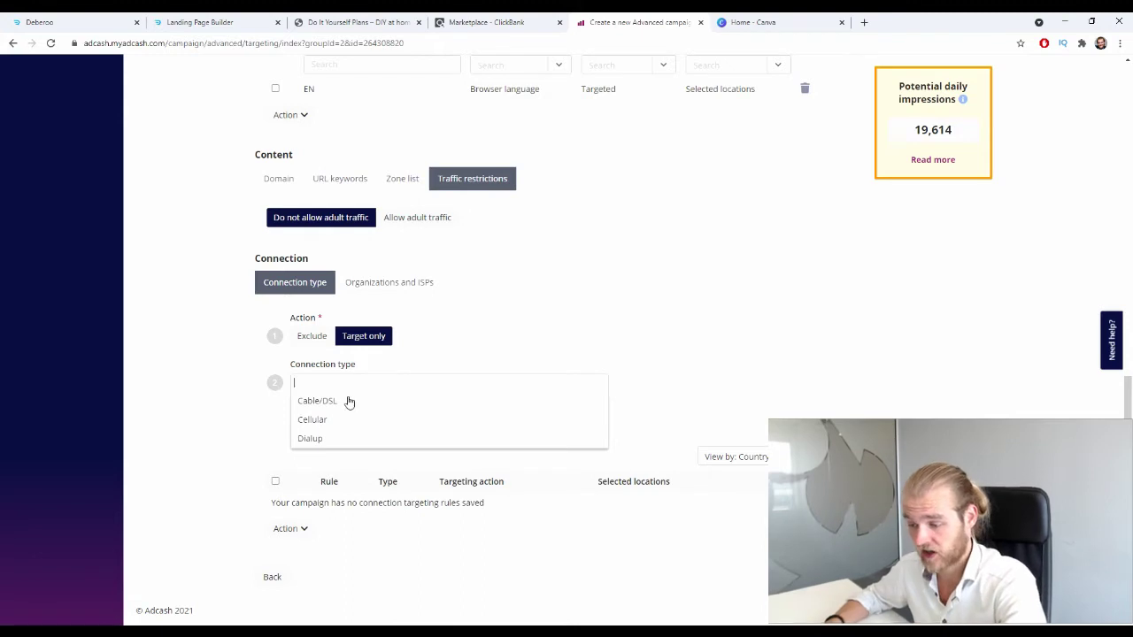
{"action": "left_click", "coordinate": [327, 340]}
{"action": "left_click", "coordinate": [318, 337]}
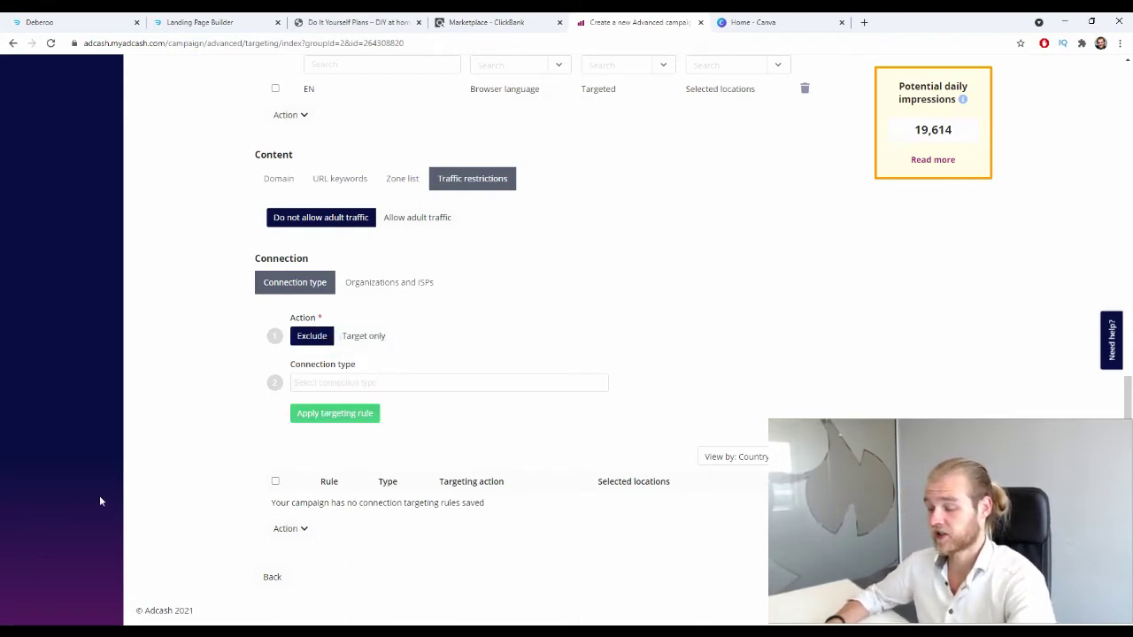
Search the Organizations and ISPs targeting for "voda" and for "AT&T"
{"action": "left_click", "coordinate": [403, 291]}
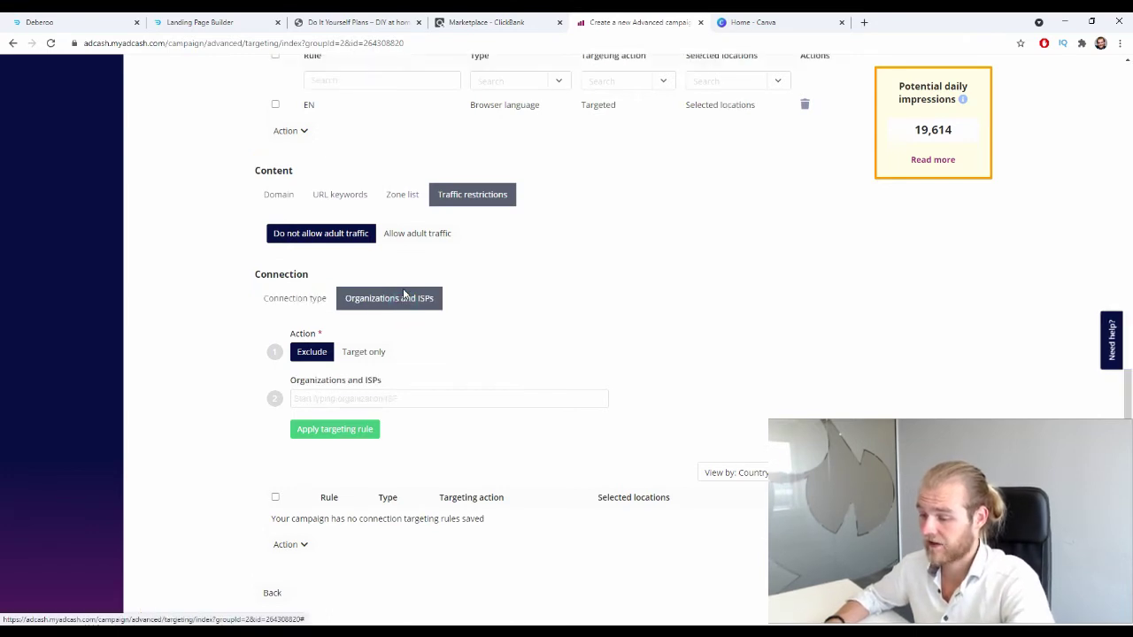
{"action": "left_click", "coordinate": [469, 399]}
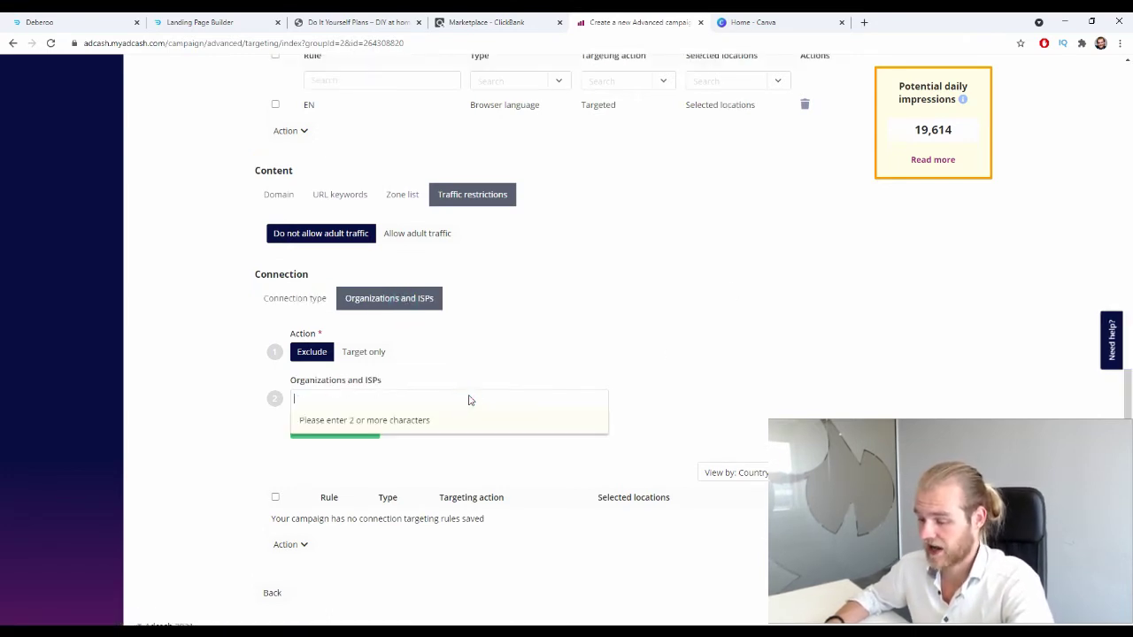
{"action": "type", "text": "voda"}
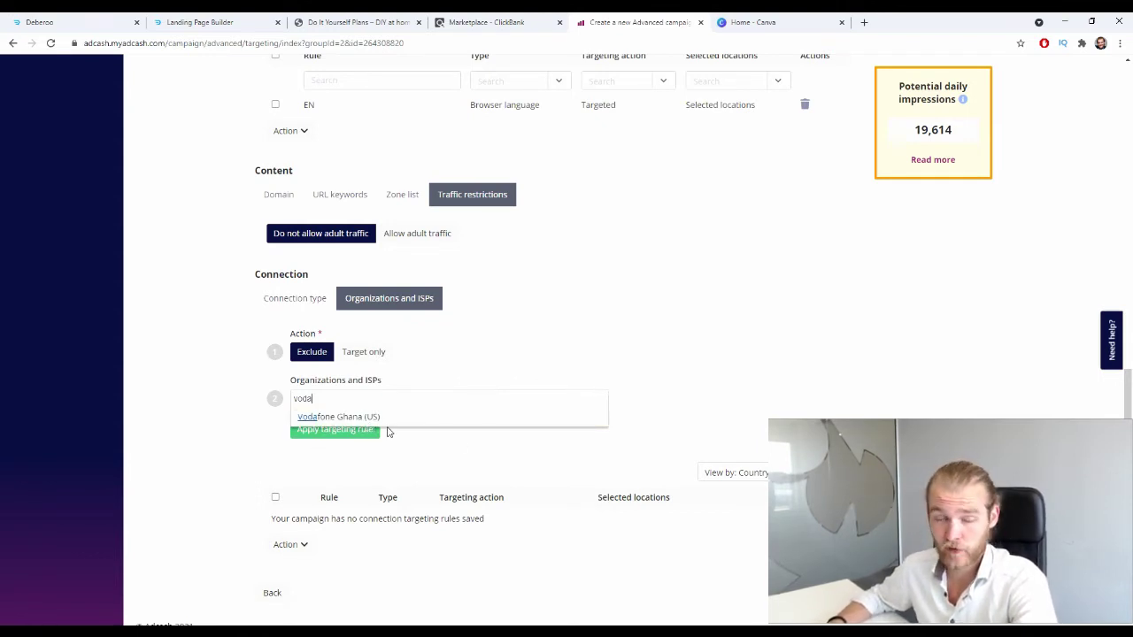
{"action": "key", "text": "ctrl+a"}
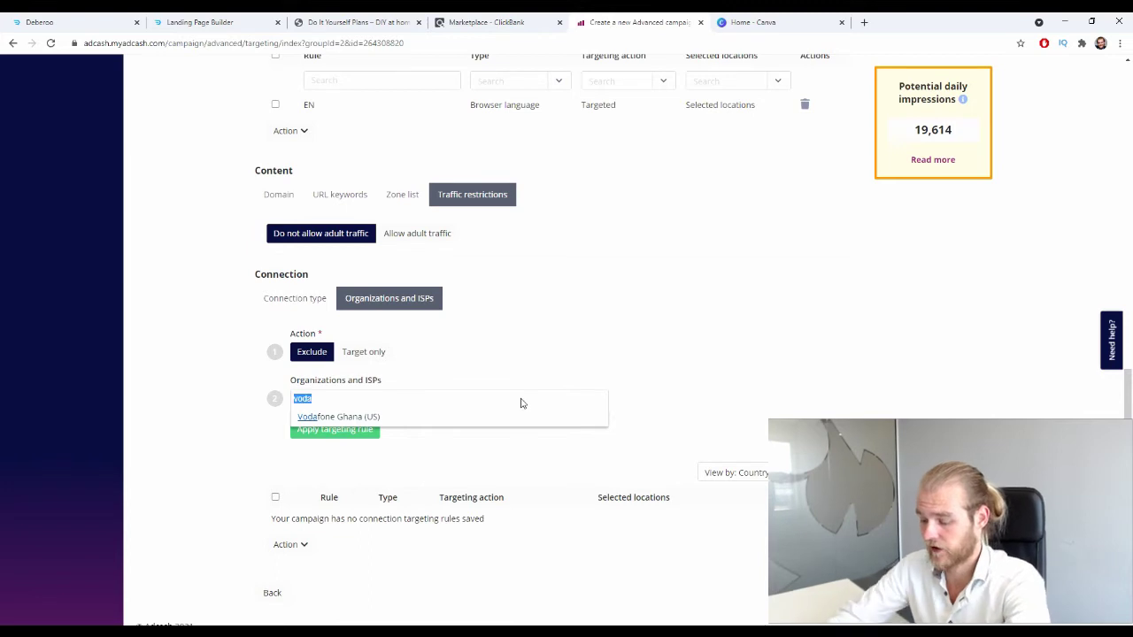
{"action": "type", "text": "AT&T"}
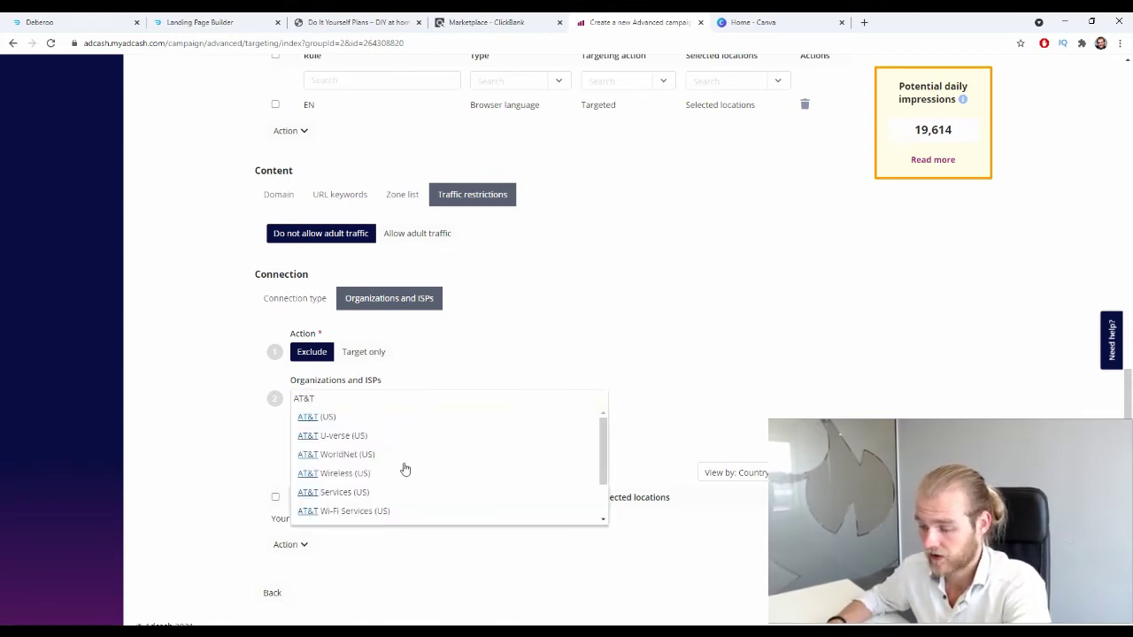
Look through the AT&T providers under Organizations and ISPs and dismiss the list without selecting any
{"action": "scroll", "coordinate": [407, 509], "scroll_direction": "down", "scroll_amount": 1}
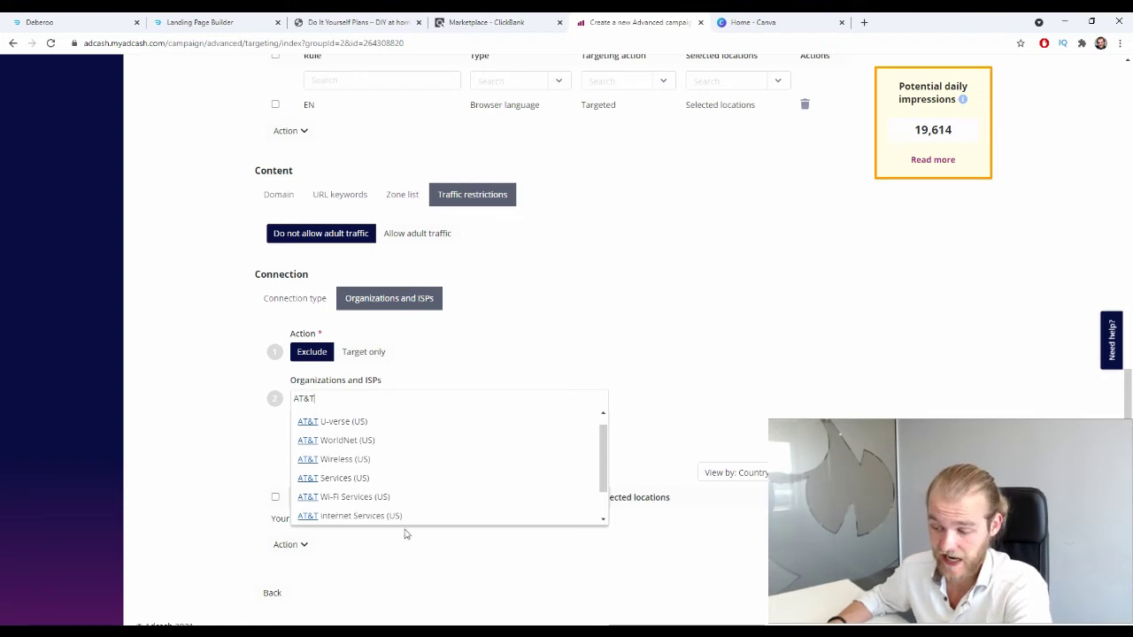
{"action": "scroll", "coordinate": [469, 508], "scroll_direction": "down", "scroll_amount": 4}
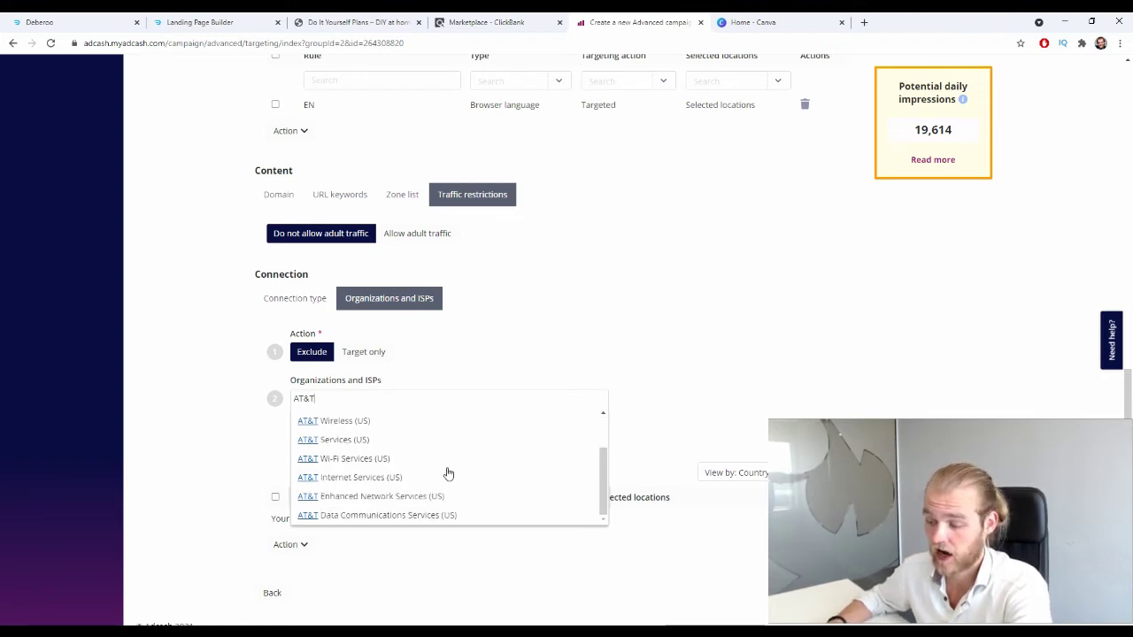
{"action": "left_click", "coordinate": [198, 424]}
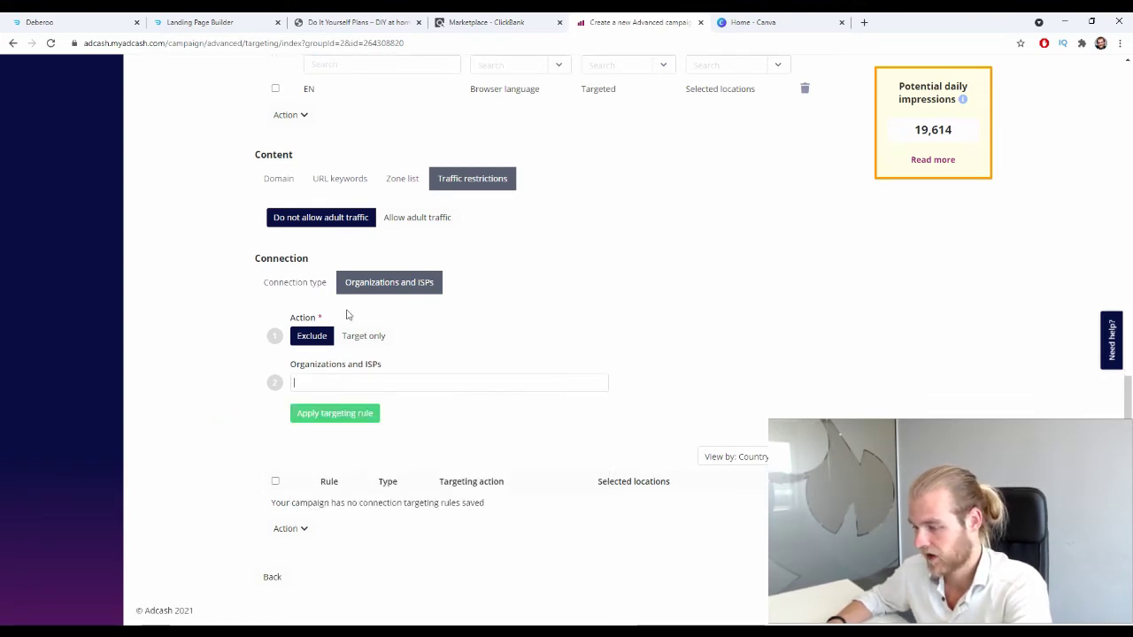
Continue to the campaign's Creatives stage and choose Native as the creative type
{"action": "left_click", "coordinate": [803, 577]}
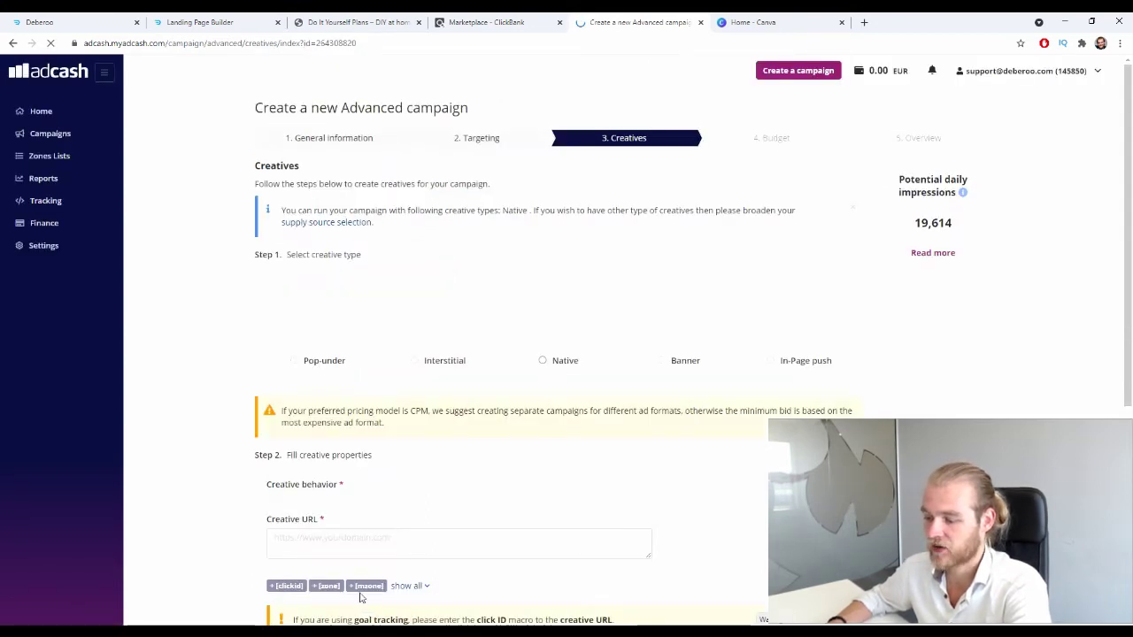
{"action": "left_click", "coordinate": [561, 359]}
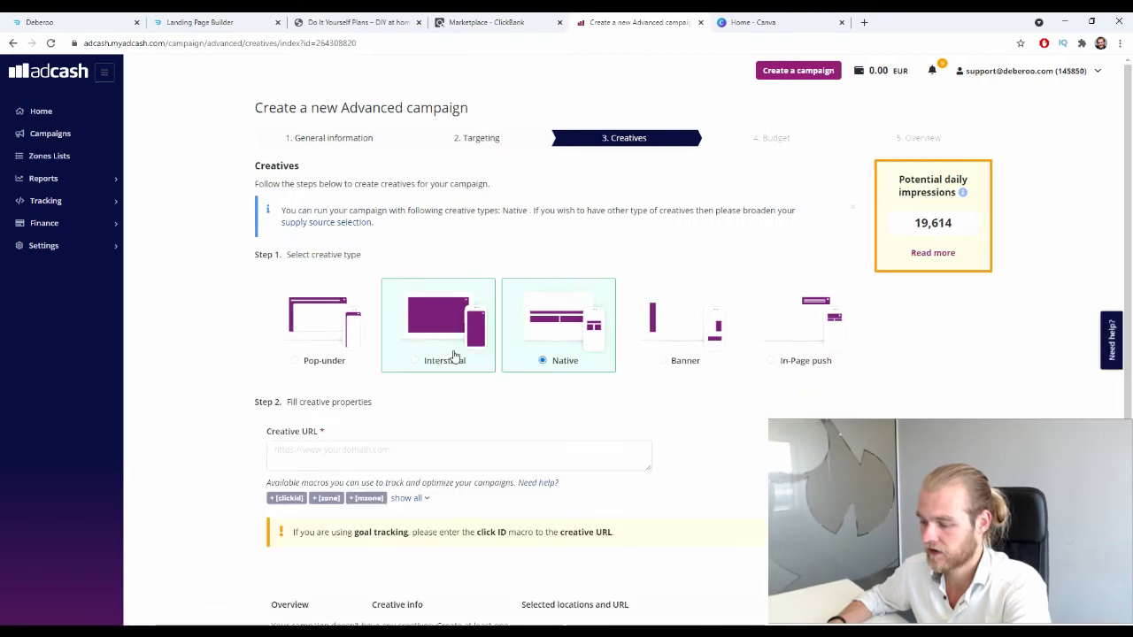
Paste the campaign's tracking link, ending with the [clickid] macro, as the Creative URL
{"action": "scroll", "coordinate": [432, 372], "scroll_direction": "down", "scroll_amount": 3}
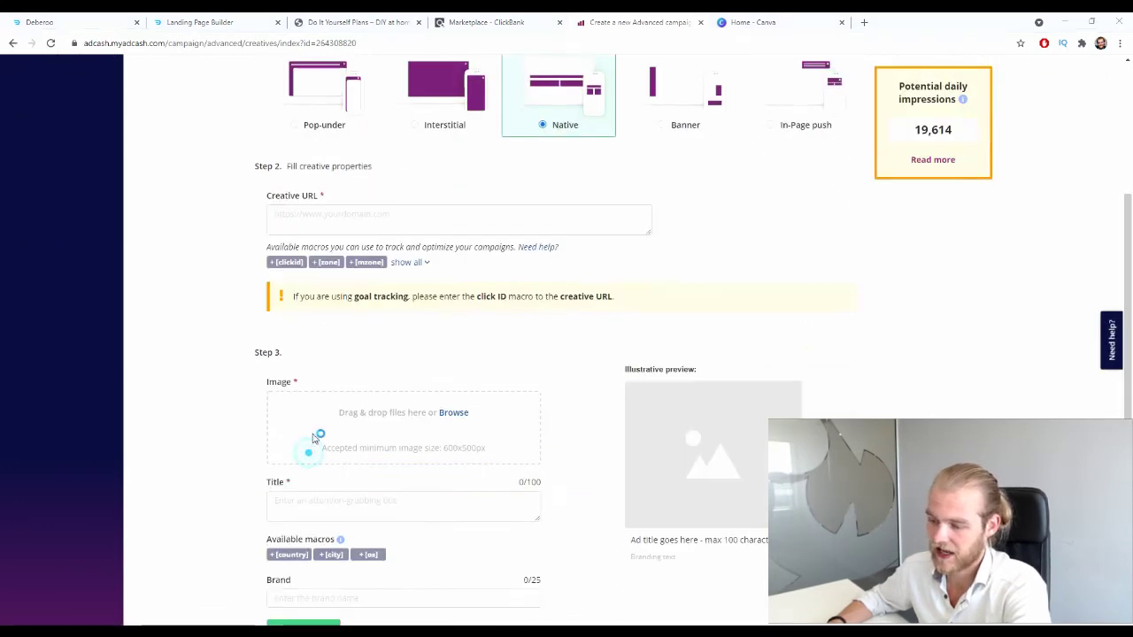
{"action": "left_click", "coordinate": [316, 435]}
{"action": "key", "text": "Escape"}
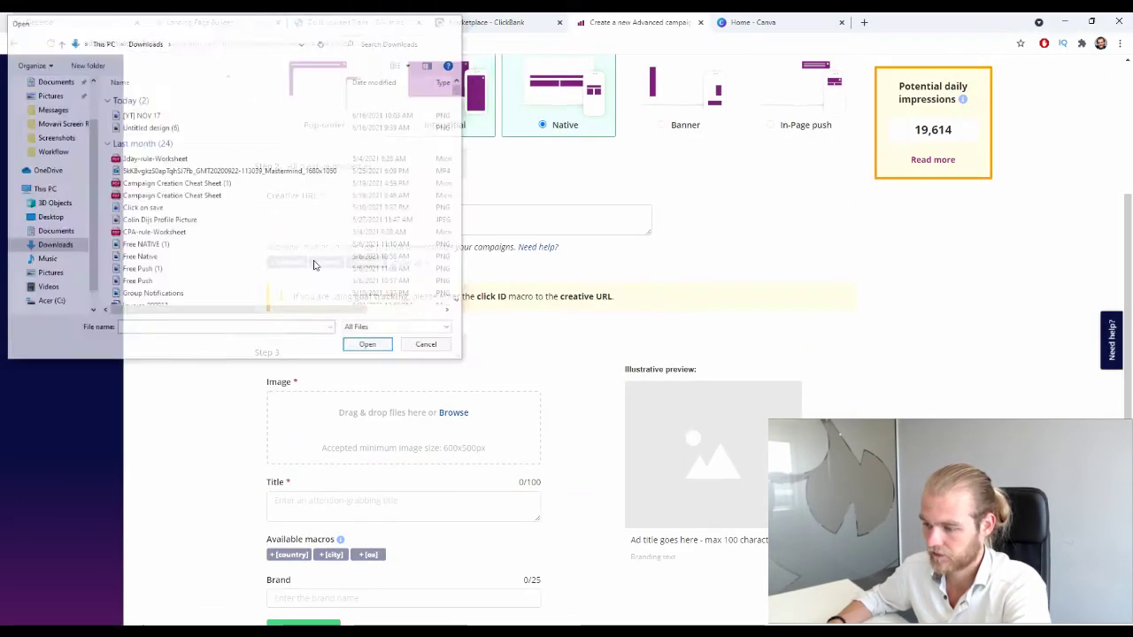
{"action": "left_click", "coordinate": [335, 221]}
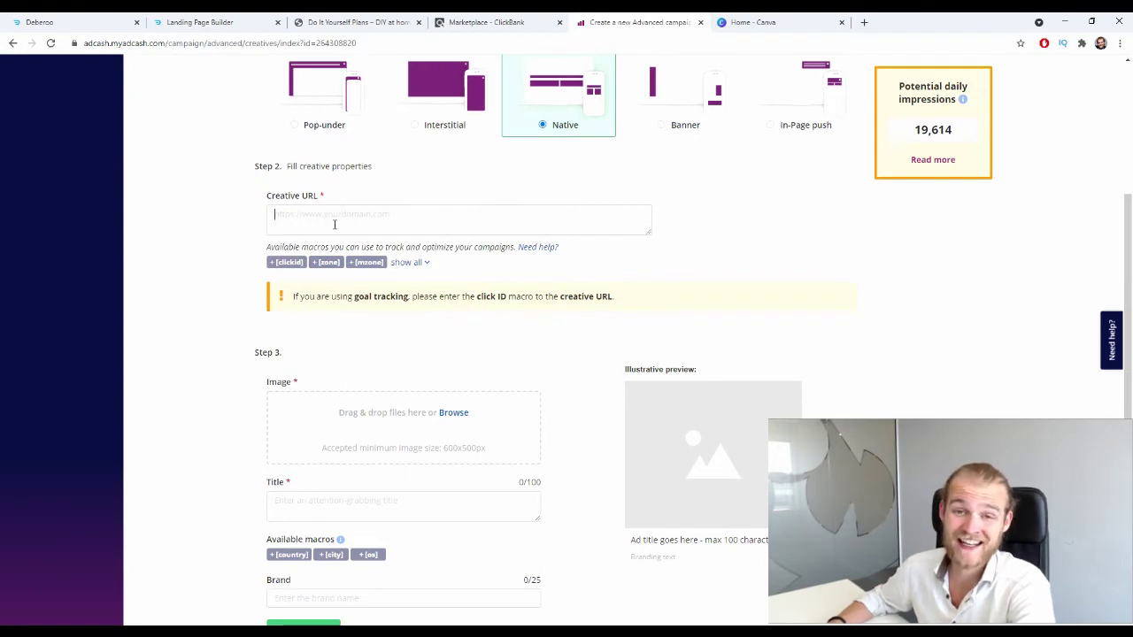
{"action": "key", "text": "ctrl+v"}
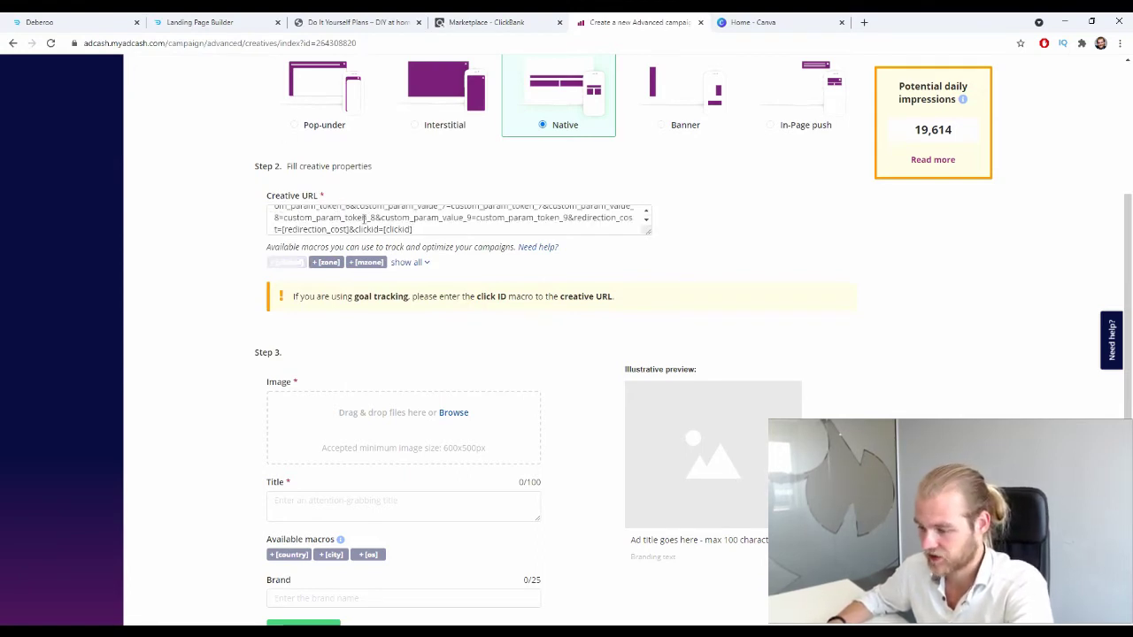
Switch to Canva and create a new custom-size design of 600 x 500 px for the ad image
{"action": "scroll", "coordinate": [217, 283], "scroll_direction": "down", "scroll_amount": 2}
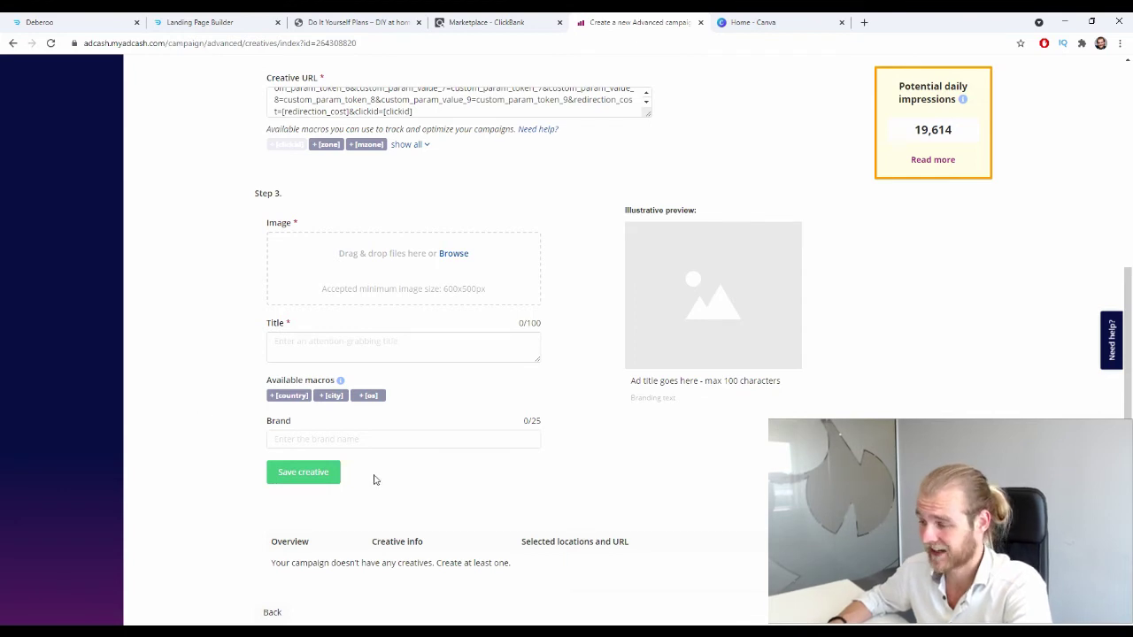
{"action": "left_click", "coordinate": [790, 17]}
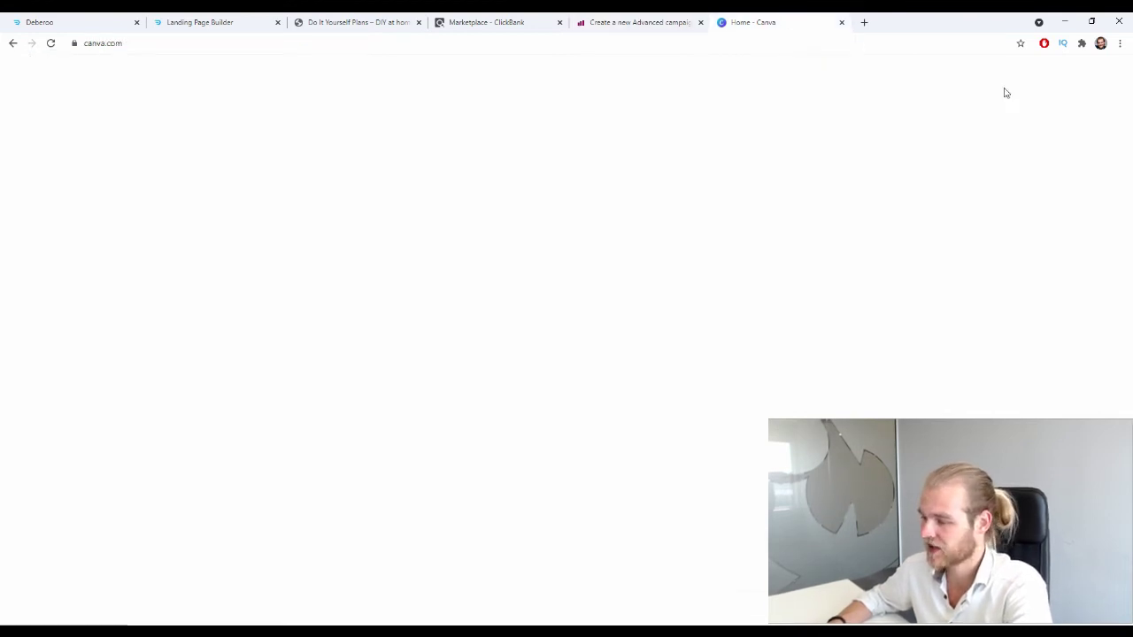
{"action": "left_click", "coordinate": [1061, 137]}
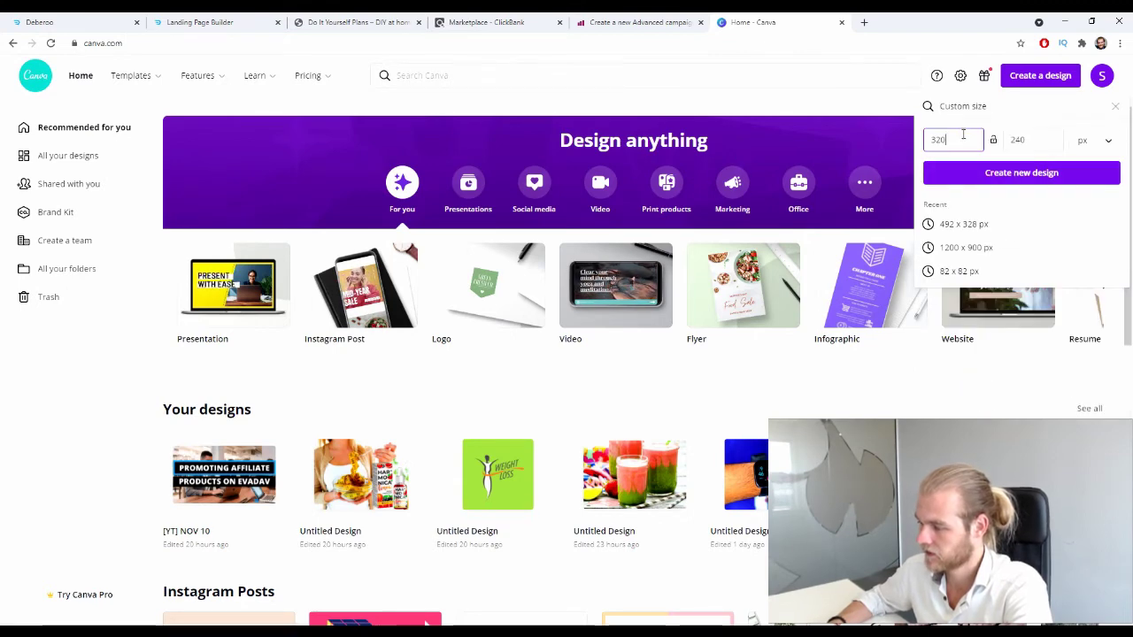
{"action": "key", "text": "BackSpace"}
{"action": "key", "text": "BackSpace"}
{"action": "key", "text": "BackSpace"}
{"action": "type", "text": "600"}
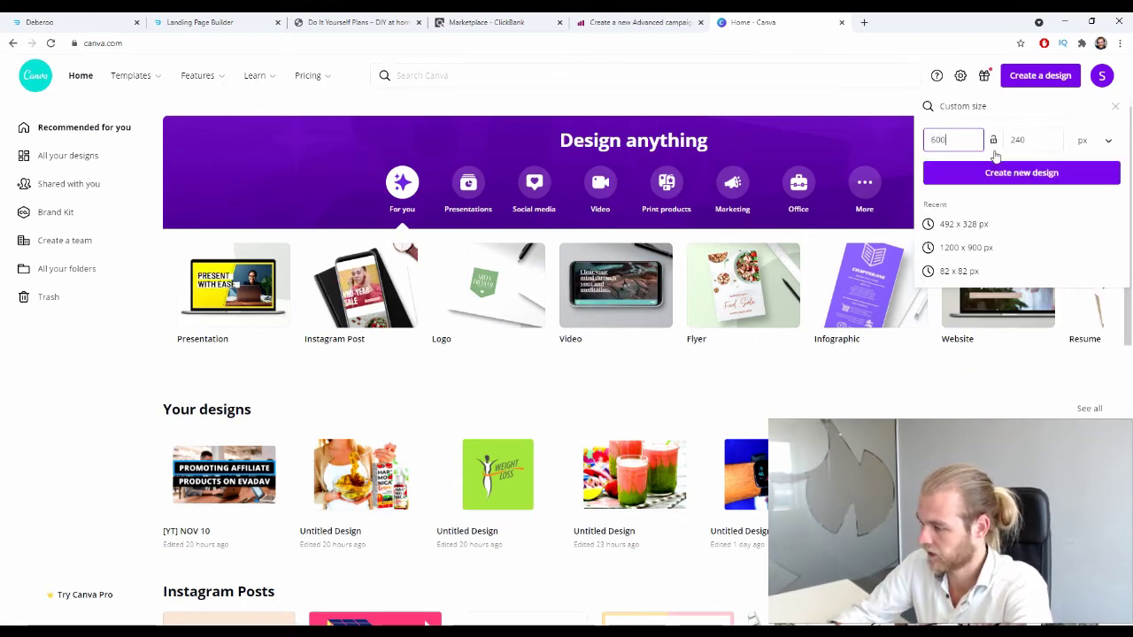
{"action": "key", "text": "Tab"}
{"action": "type", "text": "500"}
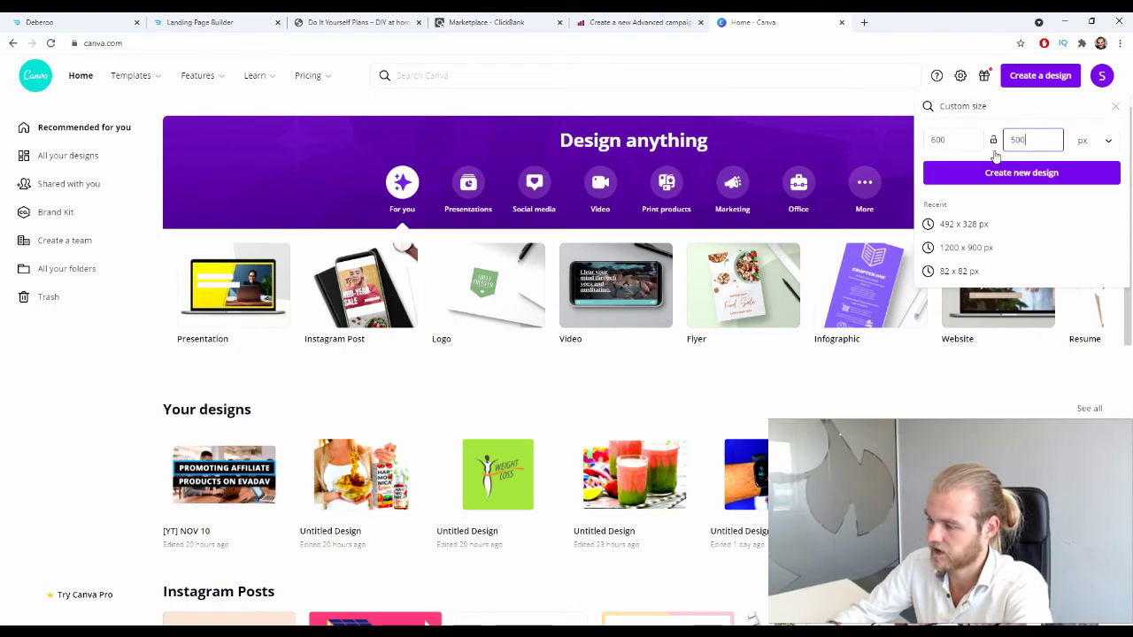
{"action": "key", "text": "Return"}
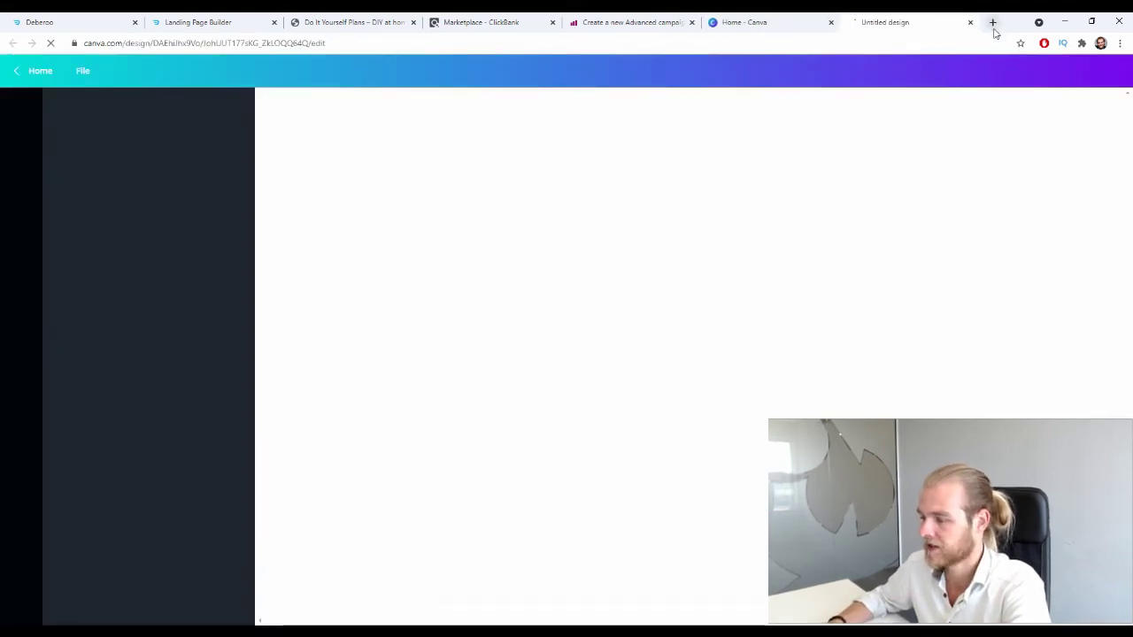
Search Google Images for "dead battery" in a new browser tab and look through the pictures
{"action": "left_click", "coordinate": [993, 22]}
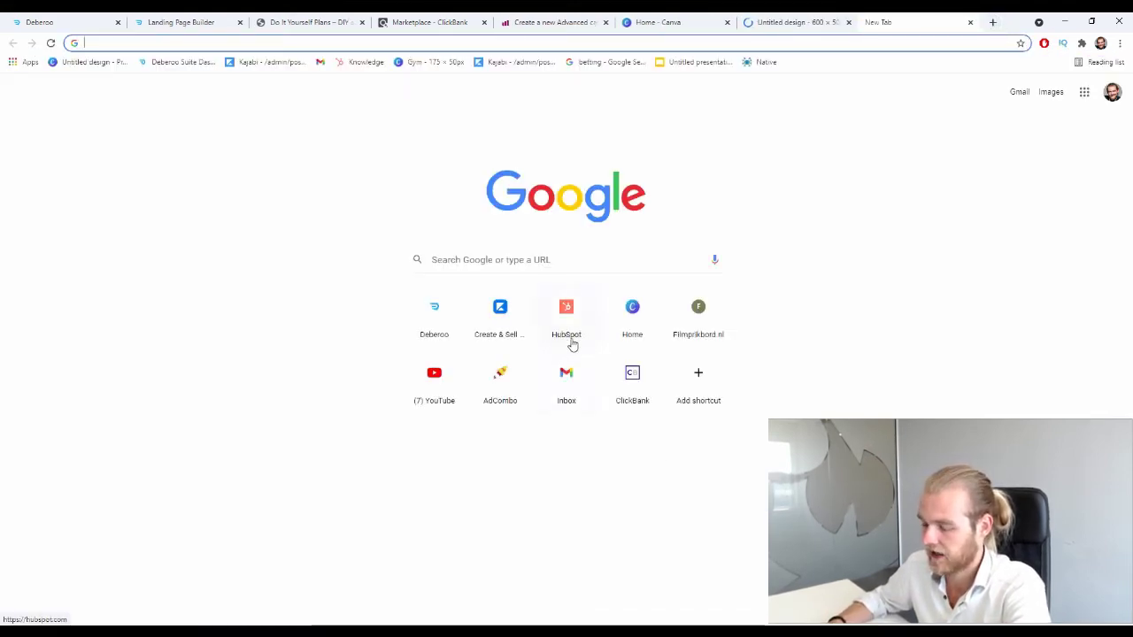
{"action": "type", "text": "b"}
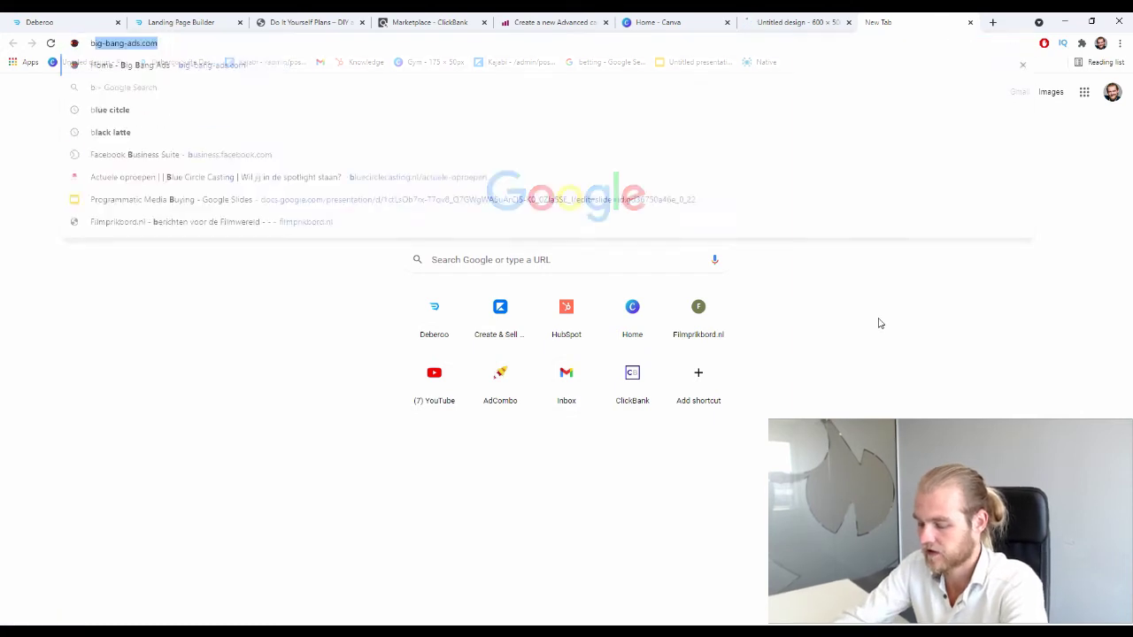
{"action": "type", "text": "attedea"}
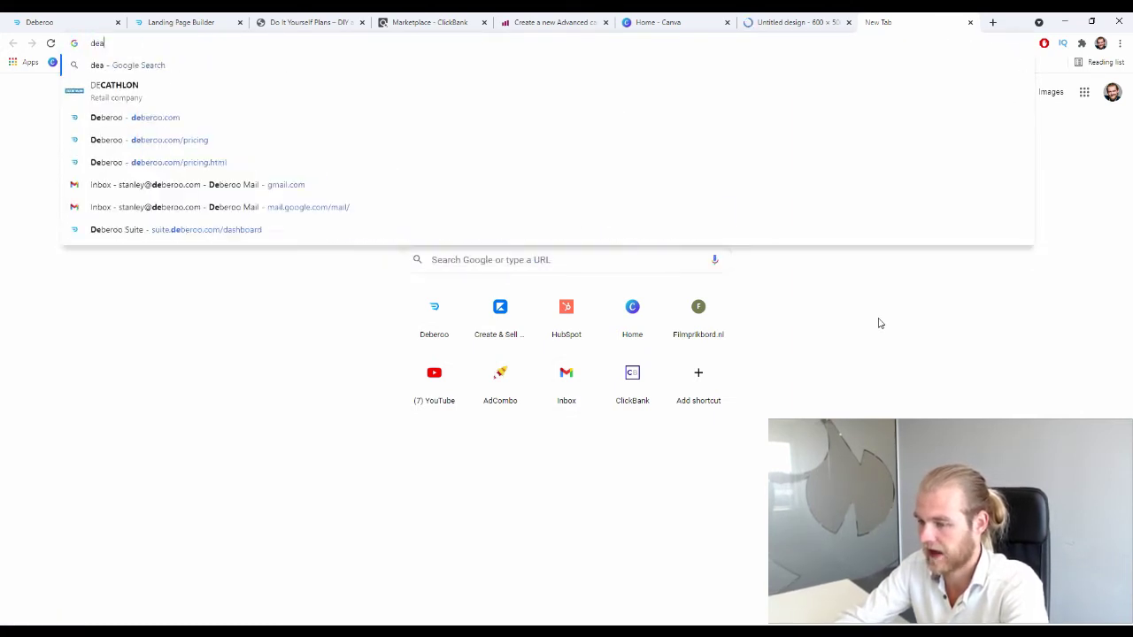
{"action": "type", "text": "d battery"}
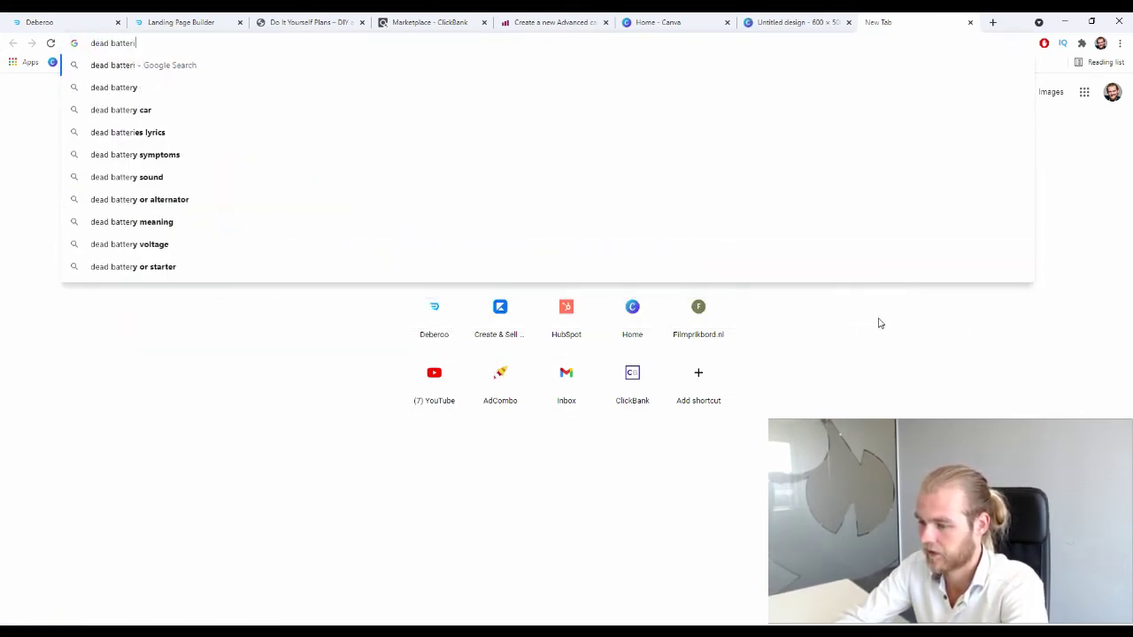
{"action": "key", "text": "Return"}
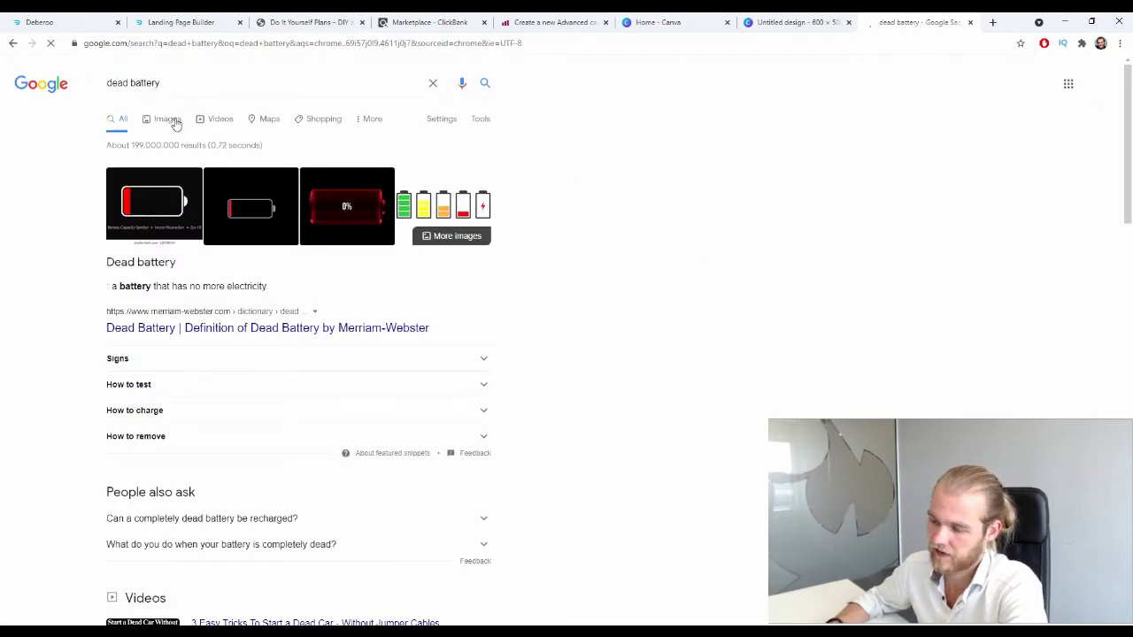
{"action": "left_click", "coordinate": [170, 119]}
{"action": "scroll", "coordinate": [97, 363], "scroll_direction": "down", "scroll_amount": 5}
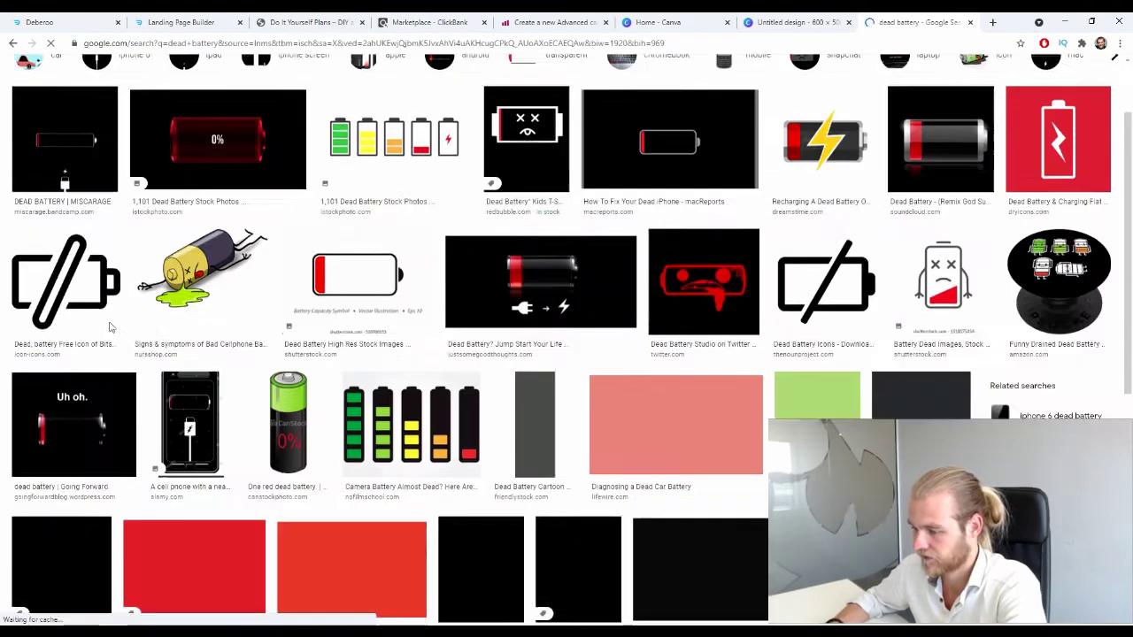
{"action": "scroll", "coordinate": [286, 253], "scroll_direction": "down", "scroll_amount": 2}
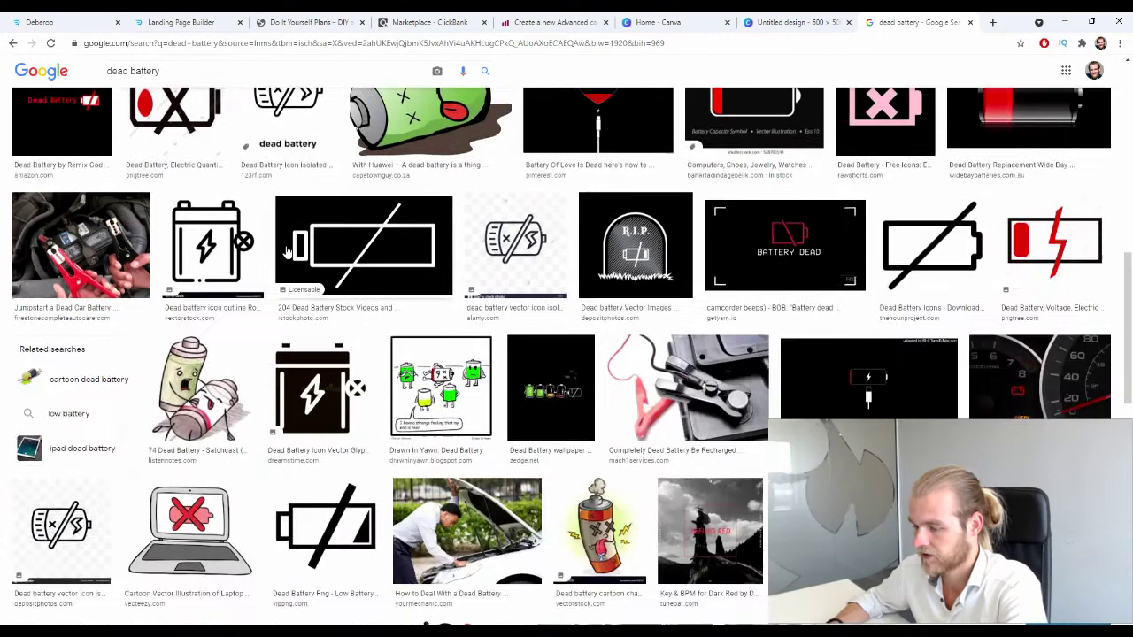
Refine the image search to "dead car battery"
{"action": "left_click", "coordinate": [132, 71]}
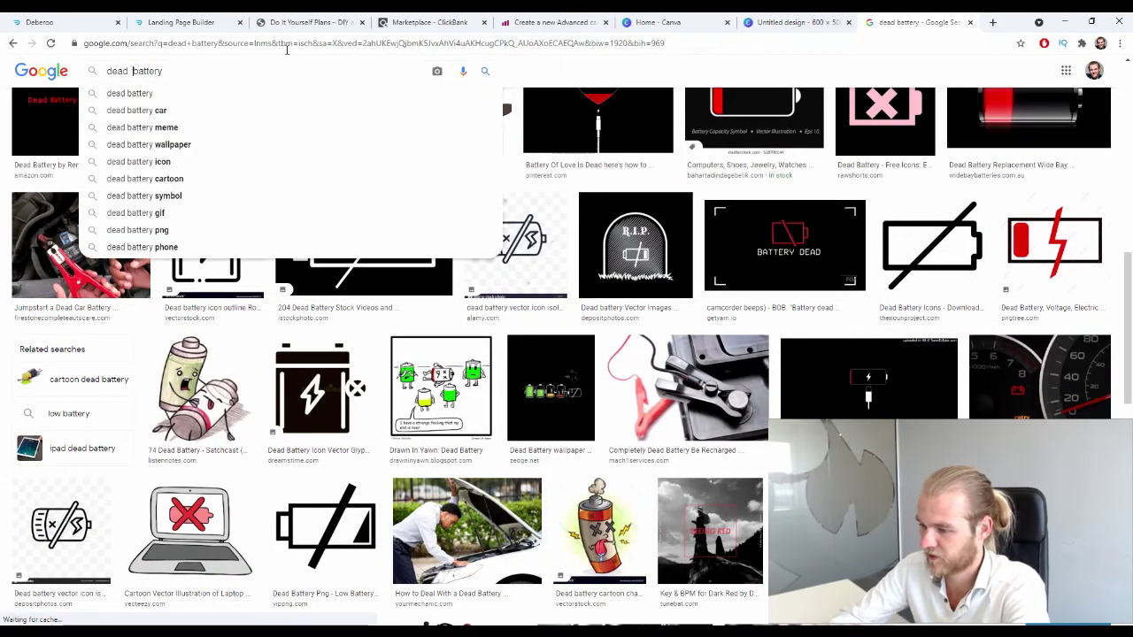
{"action": "type", "text": "car"}
{"action": "key", "text": "Return"}
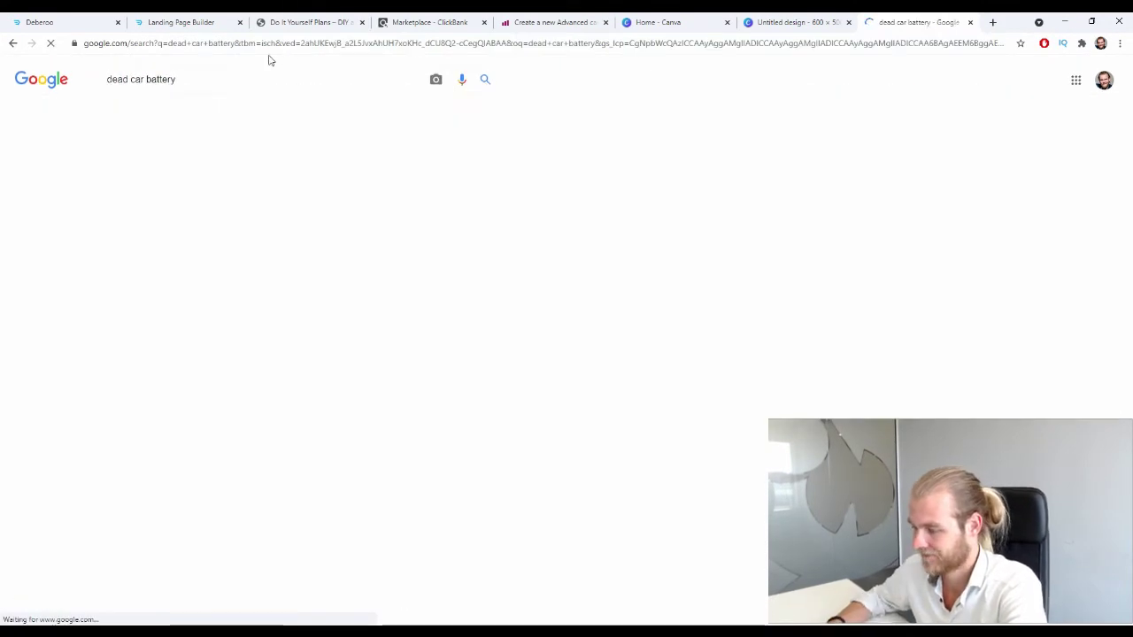
Look through the "dead car battery" image results for a picture suitable for the ad
{"action": "scroll", "coordinate": [688, 310], "scroll_direction": "down", "scroll_amount": 5}
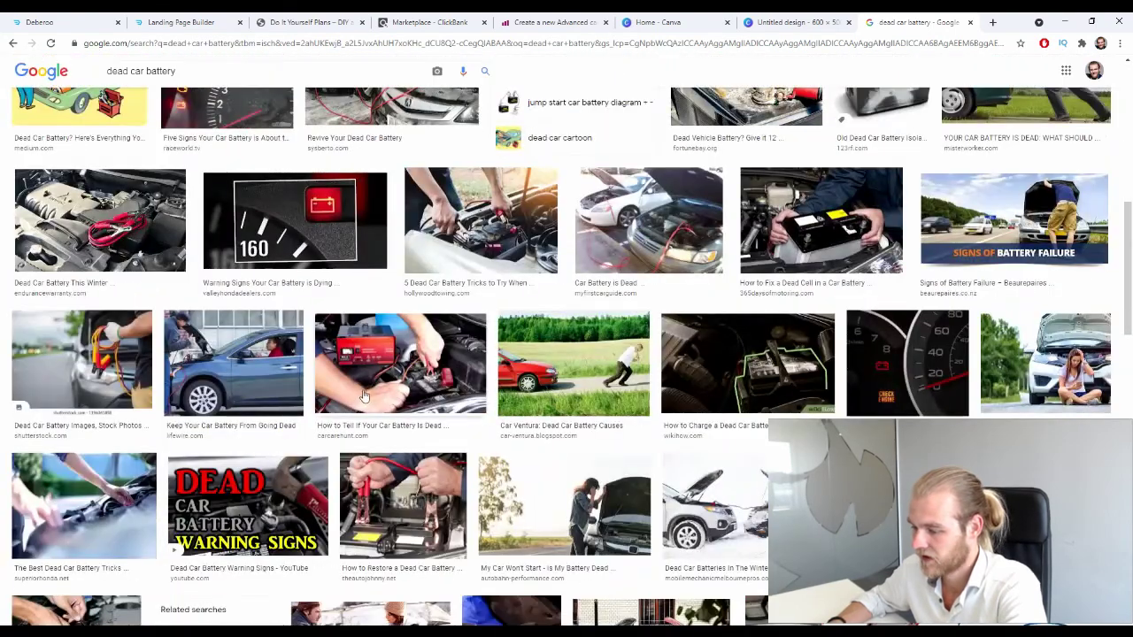
{"action": "scroll", "coordinate": [688, 310], "scroll_direction": "down", "scroll_amount": 3}
{"action": "scroll", "coordinate": [673, 315], "scroll_direction": "down", "scroll_amount": 2}
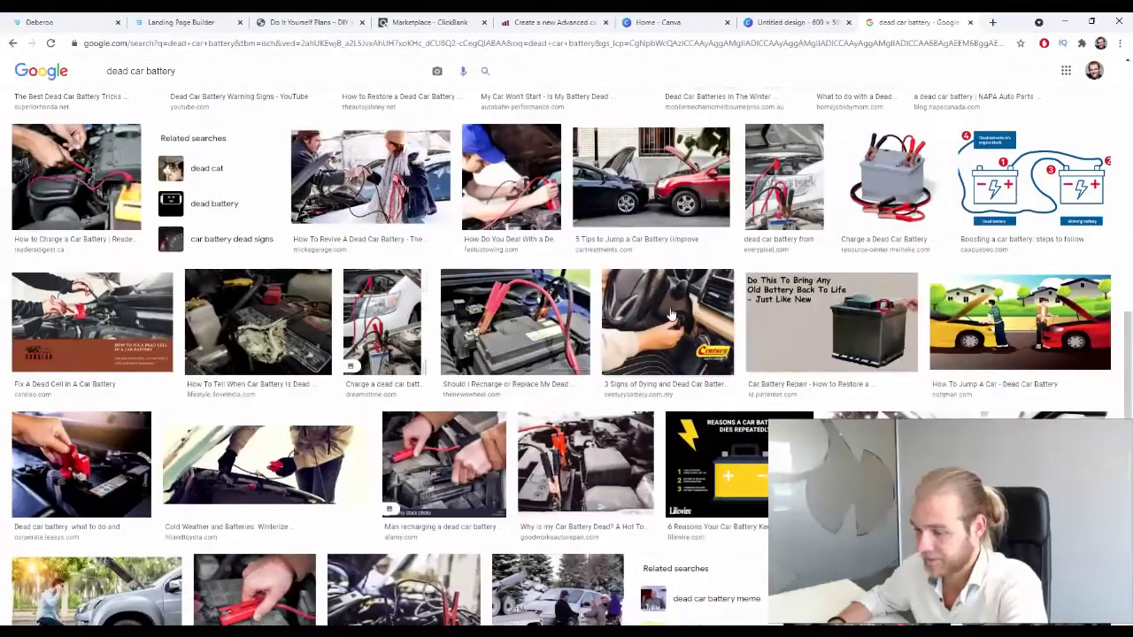
{"action": "scroll", "coordinate": [669, 312], "scroll_direction": "down", "scroll_amount": 3}
{"action": "scroll", "coordinate": [647, 310], "scroll_direction": "down", "scroll_amount": 3}
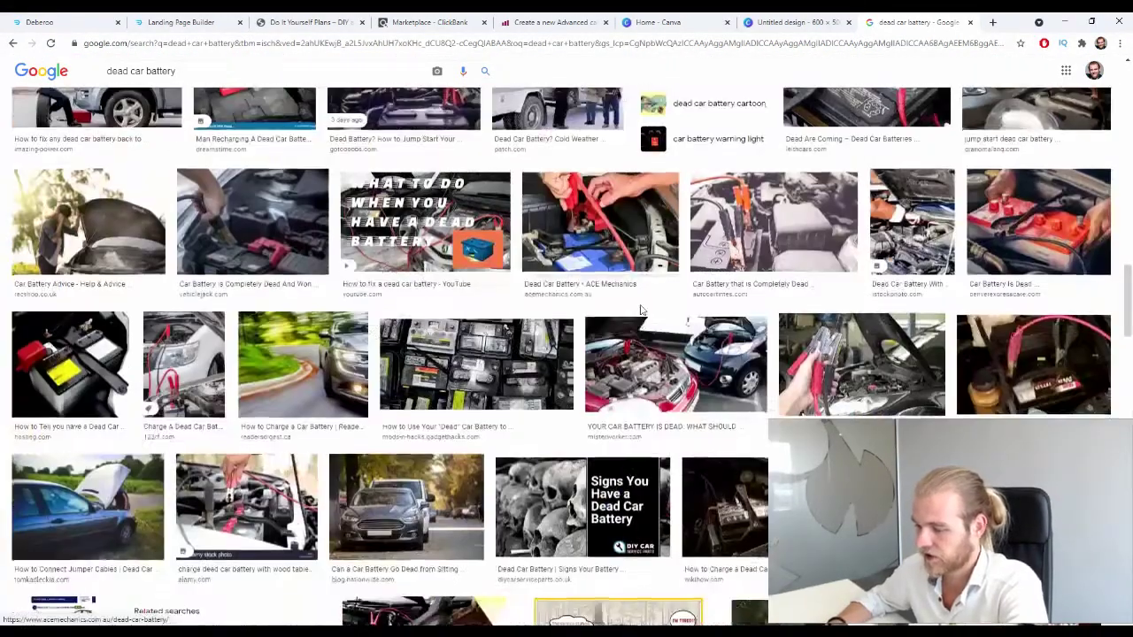
{"action": "scroll", "coordinate": [637, 312], "scroll_direction": "down", "scroll_amount": 5}
{"action": "scroll", "coordinate": [632, 316], "scroll_direction": "up", "scroll_amount": 4}
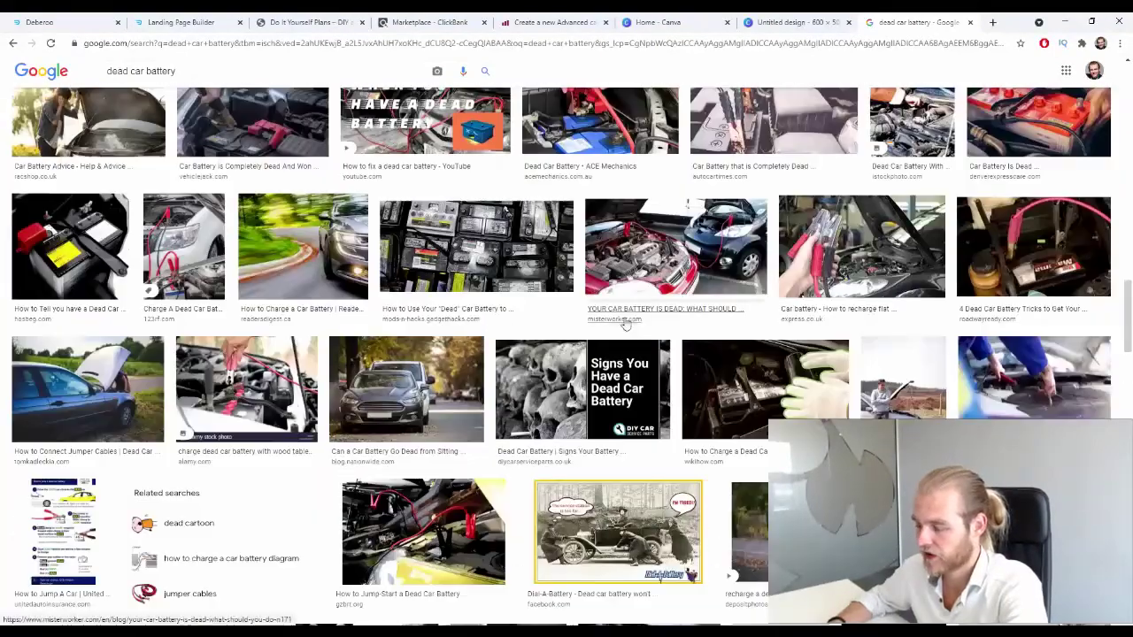
{"action": "scroll", "coordinate": [602, 345], "scroll_direction": "down", "scroll_amount": 4}
{"action": "scroll", "coordinate": [495, 321], "scroll_direction": "down", "scroll_amount": 3}
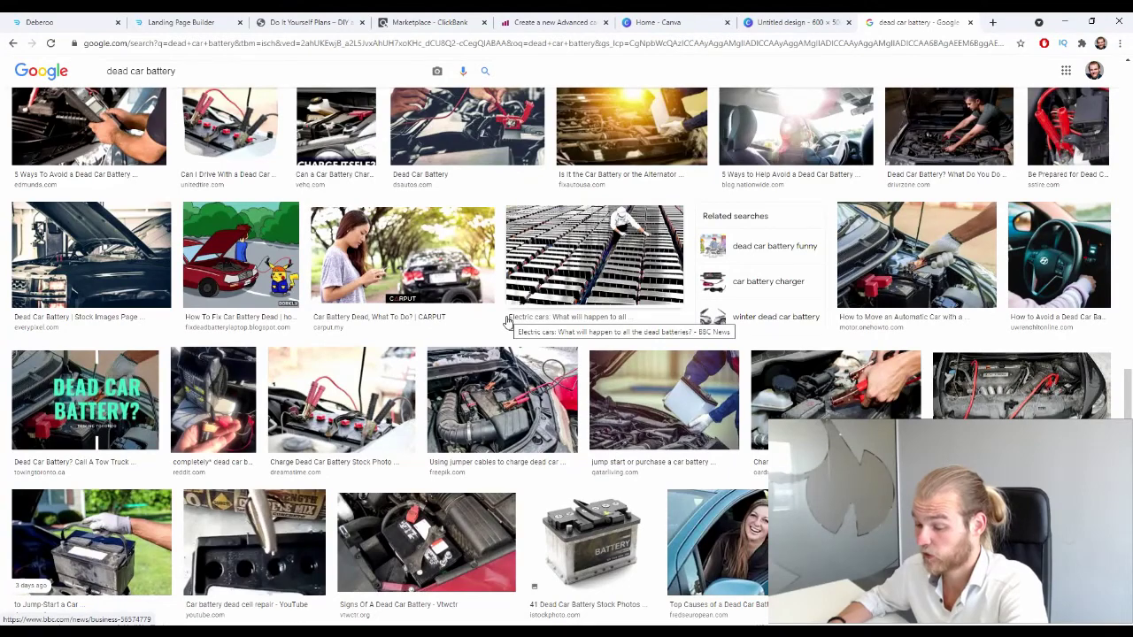
{"action": "scroll", "coordinate": [509, 321], "scroll_direction": "down", "scroll_amount": 3}
{"action": "scroll", "coordinate": [509, 319], "scroll_direction": "down", "scroll_amount": 3}
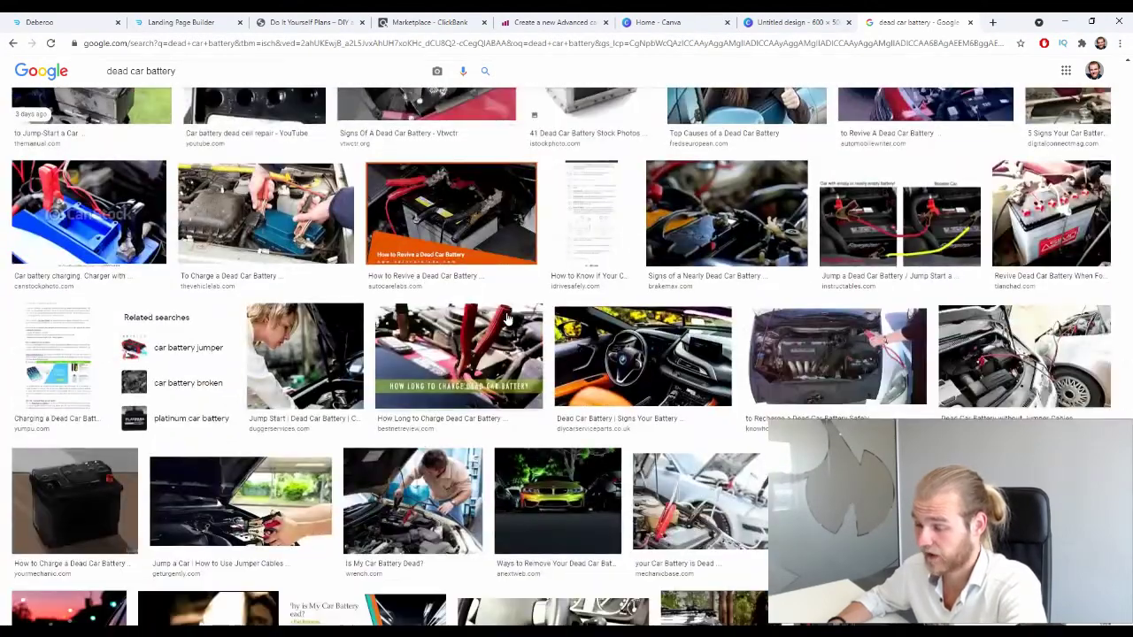
{"action": "scroll", "coordinate": [507, 319], "scroll_direction": "down", "scroll_amount": 1}
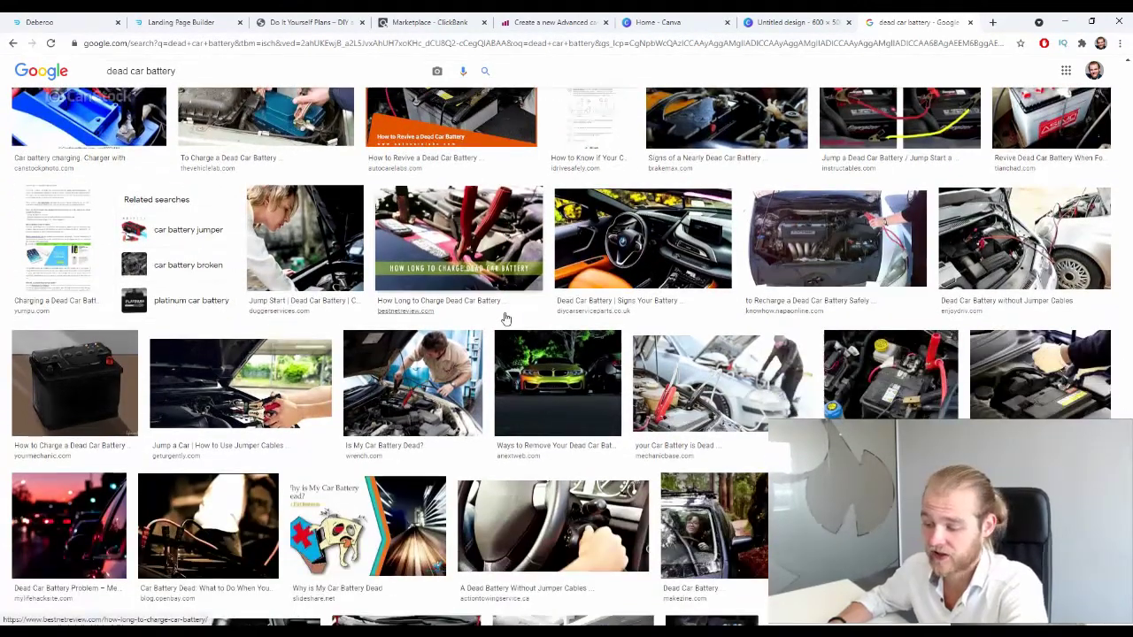
{"action": "scroll", "coordinate": [506, 318], "scroll_direction": "down", "scroll_amount": 8}
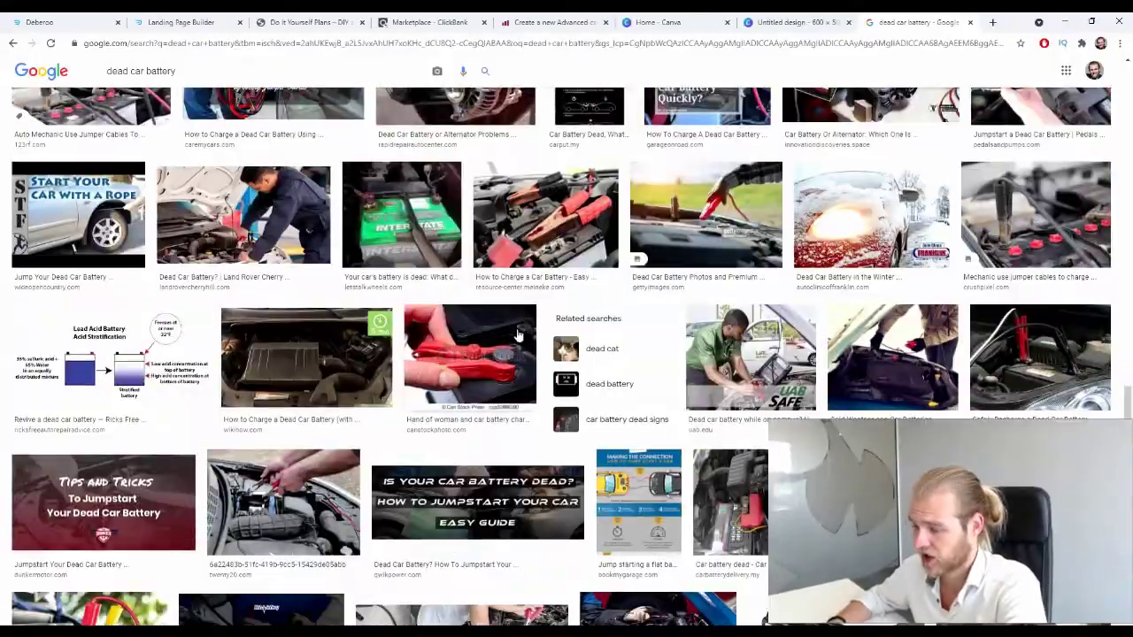
{"action": "scroll", "coordinate": [518, 333], "scroll_direction": "down", "scroll_amount": 10}
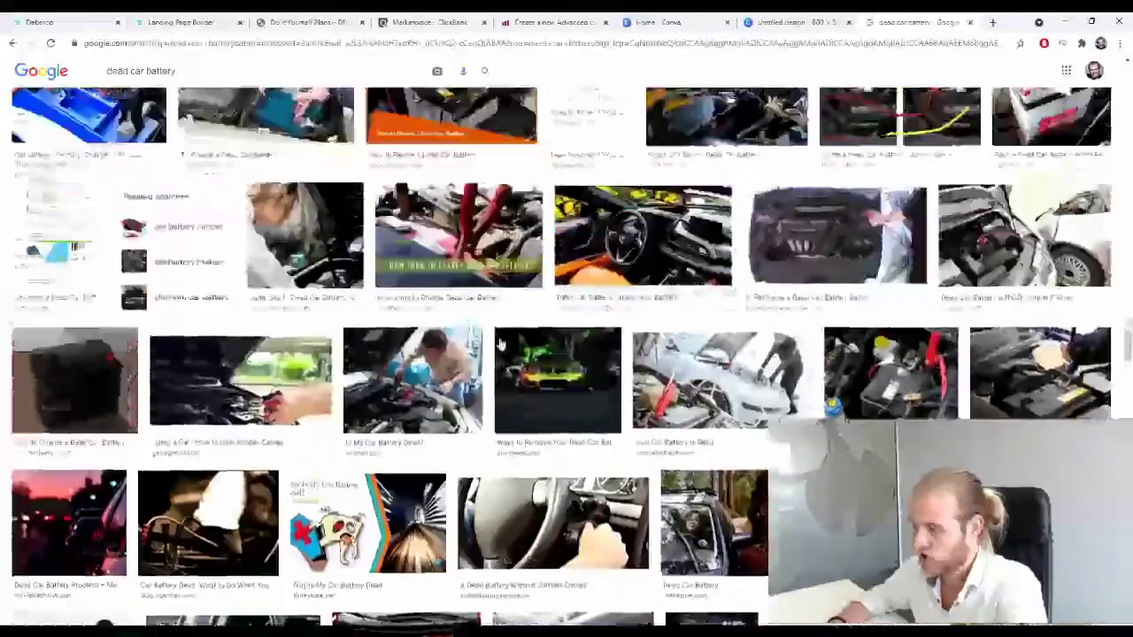
{"action": "scroll", "coordinate": [501, 339], "scroll_direction": "down", "scroll_amount": 10}
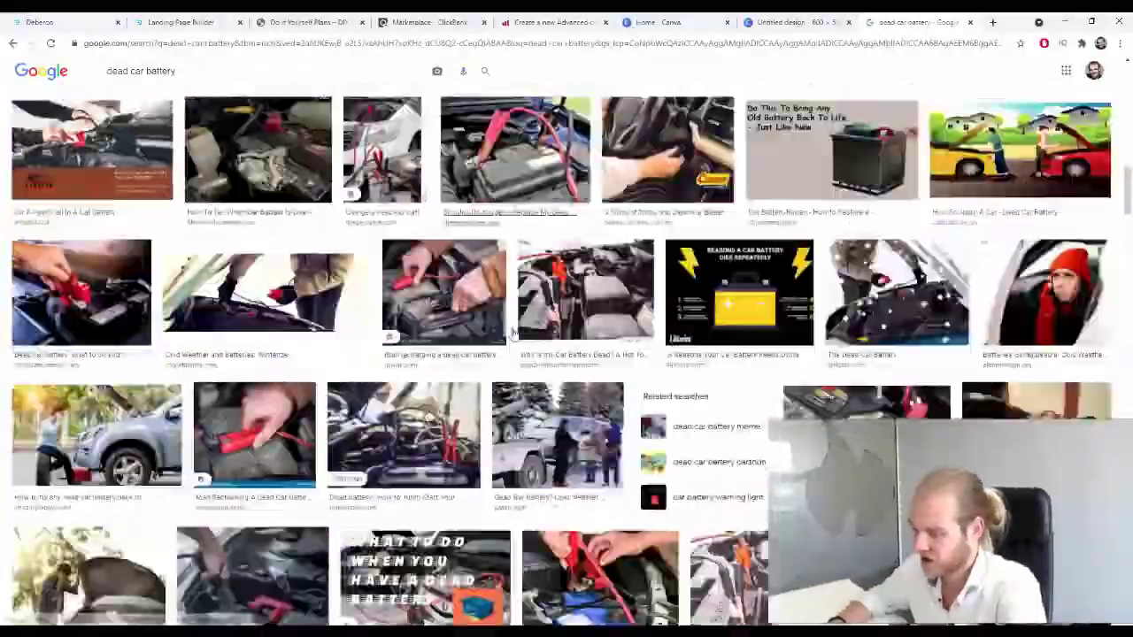
{"action": "scroll", "coordinate": [516, 332], "scroll_direction": "down", "scroll_amount": 10}
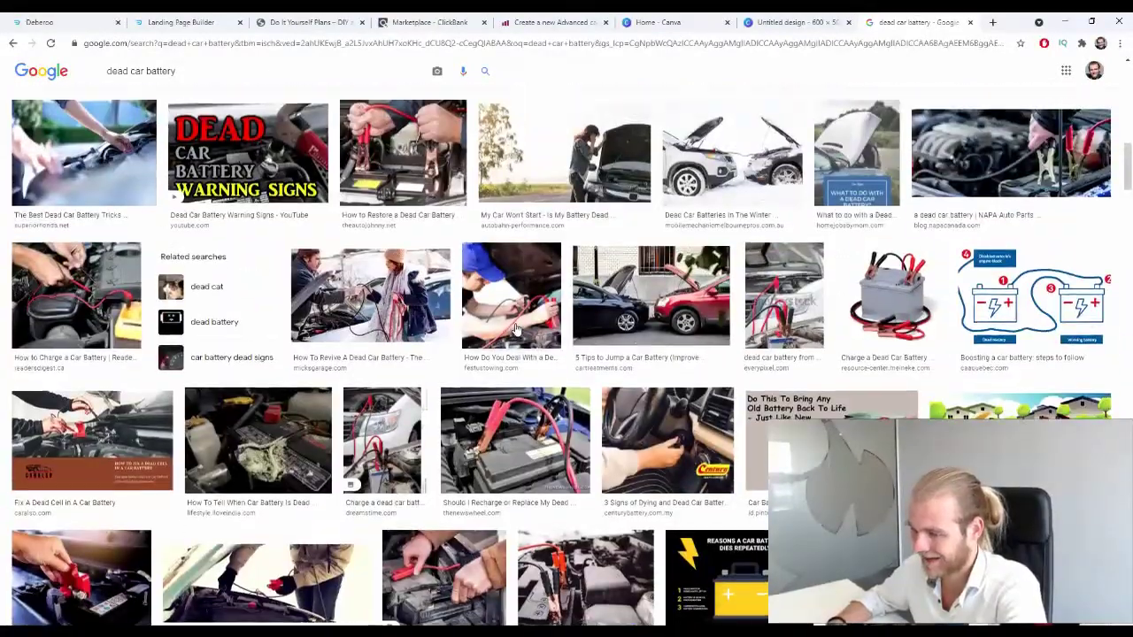
{"action": "scroll", "coordinate": [104, 448], "scroll_direction": "down", "scroll_amount": 5}
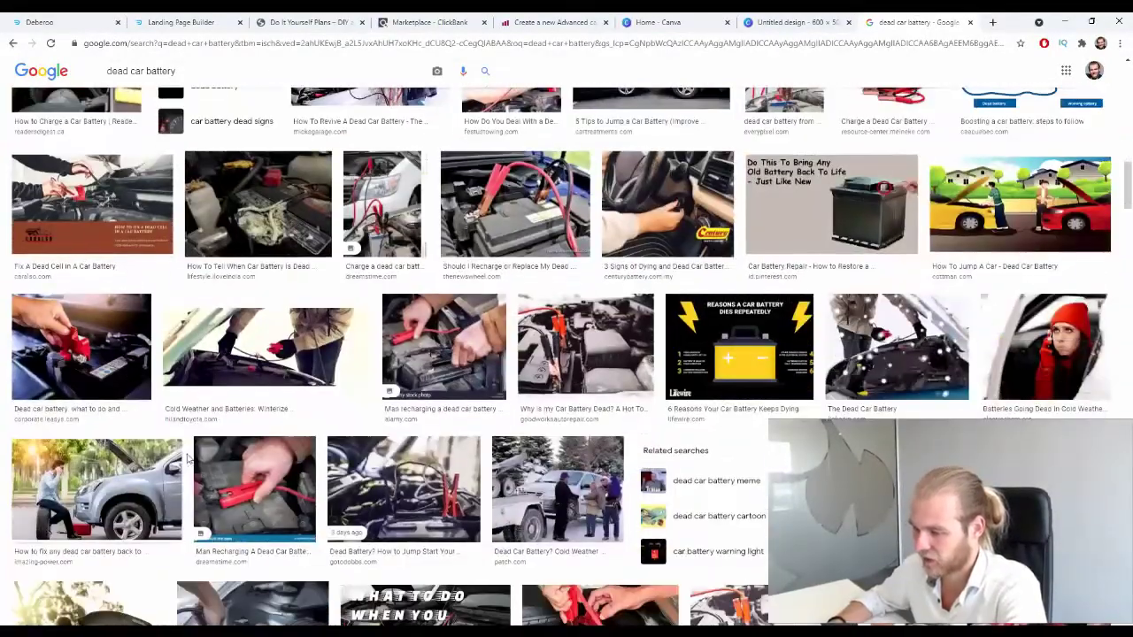
Preview The News Wheel's picture of jumper cables on a car battery and browse its full set of related images
{"action": "left_click", "coordinate": [549, 190]}
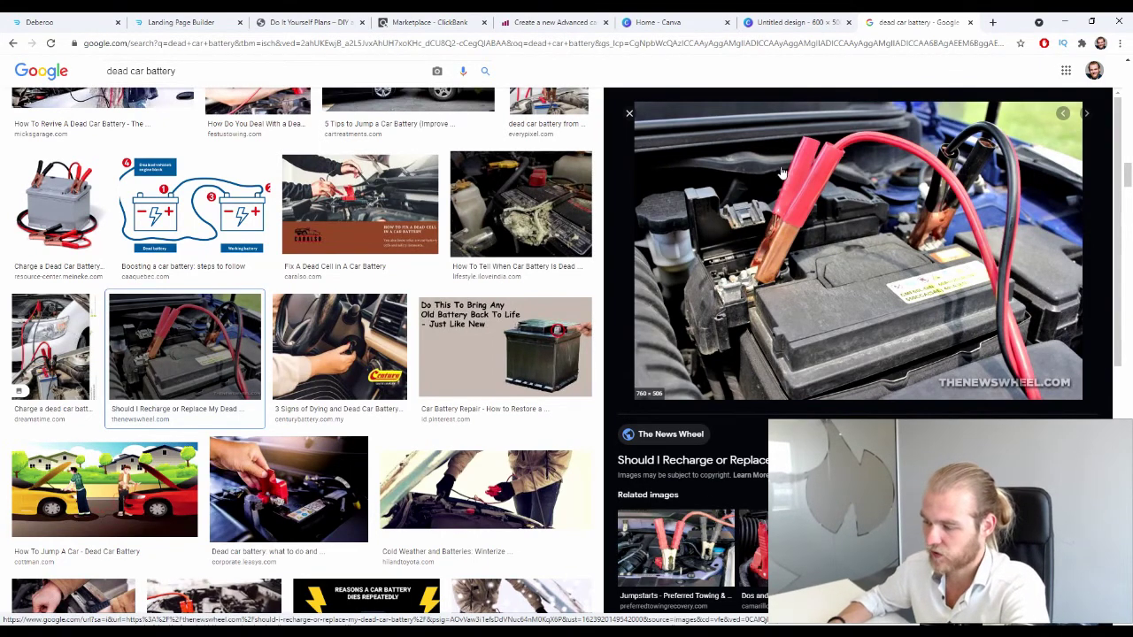
{"action": "scroll", "coordinate": [951, 374], "scroll_direction": "down", "scroll_amount": 10}
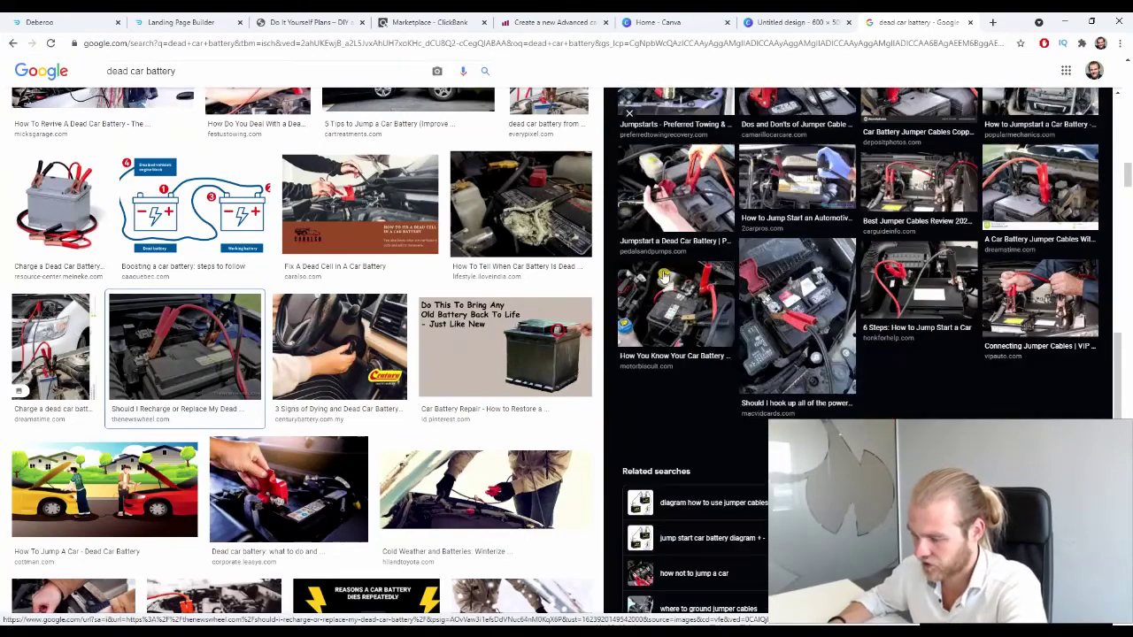
{"action": "left_click", "coordinate": [851, 411]}
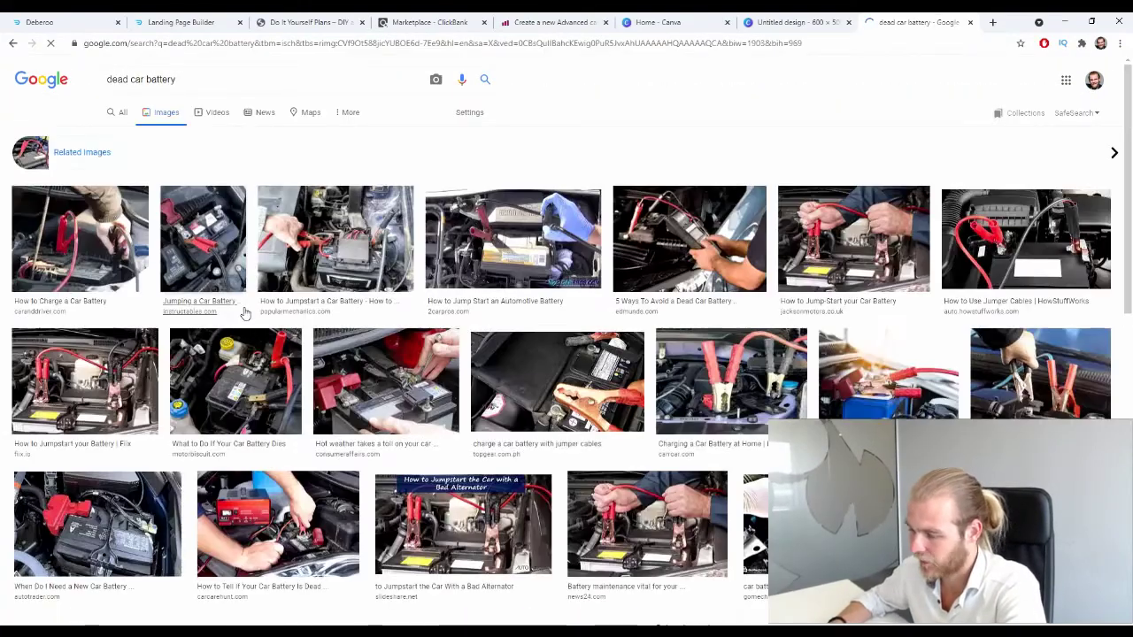
{"action": "scroll", "coordinate": [177, 301], "scroll_direction": "down", "scroll_amount": 10}
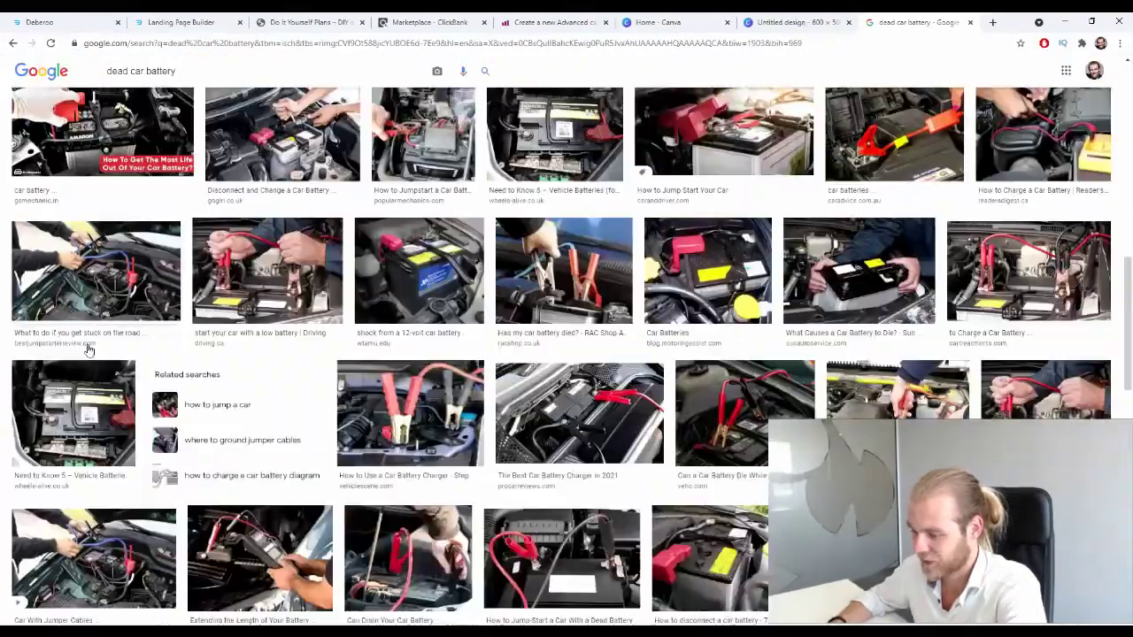
{"action": "scroll", "coordinate": [78, 346], "scroll_direction": "down", "scroll_amount": 7}
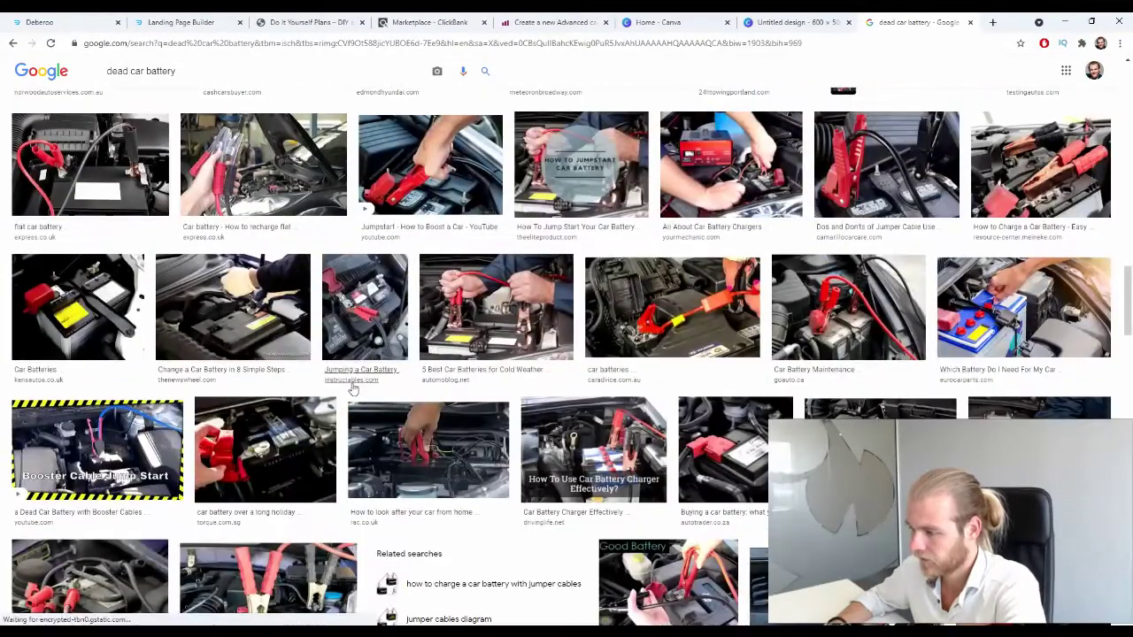
Save the YourMechanic picture of hands connecting a red battery charger as Car_Battery_Charger.jpg
{"action": "left_click", "coordinate": [703, 203]}
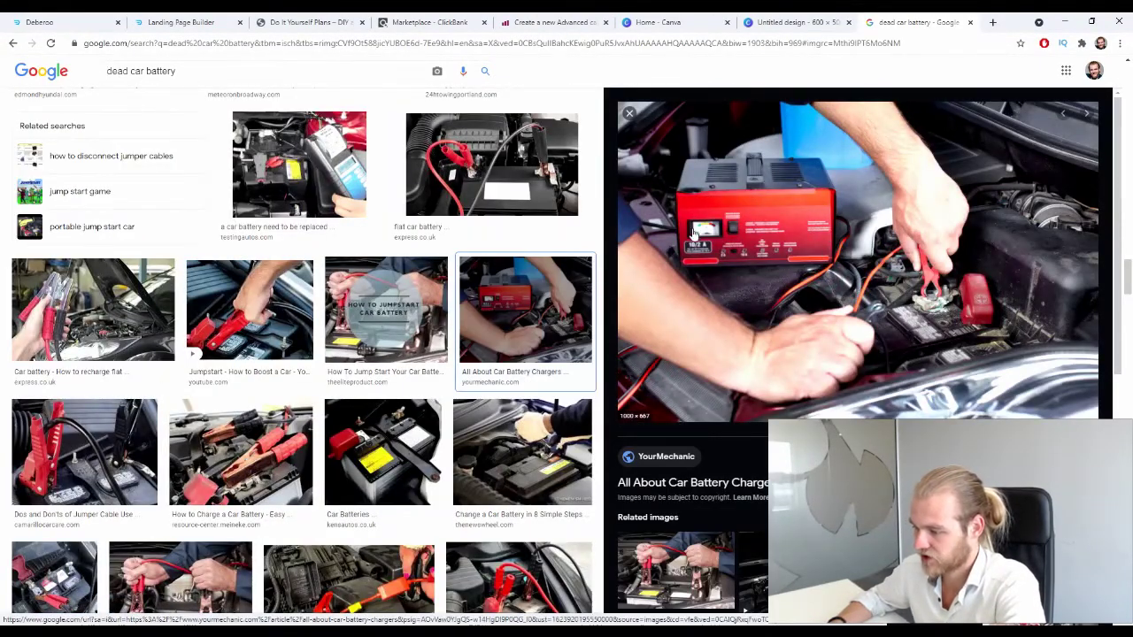
{"action": "right_click", "coordinate": [809, 251]}
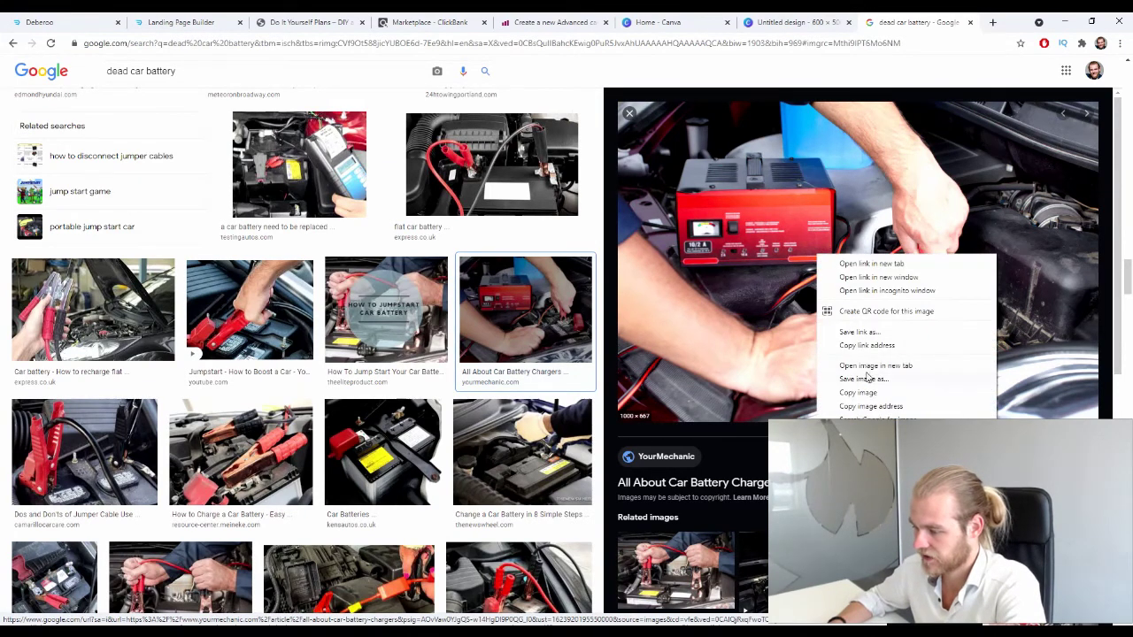
{"action": "left_click", "coordinate": [867, 379]}
{"action": "key", "text": "Return"}
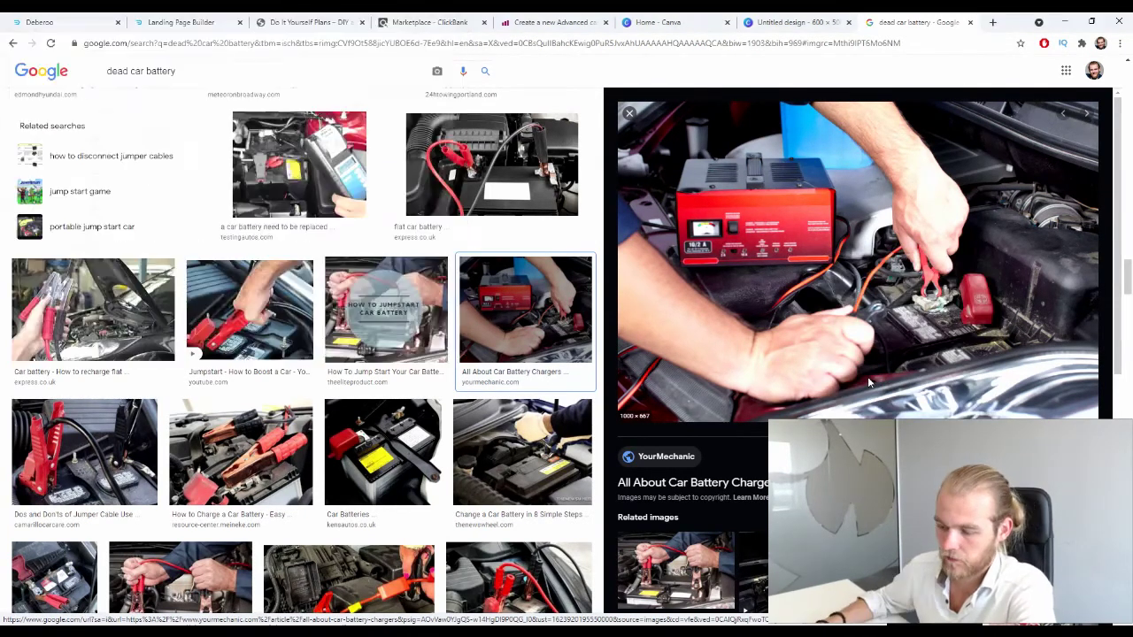
Switch to Canva, upload Car_Battery_Charger.jpg and place it as the full-page background of the 600 x 500 px design
{"action": "left_click", "coordinate": [800, 24]}
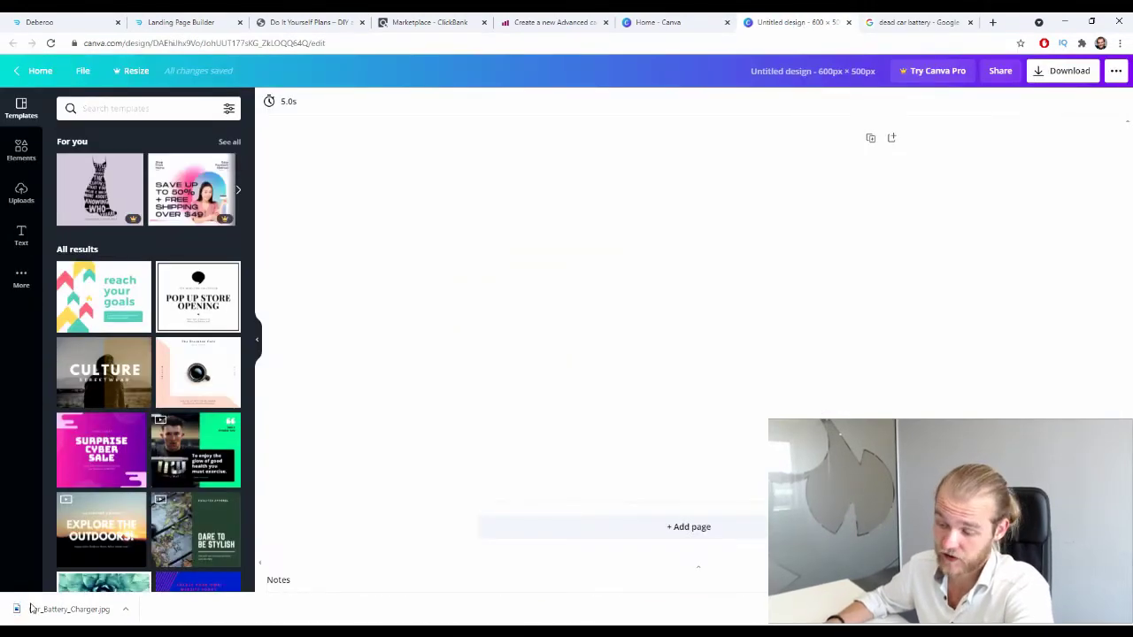
{"action": "left_click_drag", "start_coordinate": [31, 609], "coordinate": [228, 329]}
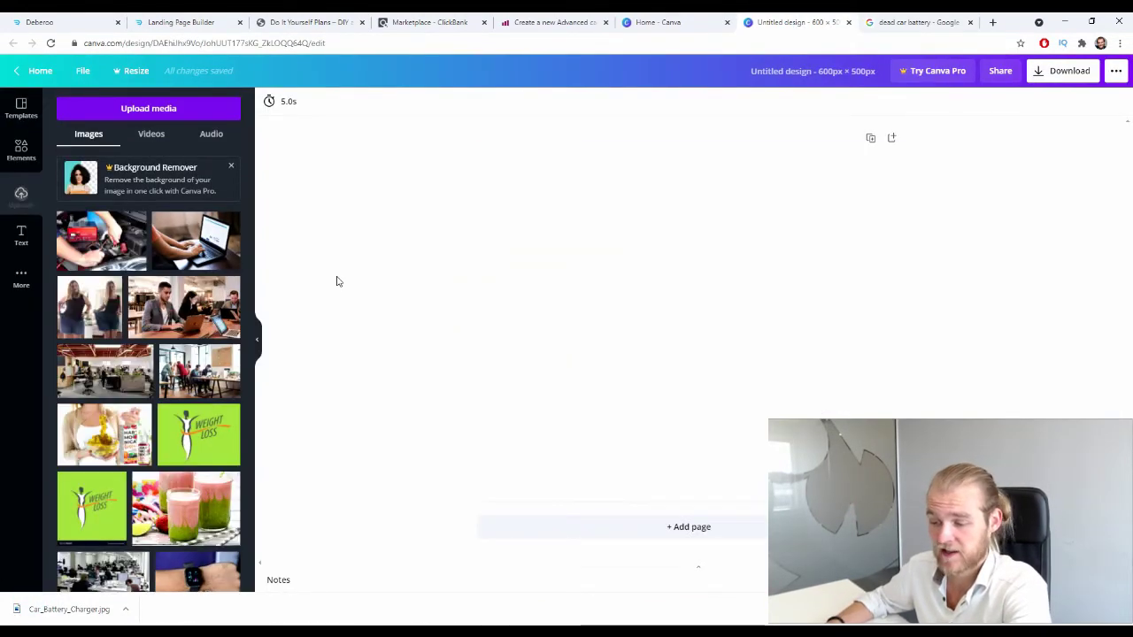
{"action": "left_click_drag", "start_coordinate": [101, 240], "coordinate": [522, 253]}
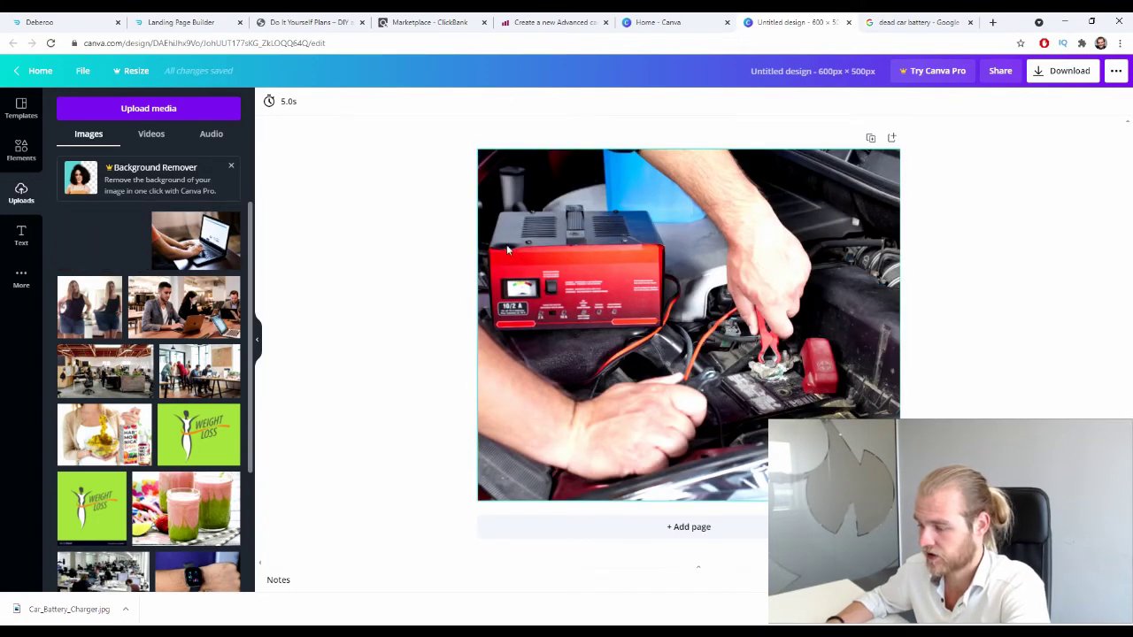
Reposition the background picture's crop so its left edge aligns with the page and the red charger is fully in frame
{"action": "double_click", "coordinate": [556, 249]}
{"action": "mouse_move", "coordinate": [574, 277]}
{"action": "left_mouse_down"}
{"action": "mouse_move", "coordinate": [618, 273]}
{"action": "mouse_move", "coordinate": [593, 267]}
{"action": "left_mouse_up"}
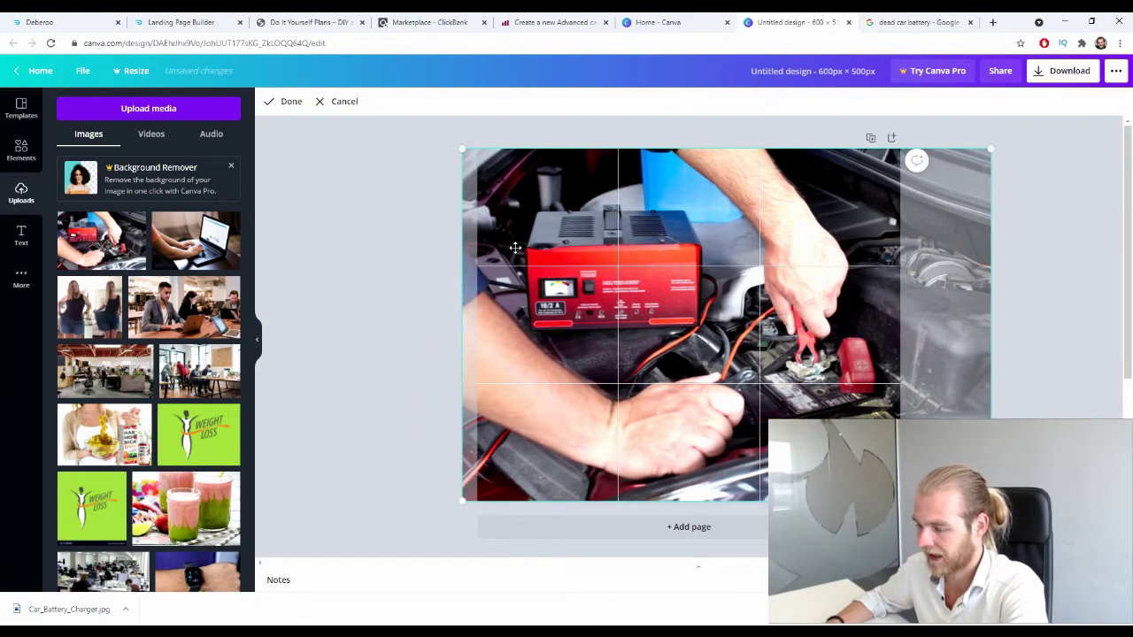
{"action": "left_click_drag", "start_coordinate": [717, 319], "coordinate": [601, 312]}
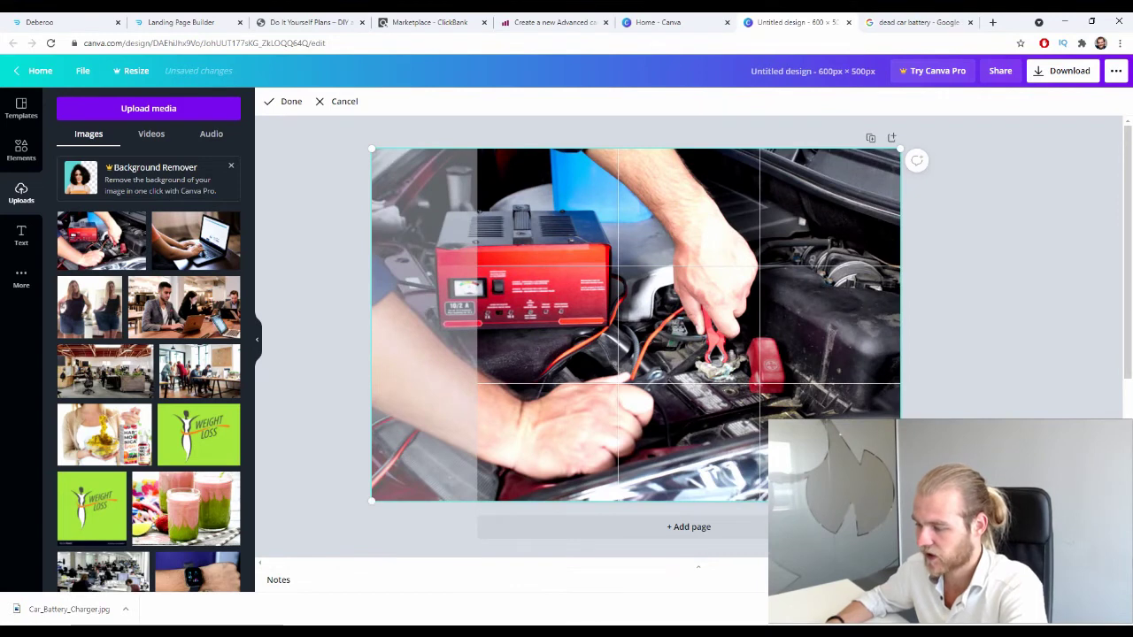
{"action": "left_click_drag", "start_coordinate": [647, 344], "coordinate": [758, 365]}
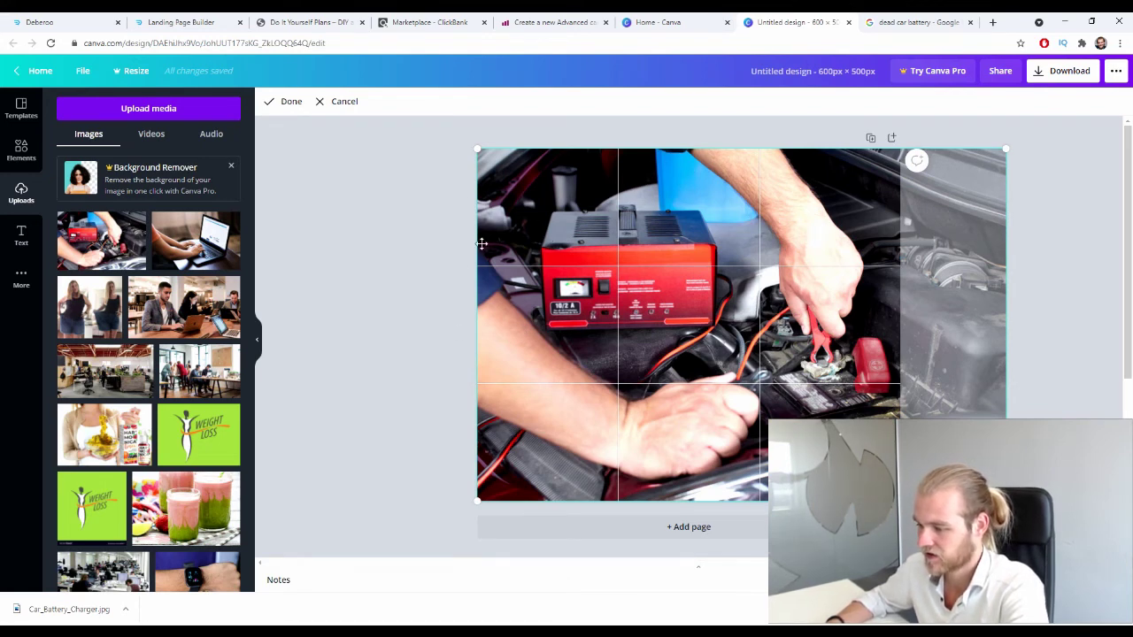
{"action": "left_click", "coordinate": [381, 447]}
{"action": "left_click", "coordinate": [507, 382]}
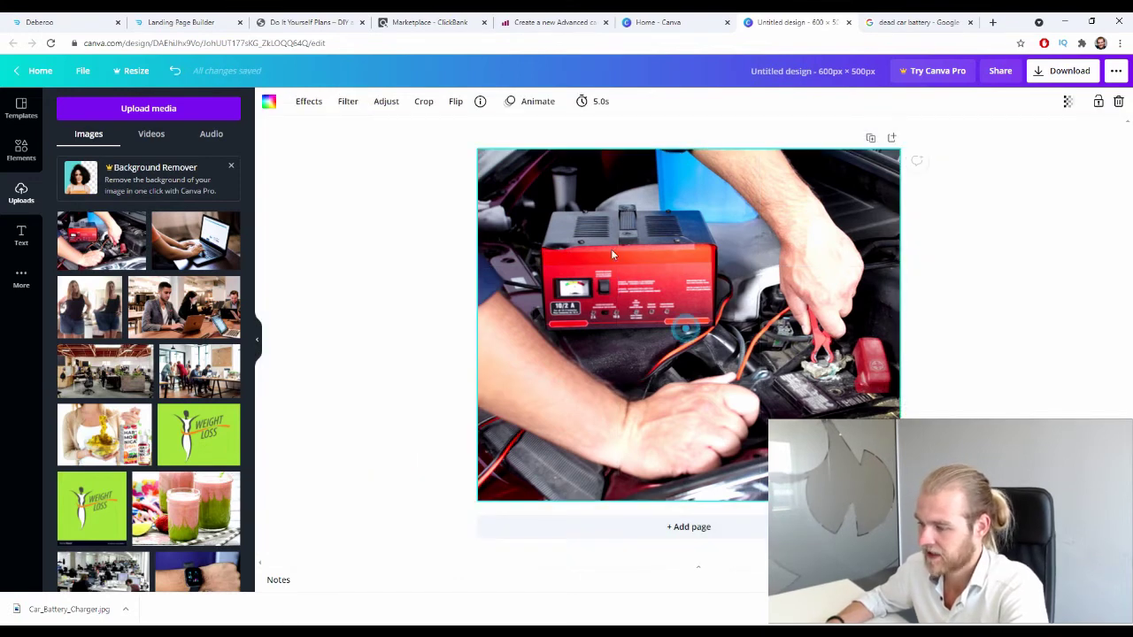
Adjust the background picture to brightness 0, contrast 39, saturation about 57 and blur -26
{"action": "left_click", "coordinate": [386, 101]}
{"action": "left_click_drag", "start_coordinate": [158, 130], "coordinate": [183, 186]}
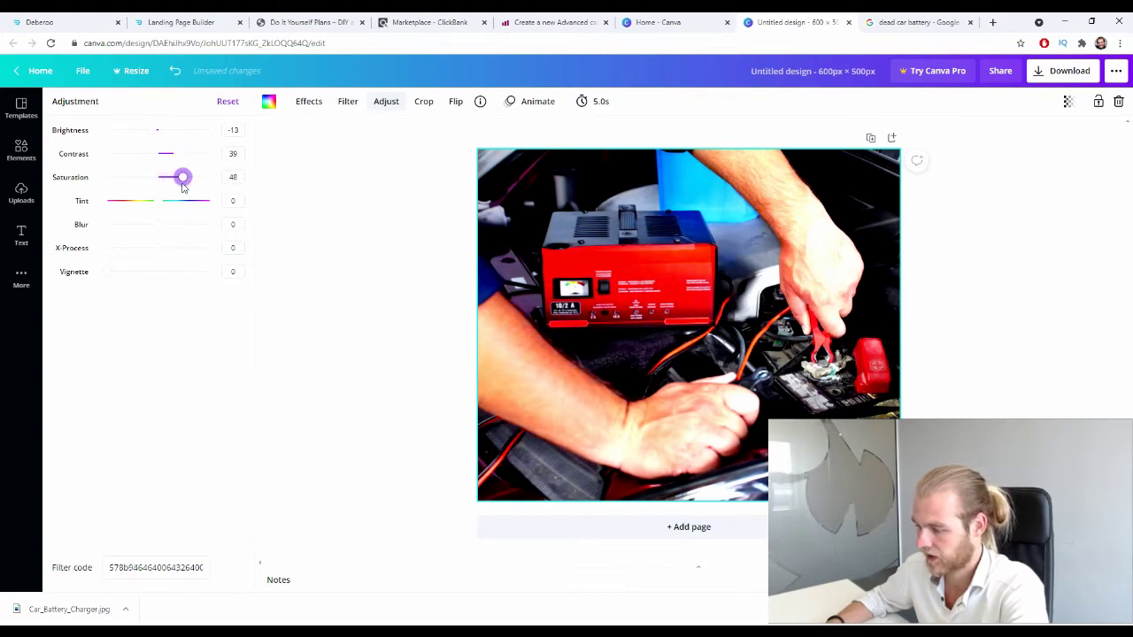
{"action": "left_click_drag", "start_coordinate": [155, 227], "coordinate": [148, 227]}
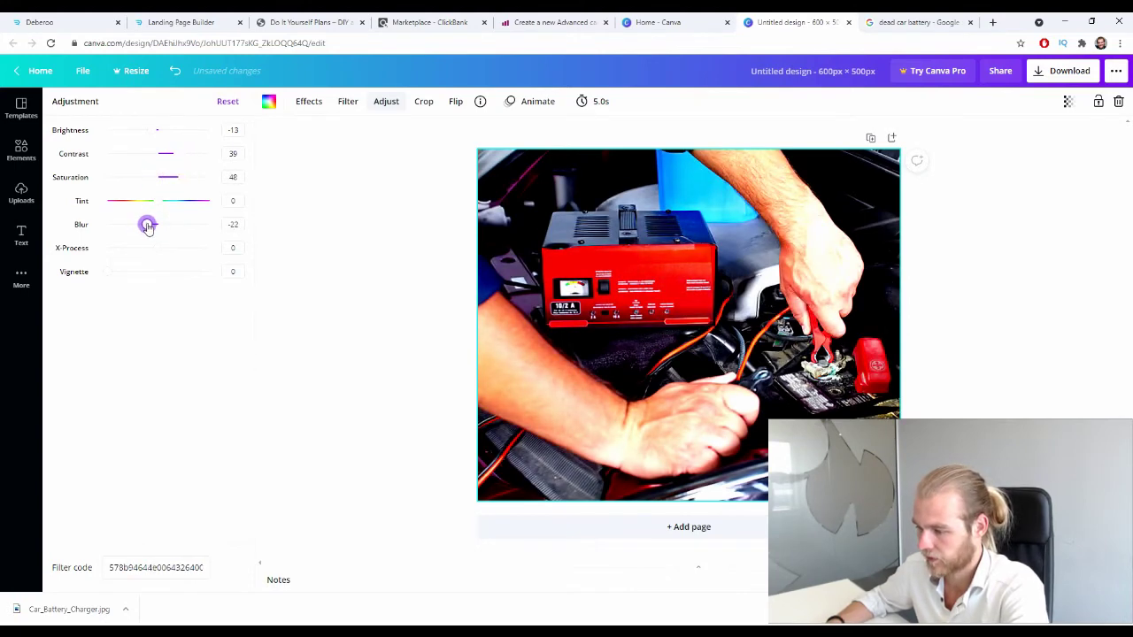
{"action": "left_click", "coordinate": [159, 133]}
{"action": "left_click_drag", "start_coordinate": [169, 177], "coordinate": [188, 178]}
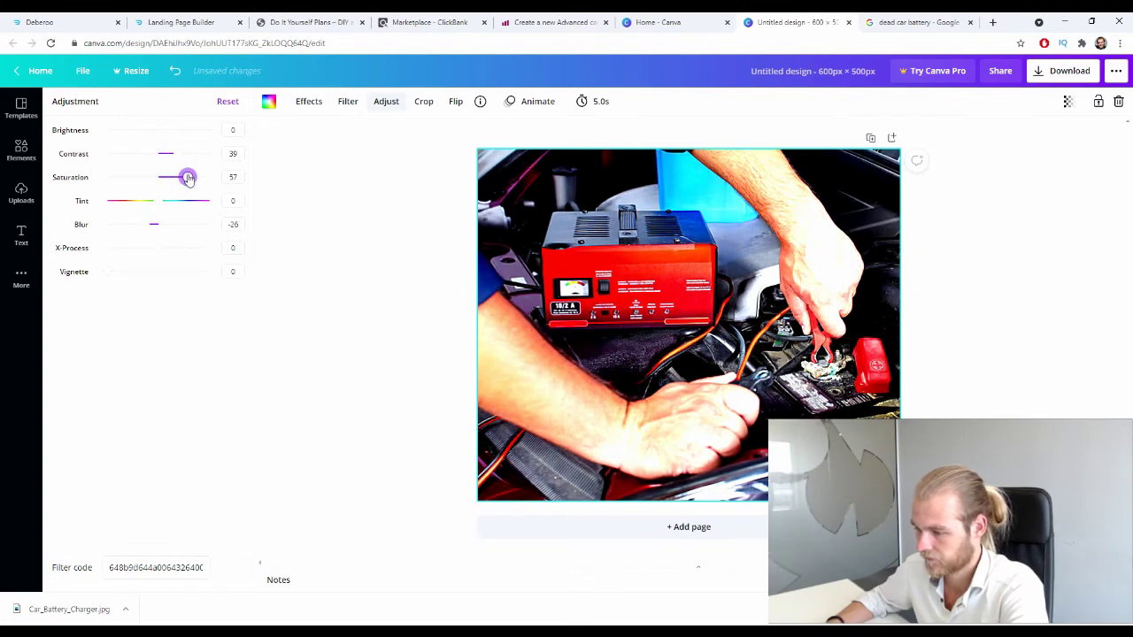
{"action": "left_click", "coordinate": [339, 386]}
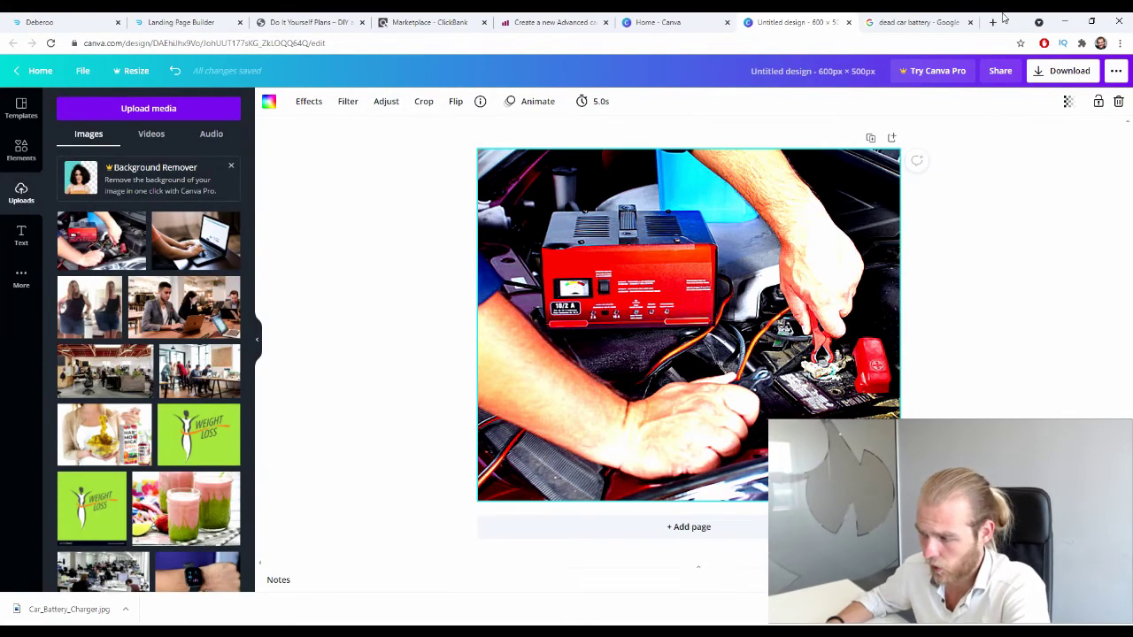
Return to the Google image results and preview other pictures of jumper cables clamped to a car battery
{"action": "left_click", "coordinate": [941, 20]}
{"action": "scroll", "coordinate": [576, 283], "scroll_direction": "up", "scroll_amount": 5}
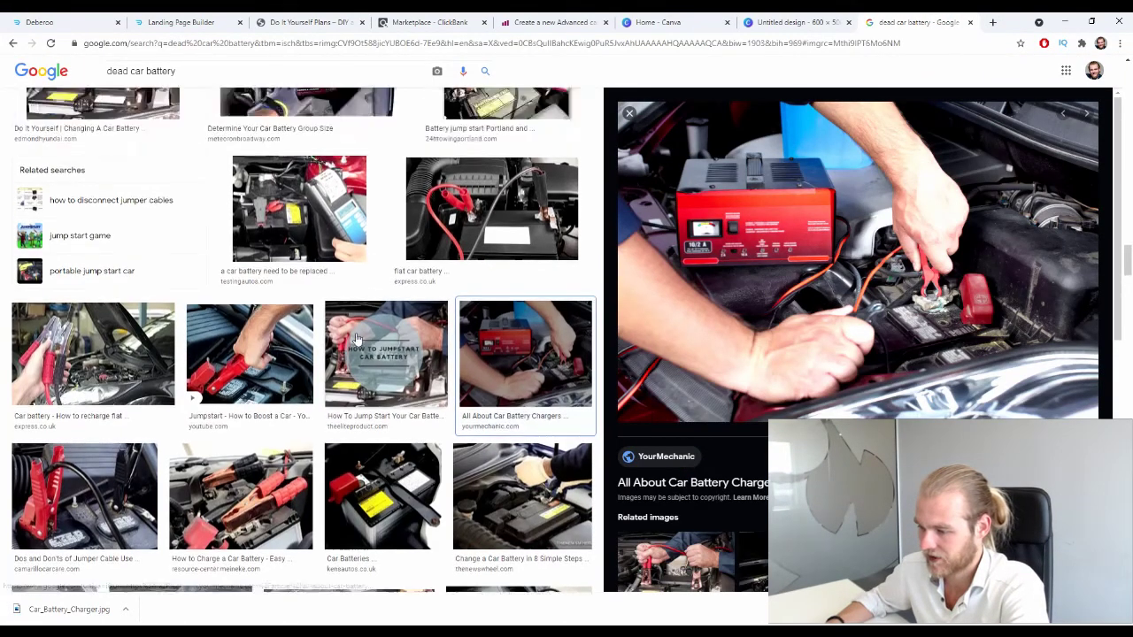
{"action": "scroll", "coordinate": [575, 284], "scroll_direction": "down", "scroll_amount": 3}
{"action": "left_click", "coordinate": [575, 284]}
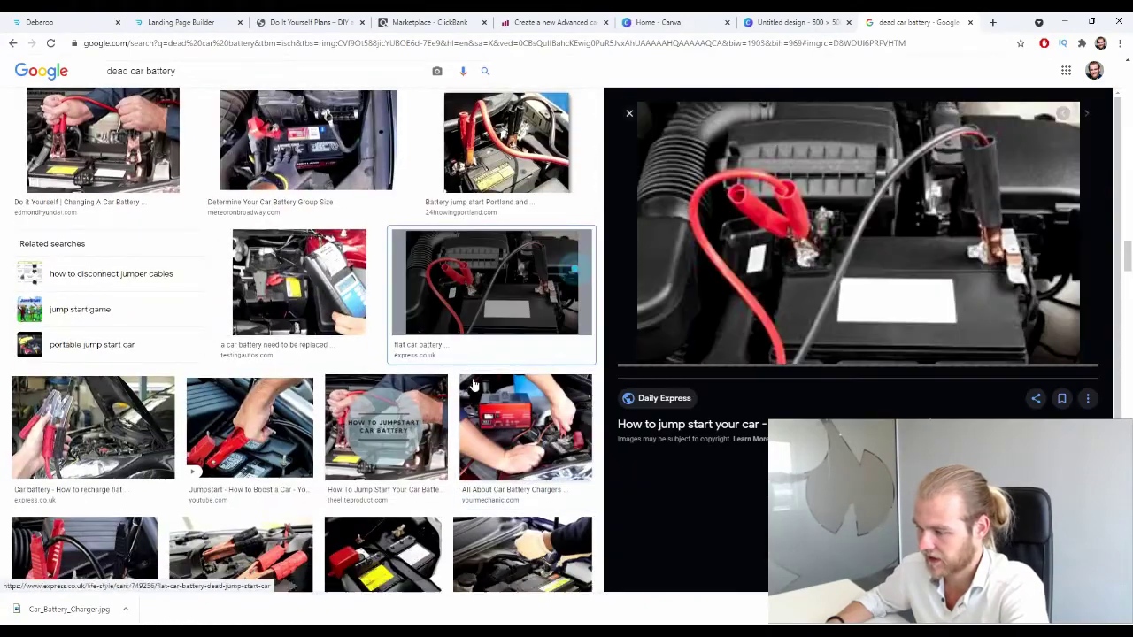
{"action": "scroll", "coordinate": [198, 376], "scroll_direction": "down", "scroll_amount": 5}
{"action": "scroll", "coordinate": [198, 376], "scroll_direction": "down", "scroll_amount": 5}
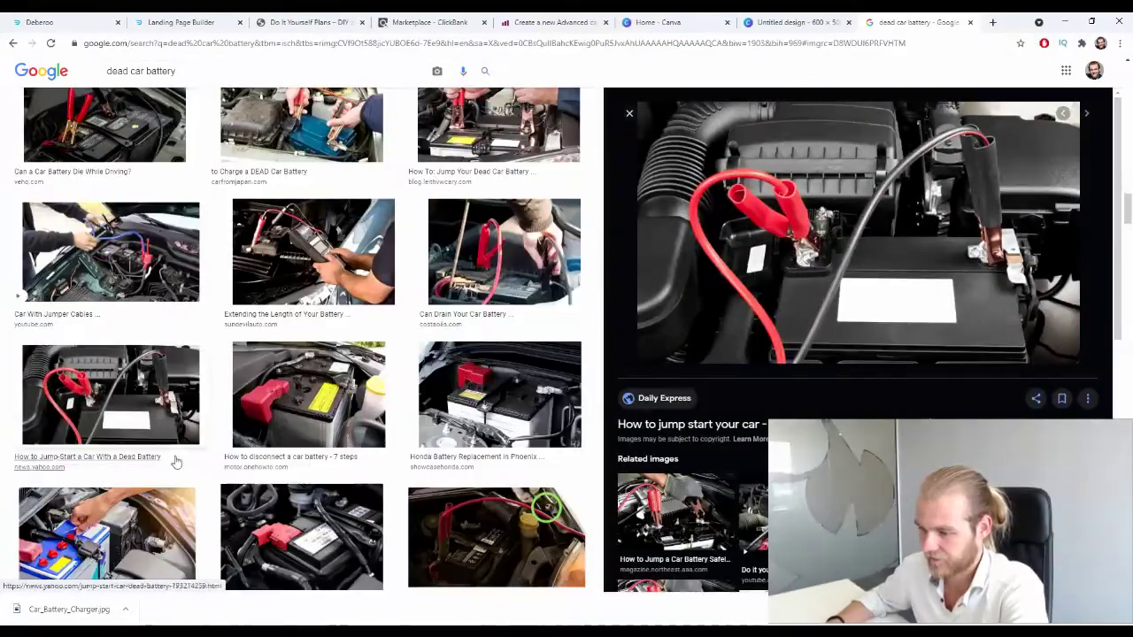
{"action": "left_click", "coordinate": [175, 463]}
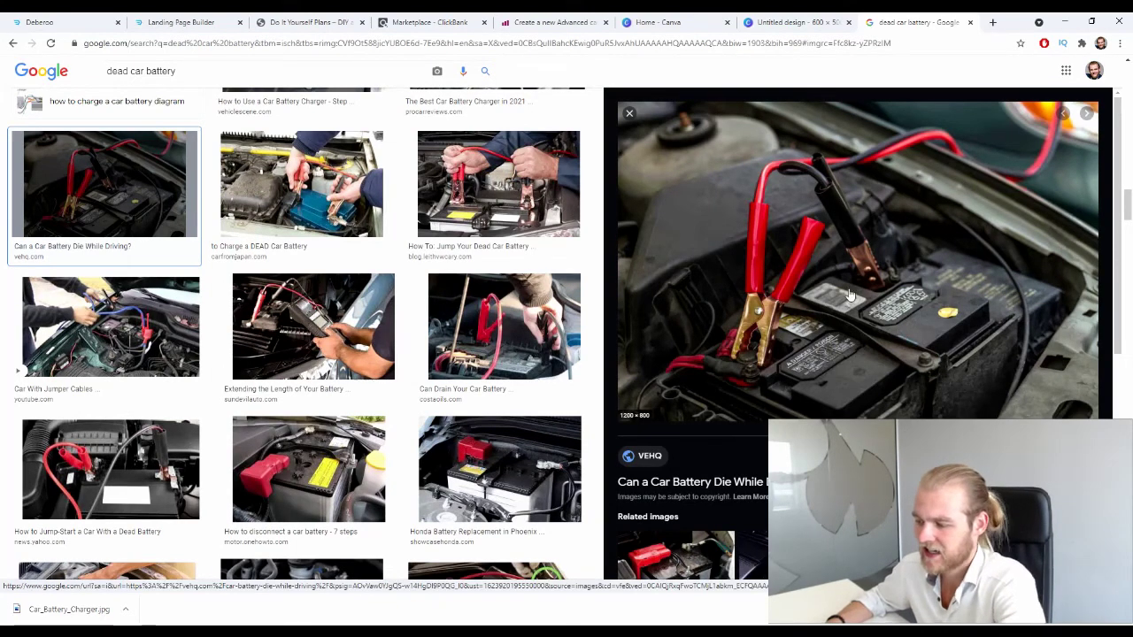
Download the 600 x 500 px car battery design from Canva and upload it in Adcash as the native creative's image
{"action": "left_click", "coordinate": [813, 21]}
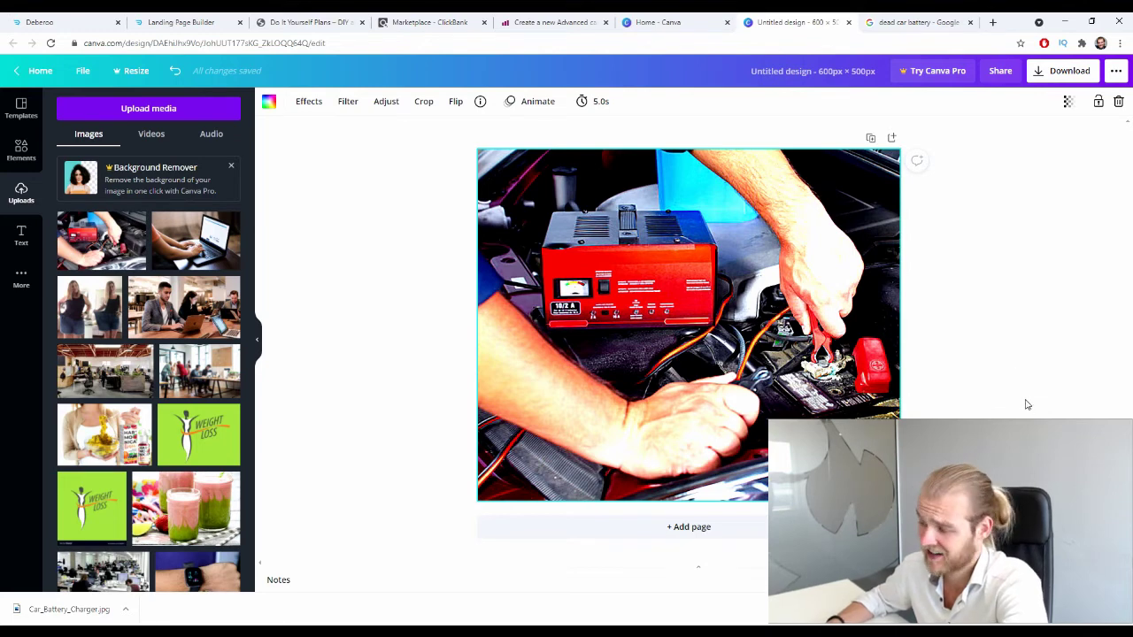
{"action": "left_click", "coordinate": [1069, 70]}
{"action": "left_click", "coordinate": [1019, 271]}
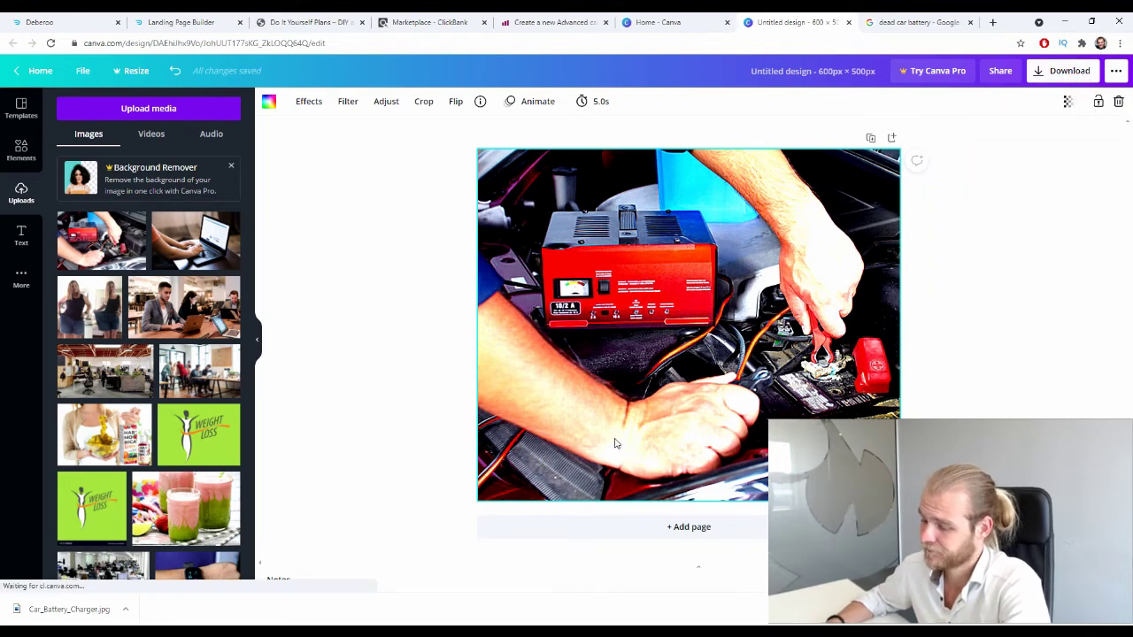
{"action": "left_click", "coordinate": [550, 22]}
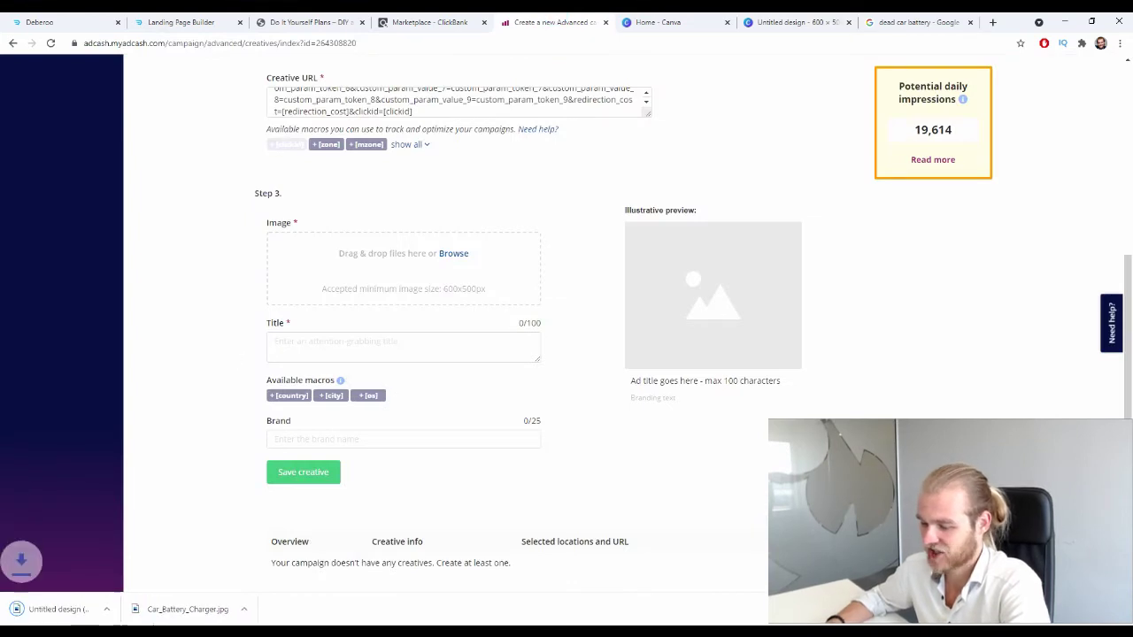
{"action": "left_click_drag", "start_coordinate": [71, 609], "coordinate": [458, 271]}
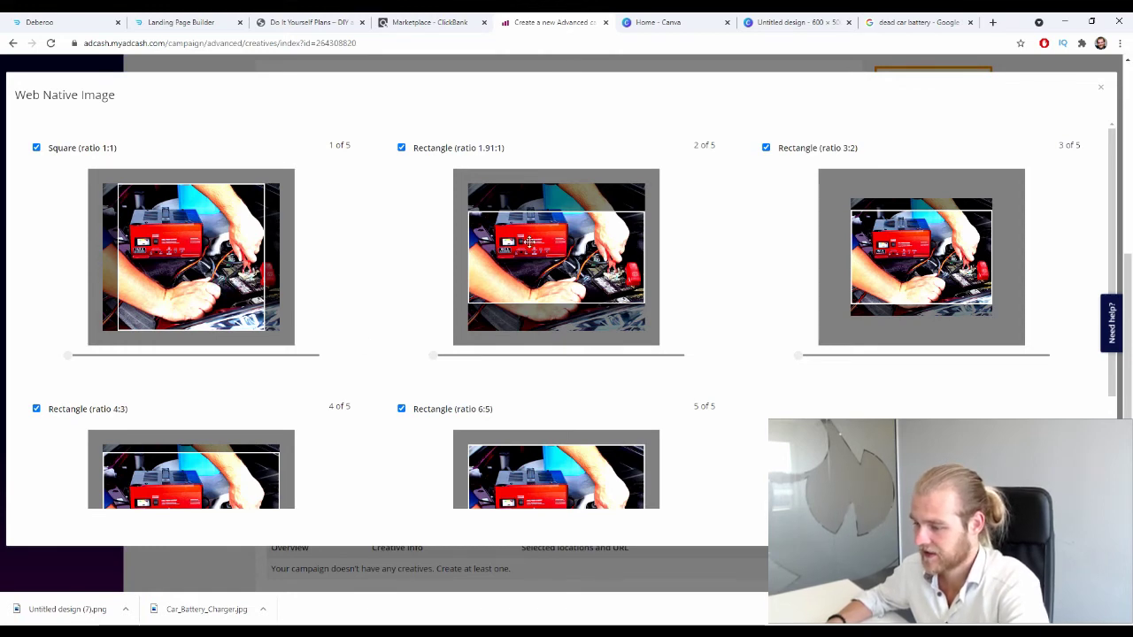
Shift the picture slightly within the 1.91:1 crop, review the other crop ratios and accept all five image crops
{"action": "left_click_drag", "start_coordinate": [577, 245], "coordinate": [568, 261]}
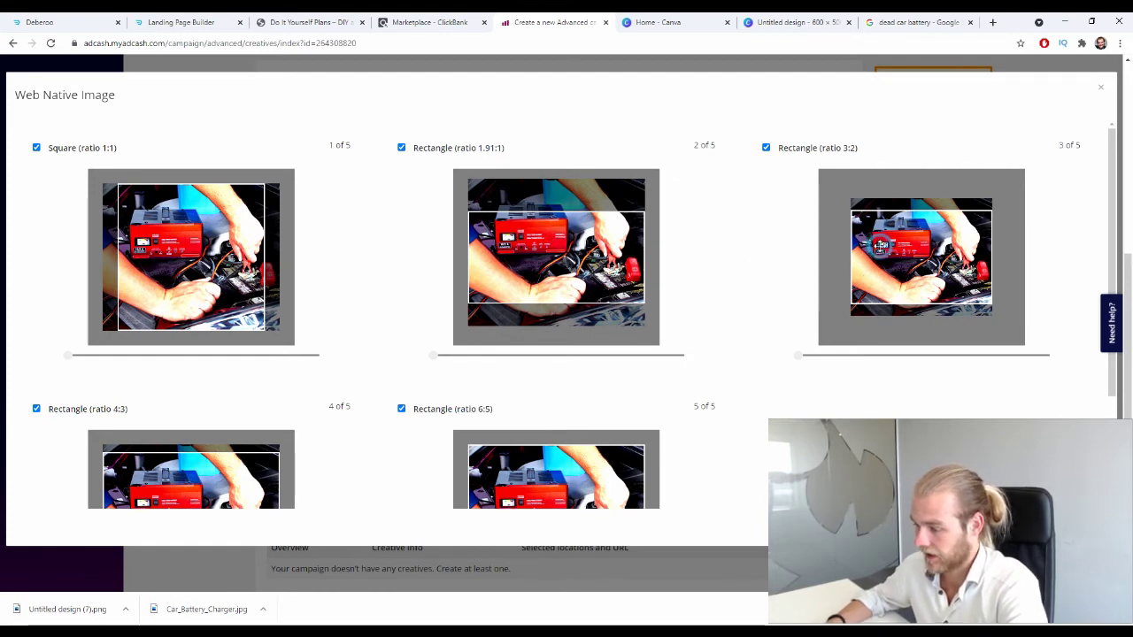
{"action": "scroll", "coordinate": [310, 357], "scroll_direction": "down", "scroll_amount": 2}
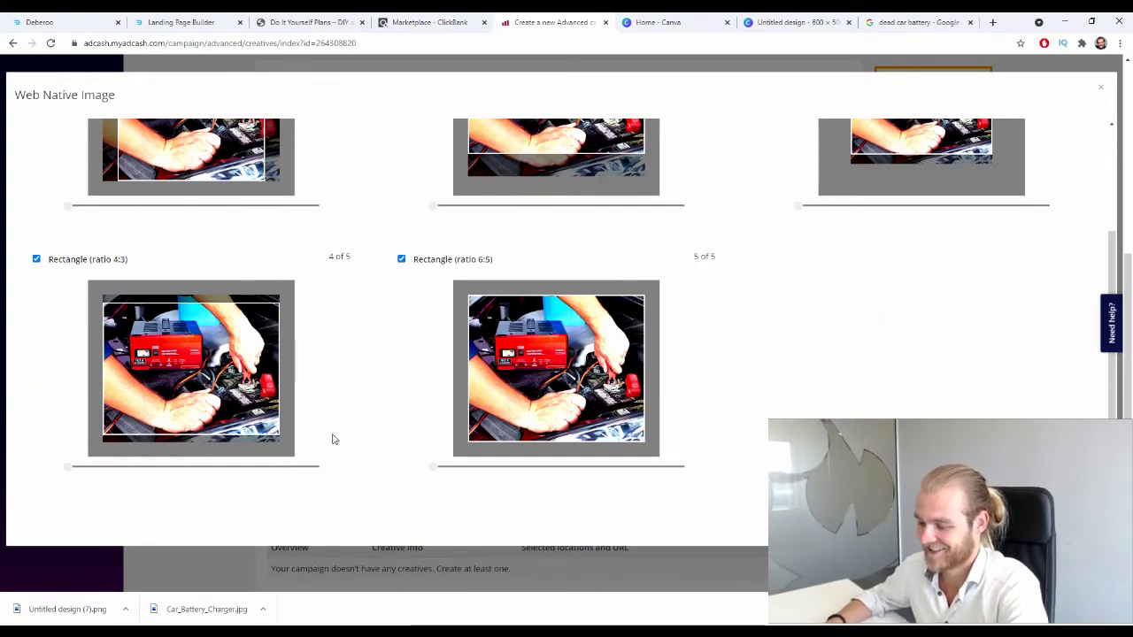
{"action": "scroll", "coordinate": [387, 374], "scroll_direction": "up", "scroll_amount": 5}
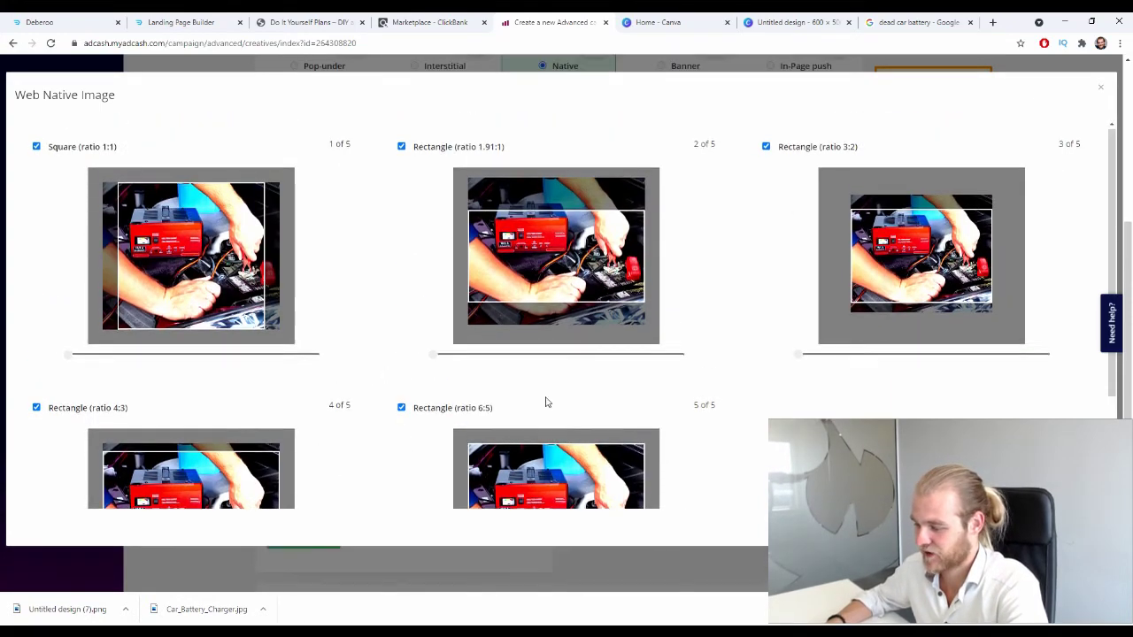
{"action": "scroll", "coordinate": [549, 400], "scroll_direction": "down", "scroll_amount": 3}
{"action": "scroll", "coordinate": [696, 418], "scroll_direction": "up", "scroll_amount": 3}
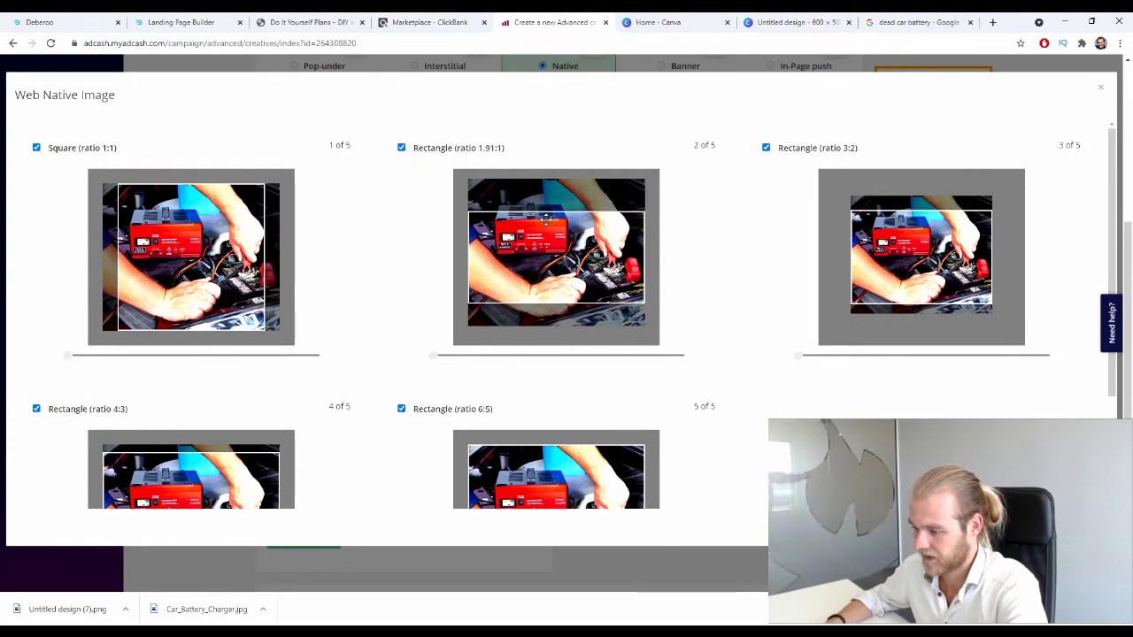
{"action": "scroll", "coordinate": [546, 217], "scroll_direction": "down", "scroll_amount": 3}
{"action": "left_click", "coordinate": [1062, 527]}
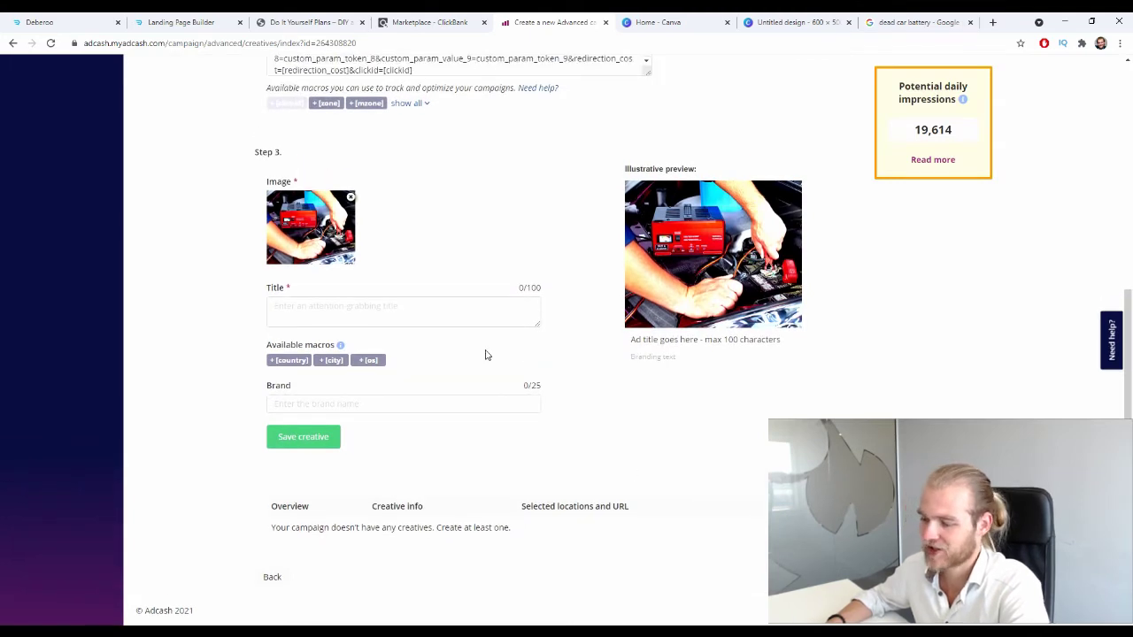
Title the creative "[INSANE MONEY SAVER] This 5-Second Hack Will Save You Hundreds of Dollars on All Kinds of Batteries!"
{"action": "left_click", "coordinate": [466, 308]}
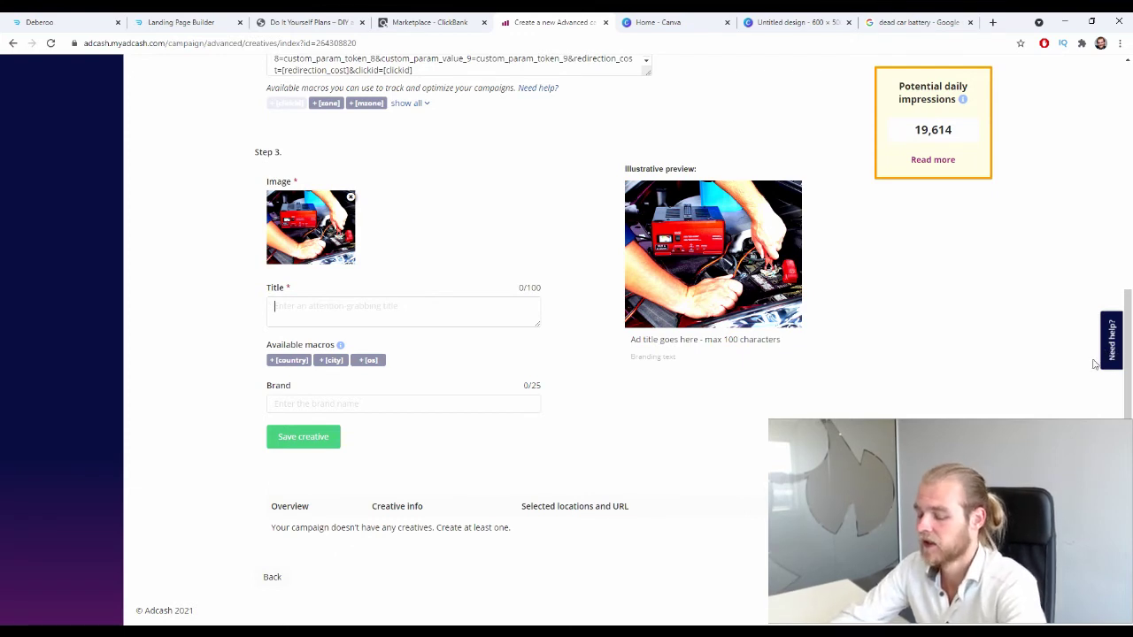
{"action": "type", "text": "[INS"}
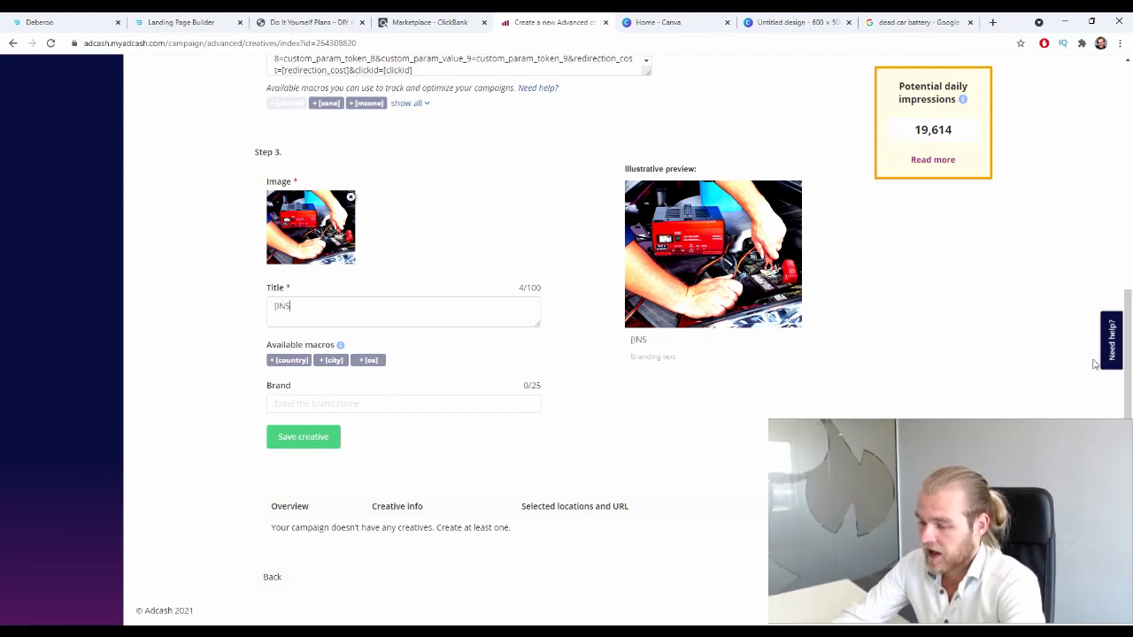
{"action": "type", "text": "ANE MONEY SAVER"}
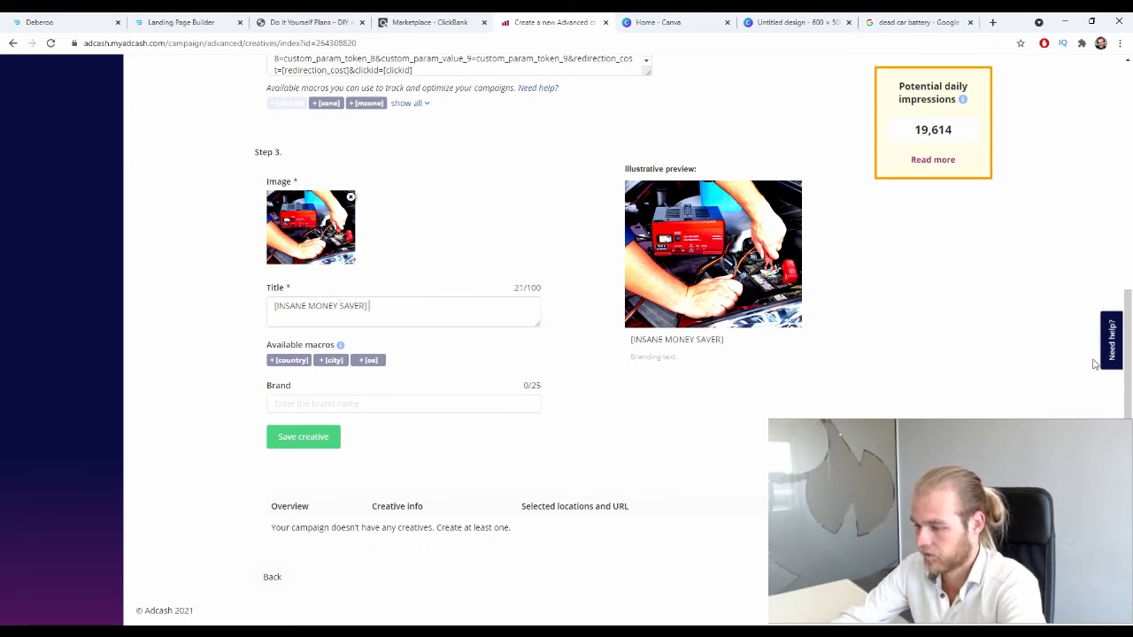
{"action": "type", "text": "] This Sh"}
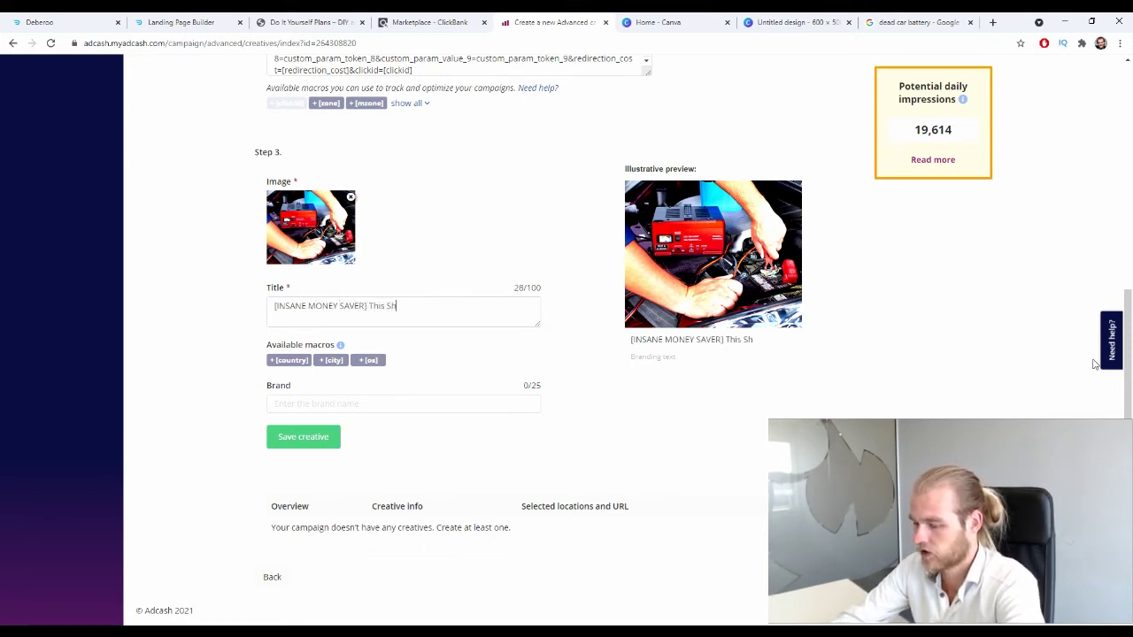
{"action": "key", "text": "BackSpace"}
{"action": "key", "text": "BackSpace"}
{"action": "key", "text": "BackSpace"}
{"action": "key", "text": "BackSpace"}
{"action": "key", "text": "BackSpace"}
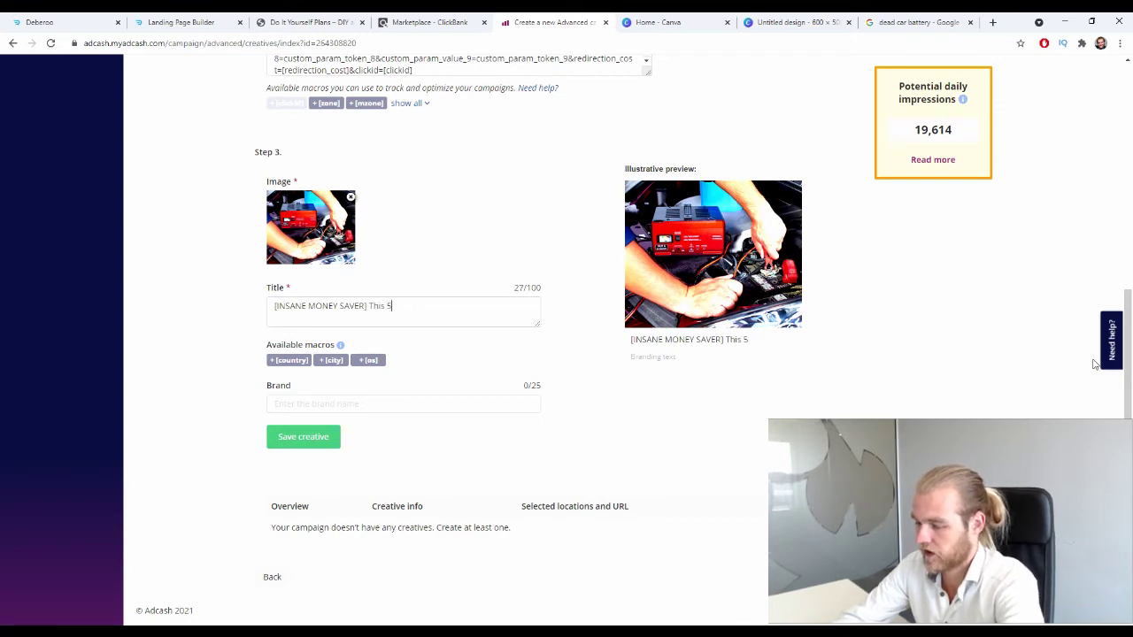
{"action": "type", "text": "5-Seconf"}
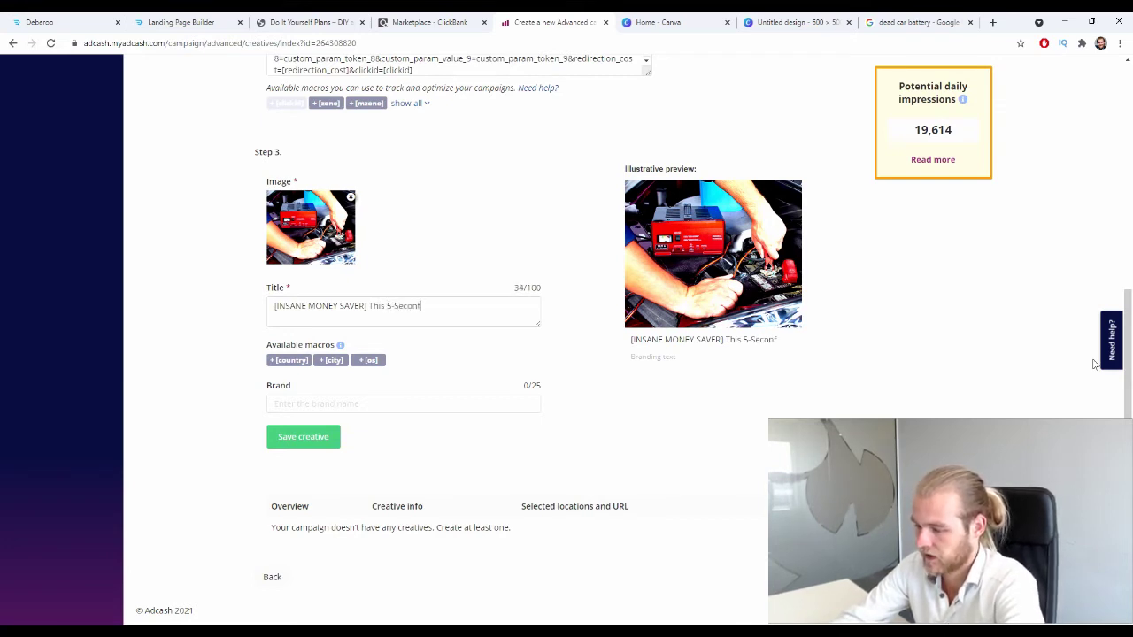
{"action": "key", "text": "BackSpace"}
{"action": "type", "text": "d Hack Wil"}
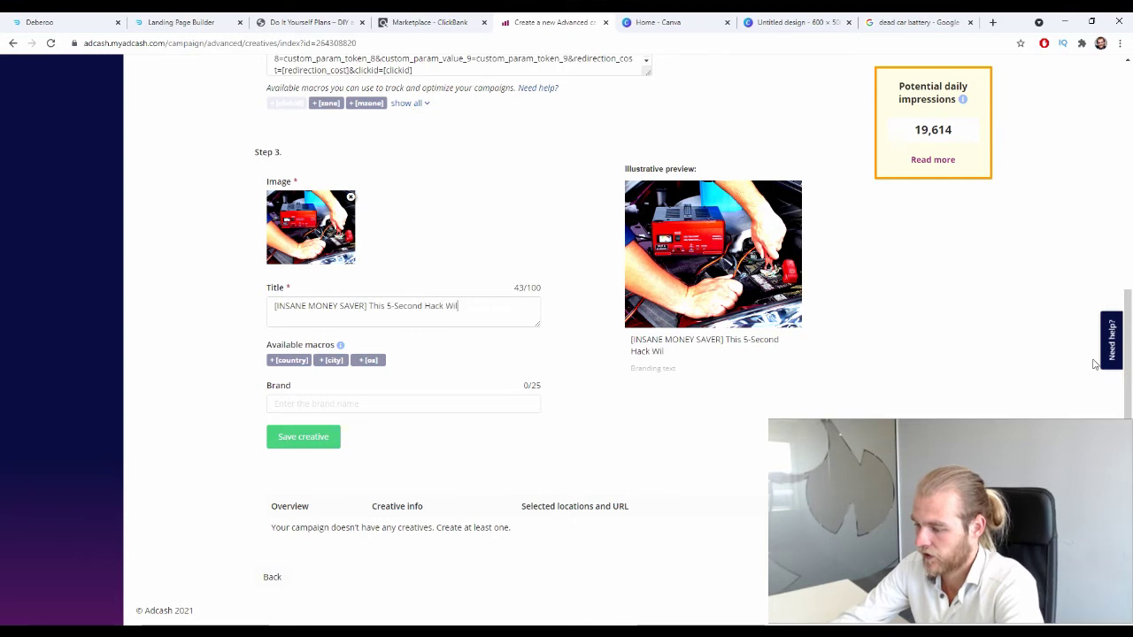
{"action": "type", "text": "l Save "}
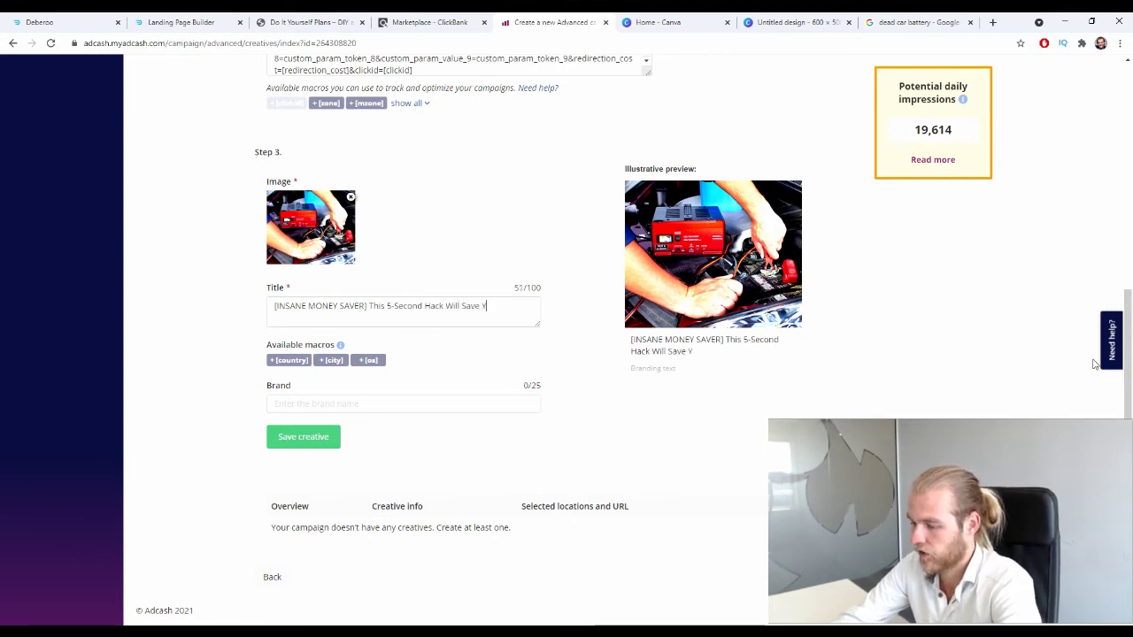
{"action": "type", "text": "You Hundred"}
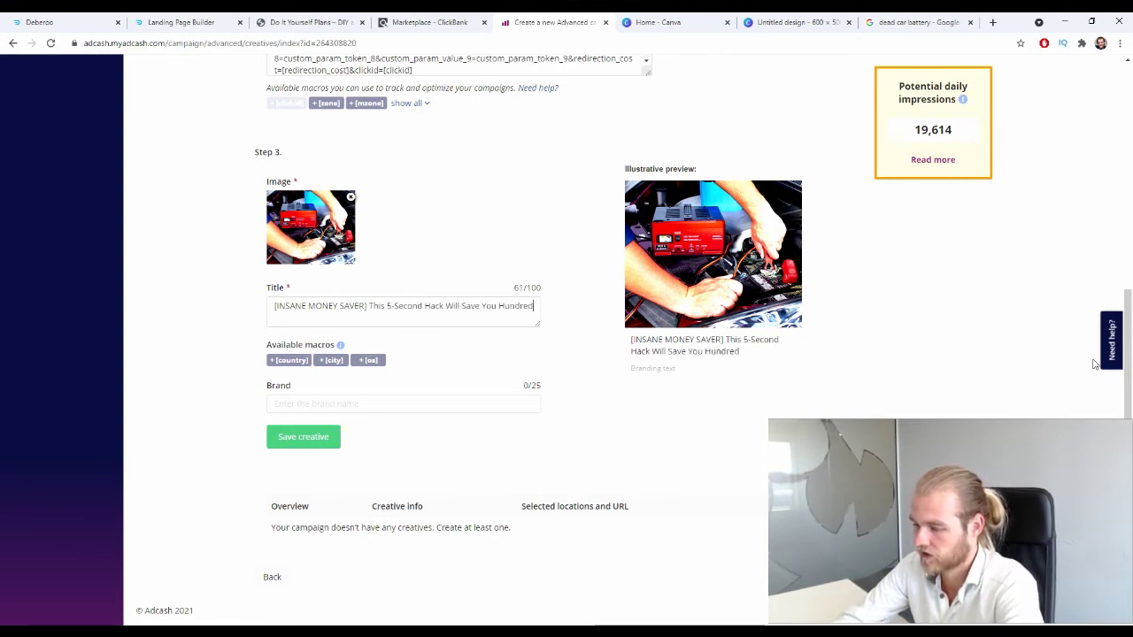
{"action": "type", "text": "s of D"}
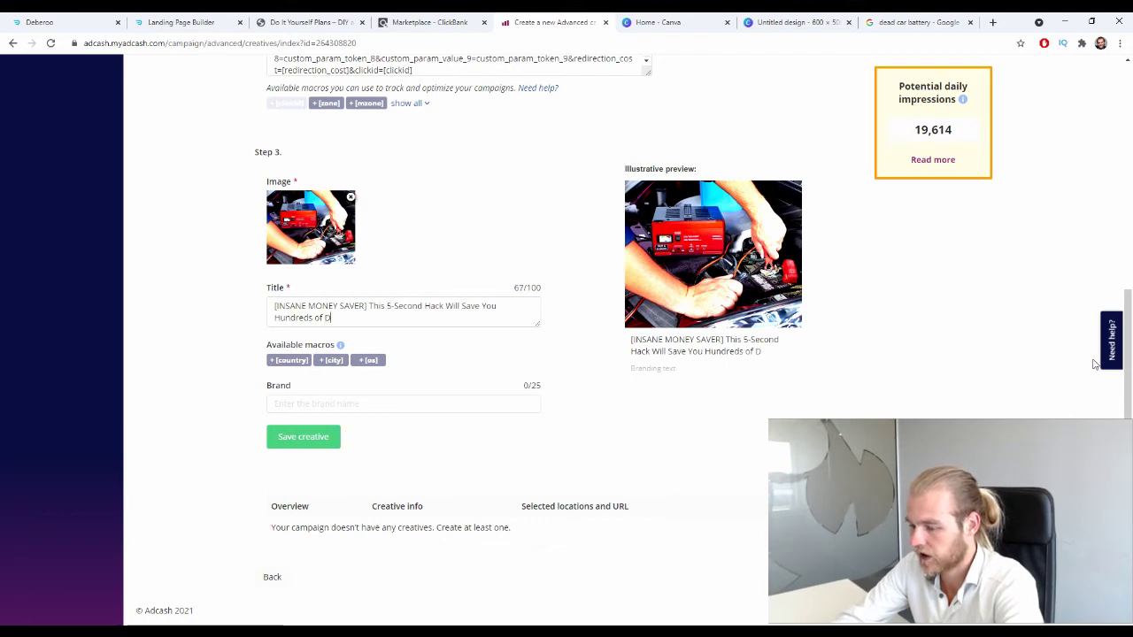
{"action": "type", "text": "ollars on "}
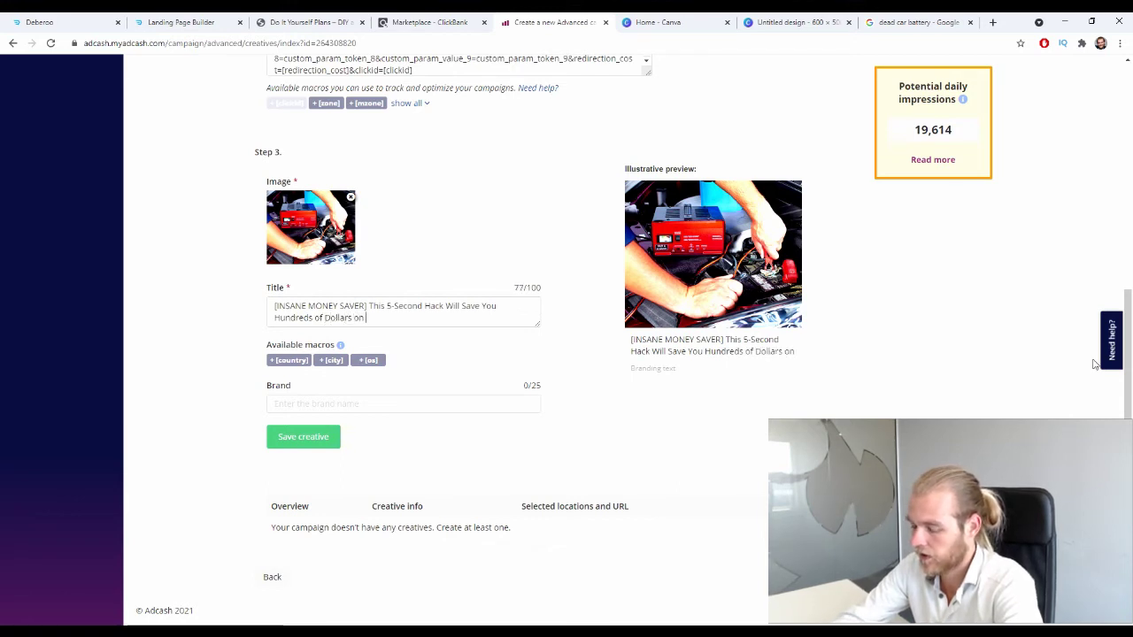
{"action": "type", "text": "All Ki"}
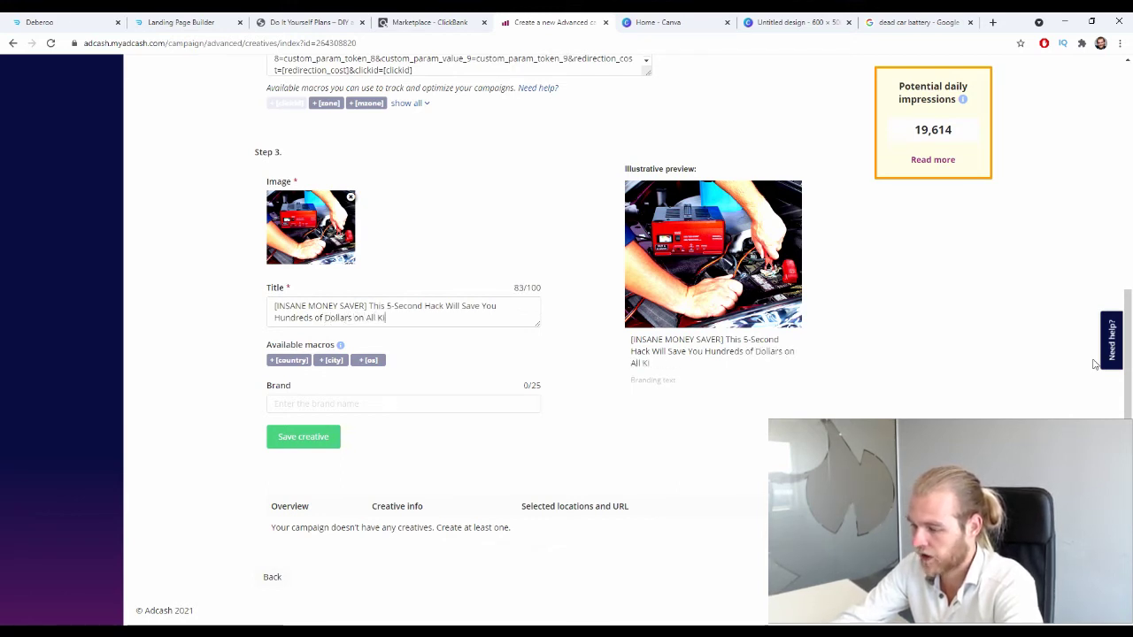
{"action": "type", "text": "nds of Batt"}
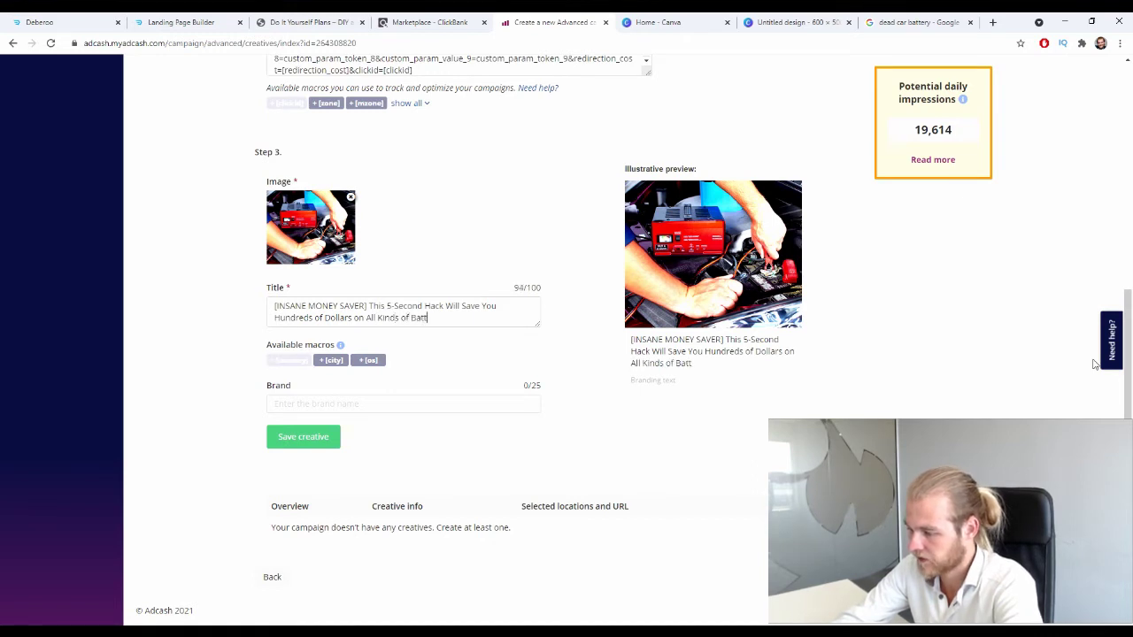
{"action": "type", "text": "eries!"}
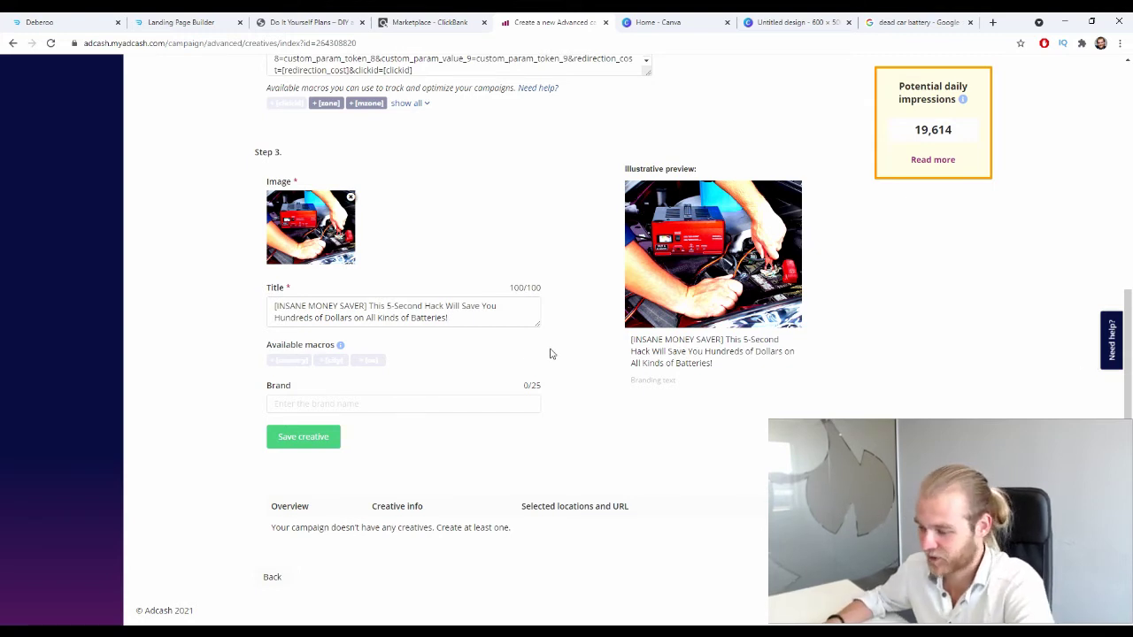
Enter "Battery Saver" as the creative's brand name and save the creative
{"action": "left_click", "coordinate": [408, 394]}
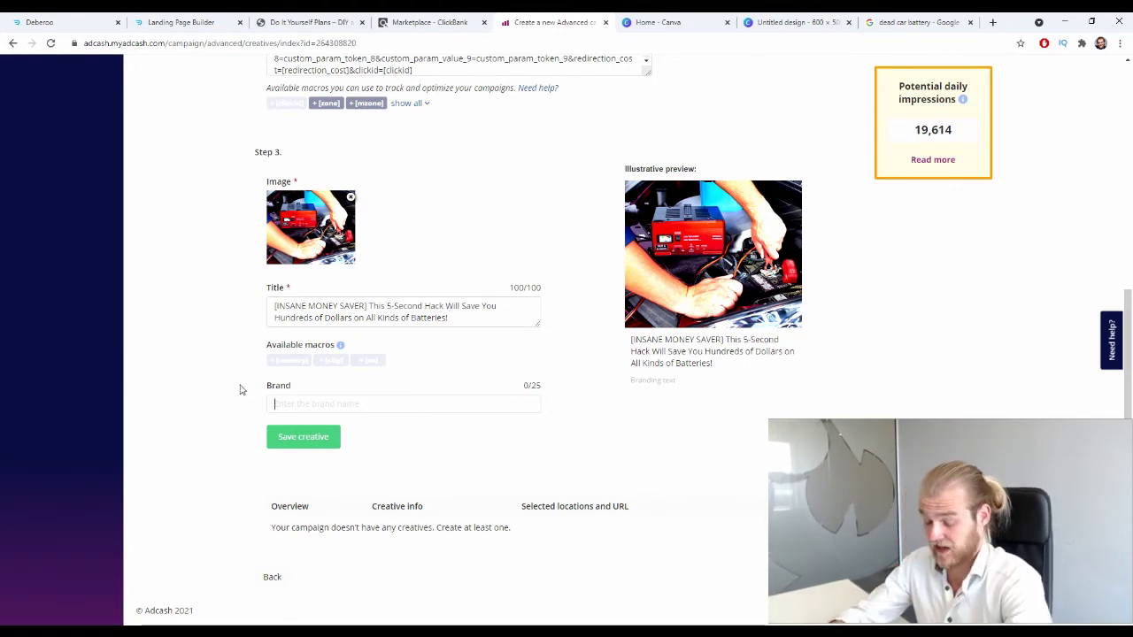
{"action": "type", "text": "Ba"}
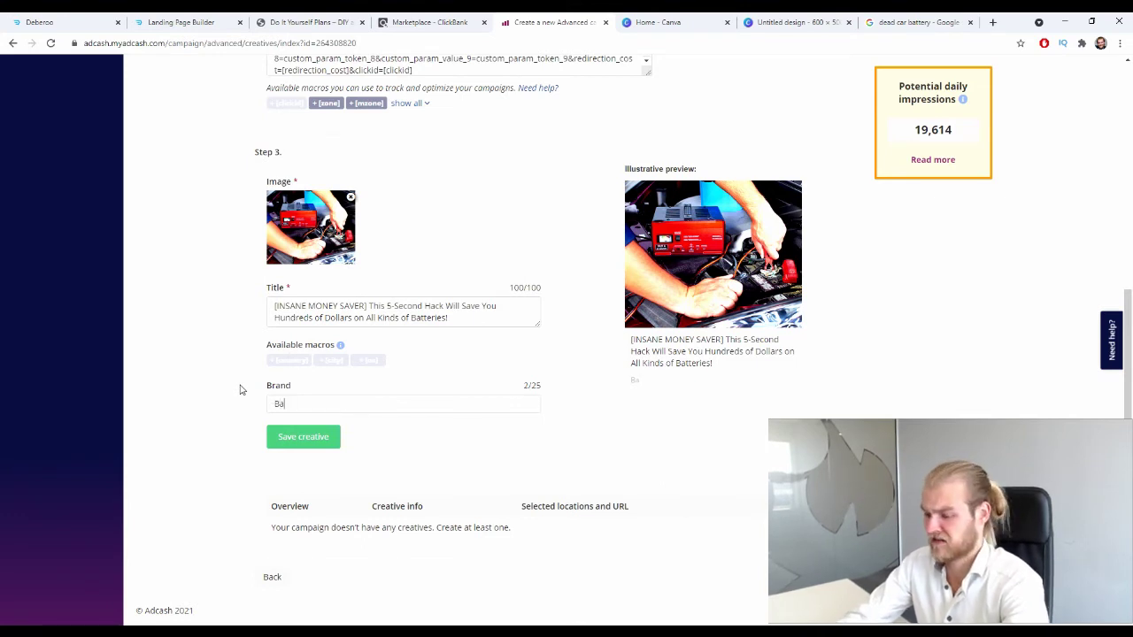
{"action": "type", "text": "ttery Saver"}
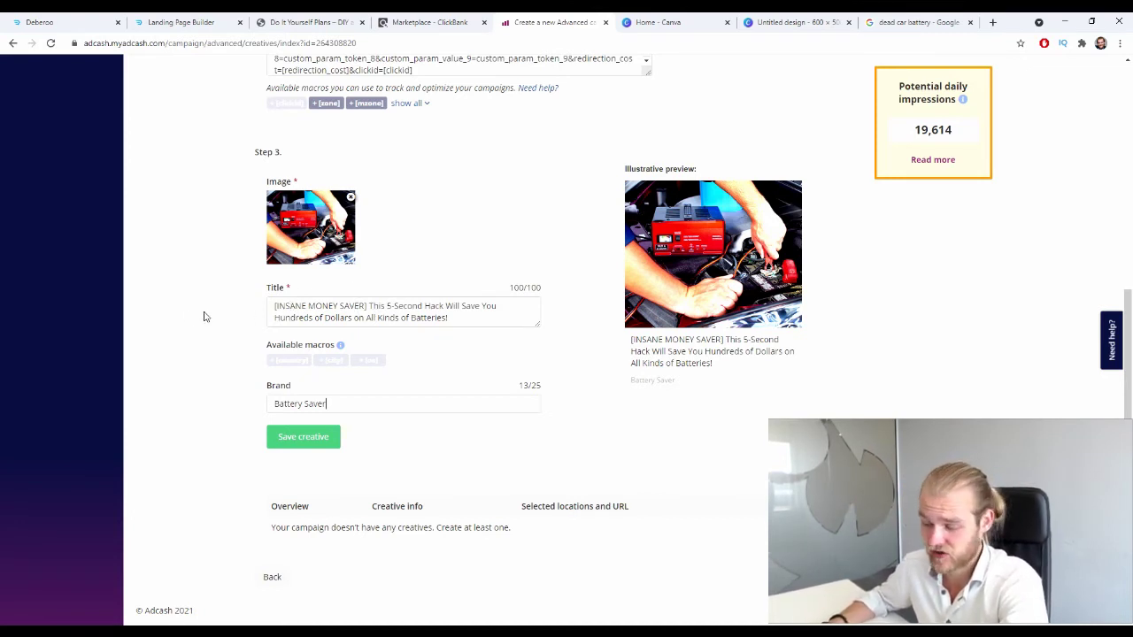
{"action": "left_click", "coordinate": [312, 438]}
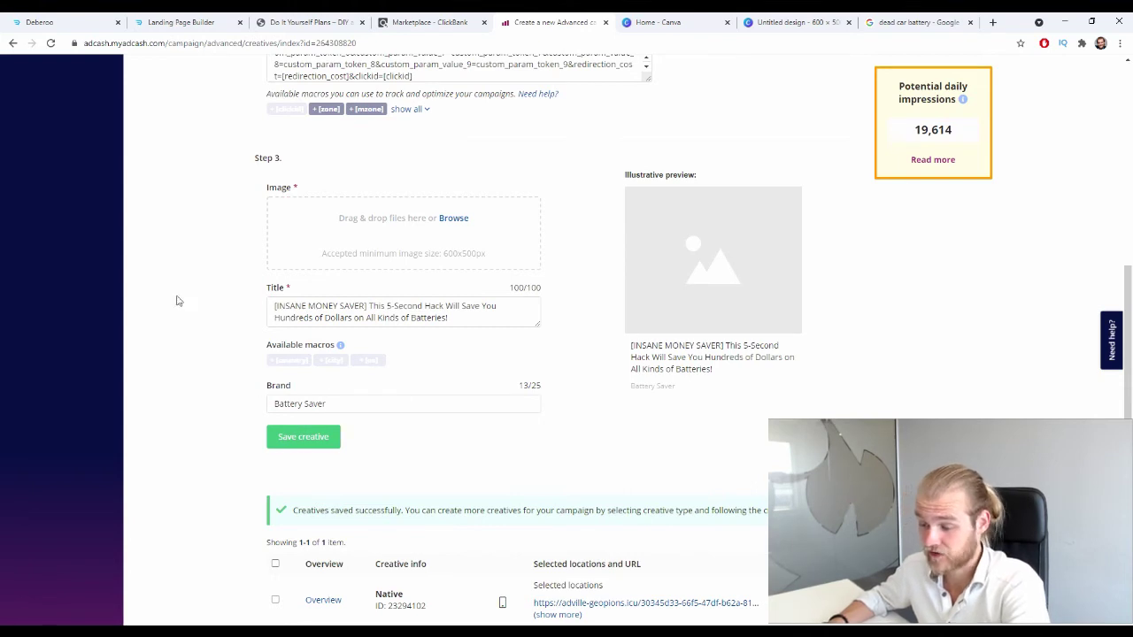
{"action": "scroll", "coordinate": [424, 399], "scroll_direction": "down", "scroll_amount": 1}
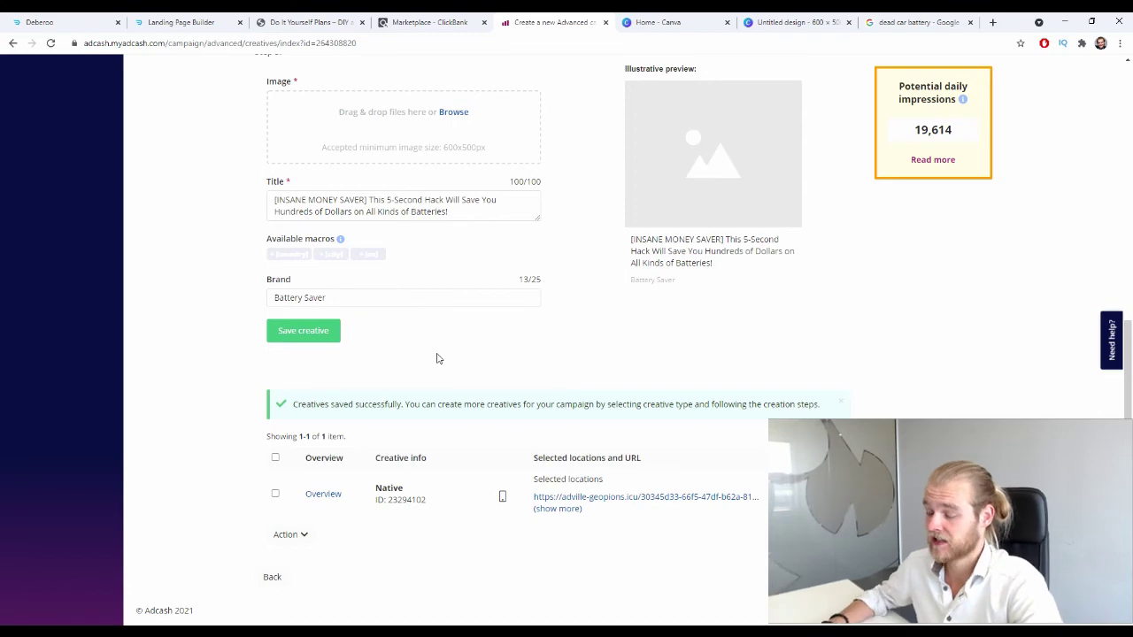
{"action": "scroll", "coordinate": [478, 367], "scroll_direction": "up", "scroll_amount": 2}
{"action": "scroll", "coordinate": [295, 306], "scroll_direction": "down", "scroll_amount": 2}
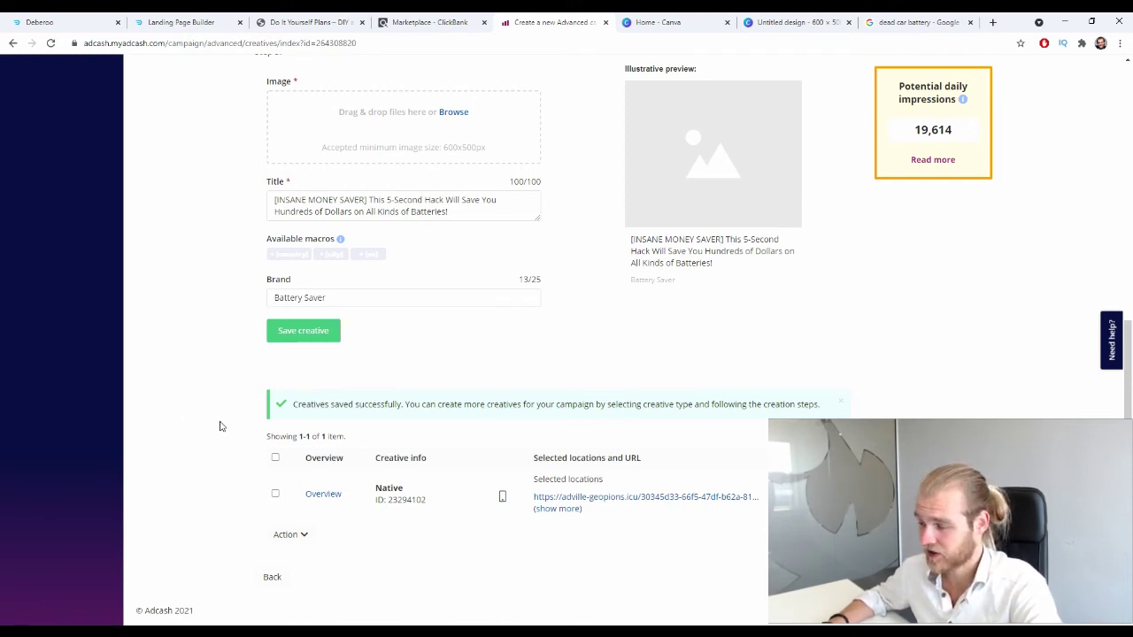
Continue to the campaign's Budget stage, look at the custom weekly distribution and set it back to 24/7
{"action": "key", "text": "F5"}
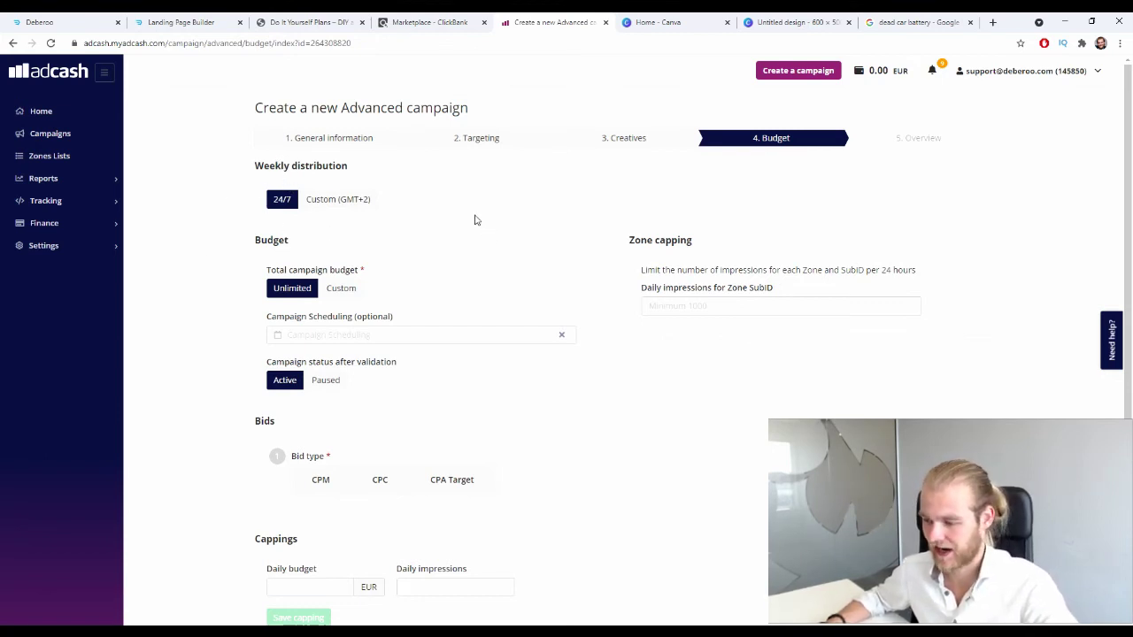
{"action": "left_click", "coordinate": [338, 206]}
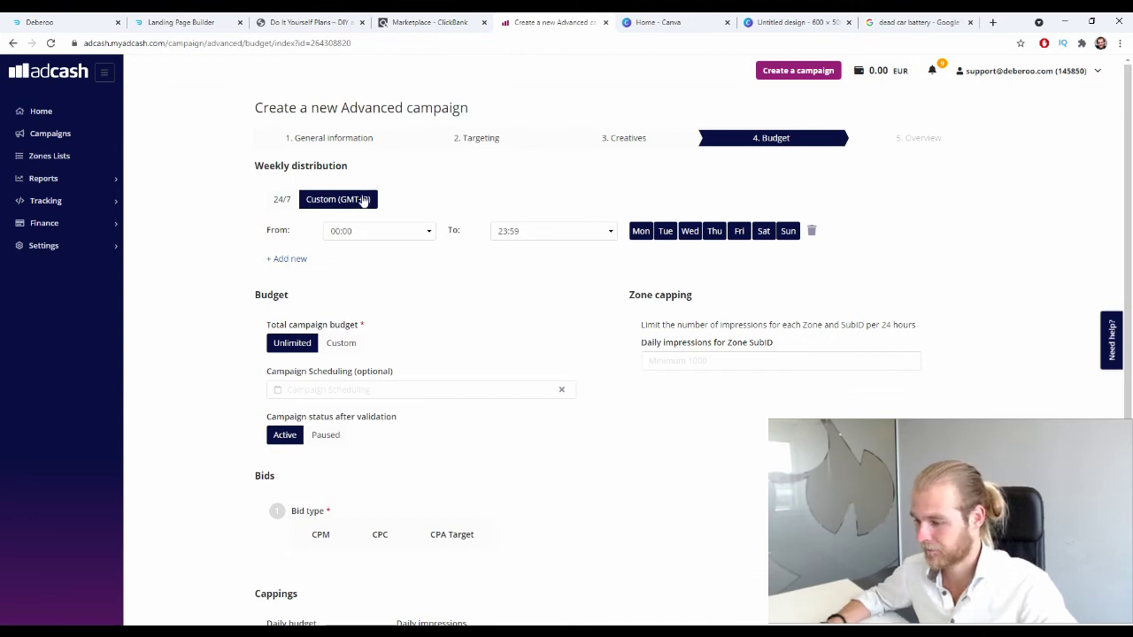
{"action": "left_click", "coordinate": [284, 200]}
Try a campaign schedule from 25 November to 22 December 2021 and cancel it, leaving the scheduling empty
{"action": "scroll", "coordinate": [431, 224], "scroll_direction": "down", "scroll_amount": 1}
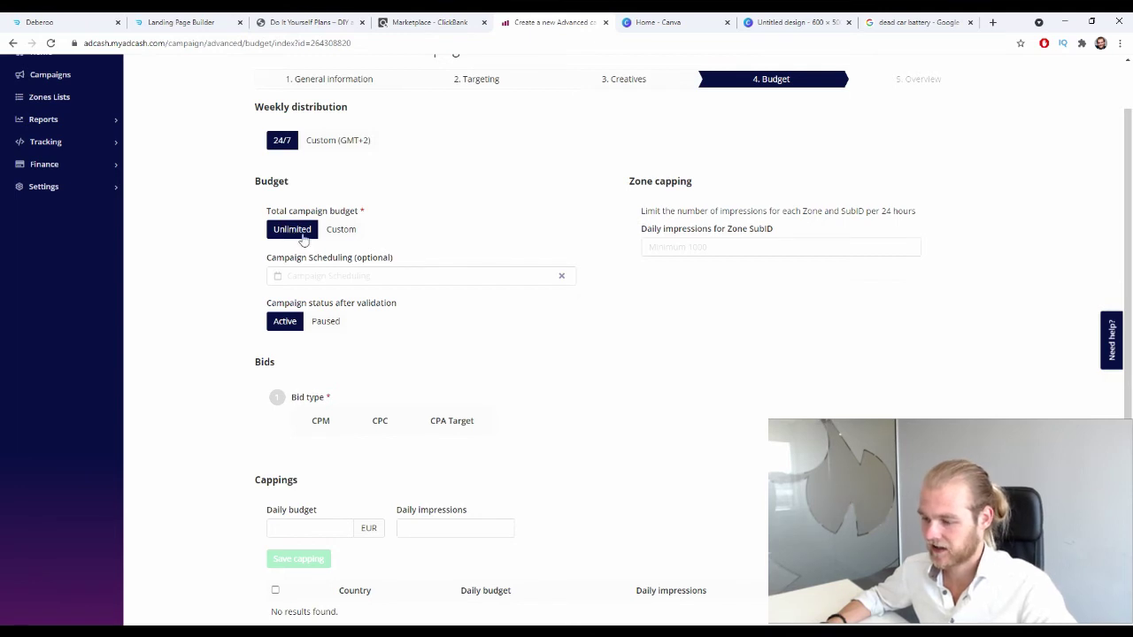
{"action": "left_click", "coordinate": [429, 278]}
{"action": "left_click", "coordinate": [215, 275]}
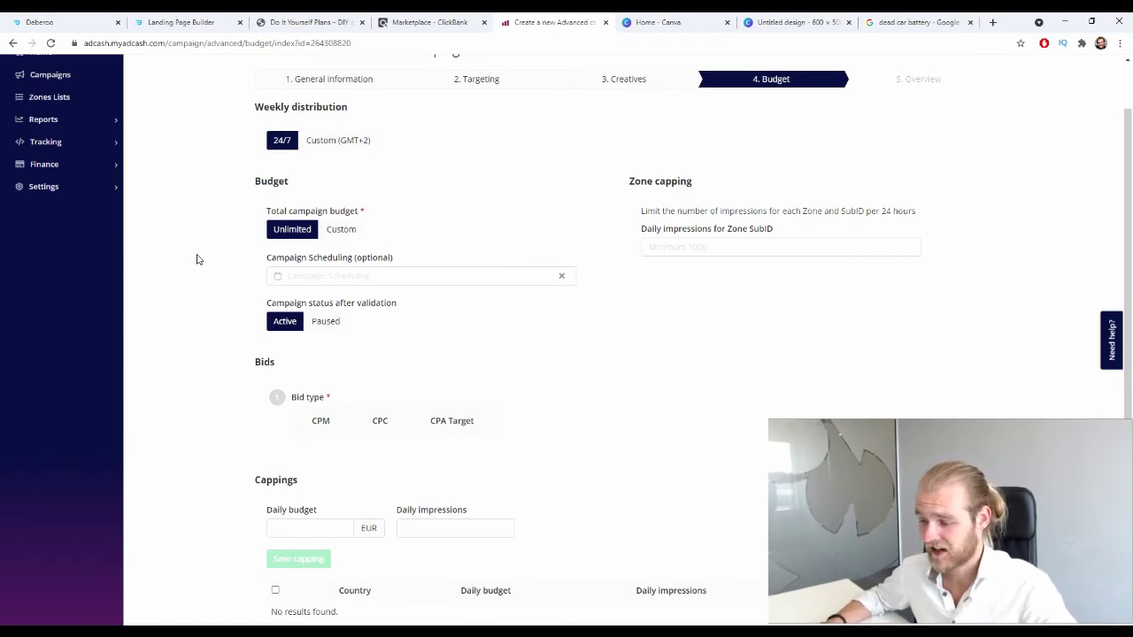
{"action": "left_click", "coordinate": [333, 275]}
{"action": "left_click", "coordinate": [531, 305]}
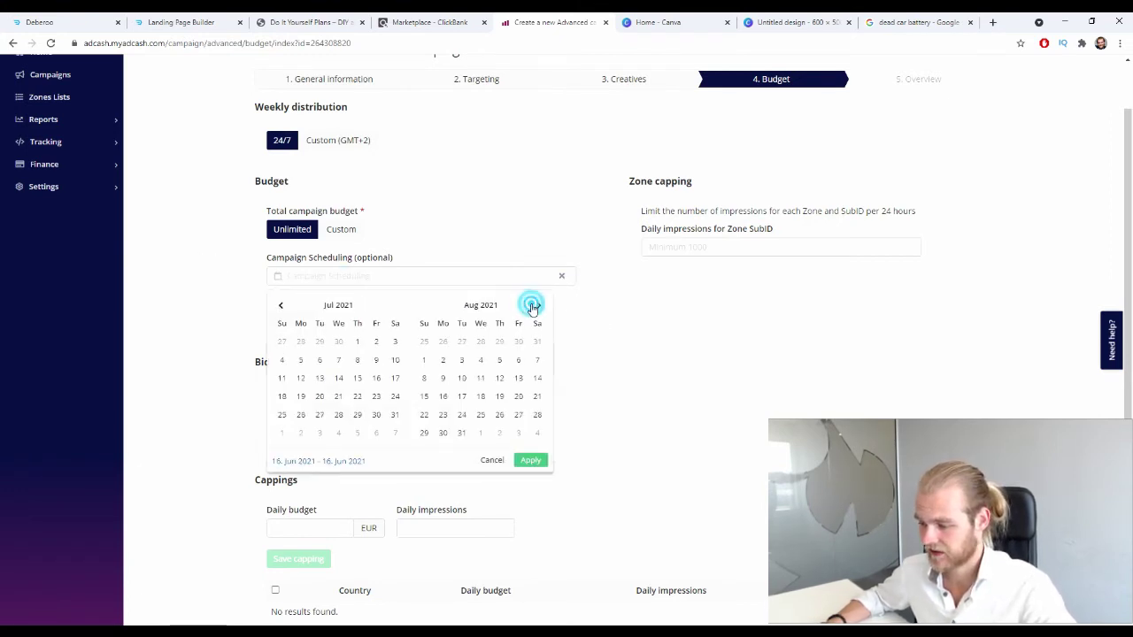
{"action": "left_click", "coordinate": [532, 306]}
{"action": "left_click", "coordinate": [532, 306]}
{"action": "left_click", "coordinate": [532, 306]}
{"action": "left_click", "coordinate": [531, 305]}
{"action": "left_click", "coordinate": [356, 396]}
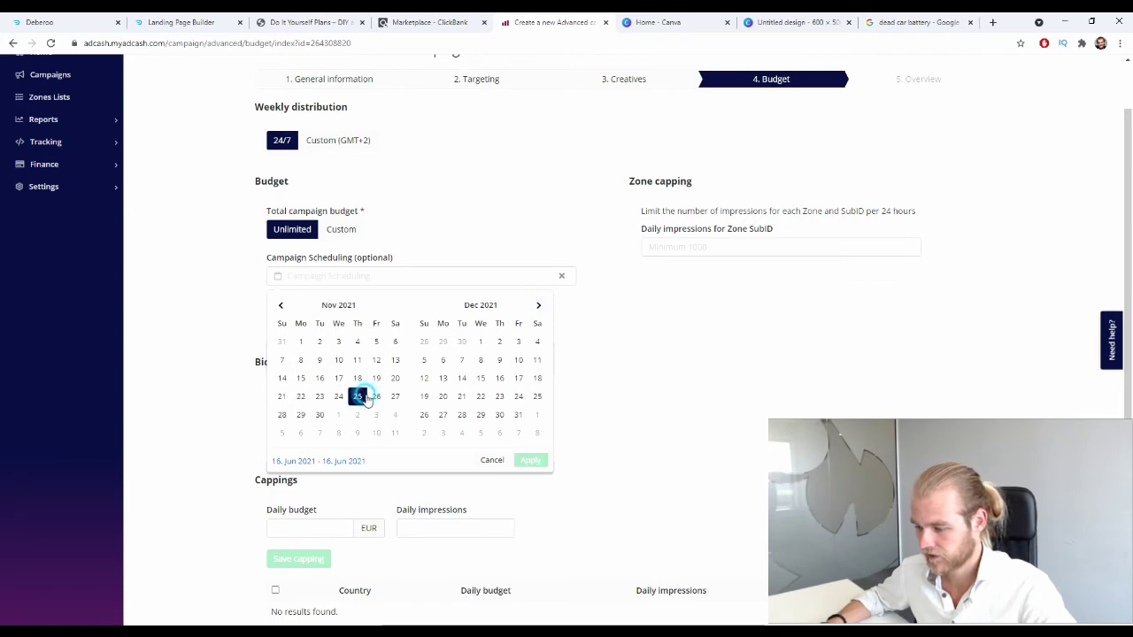
{"action": "left_click", "coordinate": [490, 398]}
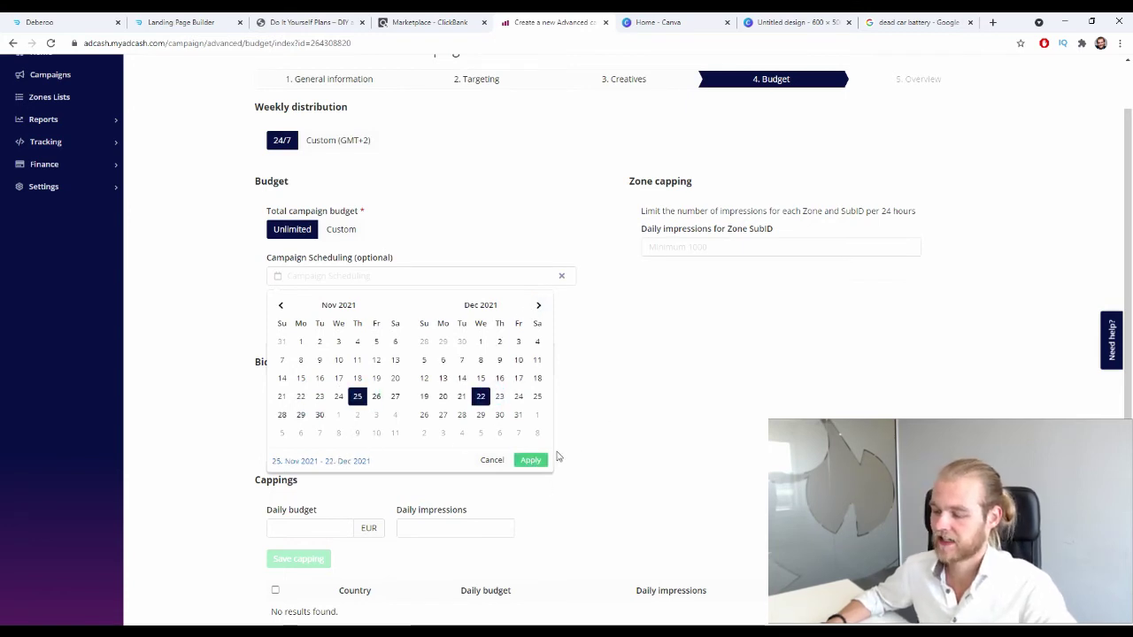
{"action": "left_click", "coordinate": [492, 462]}
{"action": "left_click", "coordinate": [276, 296]}
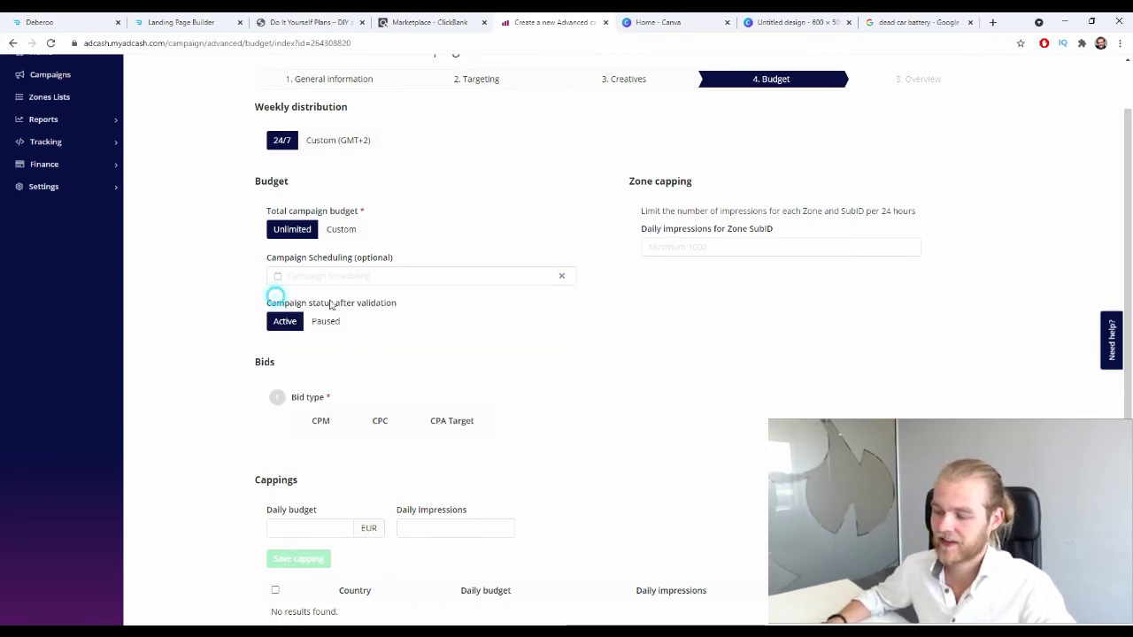
Set the campaign status after validation to Paused
{"action": "double_click", "coordinate": [386, 307]}
{"action": "left_click", "coordinate": [409, 311]}
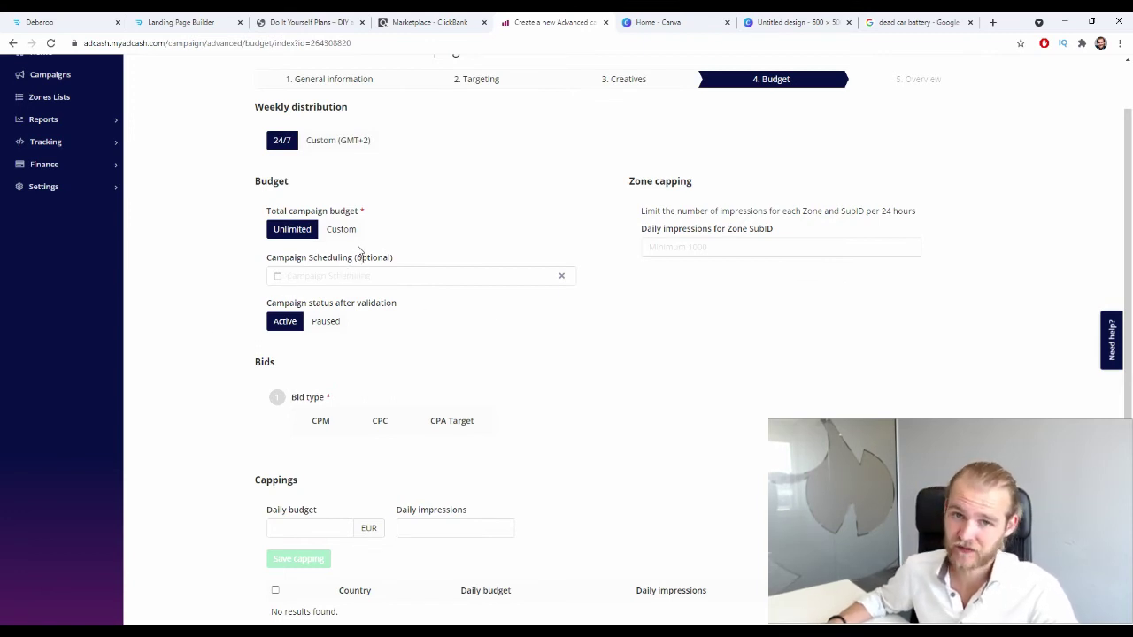
{"action": "left_click", "coordinate": [327, 324]}
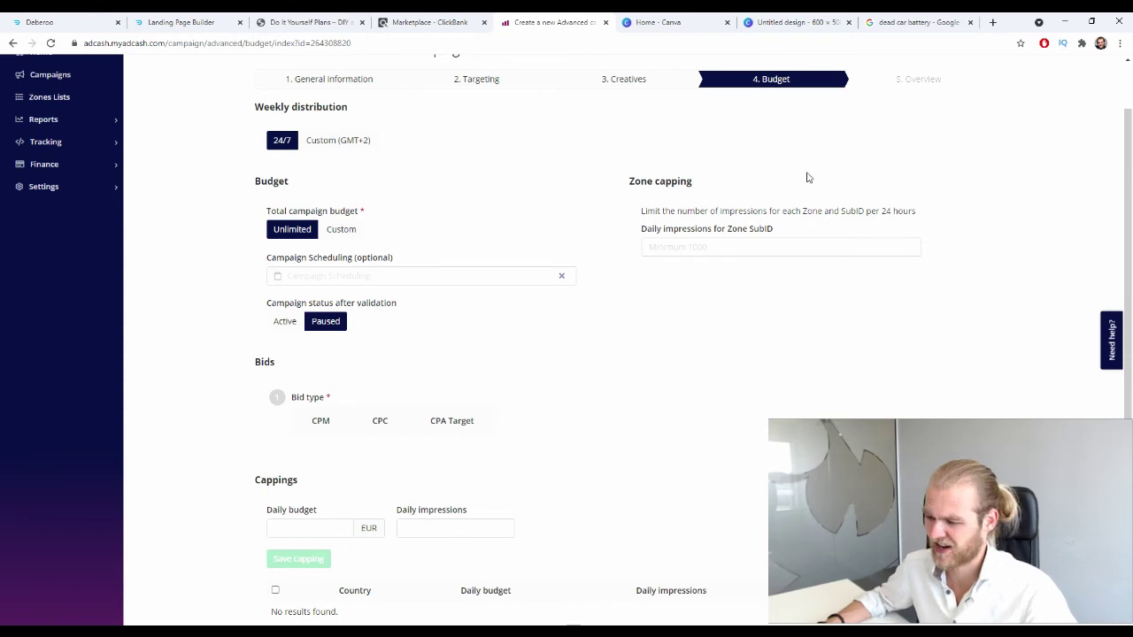
Choose CPM as the bid type and limit the frequency capping to 2 impressions every 24 hours per device
{"action": "scroll", "coordinate": [674, 211], "scroll_direction": "down", "scroll_amount": 2}
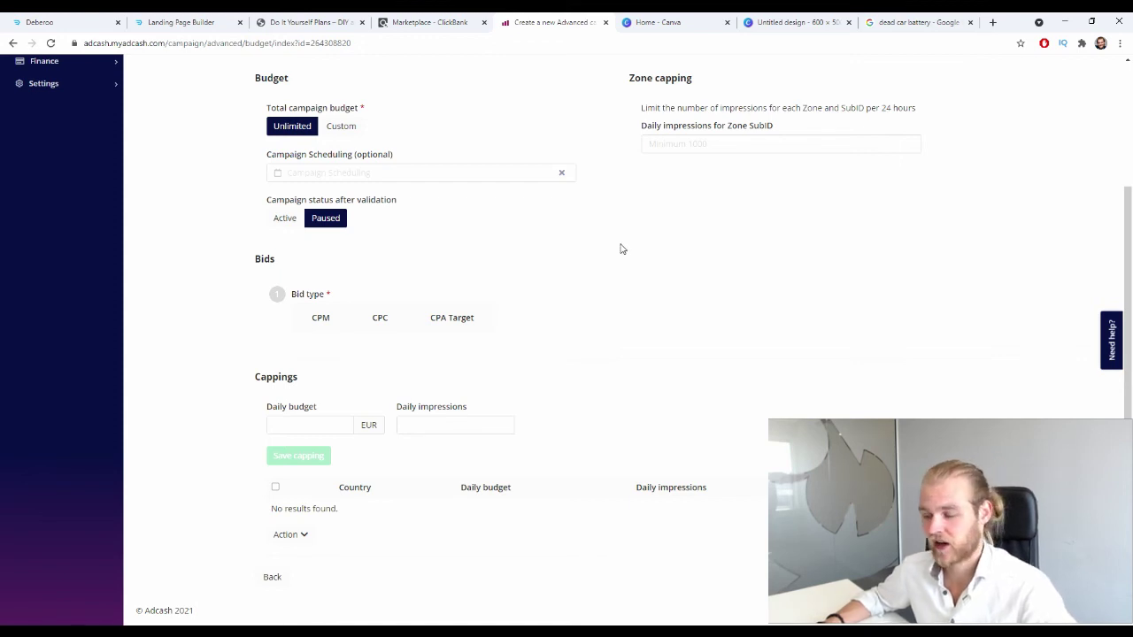
{"action": "left_click", "coordinate": [326, 320]}
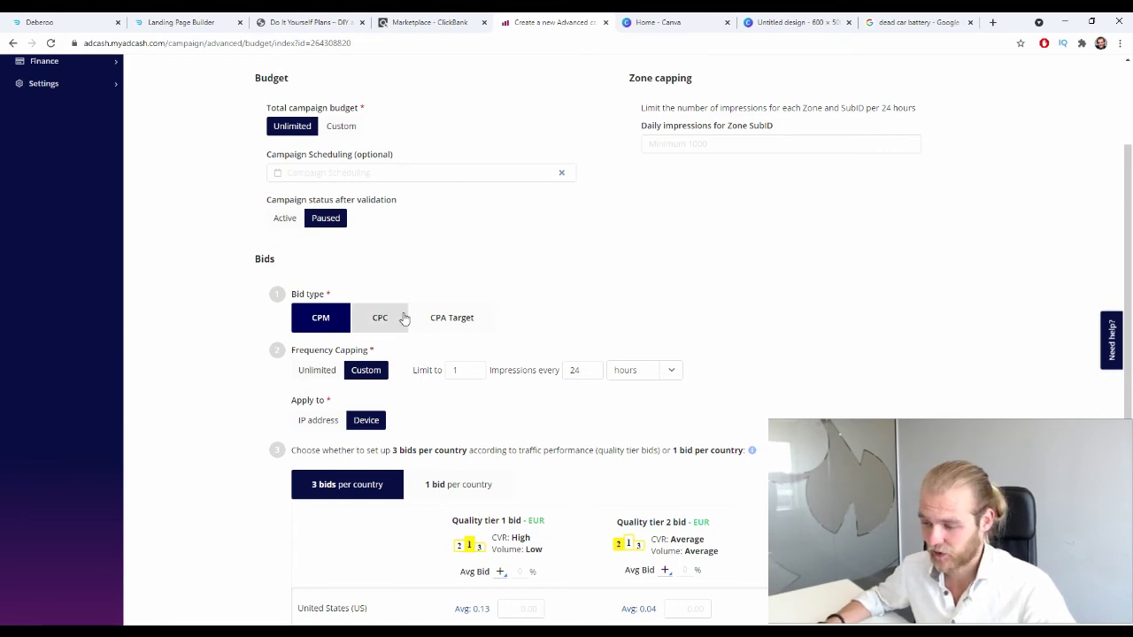
{"action": "scroll", "coordinate": [216, 309], "scroll_direction": "down", "scroll_amount": 2}
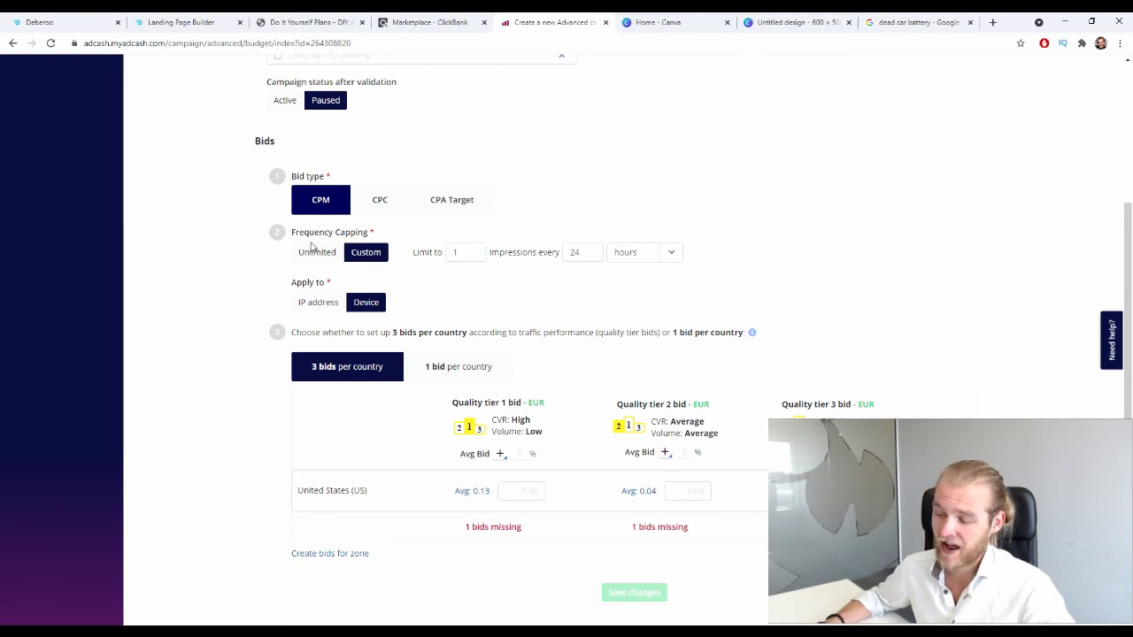
{"action": "scroll", "coordinate": [319, 258], "scroll_direction": "up", "scroll_amount": 3}
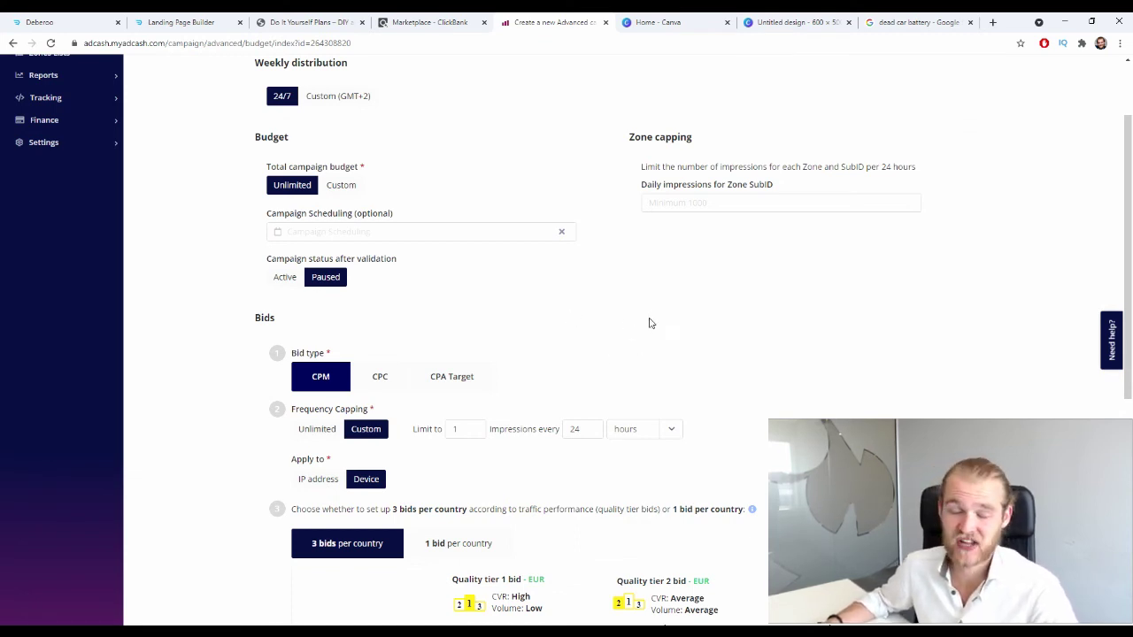
{"action": "double_click", "coordinate": [459, 429]}
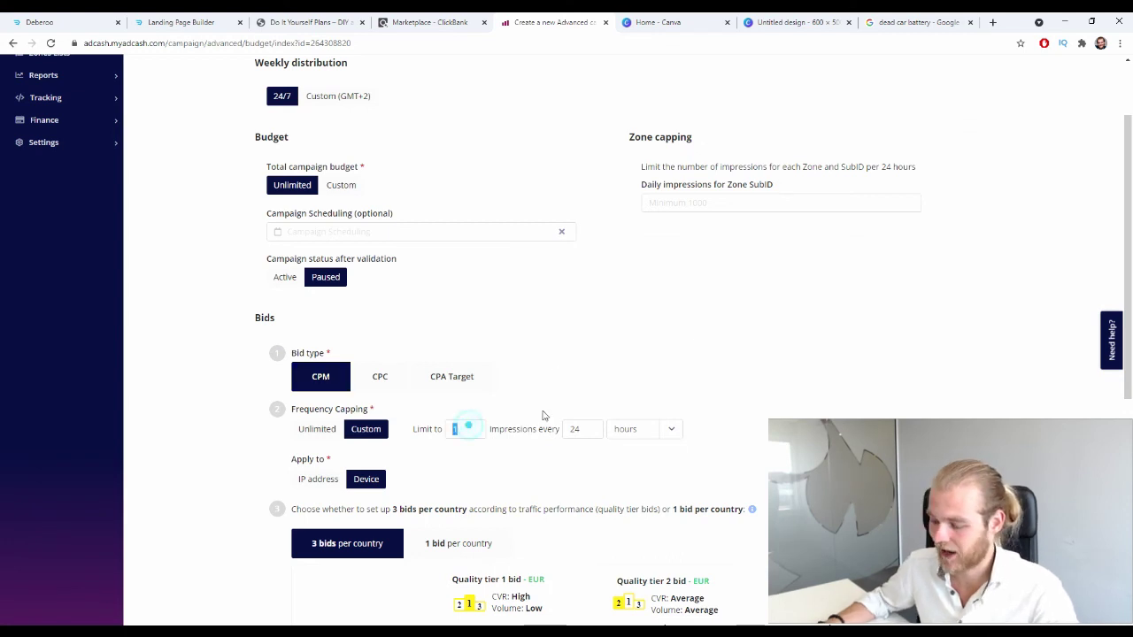
{"action": "type", "text": "2"}
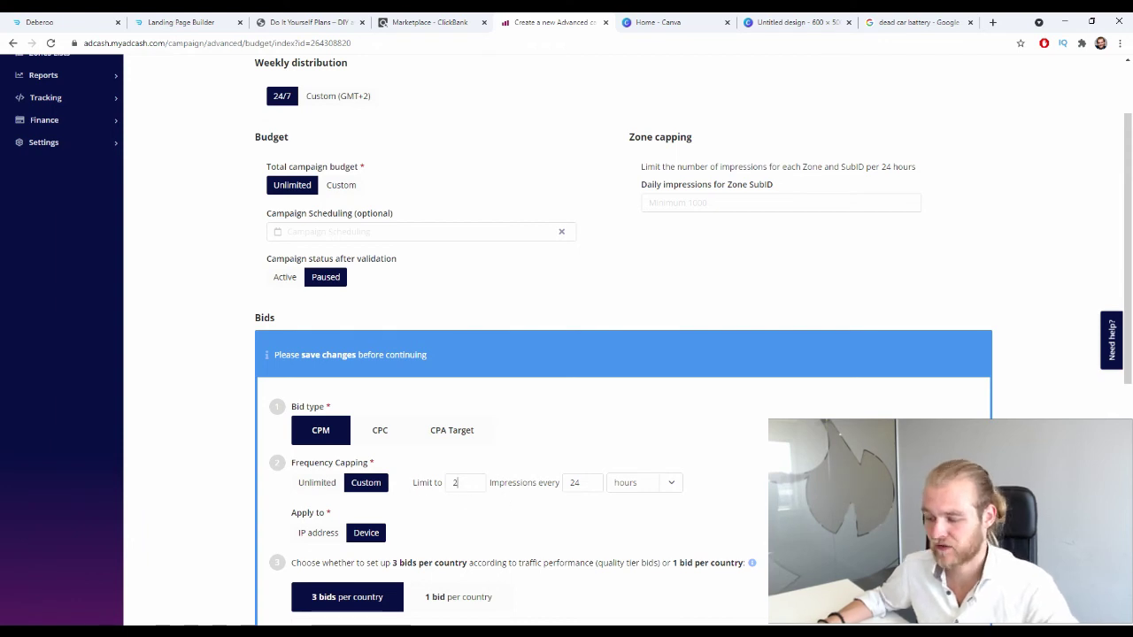
{"action": "scroll", "coordinate": [623, 354], "scroll_direction": "down", "scroll_amount": 1}
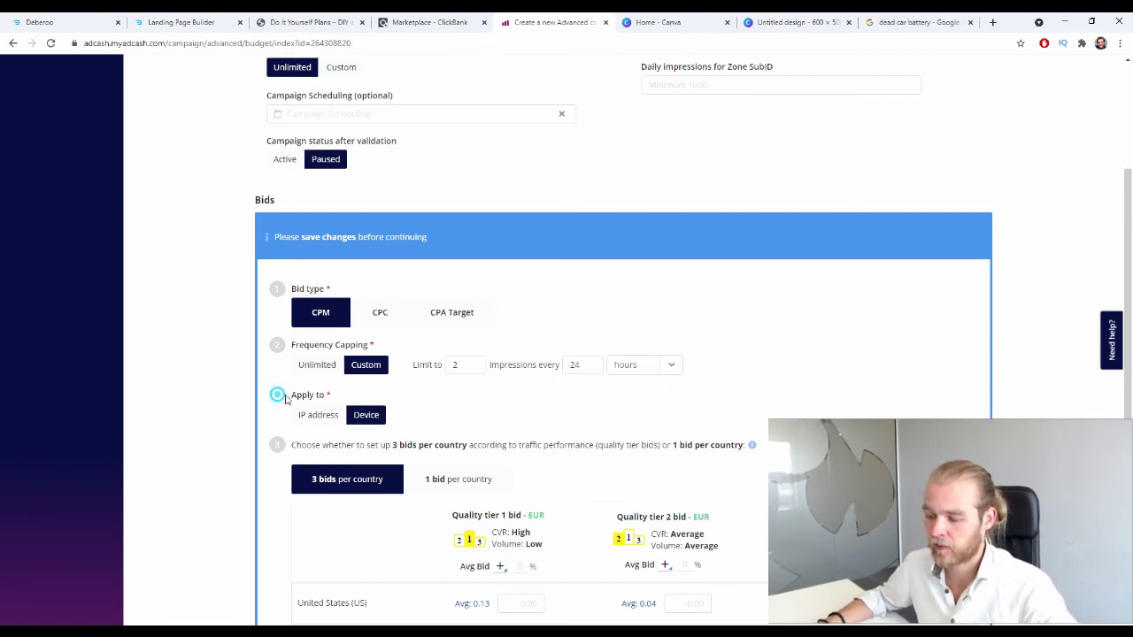
{"action": "left_click_drag", "start_coordinate": [276, 397], "coordinate": [347, 400]}
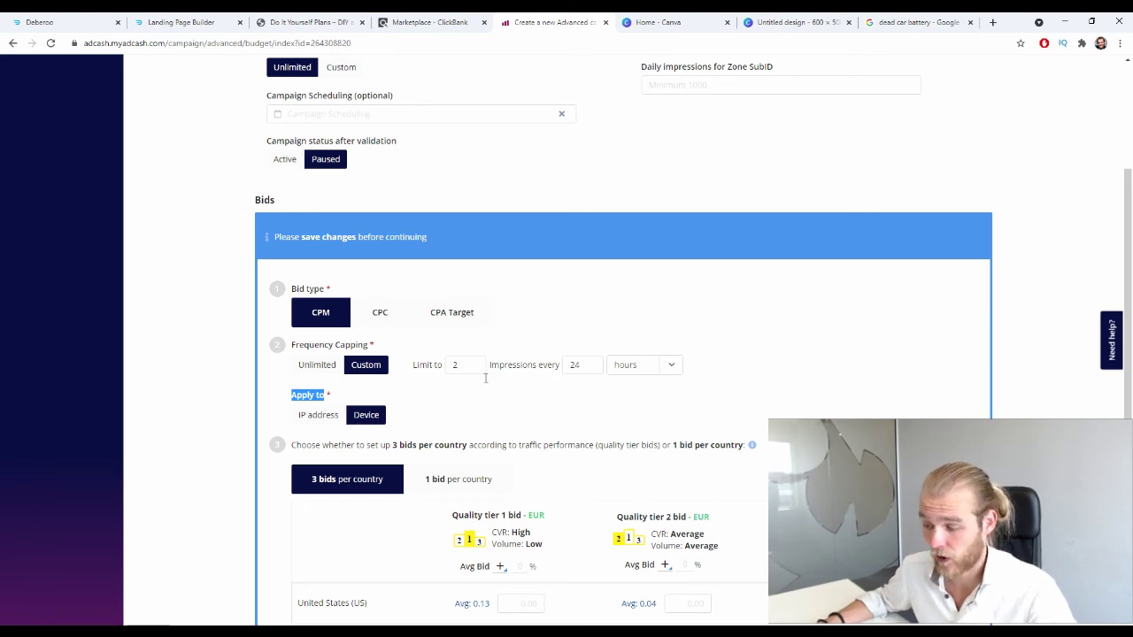
{"action": "left_click", "coordinate": [417, 417]}
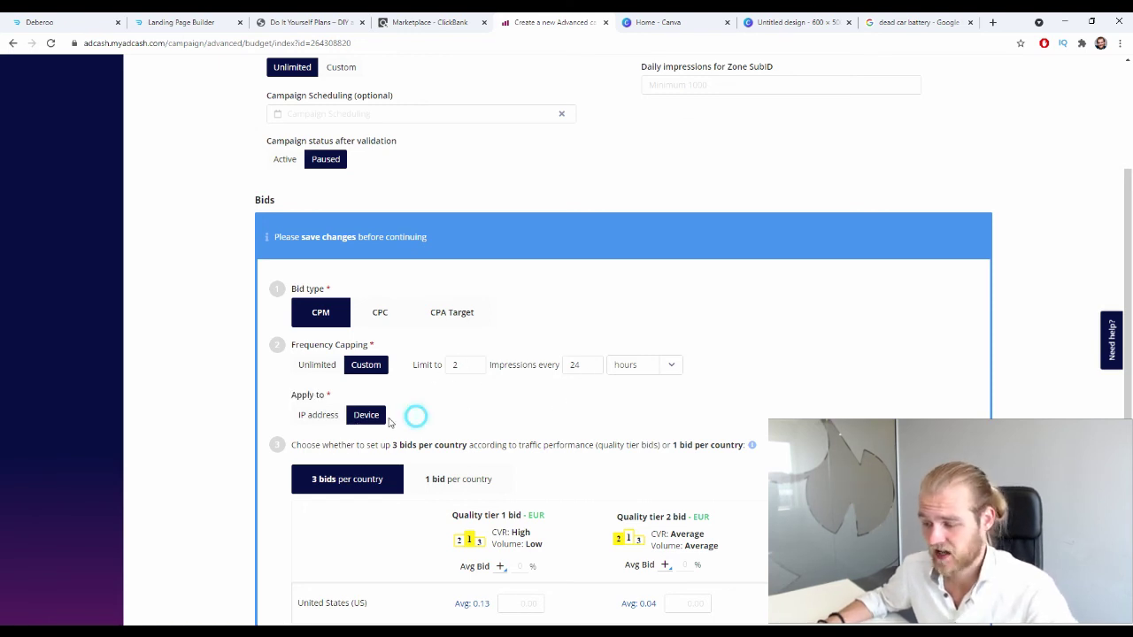
Compare the two bid setups, choose 1 bid per country with 0.06 EUR for the United States, and save the bid changes
{"action": "scroll", "coordinate": [402, 440], "scroll_direction": "down", "scroll_amount": 1}
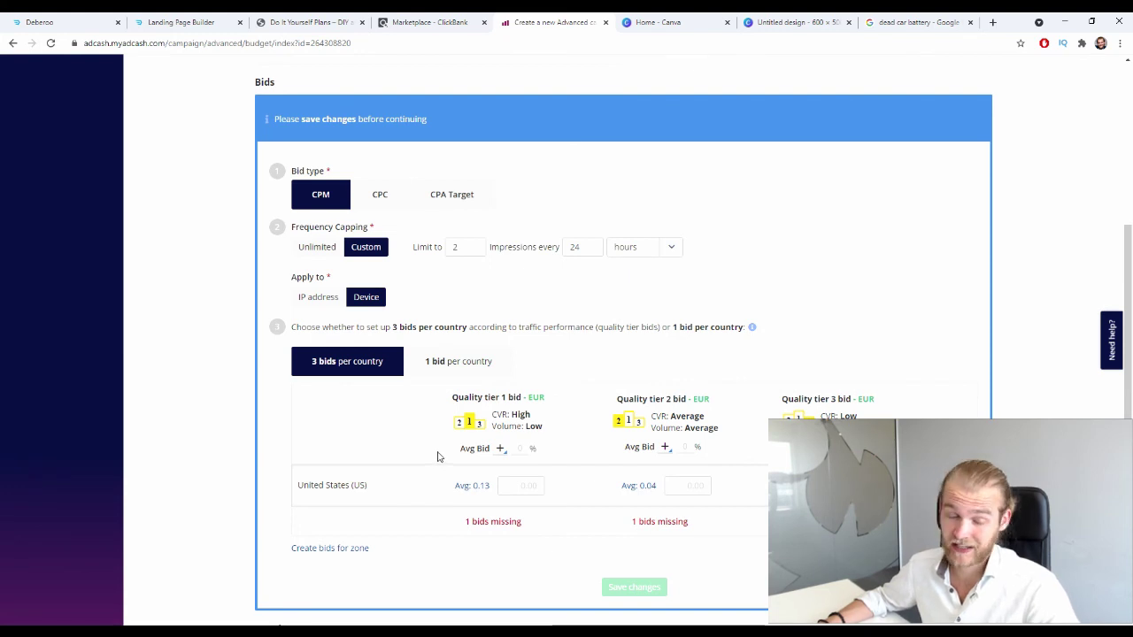
{"action": "left_click", "coordinate": [442, 375]}
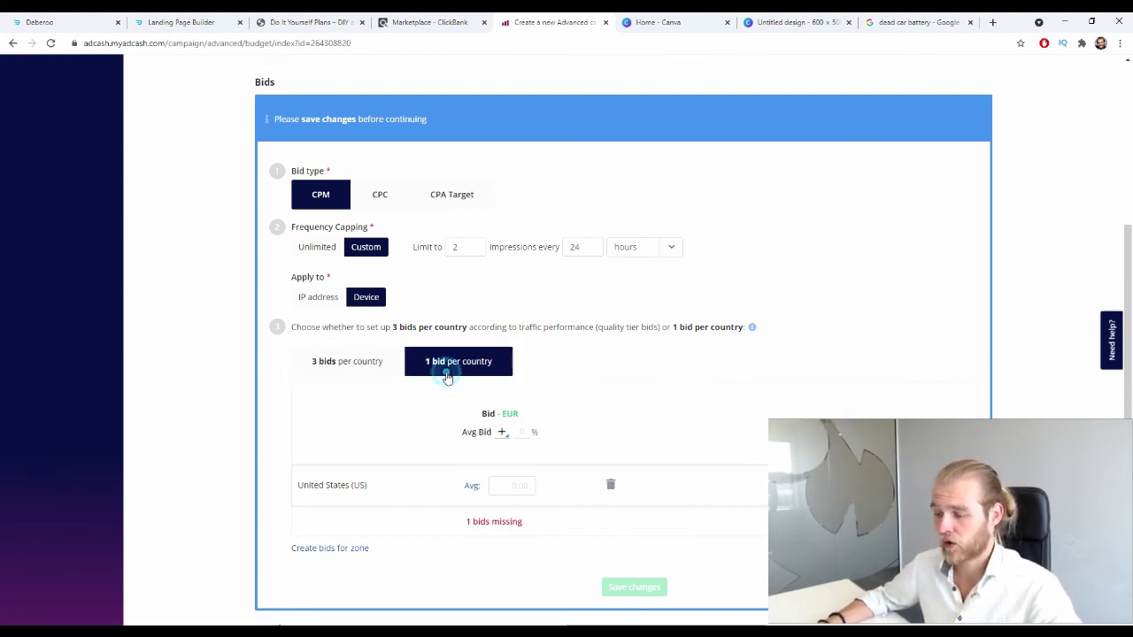
{"action": "left_click", "coordinate": [348, 379]}
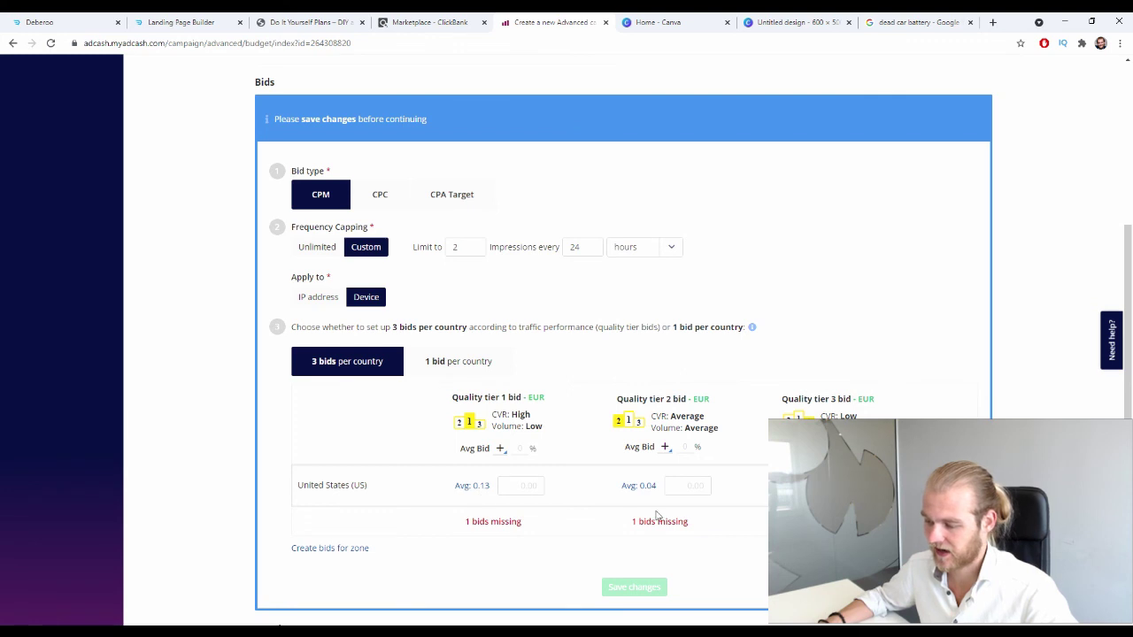
{"action": "left_click", "coordinate": [433, 359]}
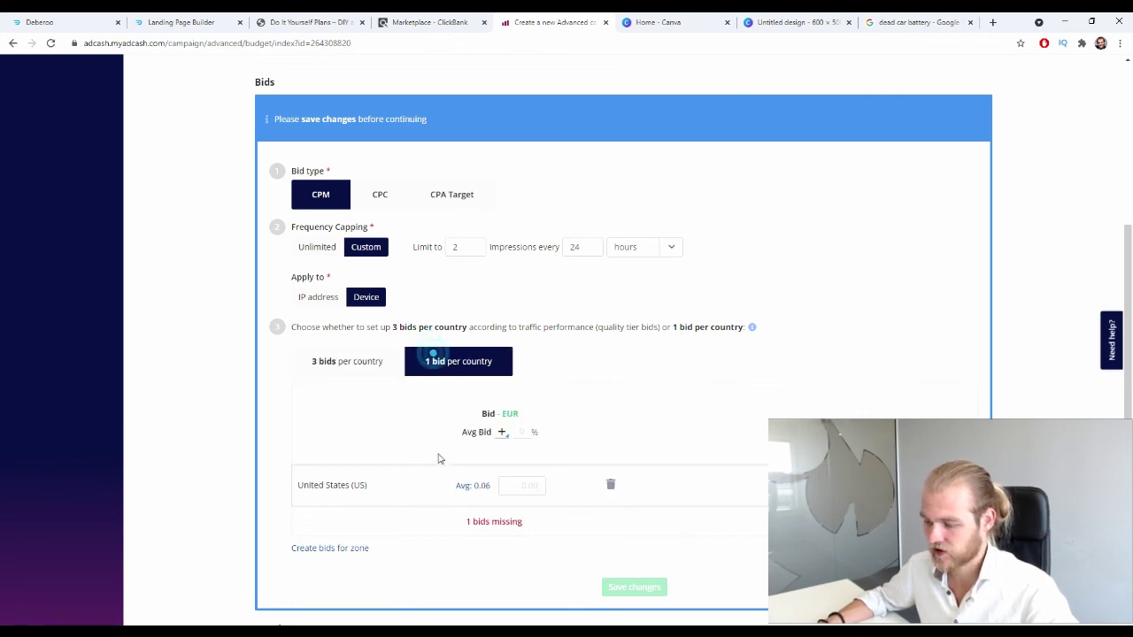
{"action": "left_click", "coordinate": [474, 487]}
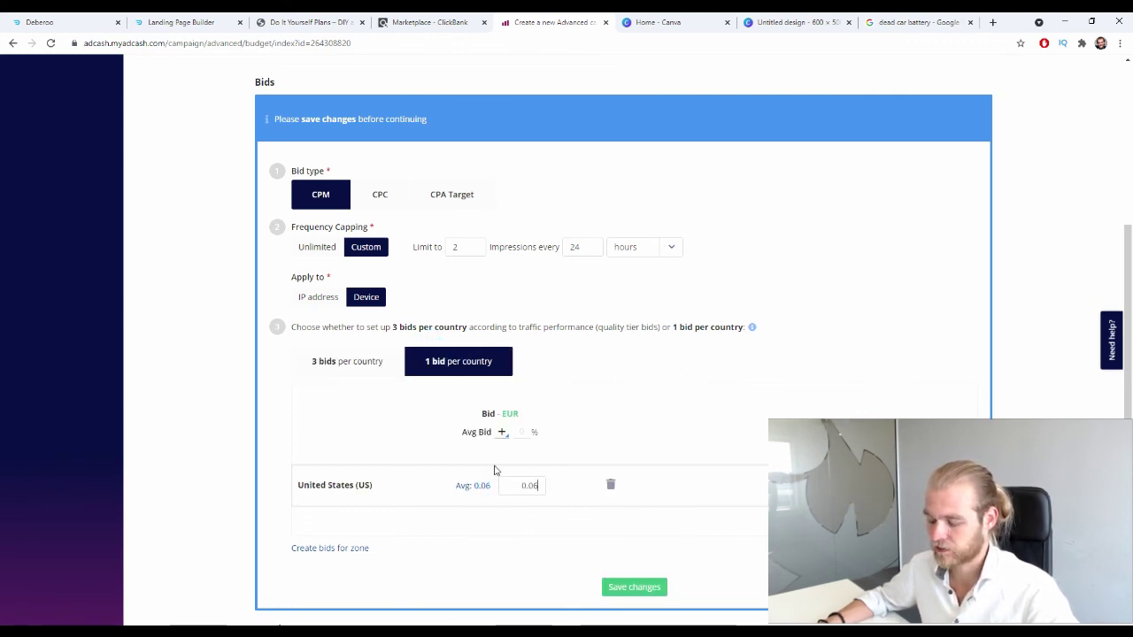
{"action": "left_click", "coordinate": [484, 492]}
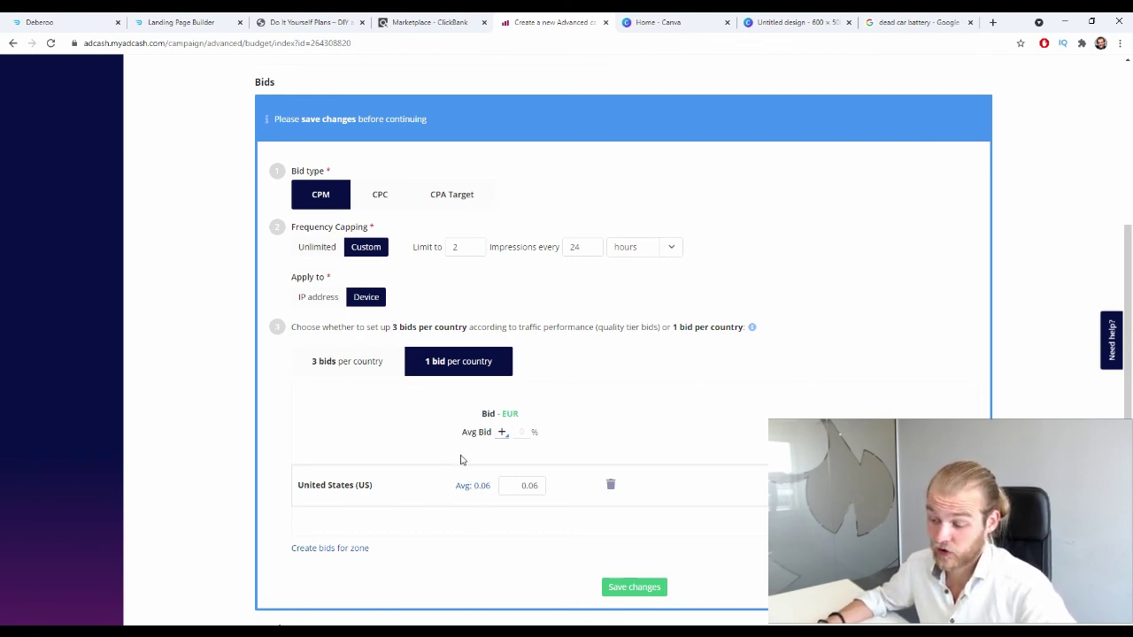
{"action": "left_click", "coordinate": [394, 376]}
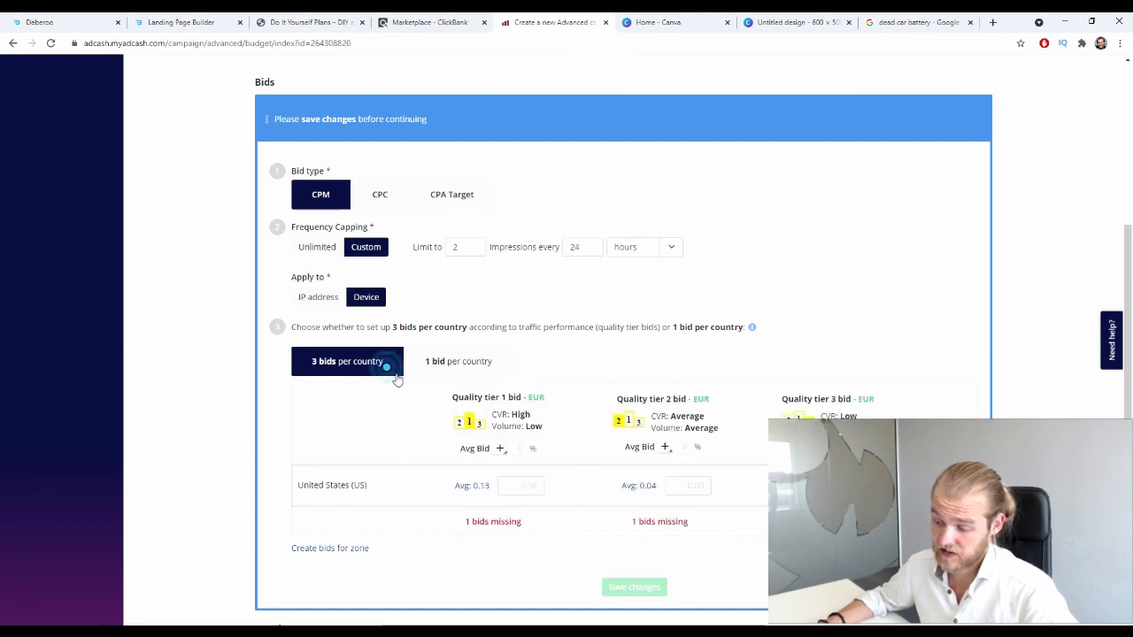
{"action": "left_click", "coordinate": [478, 363]}
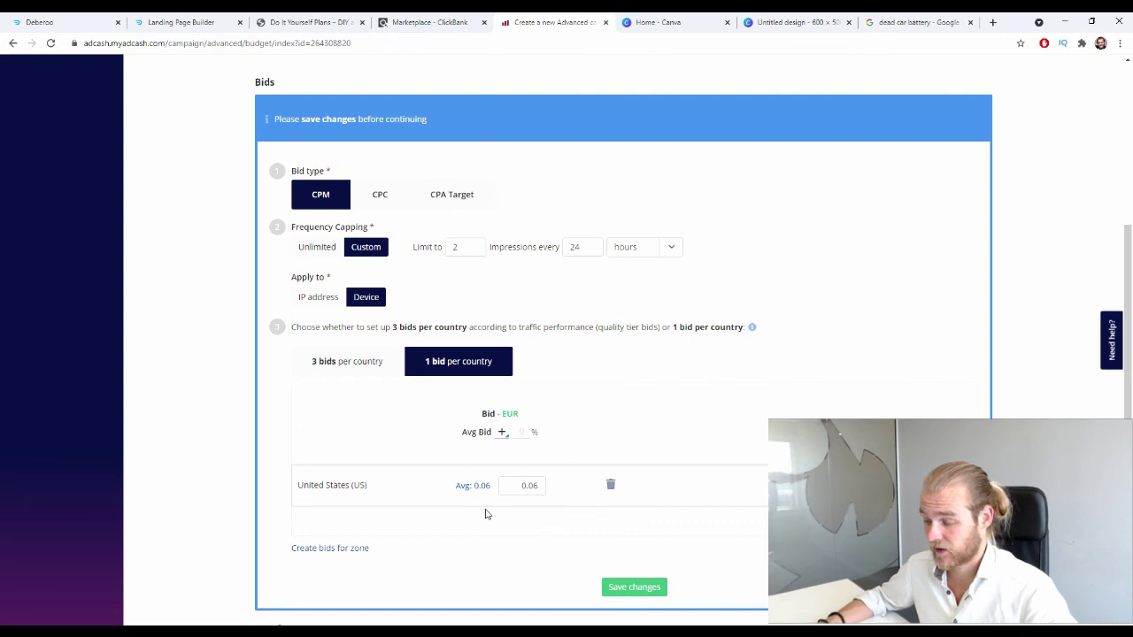
{"action": "scroll", "coordinate": [572, 567], "scroll_direction": "down", "scroll_amount": 3}
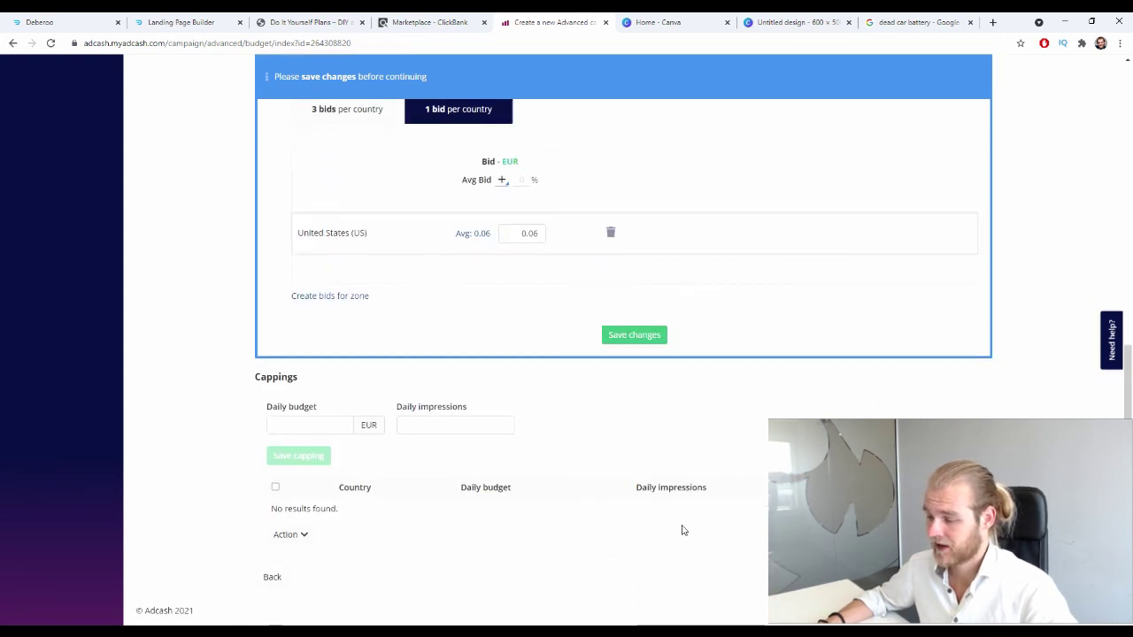
{"action": "left_click", "coordinate": [634, 335]}
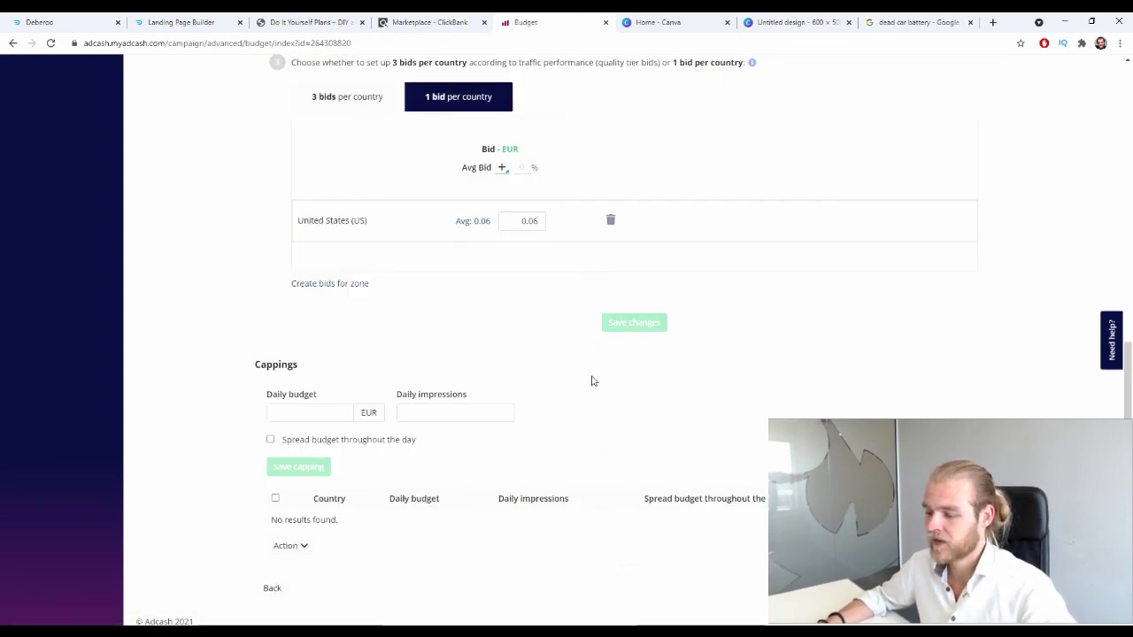
Cap the daily budget at 300 EUR spread throughout the day, save the capping and continue to the Overview stage
{"action": "left_click", "coordinate": [327, 401]}
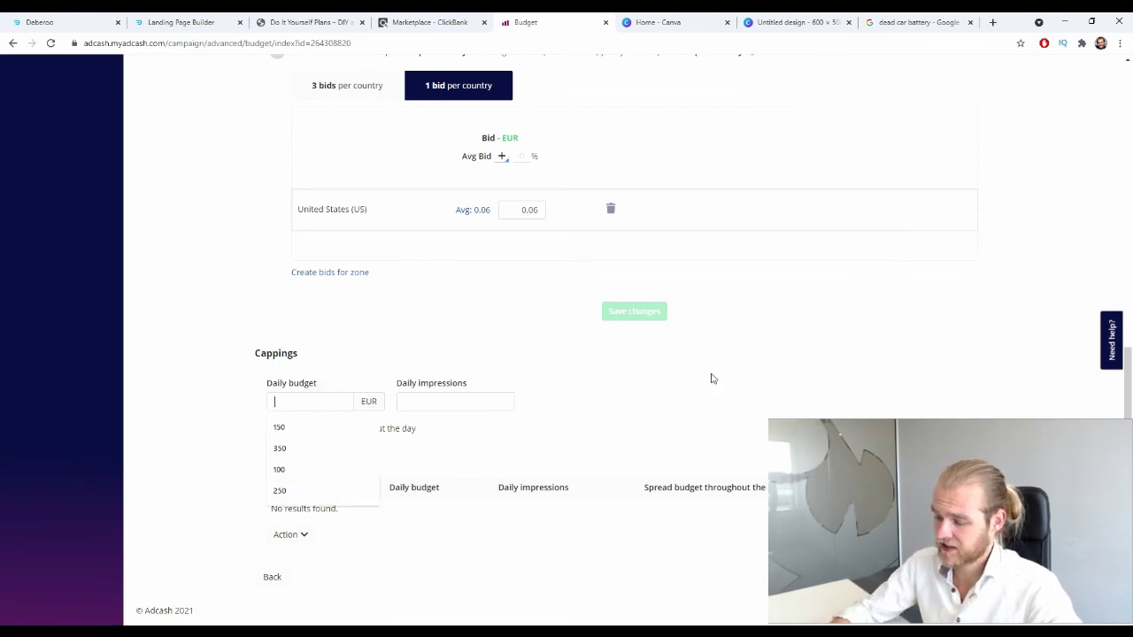
{"action": "type", "text": "300"}
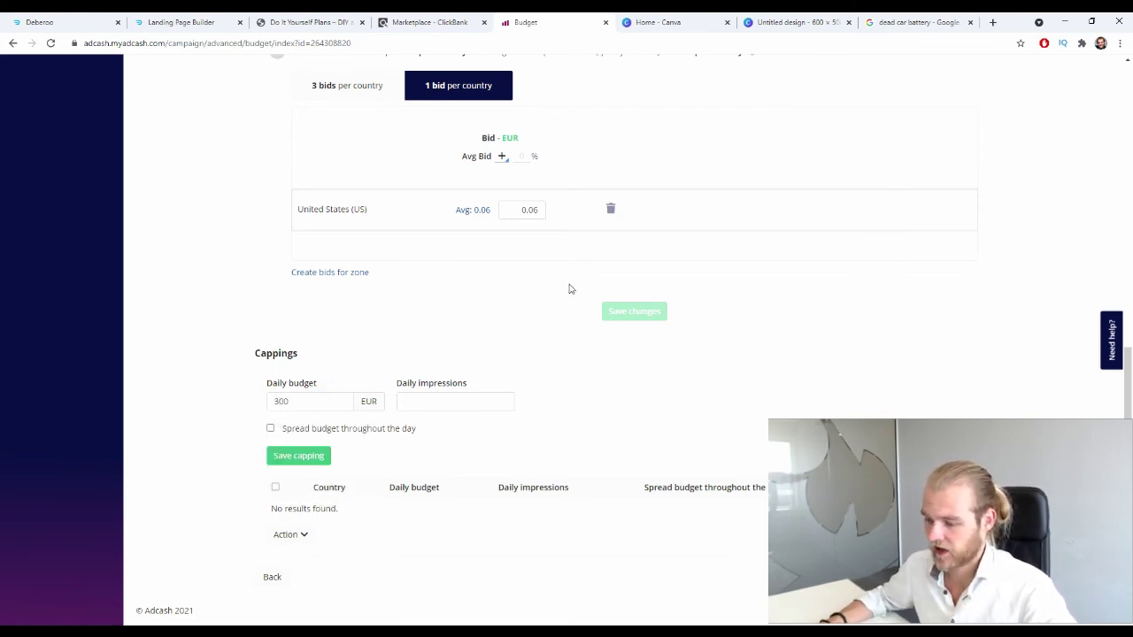
{"action": "left_click", "coordinate": [386, 429]}
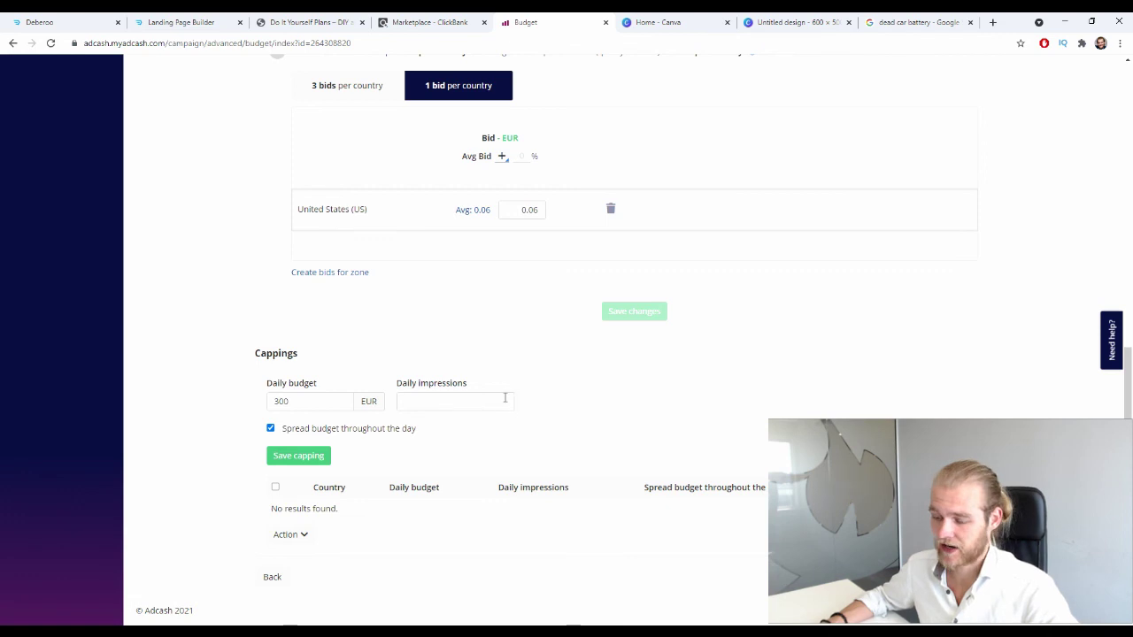
{"action": "left_click", "coordinate": [323, 457]}
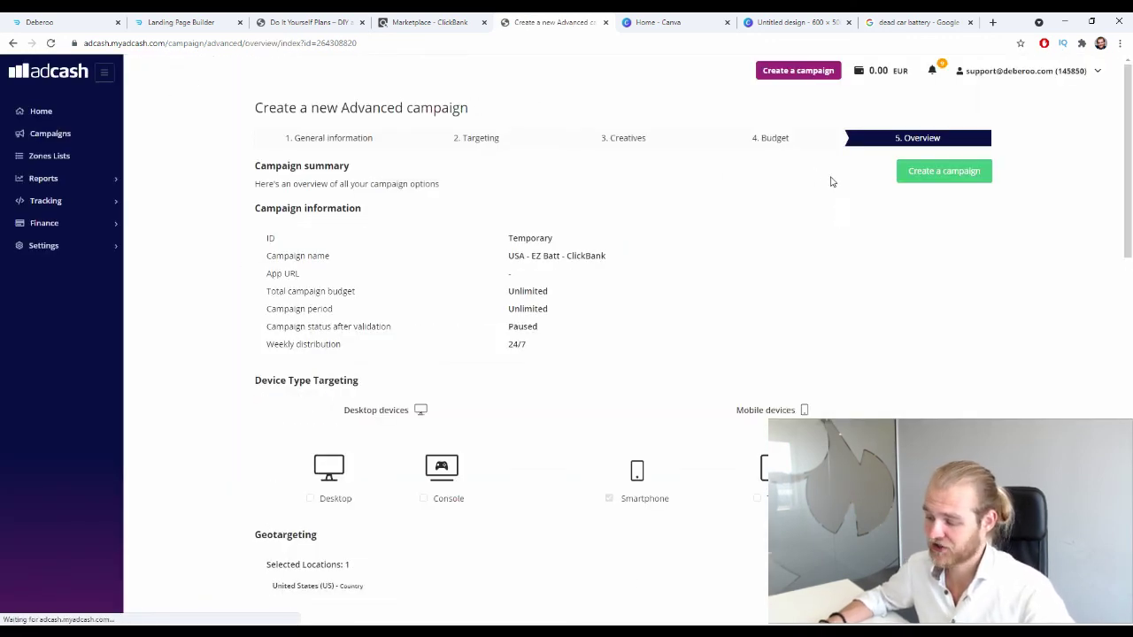
Review the campaign summary, checking the device targeting, supply sources, creatives, cappings and bids
{"action": "scroll", "coordinate": [381, 234], "scroll_direction": "down", "scroll_amount": 2}
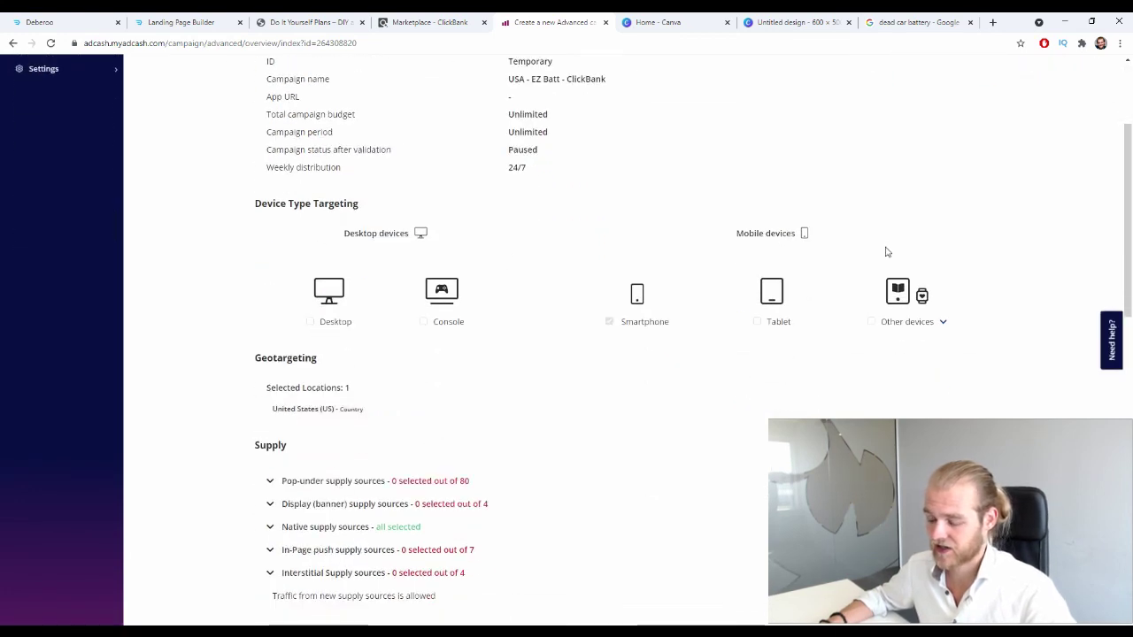
{"action": "scroll", "coordinate": [889, 248], "scroll_direction": "down", "scroll_amount": 3}
{"action": "scroll", "coordinate": [893, 245], "scroll_direction": "down", "scroll_amount": 5}
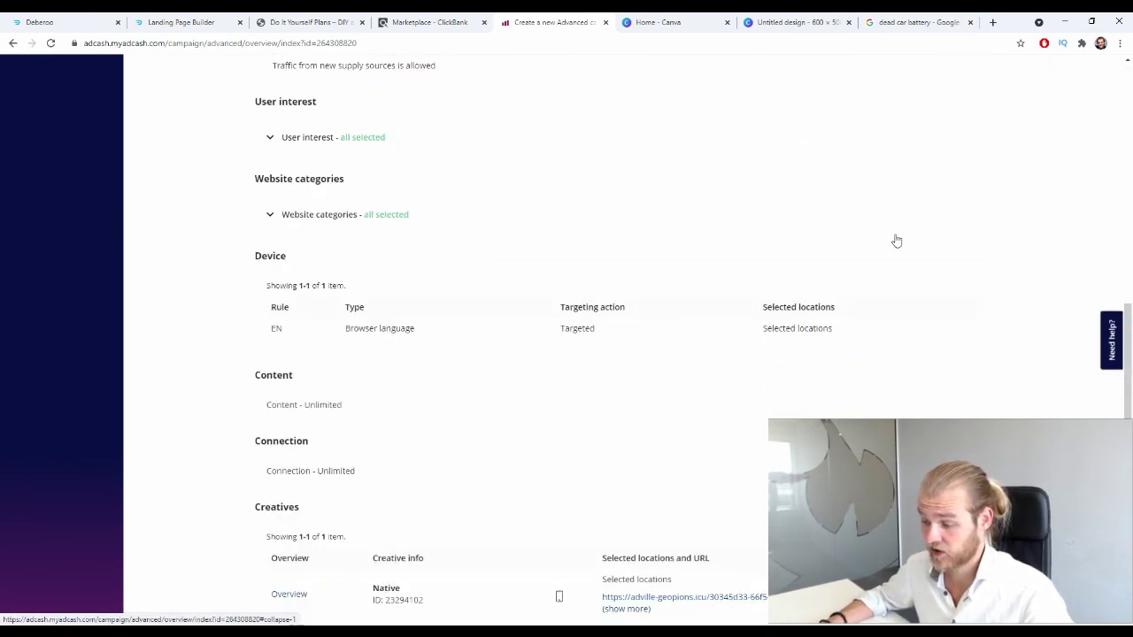
{"action": "scroll", "coordinate": [889, 244], "scroll_direction": "down", "scroll_amount": 2}
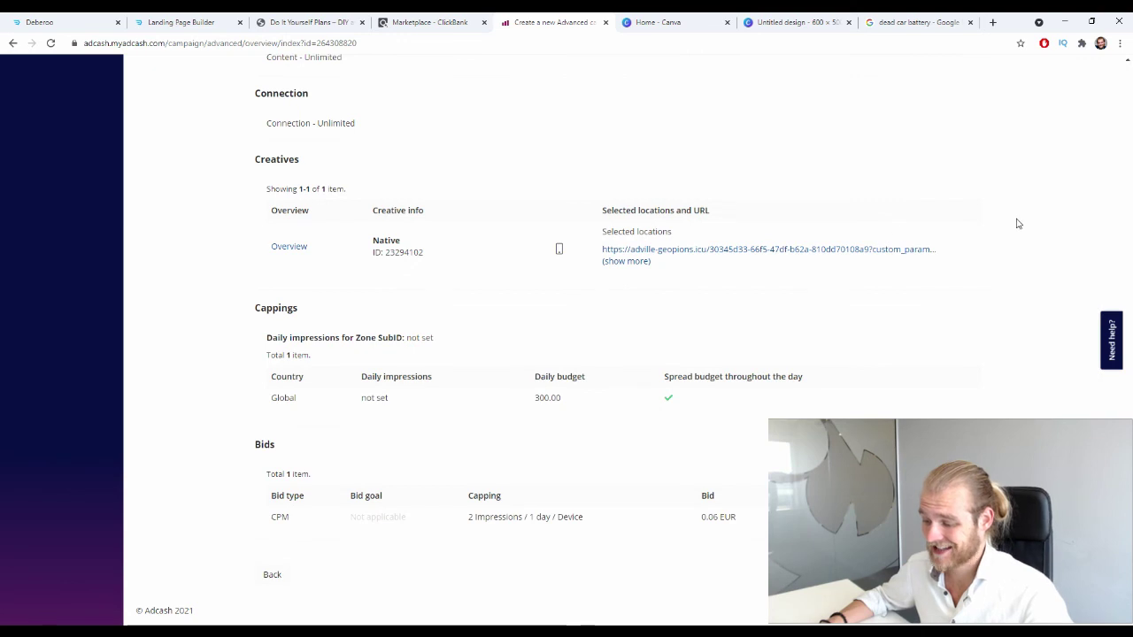